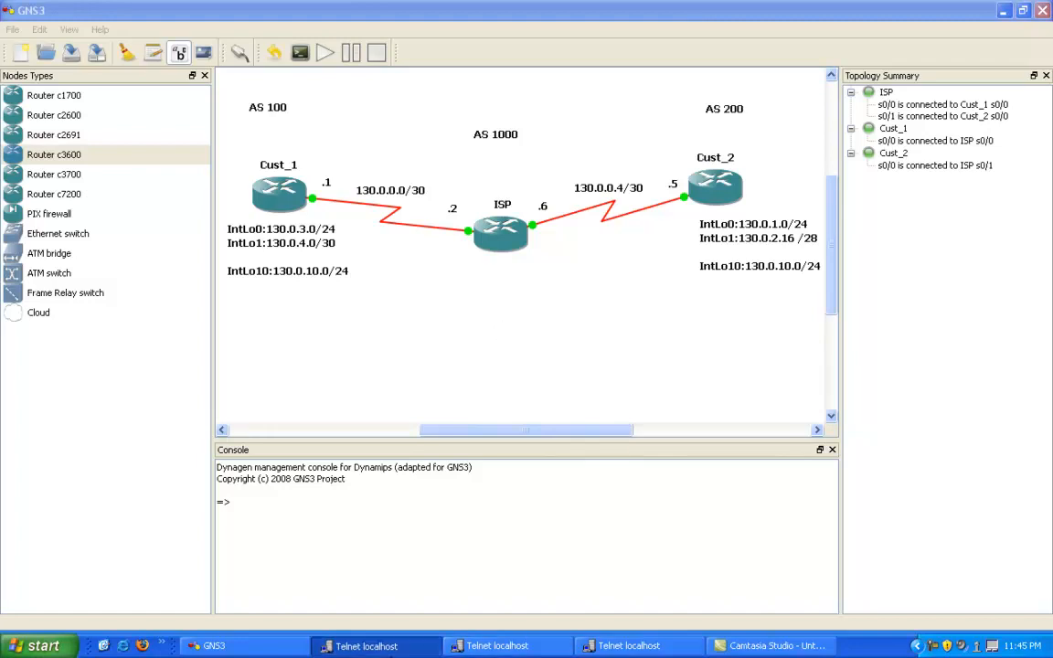
Step: Display the ISP router's full running configuration in its console to review the serial interfaces and BGP 1000 neighbors
{"action": "left_click", "coordinate": [365, 646]}
{"action": "key", "text": "Return"}
{"action": "key", "text": "Return"}
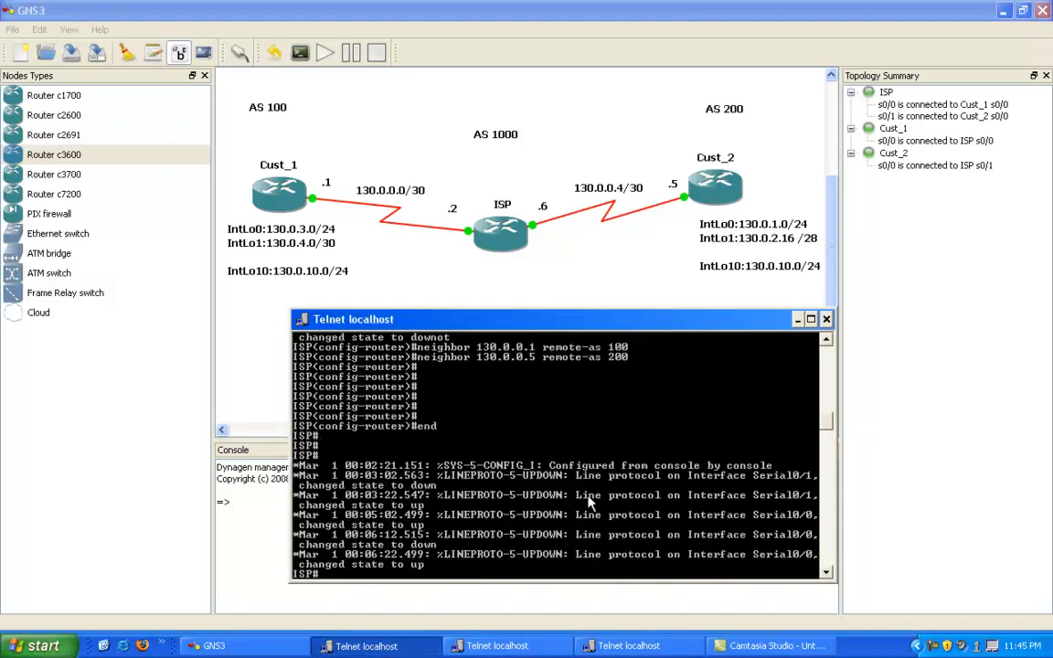
{"action": "type", "text": "show run"}
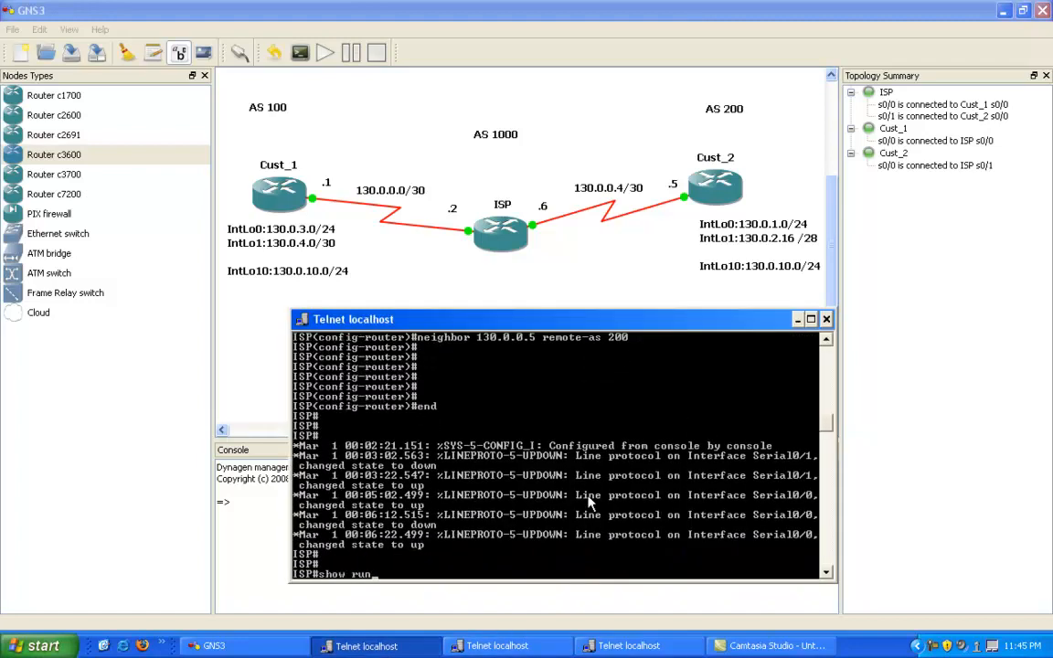
{"action": "key", "text": "Return"}
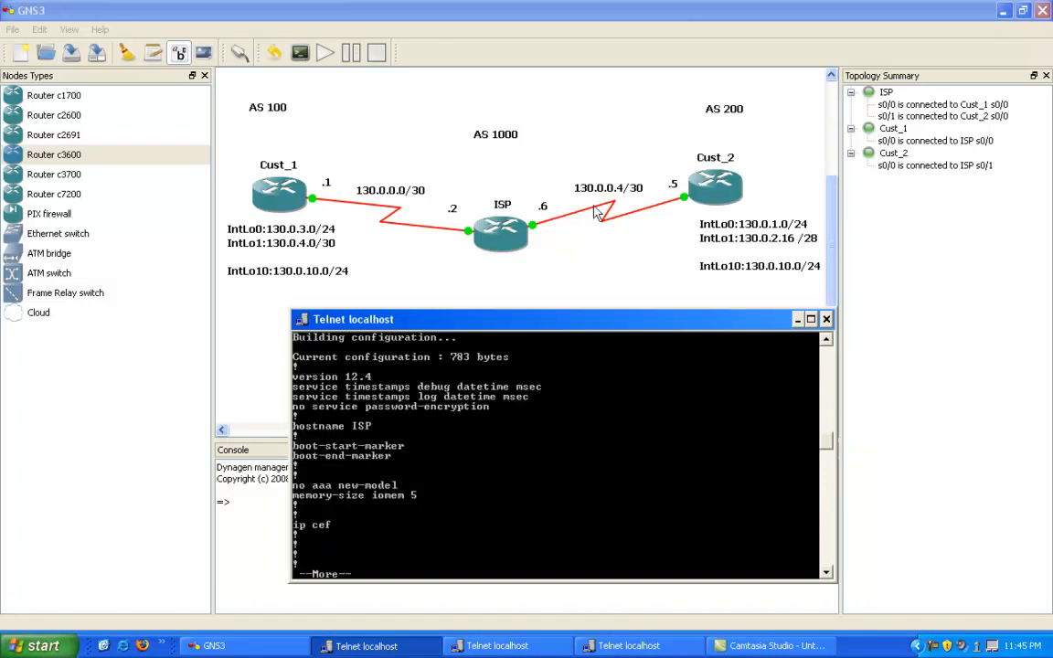
{"action": "key", "text": "space"}
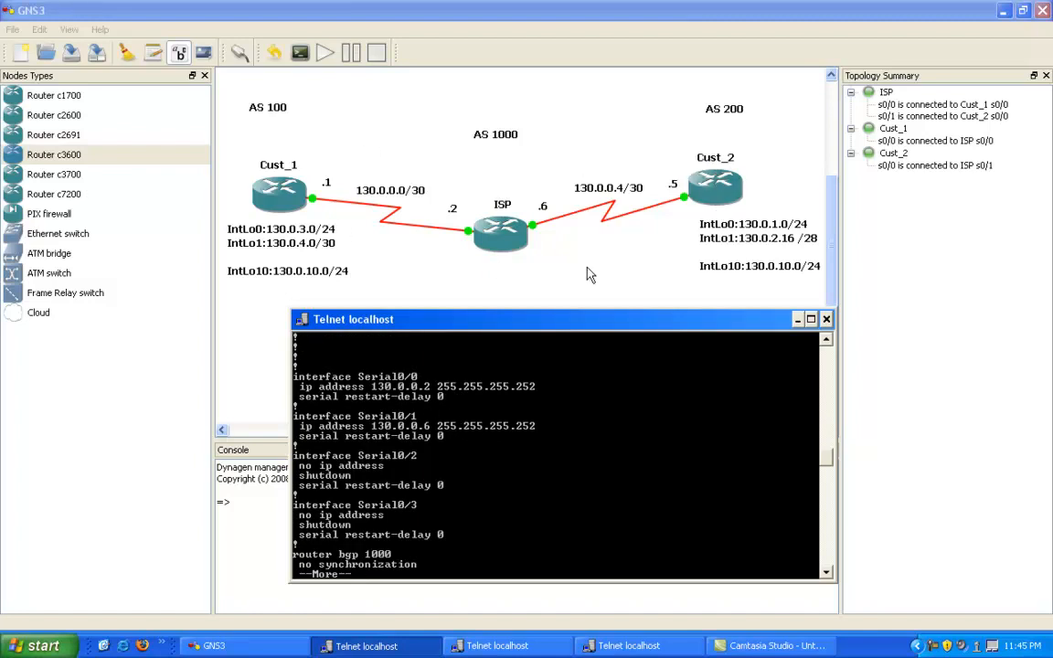
{"action": "key", "text": "space"}
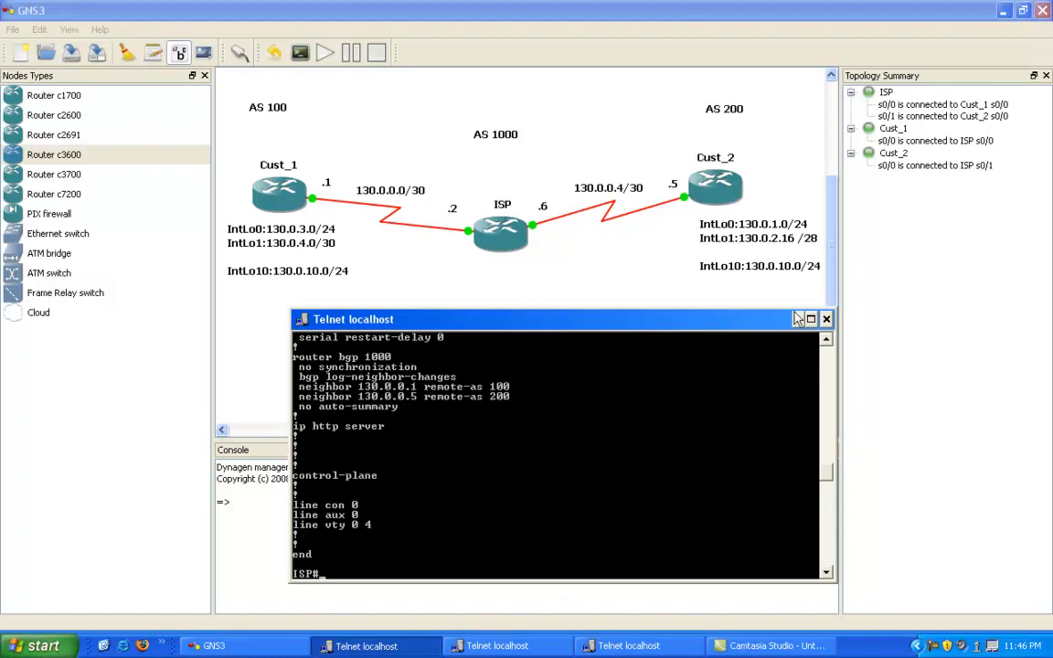
{"action": "left_click", "coordinate": [719, 289]}
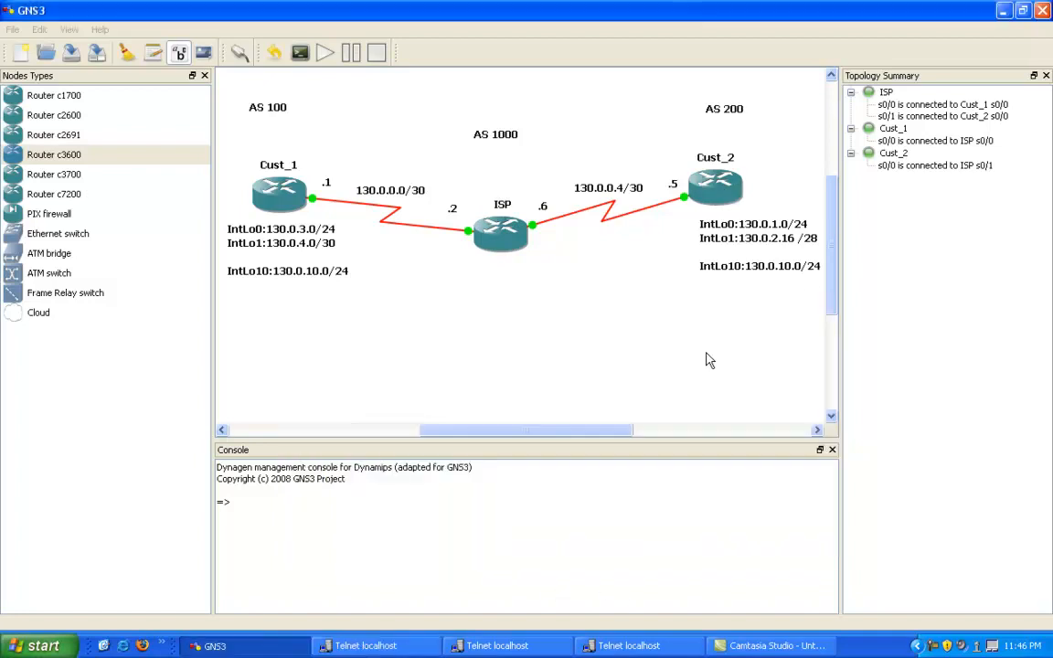
Step: In the Cust_2 console, enter global configuration mode and start the BGP process for AS 200
{"action": "left_click", "coordinate": [534, 647]}
{"action": "left_click_drag", "start_coordinate": [737, 413], "coordinate": [430, 348]}
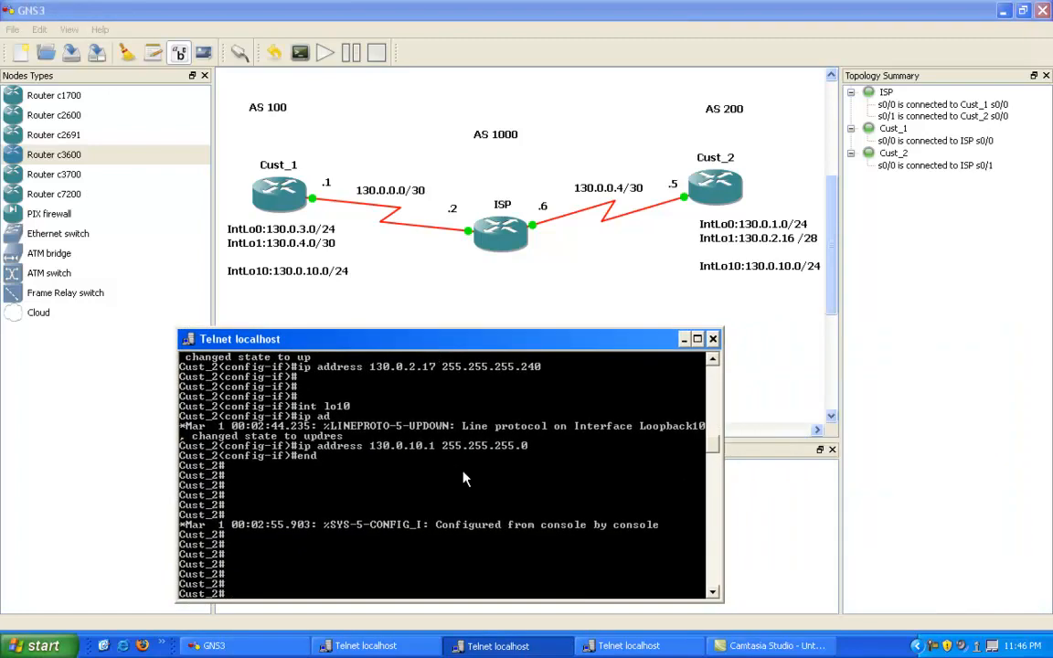
{"action": "left_click_drag", "start_coordinate": [625, 343], "coordinate": [731, 345]}
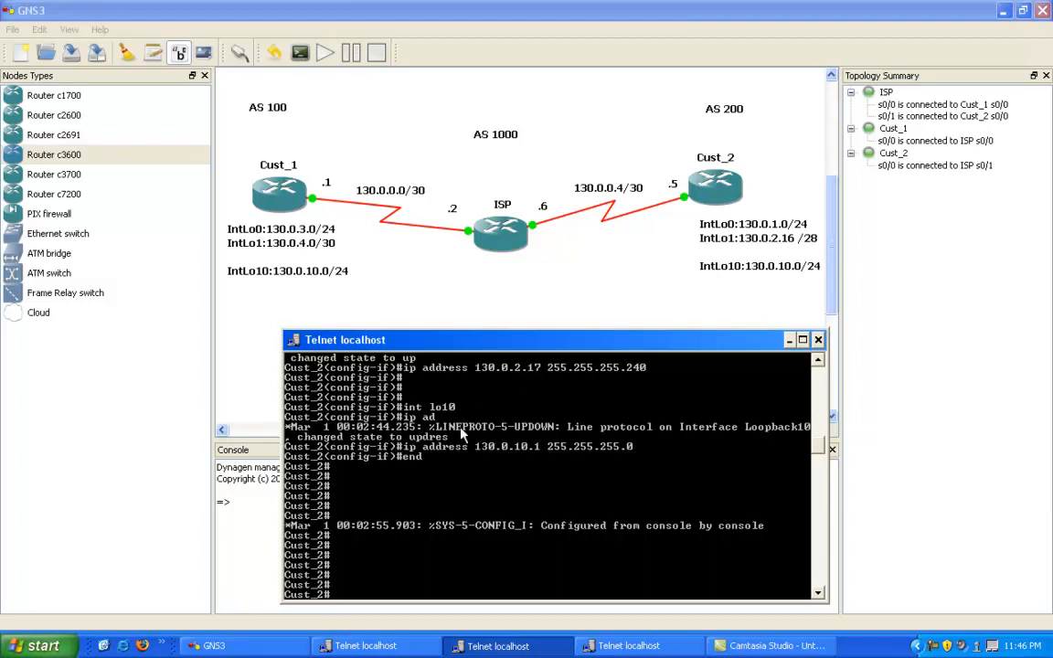
{"action": "type", "text": "config t"}
{"action": "key", "text": "Return"}
{"action": "type", "text": "route"}
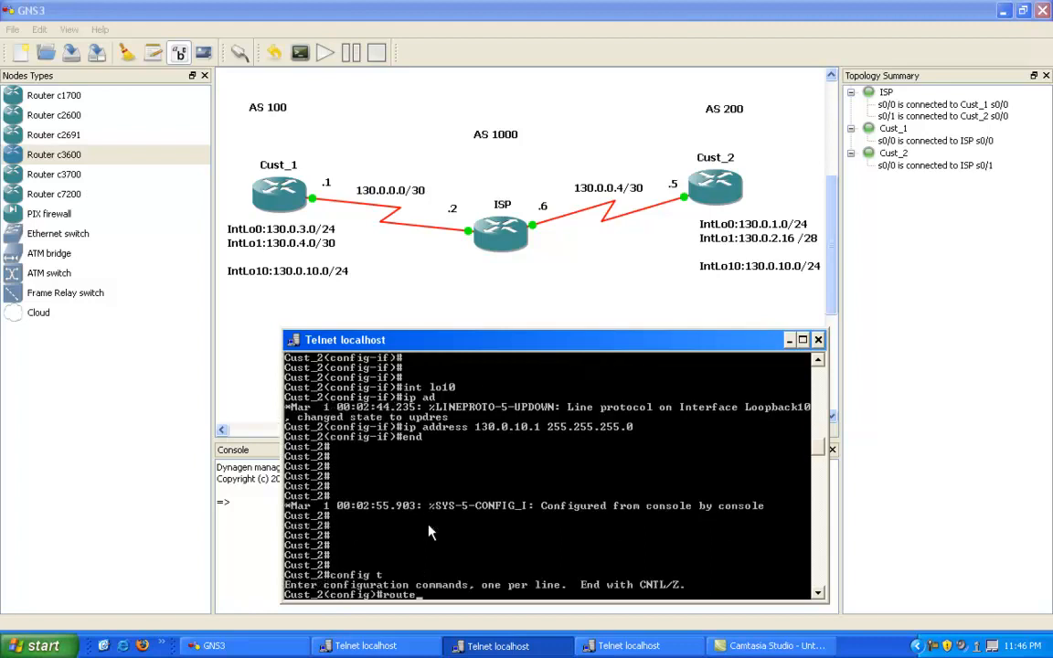
{"action": "type", "text": "r bgp 200"}
{"action": "key", "text": "Return"}
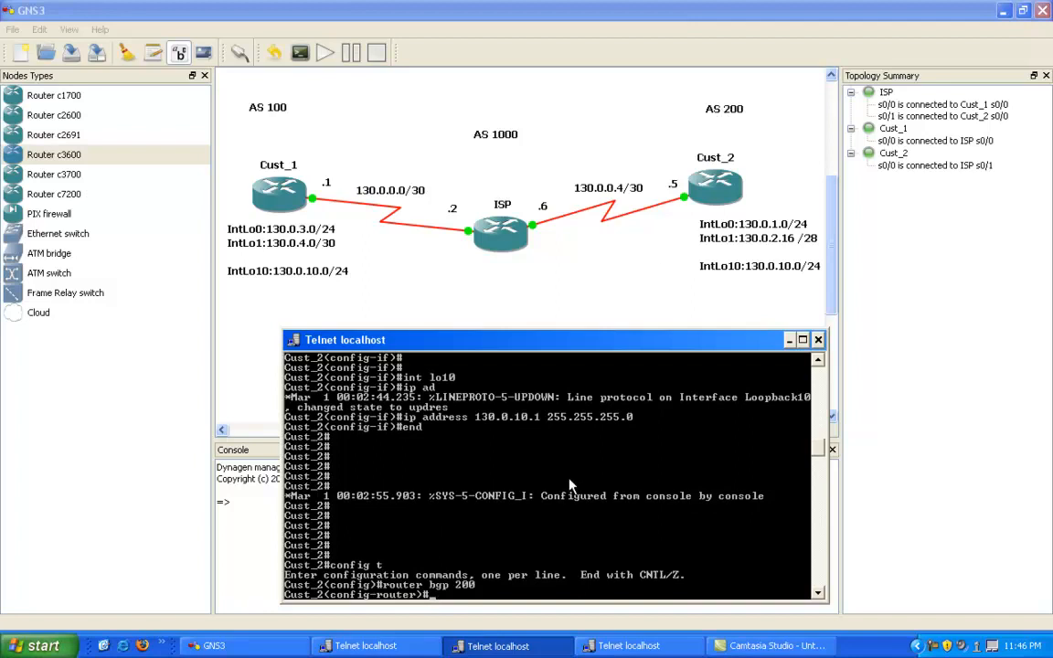
Step: Add neighbor 130.0.0.6 with remote AS 1000 to Cust_2's BGP configuration
{"action": "type", "text": "neigh"}
{"action": "key", "text": "Tab"}
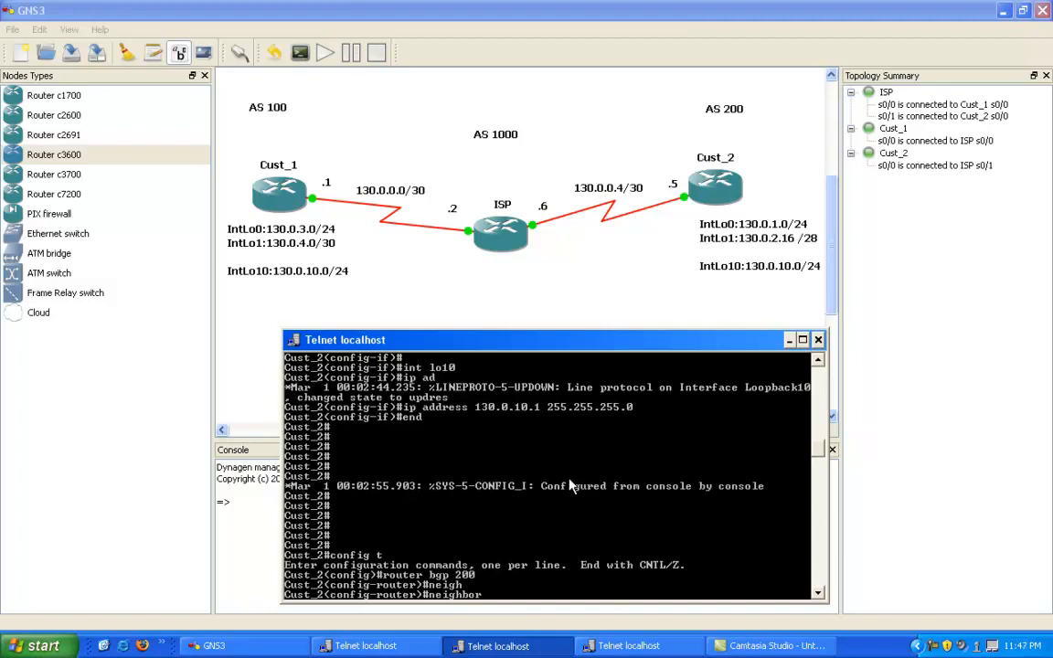
{"action": "type", "text": "130.0.0.6 remot"}
{"action": "key", "text": "Tab"}
{"action": "type", "text": "1000"}
{"action": "key", "text": "Return"}
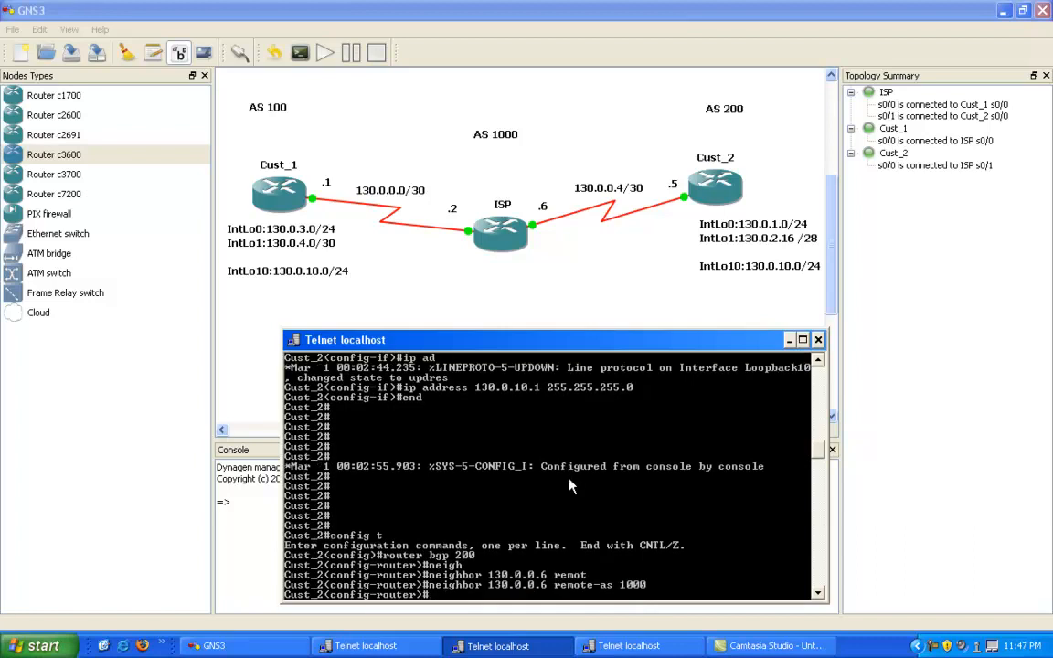
{"action": "key", "text": "Return"}
{"action": "key", "text": "Return"}
{"action": "key", "text": "Return"}
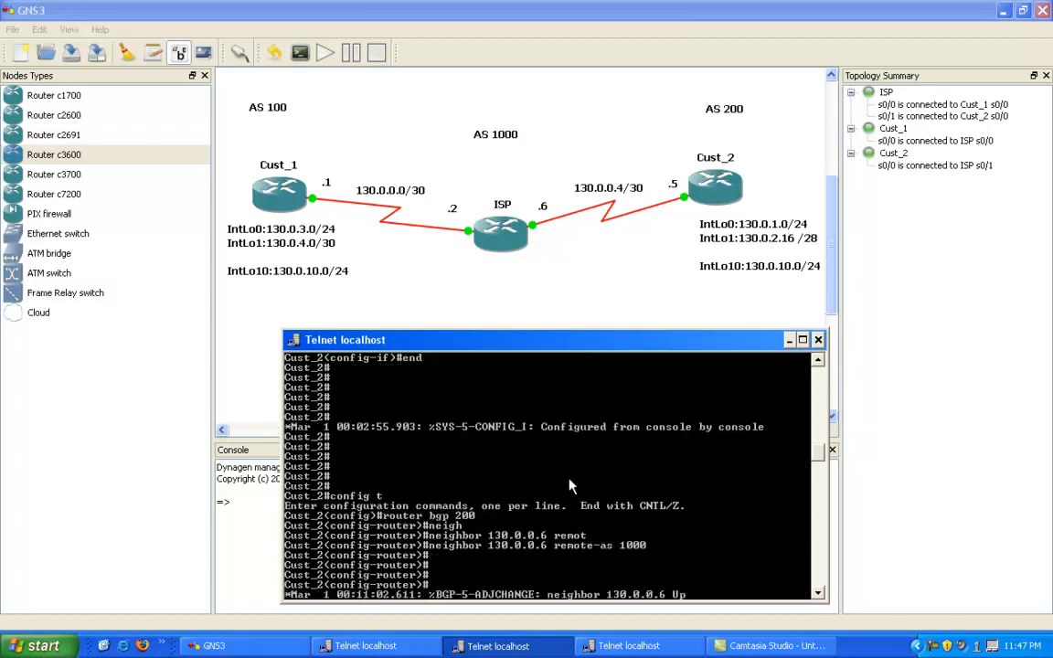
{"action": "key", "text": "Return"}
{"action": "key", "text": "Return"}
{"action": "key", "text": "Return"}
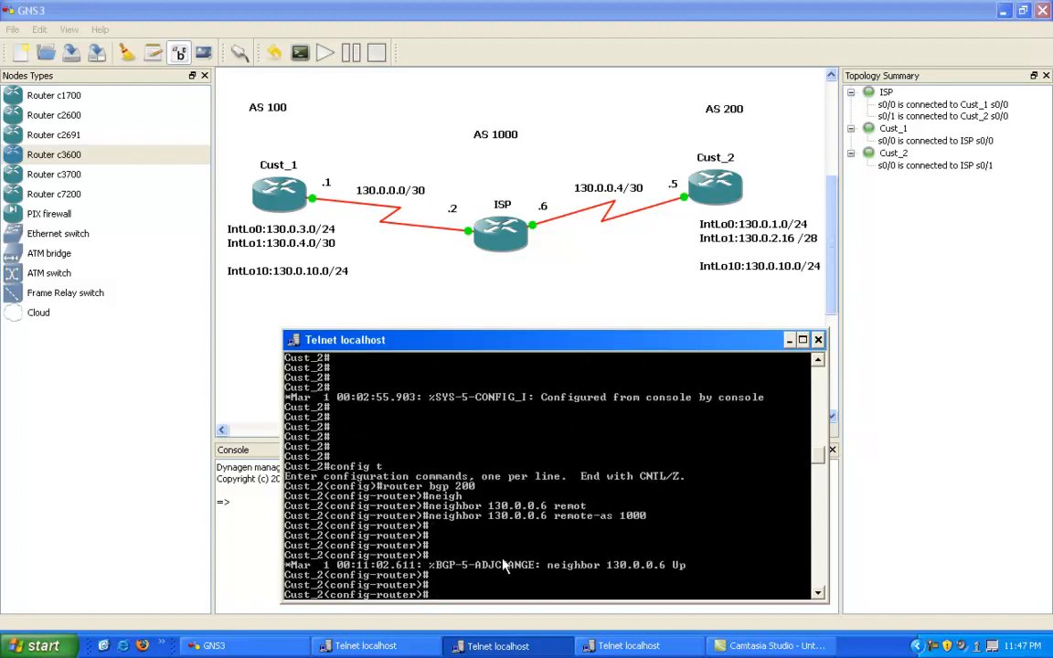
Step: Display the BGP summary on Cust_2 from configuration mode, examine the neighbor entry, and minimize the console
{"action": "type", "text": "do show ip bgp sum"}
{"action": "key", "text": "Return"}
{"action": "right_click", "coordinate": [467, 486]}
{"action": "left_click", "coordinate": [487, 492]}
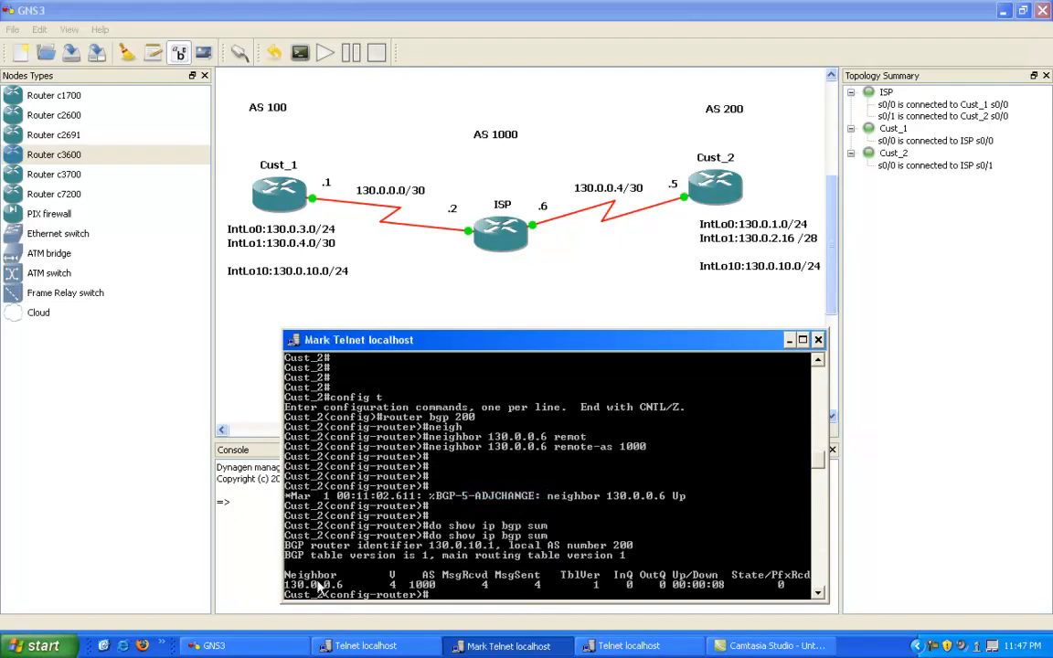
{"action": "left_click_drag", "start_coordinate": [285, 583], "coordinate": [782, 584]}
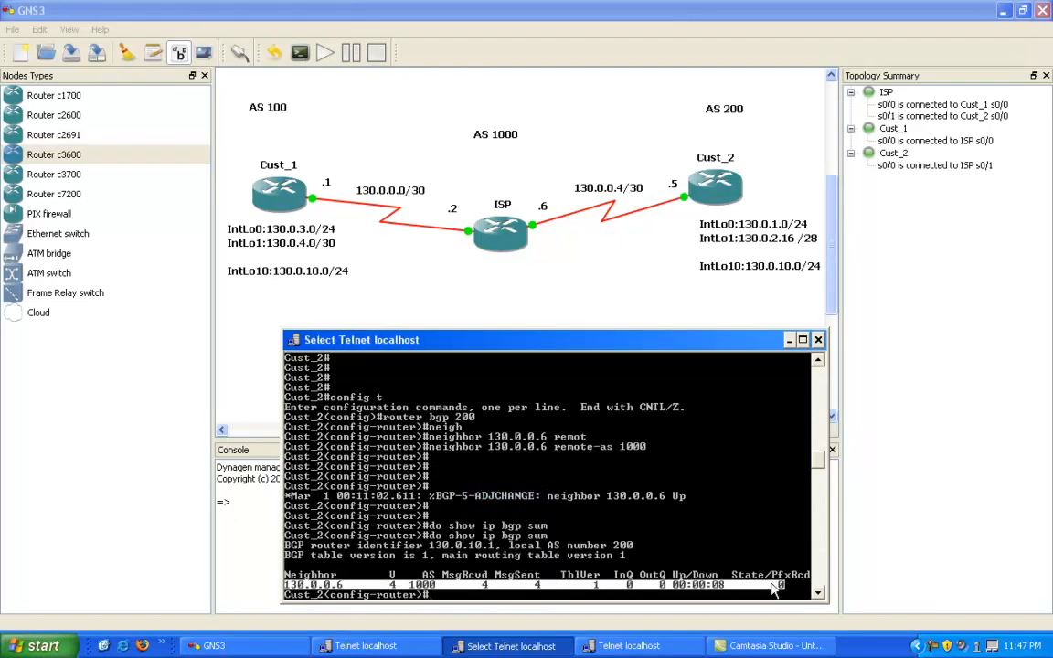
{"action": "right_click", "coordinate": [699, 583]}
{"action": "right_click", "coordinate": [701, 579]}
{"action": "right_click", "coordinate": [650, 562]}
{"action": "left_click", "coordinate": [436, 506]}
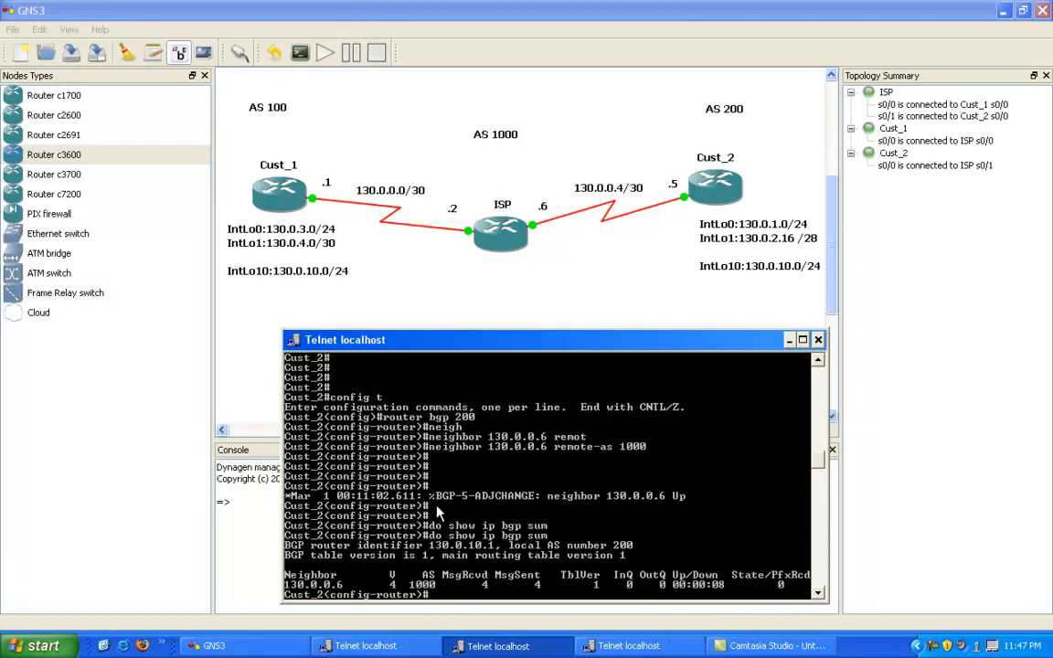
{"action": "left_click", "coordinate": [792, 339]}
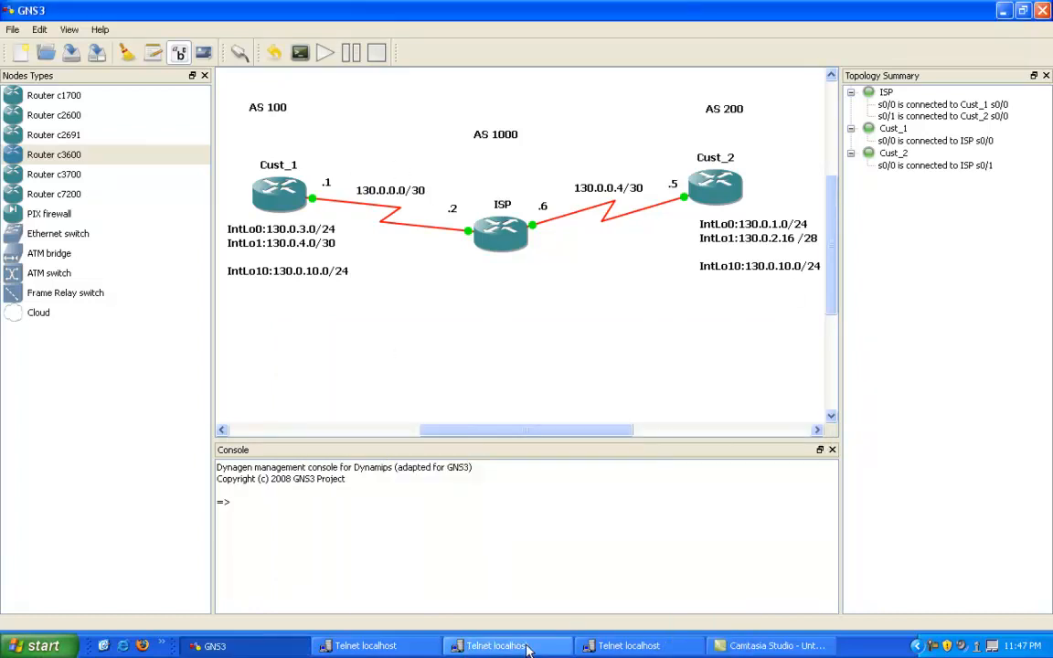
Step: In the Cust_1 console, enter global configuration mode and start the BGP process for AS 100
{"action": "left_click", "coordinate": [498, 645]}
{"action": "left_click", "coordinate": [530, 647]}
{"action": "left_click", "coordinate": [627, 647]}
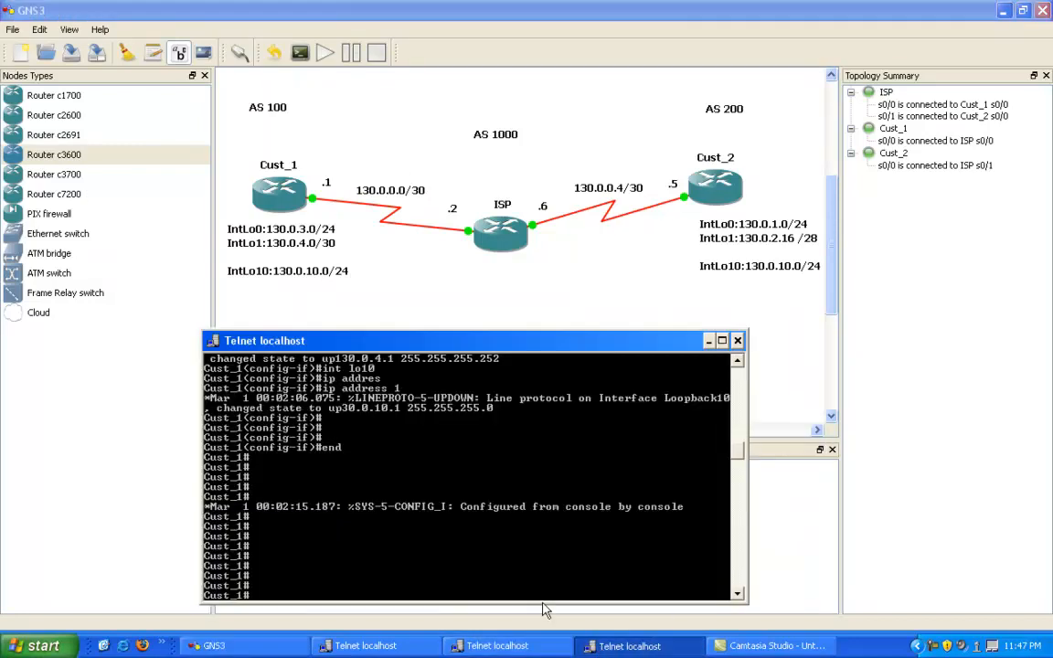
{"action": "type", "text": "config t"}
{"action": "key", "text": "Return"}
{"action": "type", "text": "rotuer"}
{"action": "key", "text": "BackSpace"}
{"action": "key", "text": "BackSpace"}
{"action": "key", "text": "BackSpace"}
{"action": "key", "text": "BackSpace"}
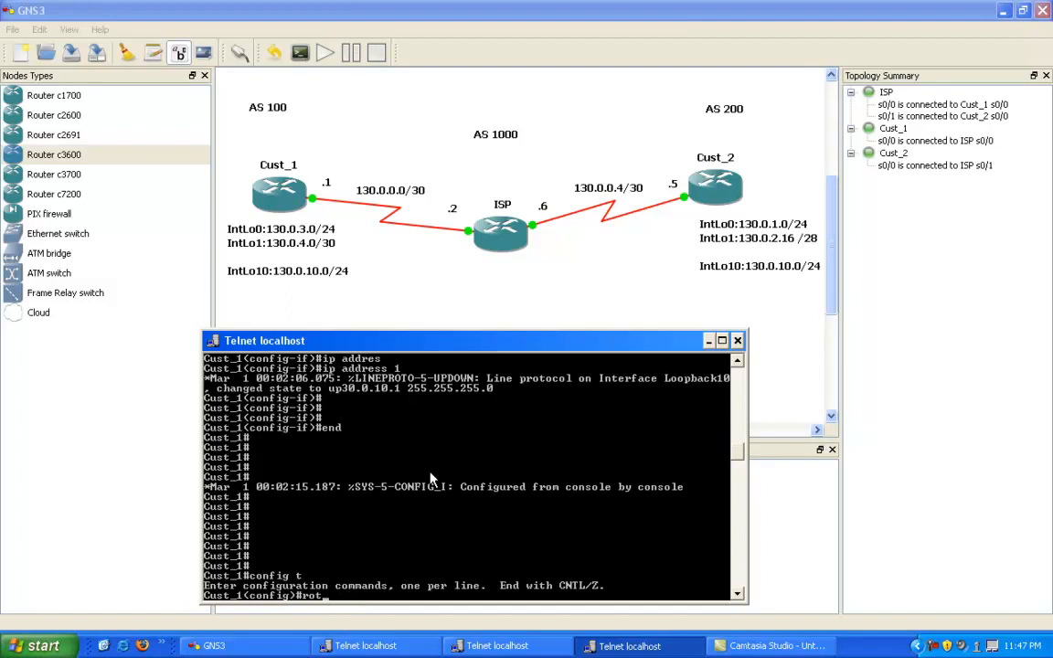
{"action": "type", "text": "ut"}
{"action": "key", "text": "Tab"}
{"action": "type", "text": "r"}
{"action": "key", "text": "Tab"}
{"action": "type", "text": "bgp 100"}
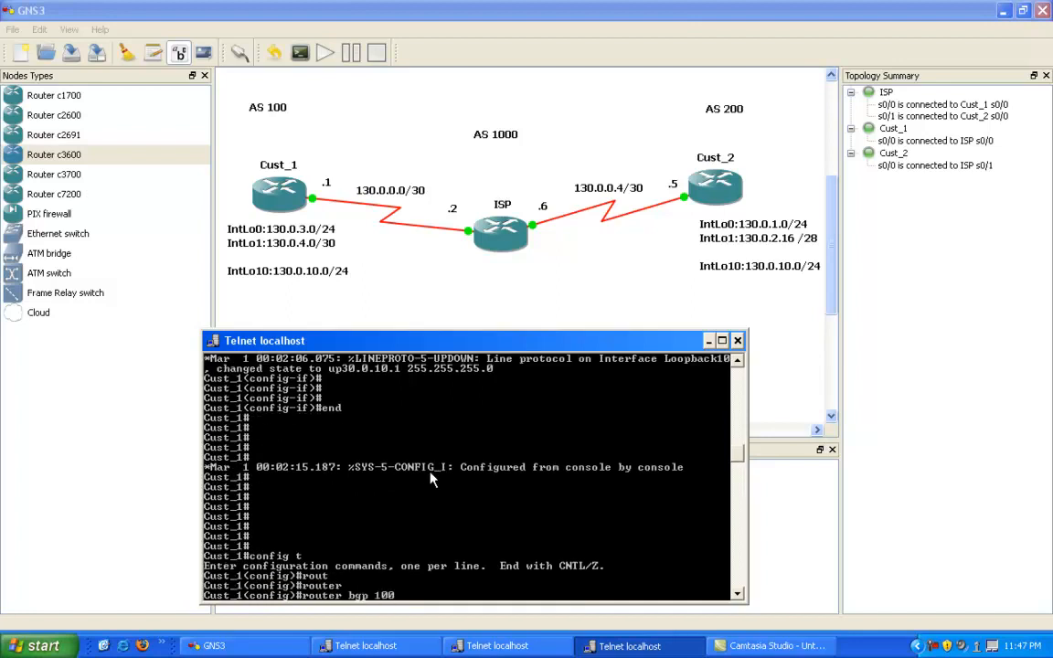
{"action": "key", "text": "Return"}
Step: Add neighbor 130.0.0.2 with remote AS 1000 to Cust_1's BGP configuration
{"action": "type", "text": "neigh"}
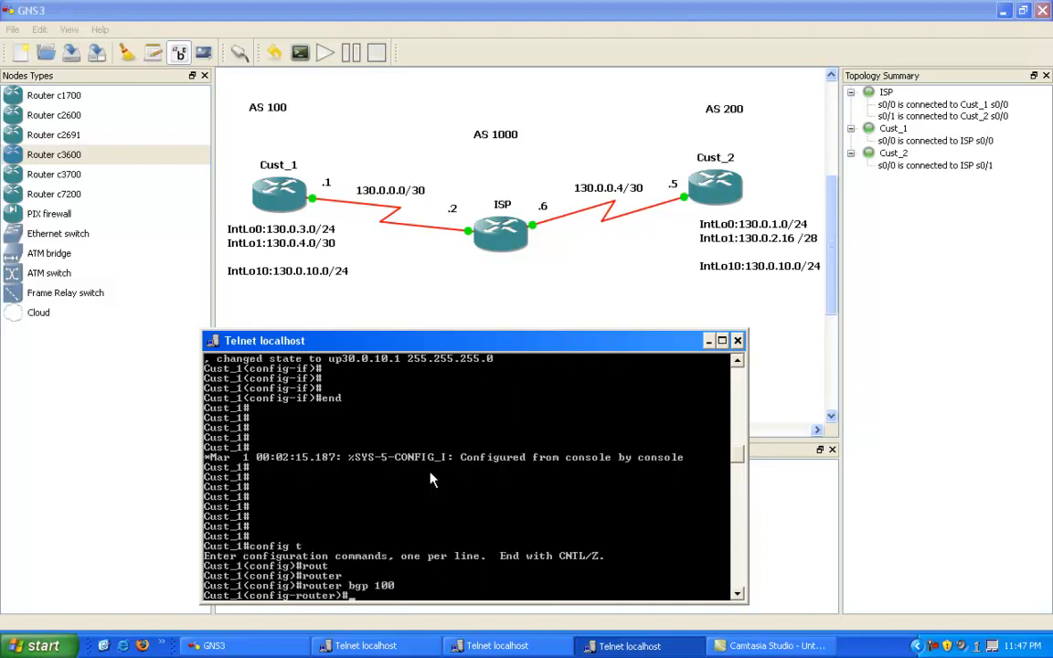
{"action": "key", "text": "Tab"}
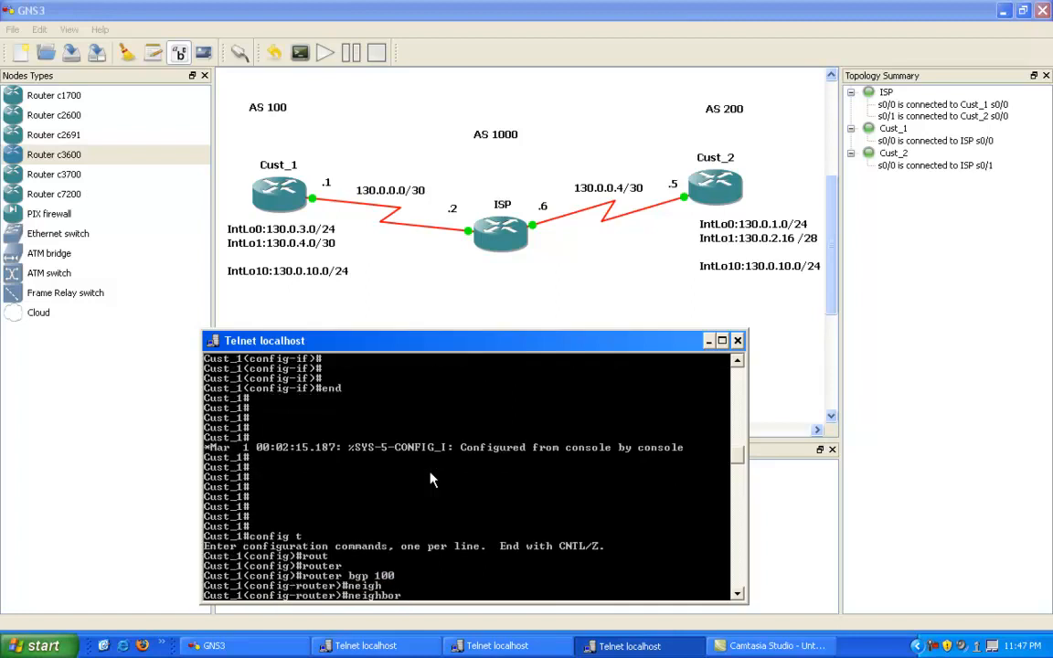
{"action": "type", "text": "130.0.0.2 remot"}
{"action": "key", "text": "Tab"}
{"action": "type", "text": "1000"}
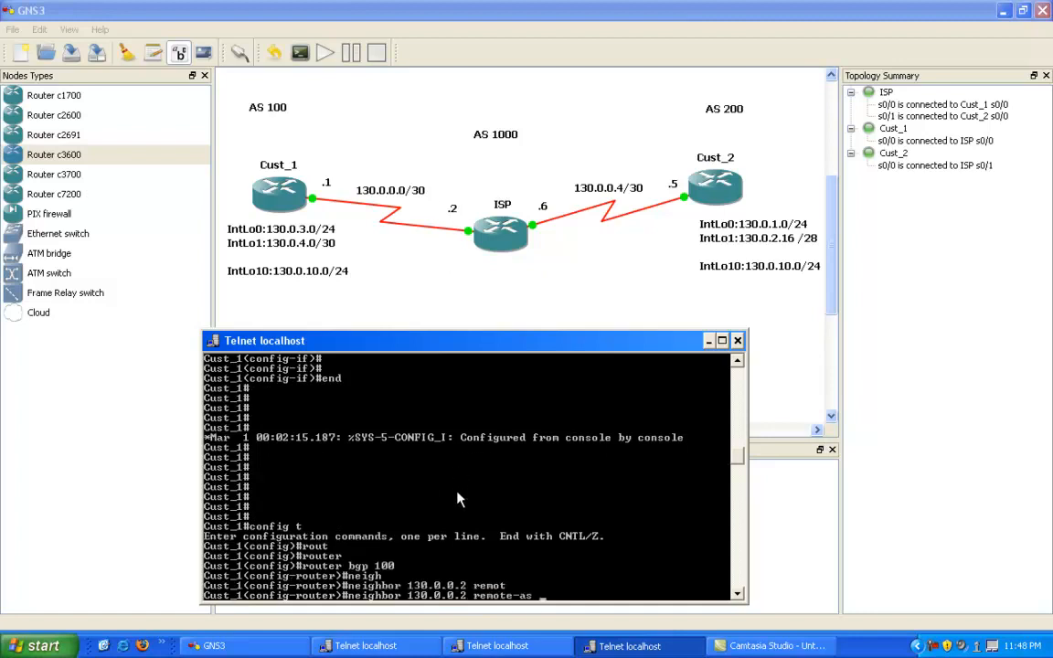
{"action": "key", "text": "Return"}
{"action": "key", "text": "Return"}
{"action": "key", "text": "Return"}
{"action": "key", "text": "Return"}
{"action": "key", "text": "Return"}
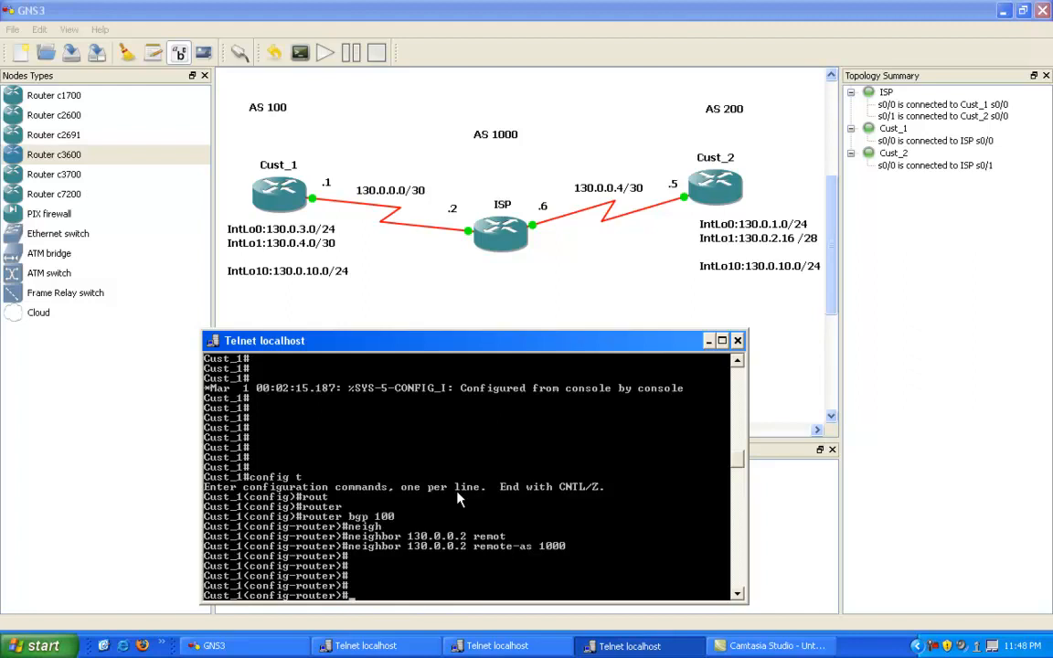
{"action": "key", "text": "Return"}
Step: Display the BGP summary on Cust_1 to check its ISP peering, and leave configuration mode
{"action": "type", "text": "do show ip bgp sum"}
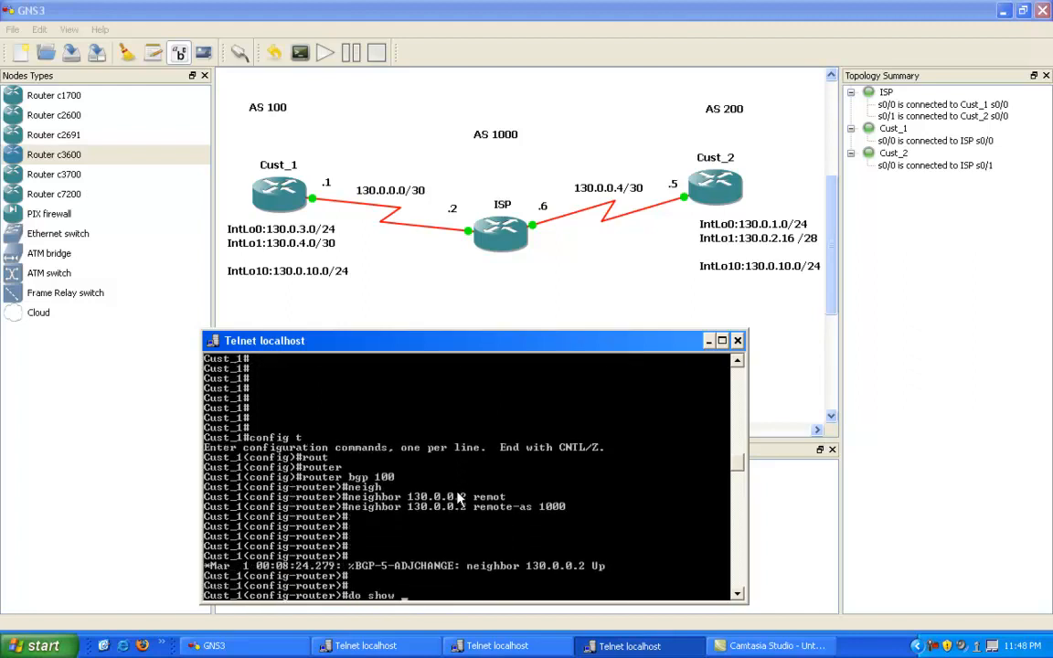
{"action": "key", "text": "Return"}
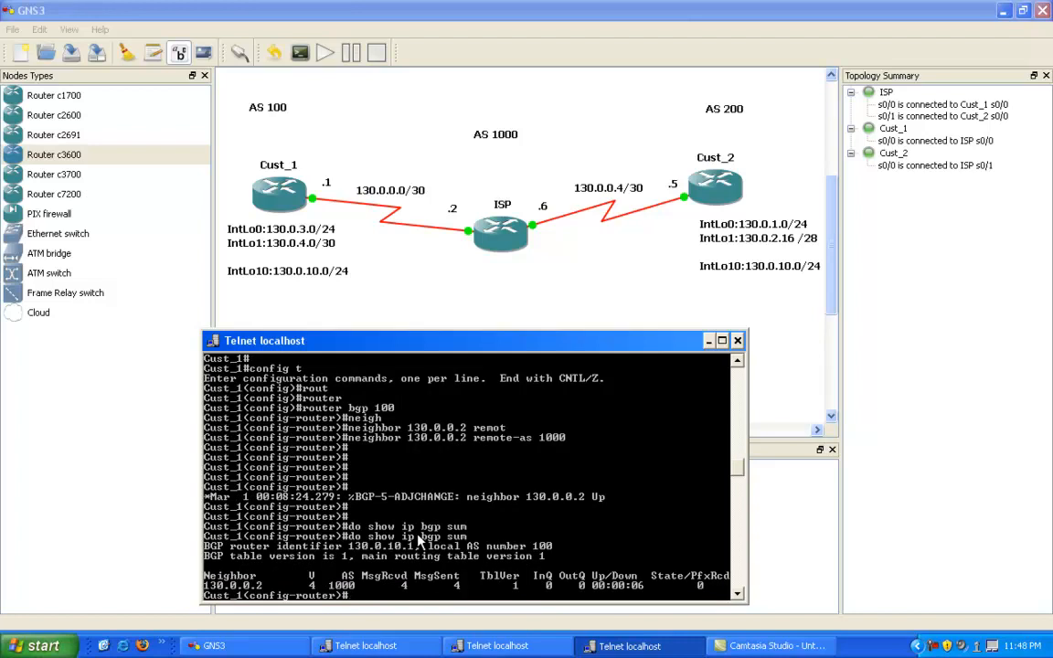
{"action": "type", "text": "end"}
{"action": "key", "text": "Return"}
{"action": "key", "text": "Return"}
{"action": "key", "text": "Return"}
{"action": "key", "text": "Return"}
{"action": "key", "text": "Return"}
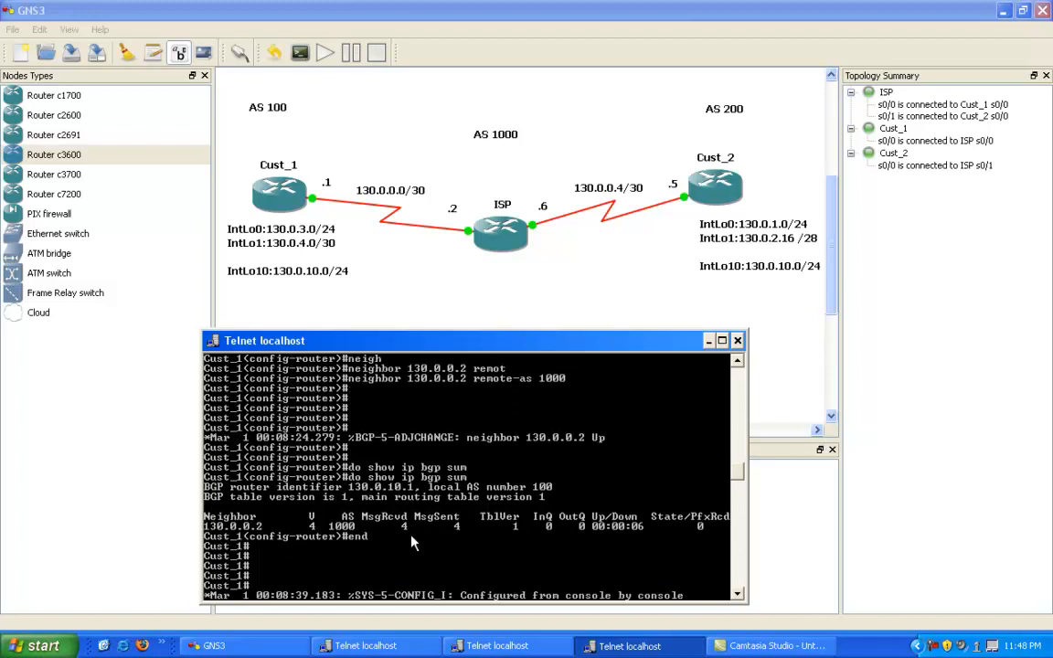
{"action": "key", "text": "Return"}
{"action": "key", "text": "Return"}
{"action": "key", "text": "Return"}
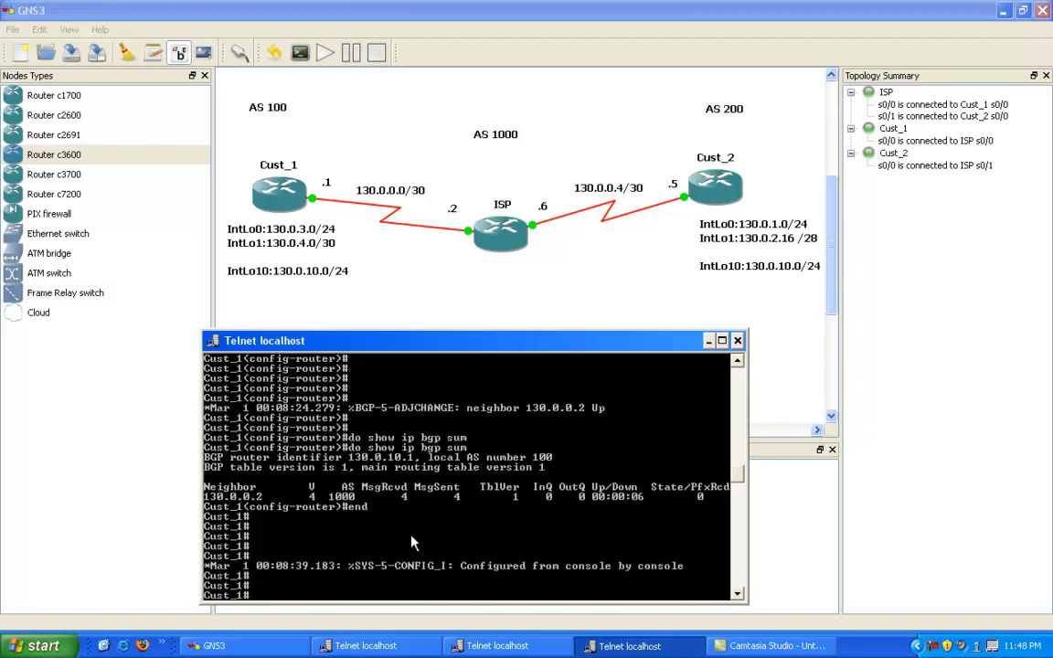
{"action": "key", "text": "Return"}
{"action": "key", "text": "Return"}
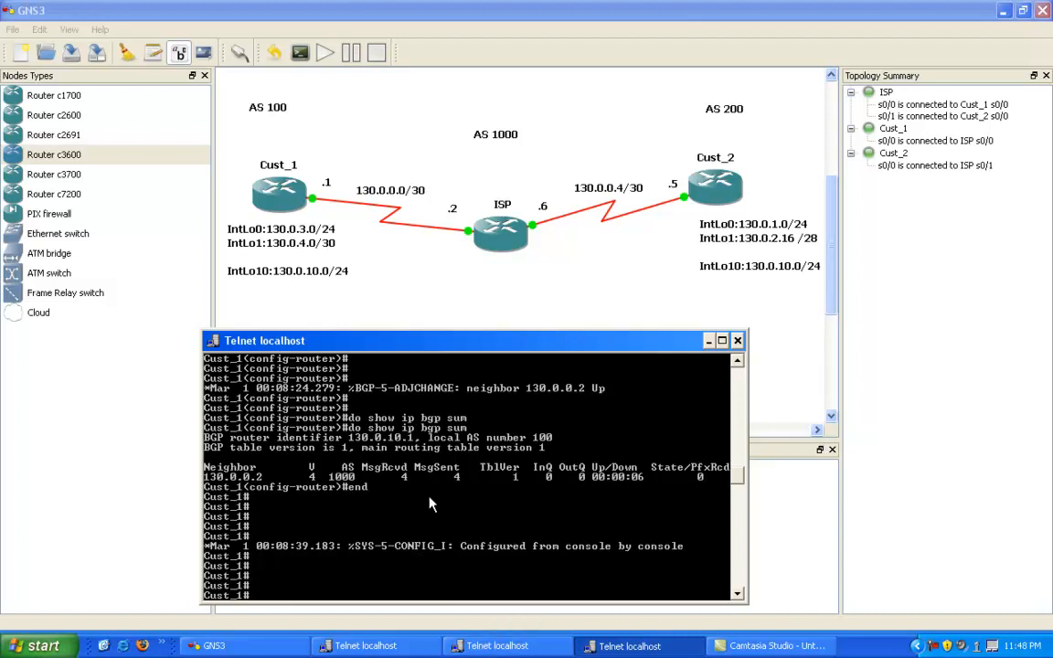
Step: Enter global configuration mode again on Cust_1
{"action": "type", "text": "config t"}
{"action": "key", "text": "Return"}
Step: Try to advertise network 130.0.3.0 with mask 255.255.255.0 from Cust_1's global configuration mode
{"action": "type", "text": "network"}
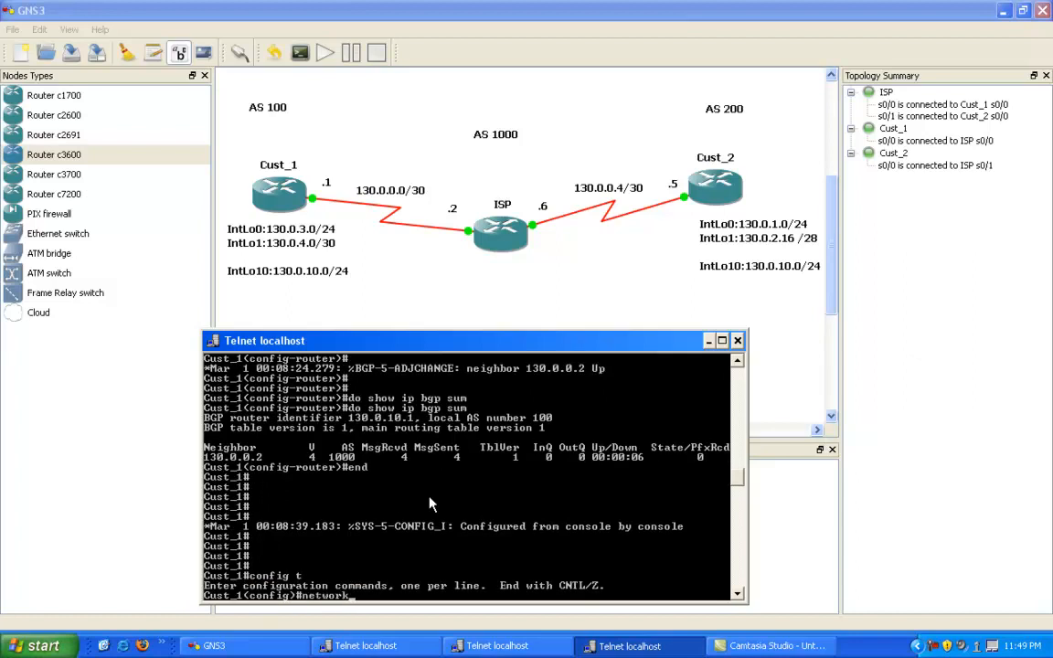
{"action": "key", "text": "Tab"}
{"action": "type", "text": "13"}
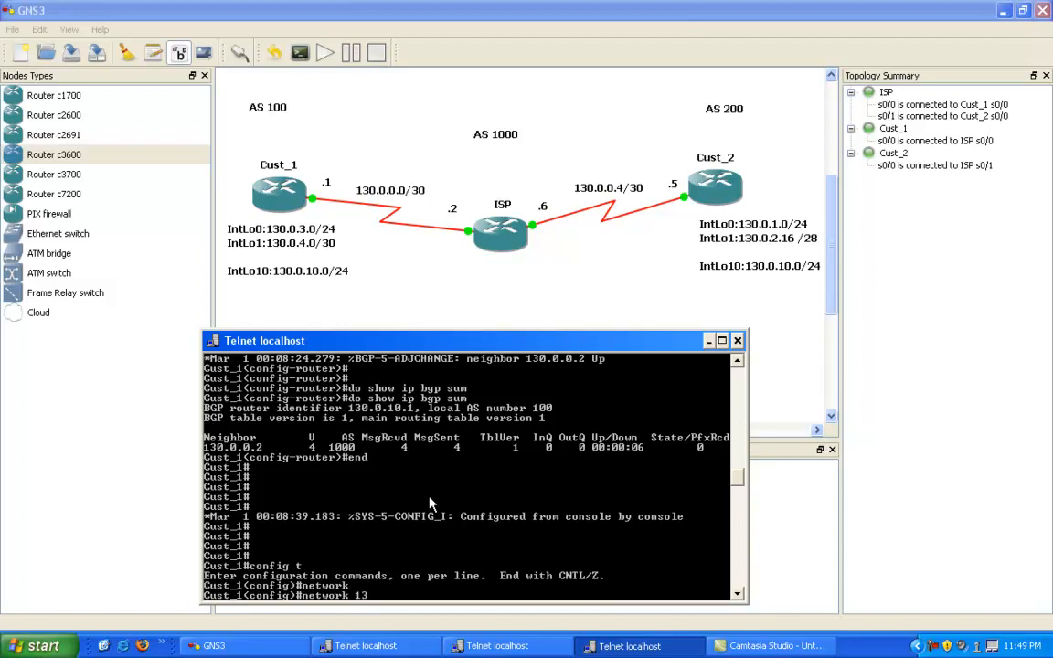
{"action": "type", "text": "0.0.3.0 mask"}
{"action": "key", "text": "Tab"}
{"action": "type", "text": "255.25"}
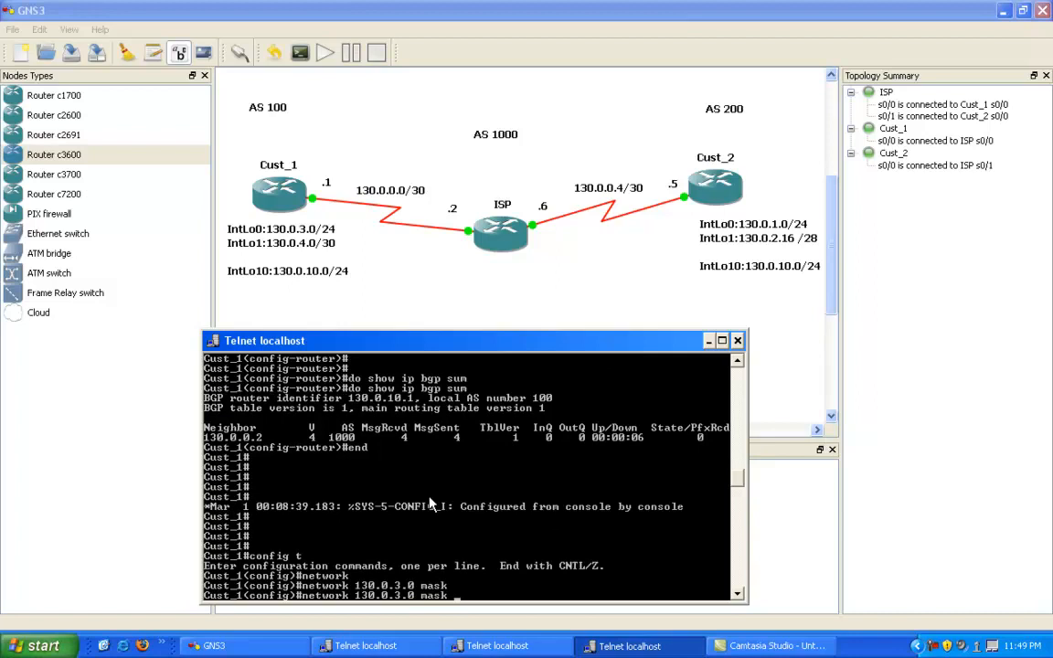
{"action": "type", "text": "5.255.0"}
{"action": "key", "text": "Return"}
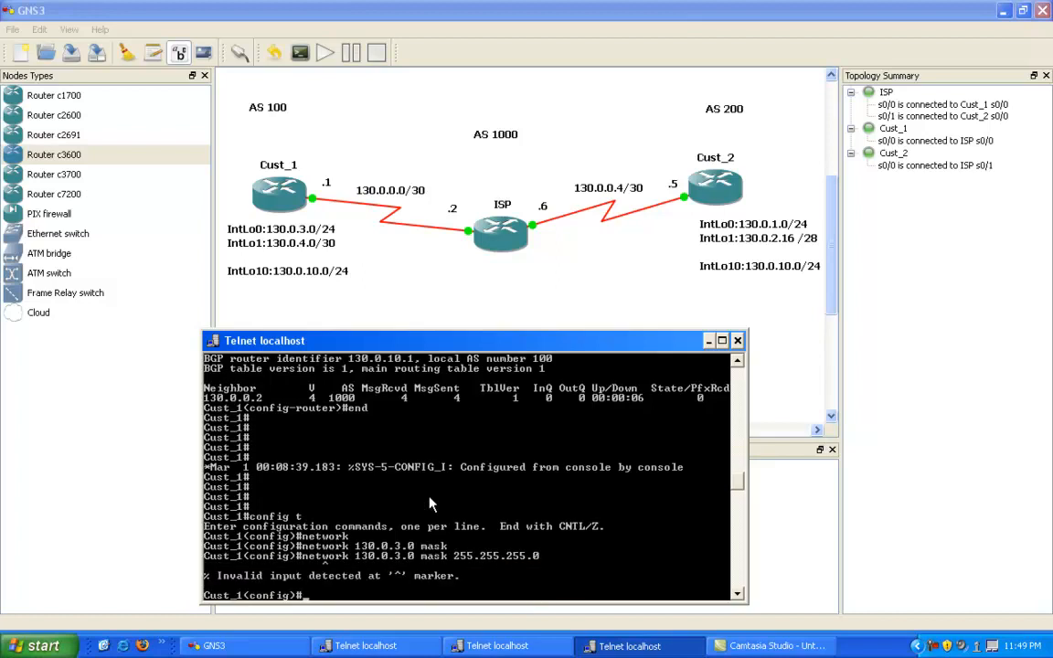
{"action": "key", "text": "Up"}
{"action": "key", "text": "BackSpace"}
{"action": "key", "text": "BackSpace"}
{"action": "key", "text": "BackSpace"}
{"action": "key", "text": "BackSpace"}
{"action": "key", "text": "BackSpace"}
{"action": "key", "text": "BackSpace"}
{"action": "key", "text": "BackSpace"}
{"action": "key", "text": "BackSpace"}
{"action": "key", "text": "BackSpace"}
{"action": "key", "text": "BackSpace"}
{"action": "key", "text": "BackSpace"}
{"action": "key", "text": "BackSpace"}
{"action": "key", "text": "BackSpace"}
{"action": "key", "text": "BackSpace"}
{"action": "key", "text": "BackSpace"}
{"action": "key", "text": "BackSpace"}
{"action": "key", "text": "BackSpace"}
{"action": "key", "text": "BackSpace"}
{"action": "key", "text": "BackSpace"}
{"action": "key", "text": "BackSpace"}
Step: Advertise network 130.0.3.0 with mask 255.255.255.0 from Cust_1's BGP 100 router configuration
{"action": "type", "text": "router bgp 100"}
{"action": "key", "text": "Return"}
{"action": "type", "text": "network"}
{"action": "key", "text": "Tab"}
{"action": "type", "text": "13"}
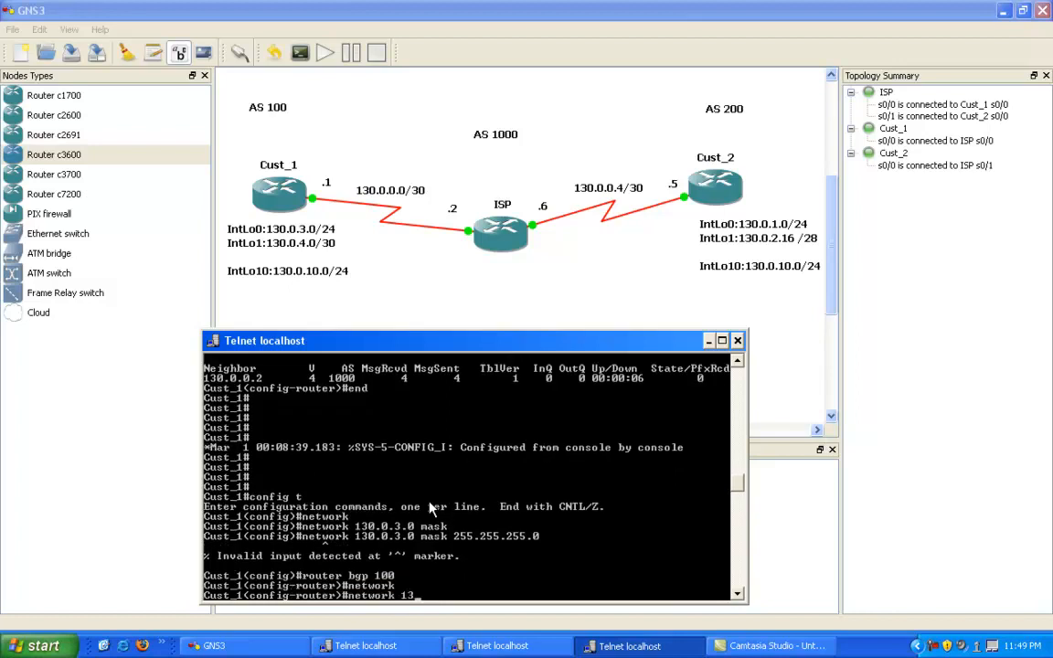
{"action": "type", "text": "0.0.3.0 mask"}
{"action": "key", "text": "Tab"}
{"action": "type", "text": "255.255.255.2"}
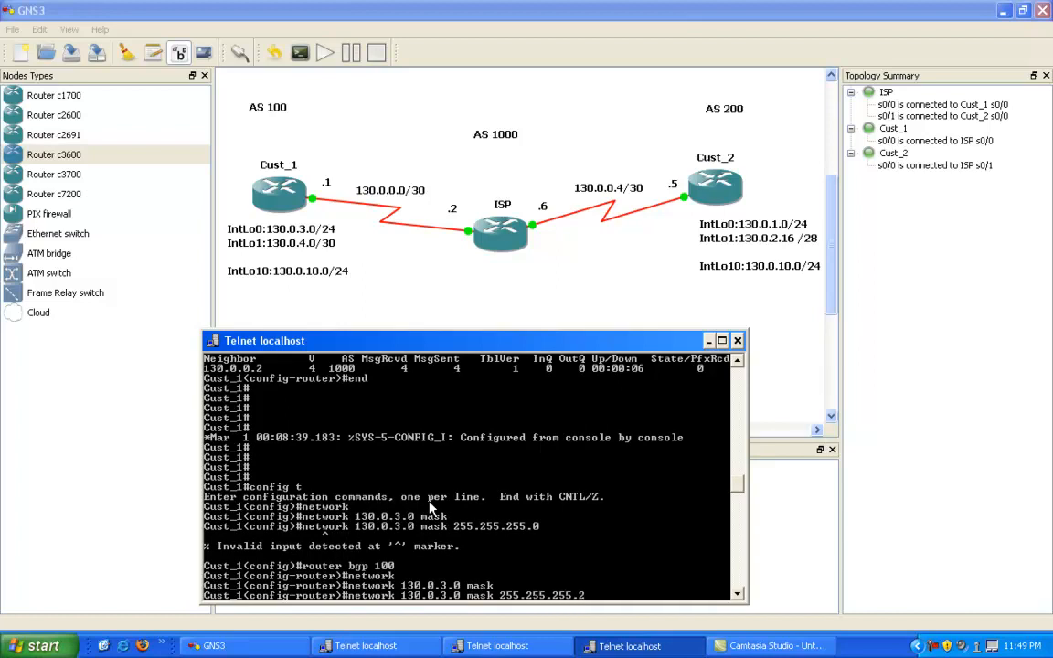
{"action": "key", "text": "BackSpace"}
{"action": "type", "text": "0"}
{"action": "key", "text": "Return"}
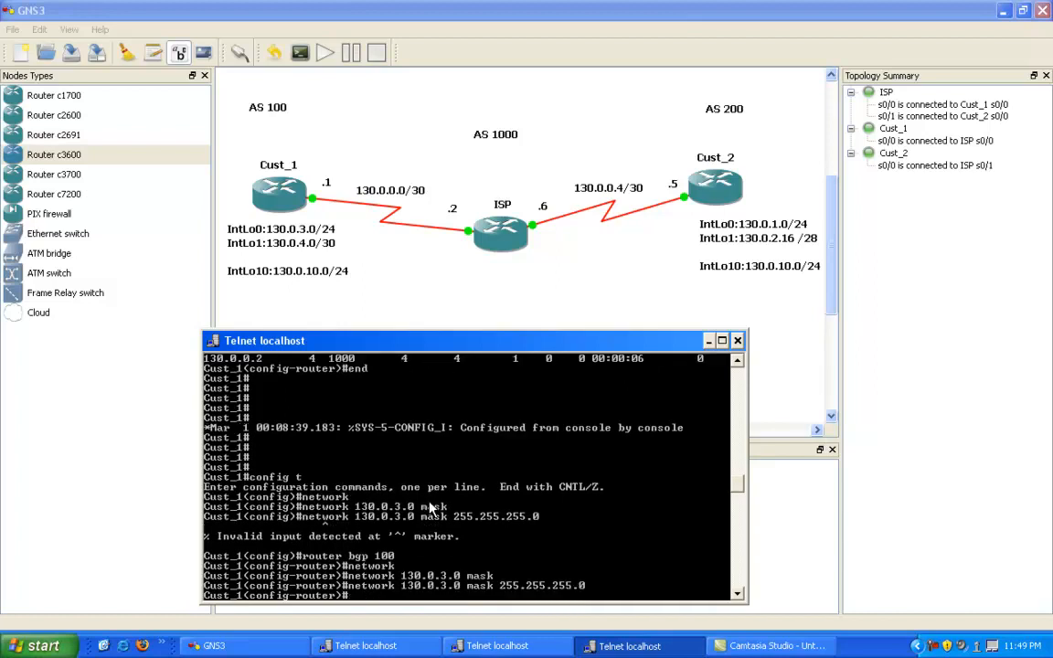
Step: Advertise network 130.0.4.0 with mask 255.255.255.252 in Cust_1's BGP configuration
{"action": "key", "text": "Up"}
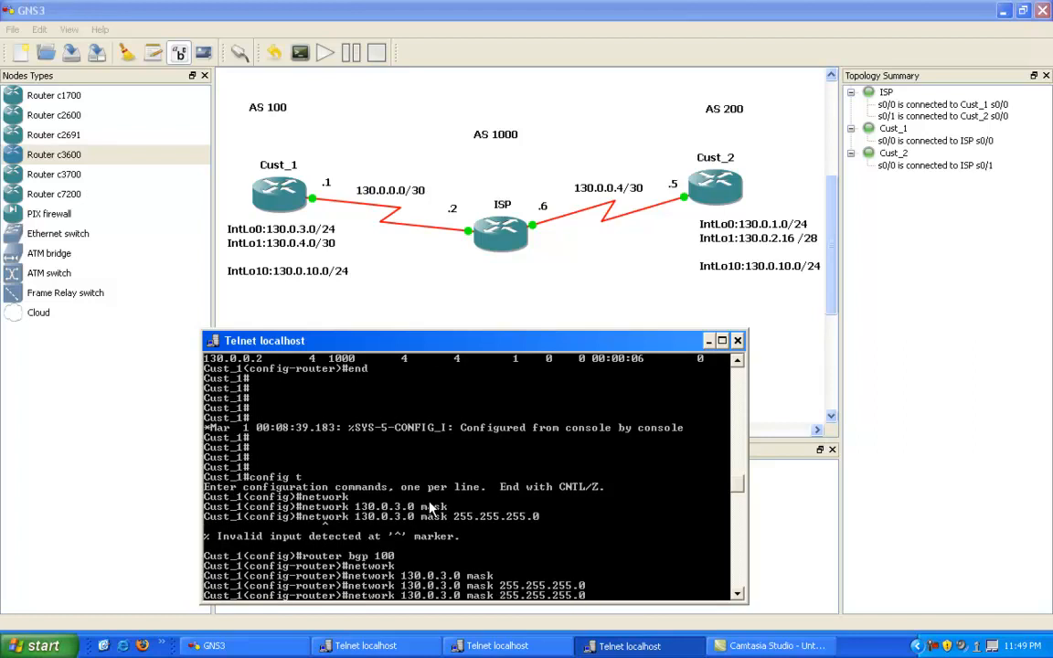
{"action": "key", "text": "BackSpace"}
{"action": "key", "text": "BackSpace"}
{"action": "key", "text": "BackSpace"}
{"action": "key", "text": "BackSpace"}
{"action": "key", "text": "BackSpace"}
{"action": "key", "text": "BackSpace"}
{"action": "key", "text": "BackSpace"}
{"action": "key", "text": "BackSpace"}
{"action": "key", "text": "BackSpace"}
{"action": "key", "text": "BackSpace"}
{"action": "key", "text": "BackSpace"}
{"action": "key", "text": "BackSpace"}
{"action": "key", "text": "BackSpace"}
{"action": "key", "text": "BackSpace"}
{"action": "key", "text": "BackSpace"}
{"action": "key", "text": "BackSpace"}
{"action": "key", "text": "BackSpace"}
{"action": "key", "text": "BackSpace"}
{"action": "key", "text": "BackSpace"}
{"action": "key", "text": "BackSpace"}
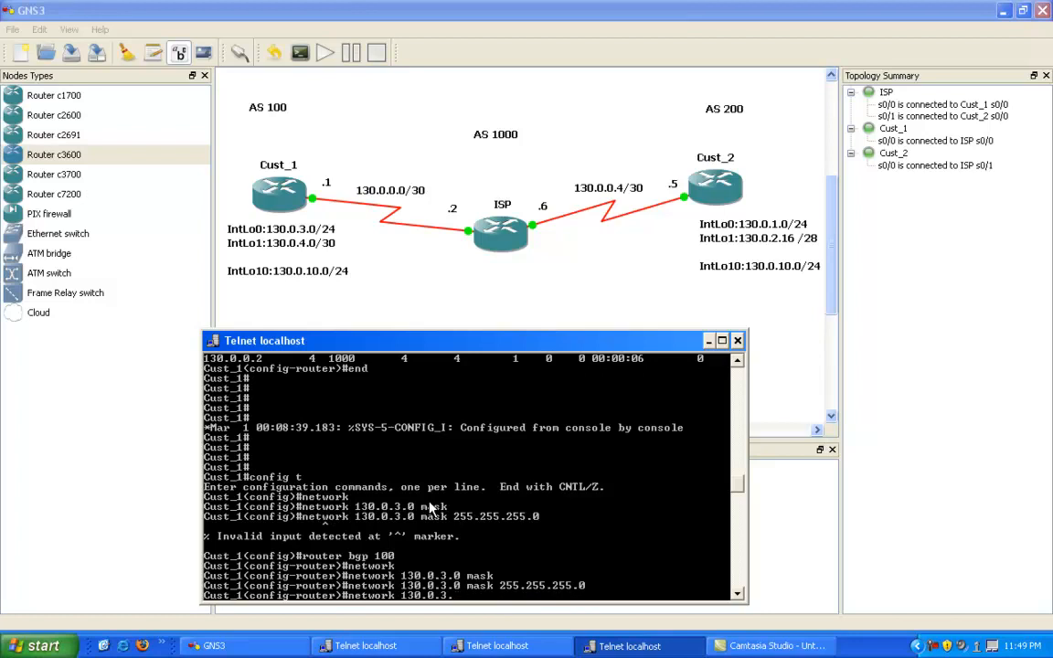
{"action": "key", "text": "BackSpace"}
{"action": "key", "text": "BackSpace"}
{"action": "type", "text": "4.0 mask"}
{"action": "key", "text": "Tab"}
{"action": "type", "text": "255.255.255.25"}
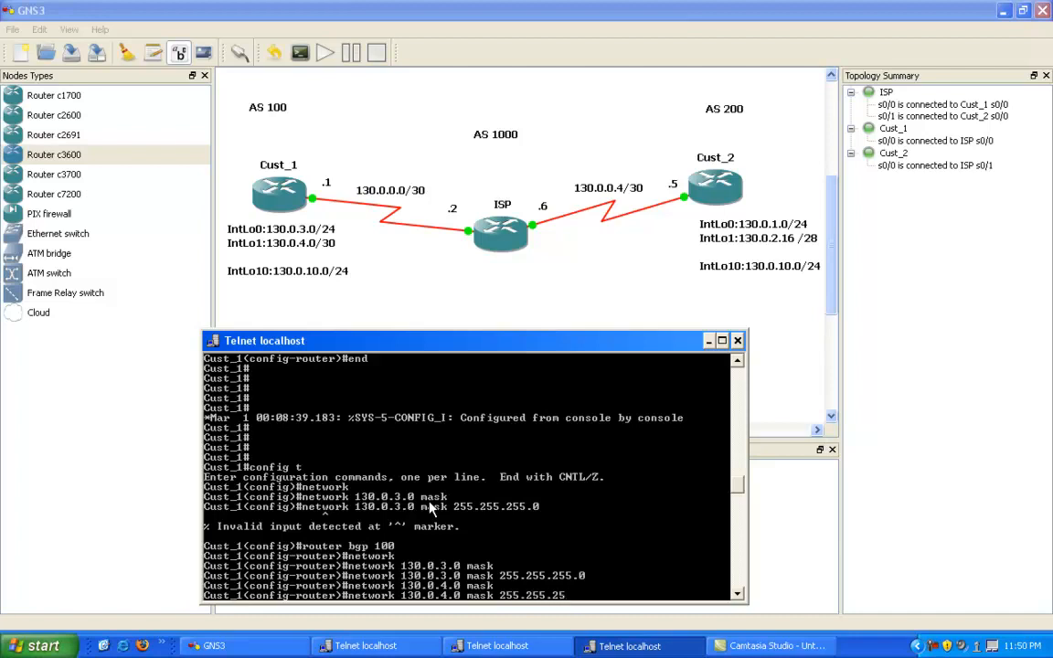
{"action": "type", "text": "2"}
{"action": "key", "text": "Return"}
{"action": "key", "text": "Return"}
{"action": "key", "text": "Return"}
{"action": "key", "text": "Return"}
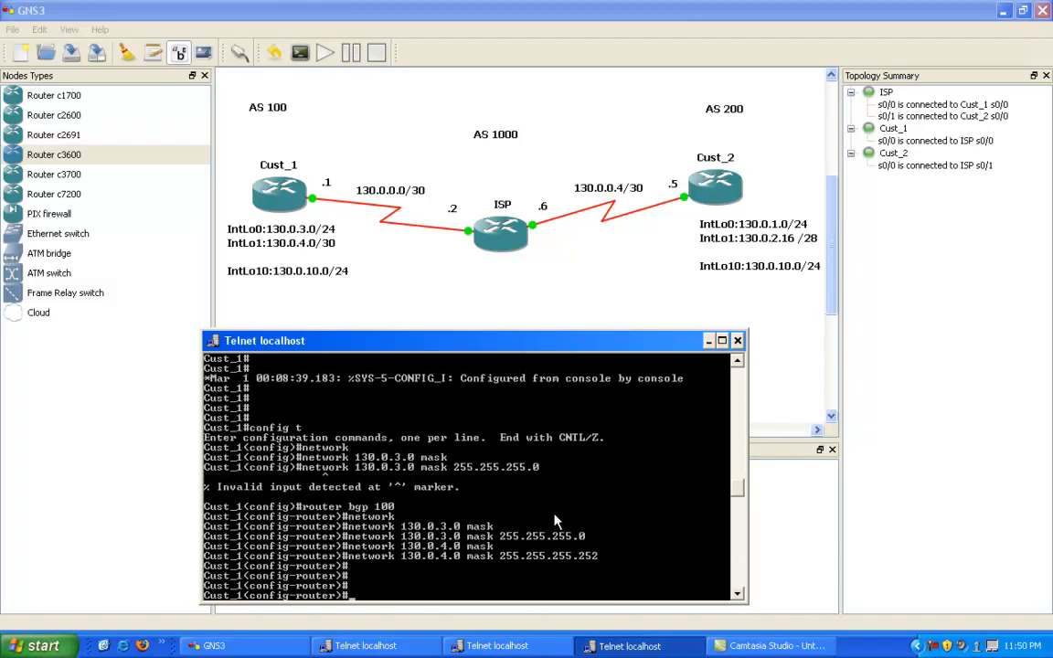
Step: Leave configuration mode on Cust_1 and display its BGP table
{"action": "left_click_drag", "start_coordinate": [511, 350], "coordinate": [337, 359]}
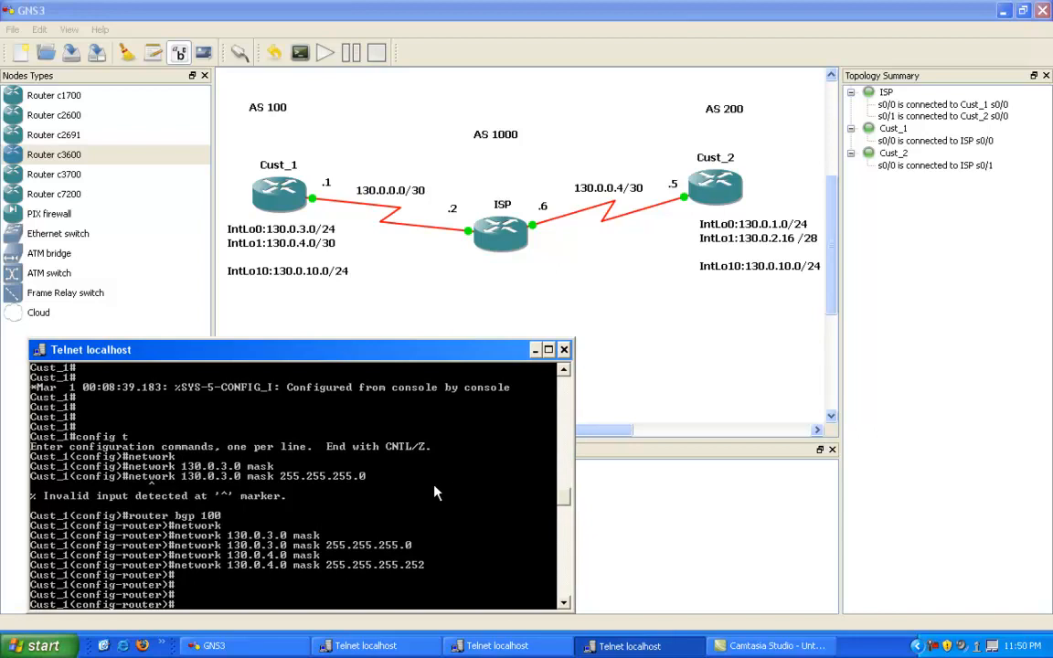
{"action": "type", "text": "end"}
{"action": "key", "text": "Return"}
{"action": "type", "text": "show ip rou"}
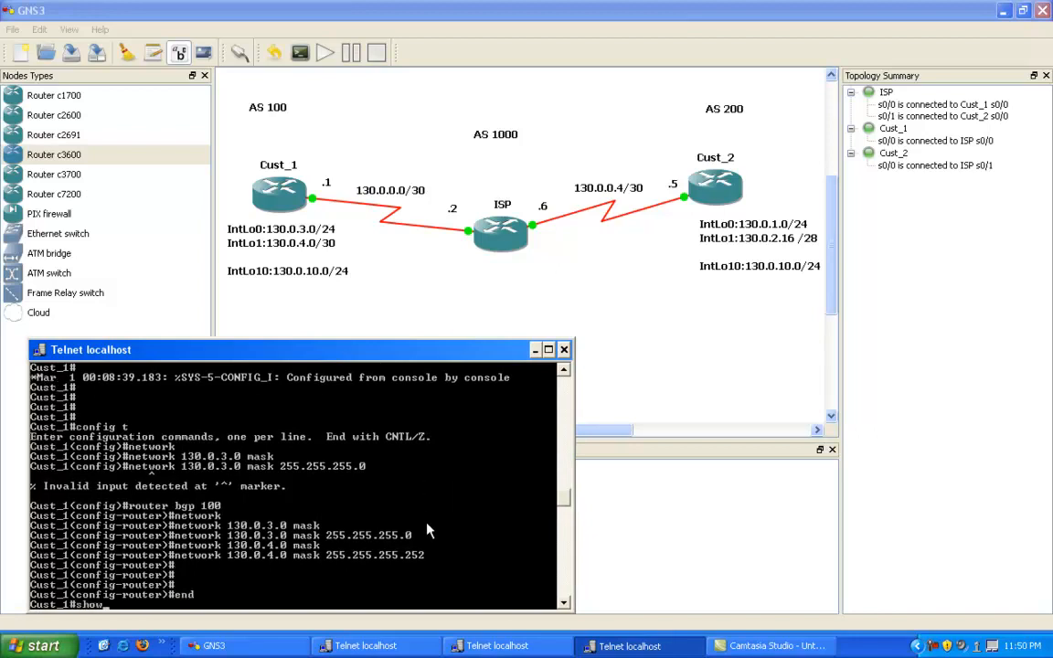
{"action": "key", "text": "Tab"}
{"action": "key", "text": "BackSpace"}
{"action": "key", "text": "BackSpace"}
{"action": "key", "text": "BackSpace"}
{"action": "key", "text": "BackSpace"}
{"action": "key", "text": "BackSpace"}
{"action": "key", "text": "BackSpace"}
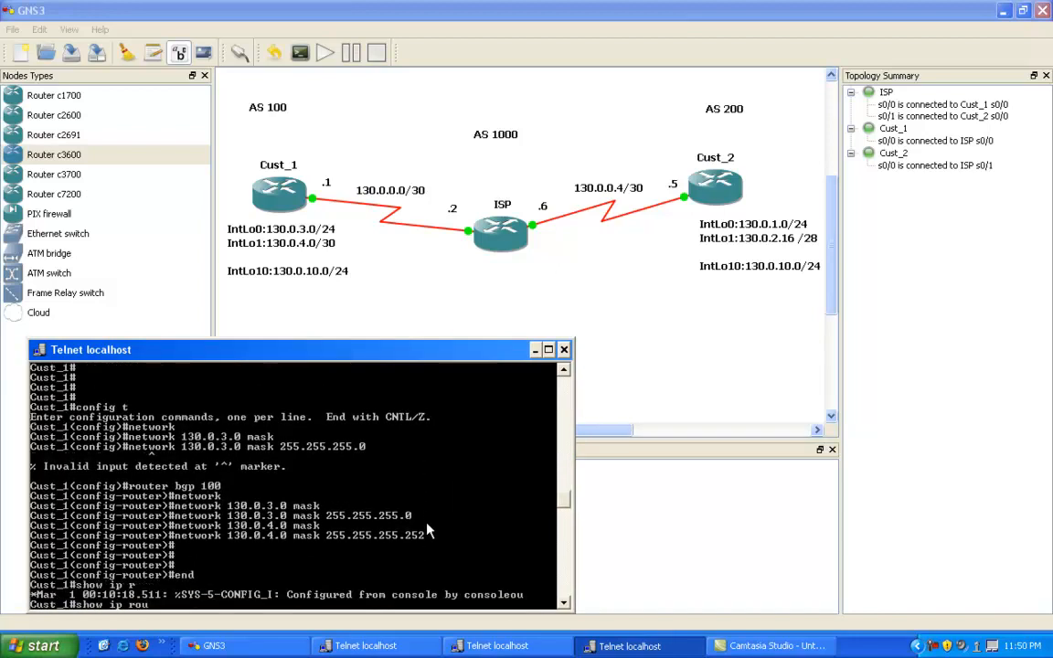
{"action": "type", "text": "bp"}
{"action": "key", "text": "Tab"}
{"action": "key", "text": "Return"}
{"action": "type", "text": "show ip bgp"}
{"action": "key", "text": "Return"}
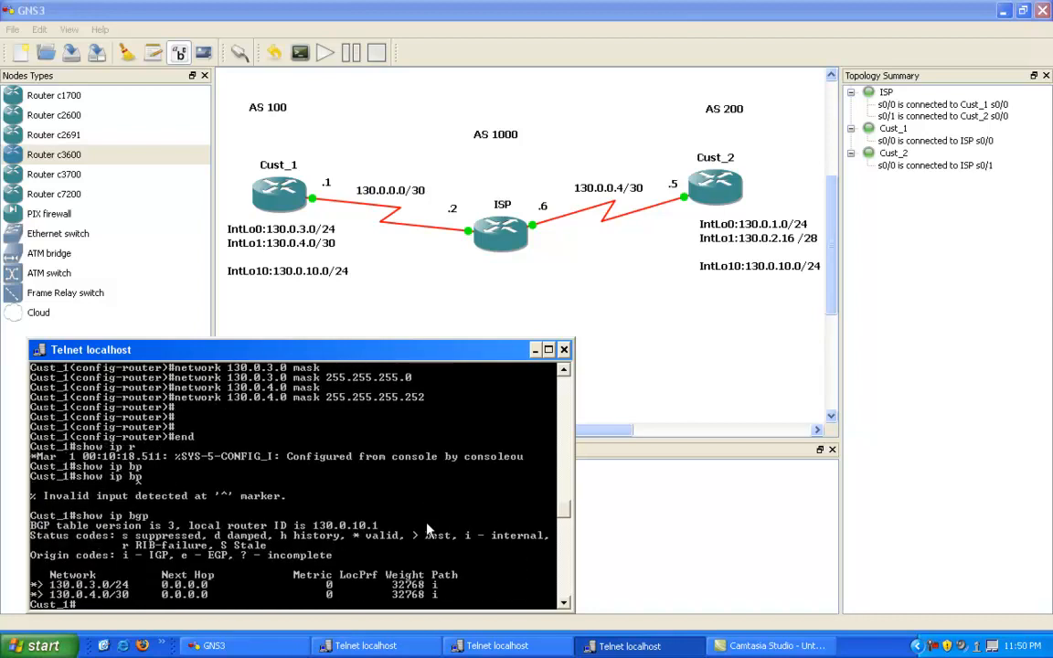
Step: Highlight the two advertised networks in Cust_1's BGP table to examine their entries
{"action": "right_click", "coordinate": [116, 508]}
{"action": "left_click", "coordinate": [137, 514]}
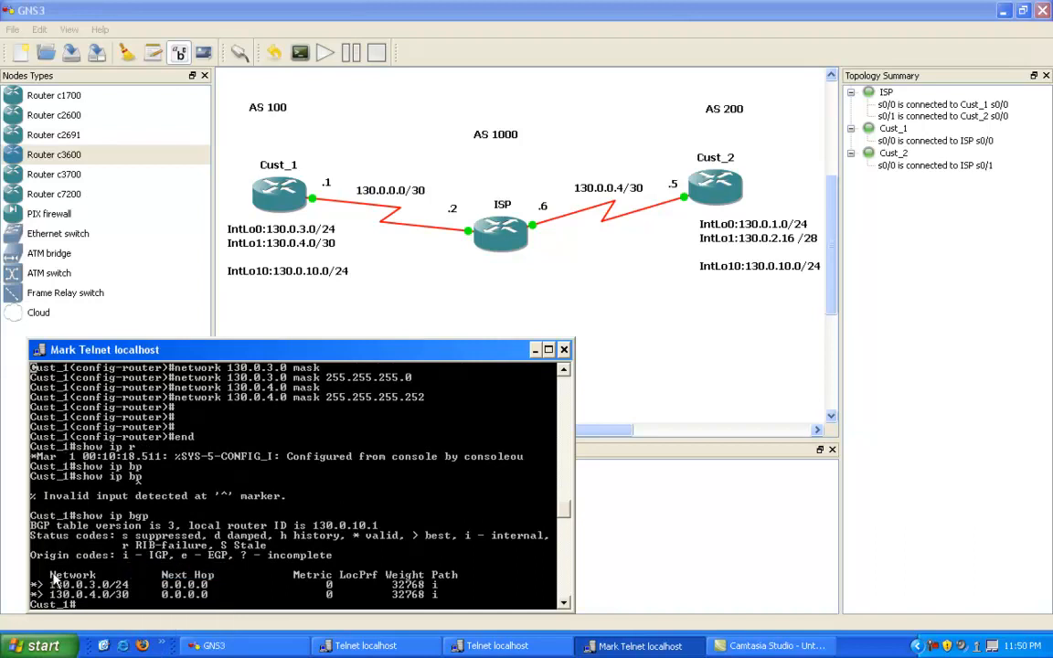
{"action": "left_click", "coordinate": [35, 585]}
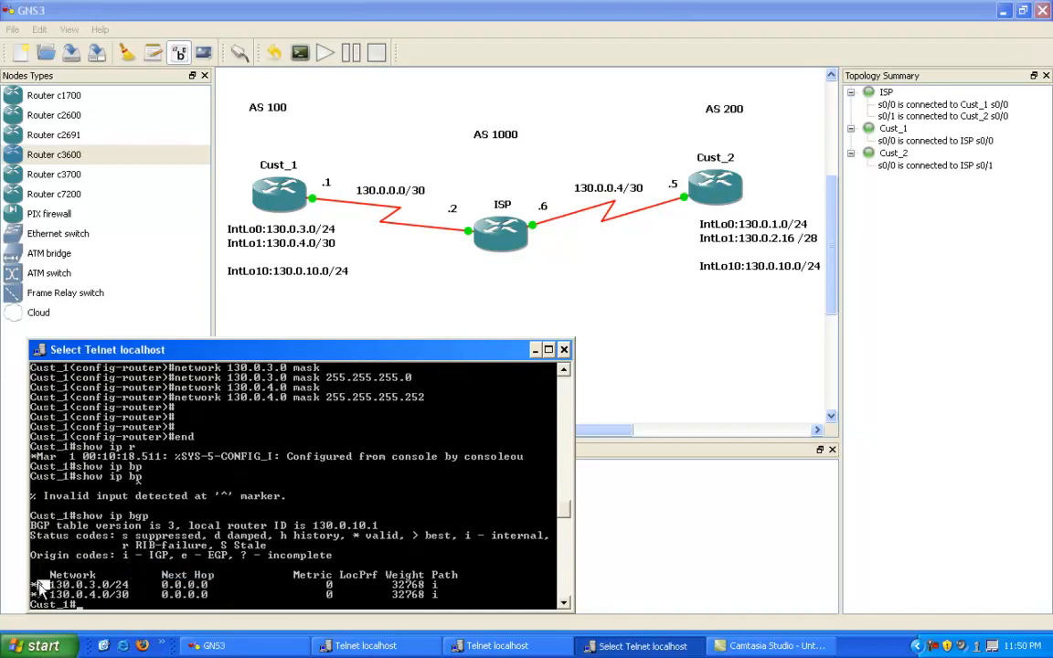
{"action": "left_click_drag", "start_coordinate": [35, 586], "coordinate": [437, 594]}
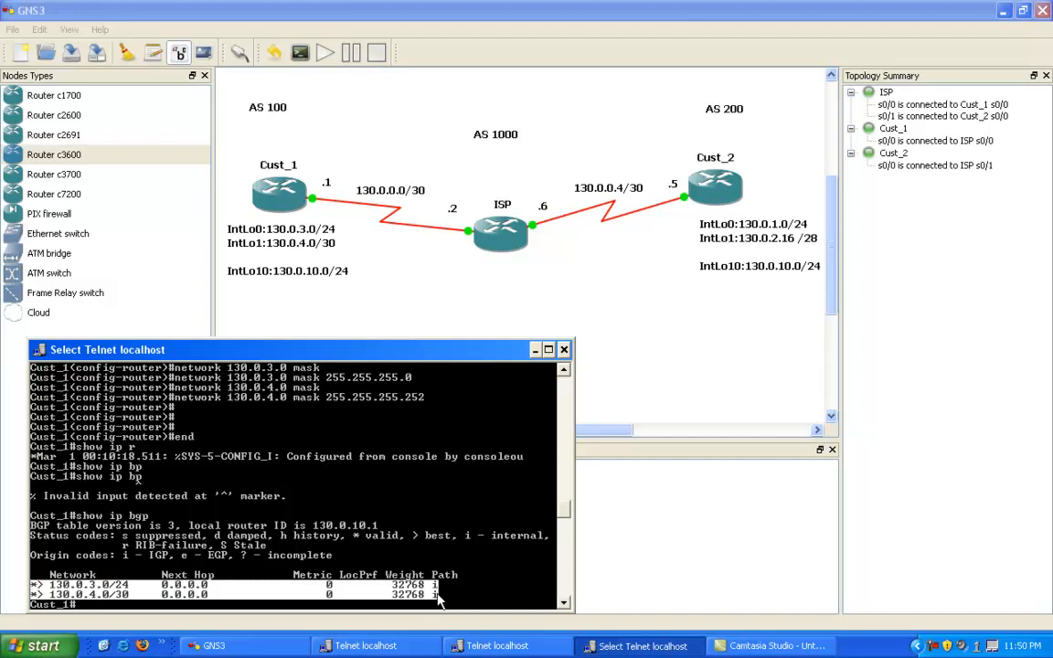
{"action": "key", "text": "Return"}
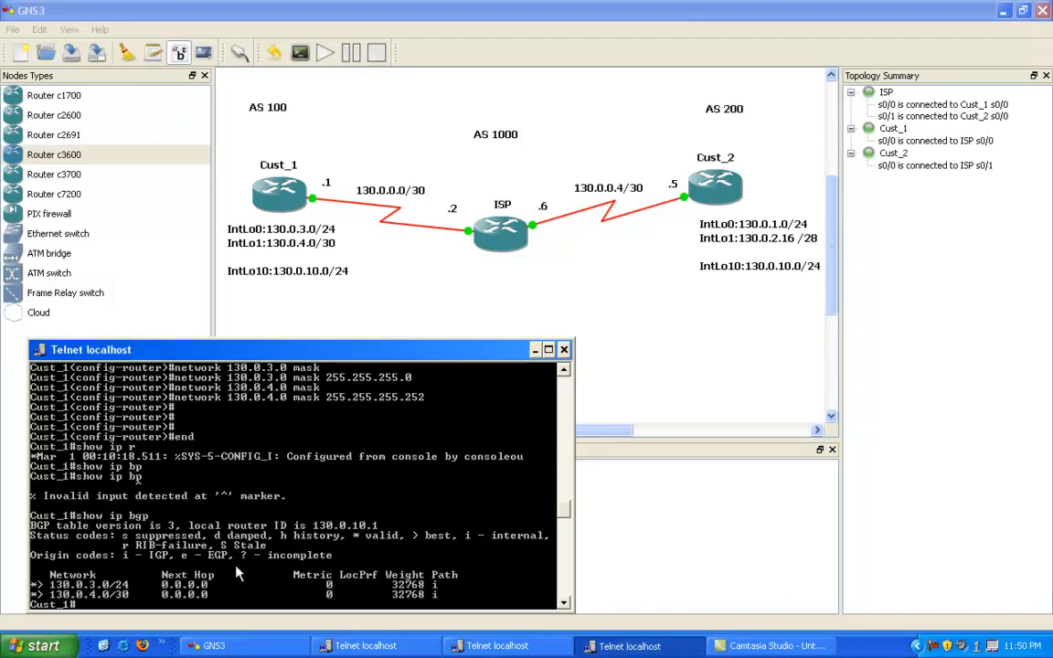
Step: Switch to the ISP router's console and display its BGP table
{"action": "left_click", "coordinate": [494, 646]}
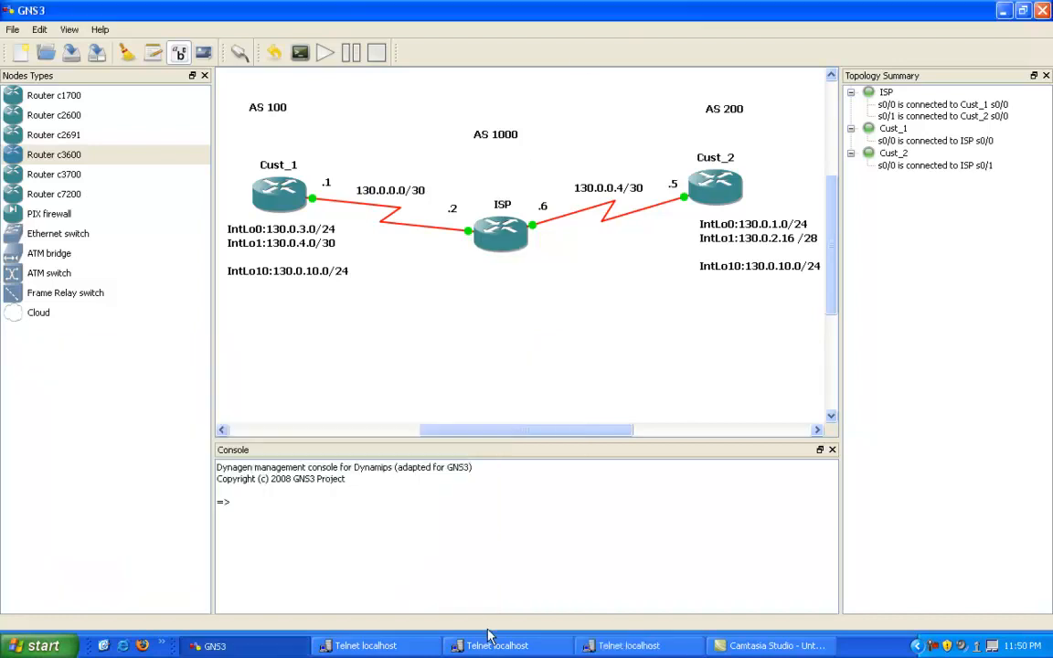
{"action": "left_click", "coordinate": [493, 646]}
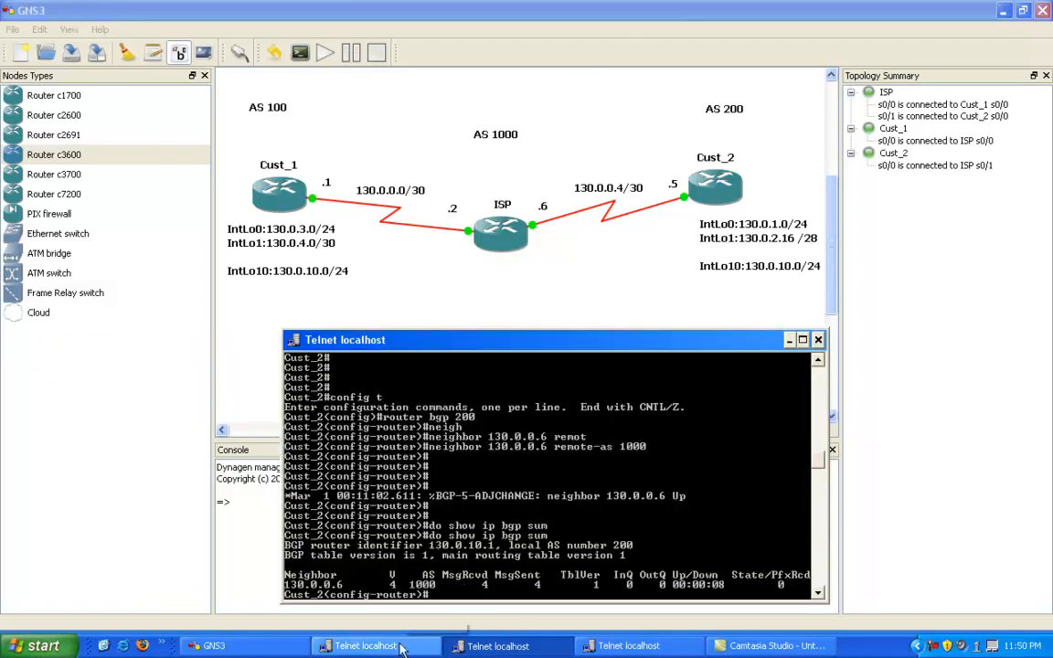
{"action": "key", "text": "alt+Tab"}
{"action": "key", "text": "Return"}
{"action": "key", "text": "Return"}
{"action": "key", "text": "Return"}
{"action": "key", "text": "Return"}
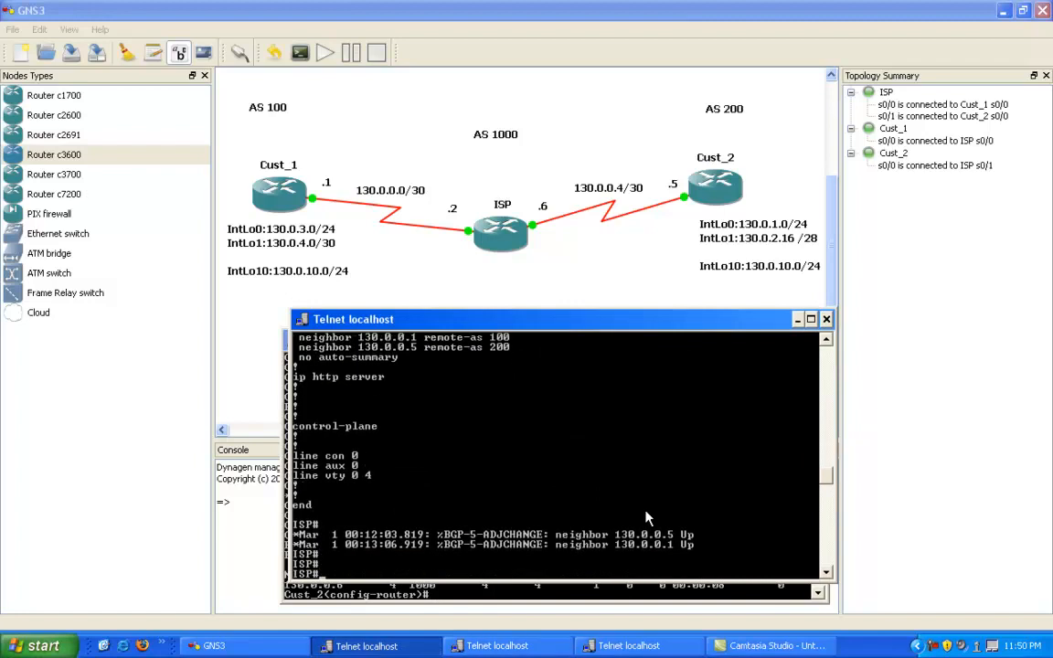
{"action": "type", "text": "show ip bgp"}
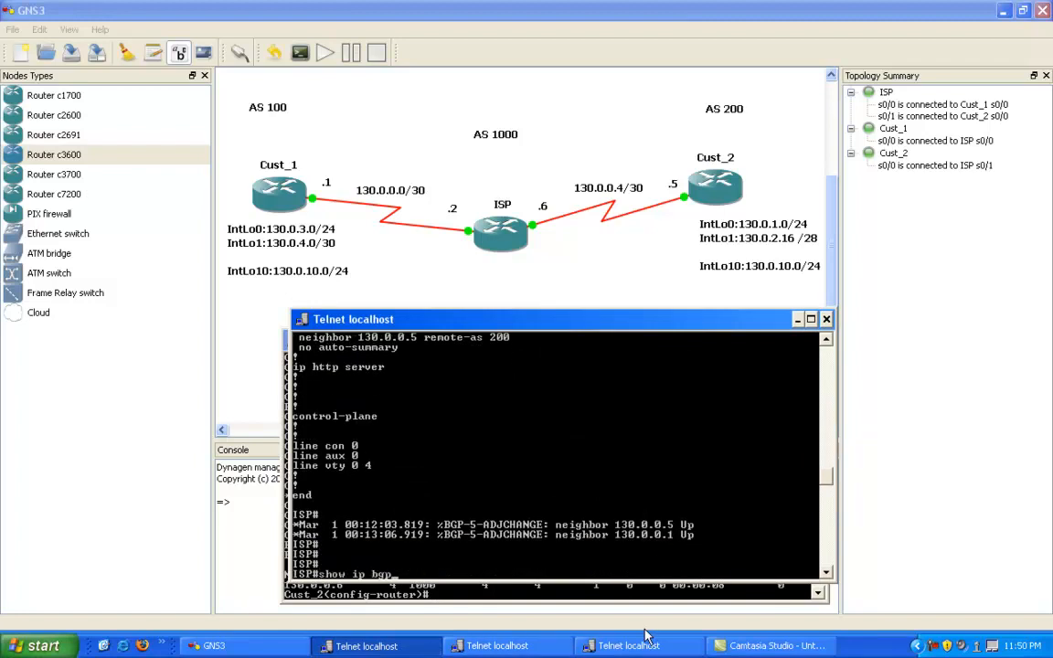
{"action": "key", "text": "Return"}
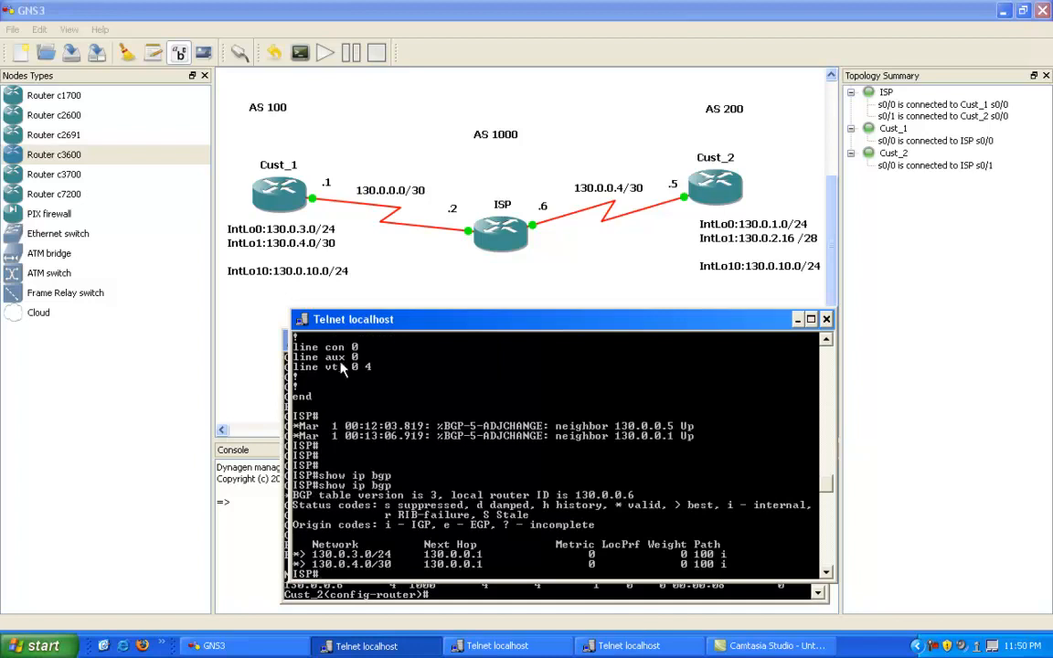
Step: Display ISP's IP routing table and highlight the routes learned through BGP
{"action": "type", "text": "show ip route"}
{"action": "key", "text": "Return"}
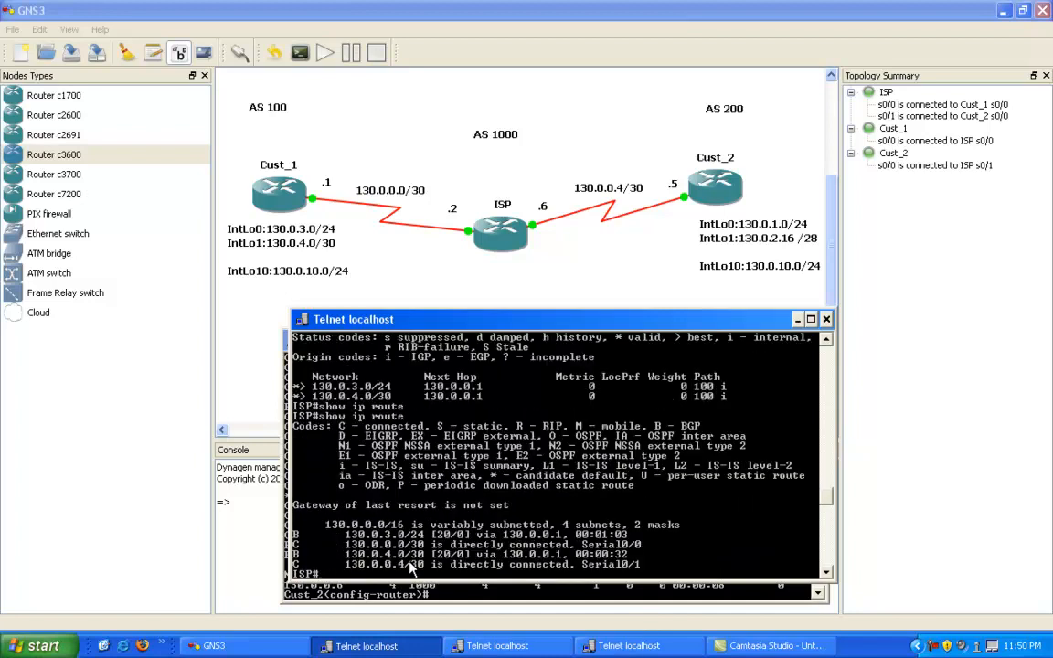
{"action": "right_click", "coordinate": [369, 467]}
{"action": "left_click", "coordinate": [393, 473]}
{"action": "left_click_drag", "start_coordinate": [294, 532], "coordinate": [478, 560]}
{"action": "right_click", "coordinate": [496, 549]}
{"action": "right_click", "coordinate": [383, 527]}
{"action": "left_click", "coordinate": [421, 467]}
Step: Ping Cust_1's loopback addresses 130.0.3.1 and 130.0.4.1 from ISP
{"action": "type", "text": "130.0.3.1"}
{"action": "key", "text": "Return"}
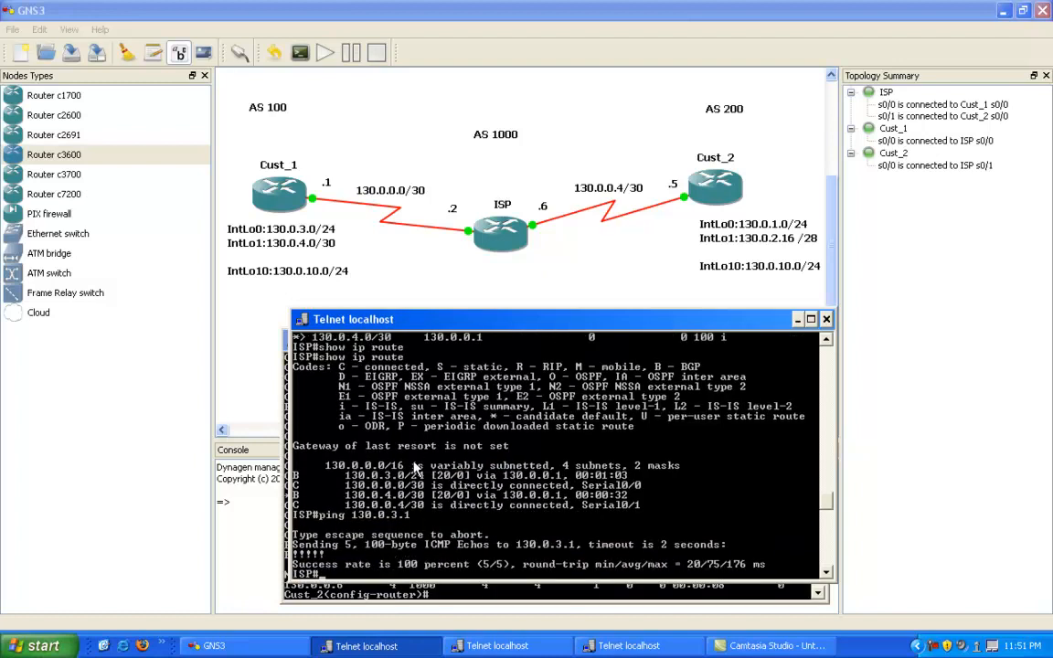
{"action": "key", "text": "BackSpace"}
{"action": "key", "text": "BackSpace"}
{"action": "key", "text": "BackSpace"}
{"action": "type", "text": "4.1"}
{"action": "key", "text": "Return"}
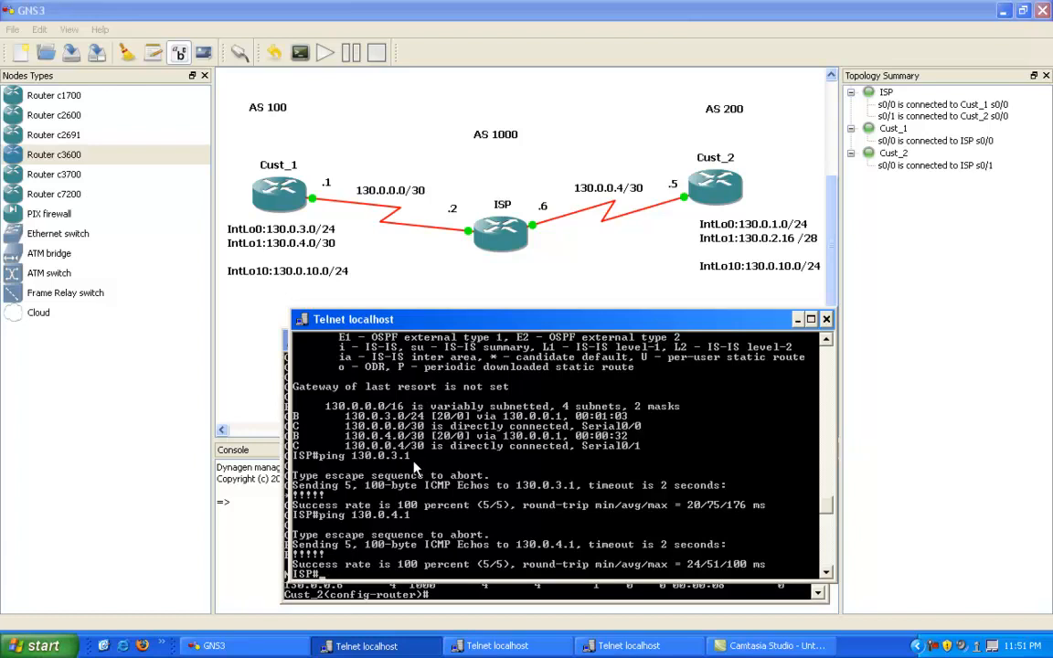
Step: Enter global configuration mode on ISP and begin an ip prefix-list command, listing its available options
{"action": "type", "text": "config t"}
{"action": "key", "text": "Return"}
{"action": "type", "text": "ip pr"}
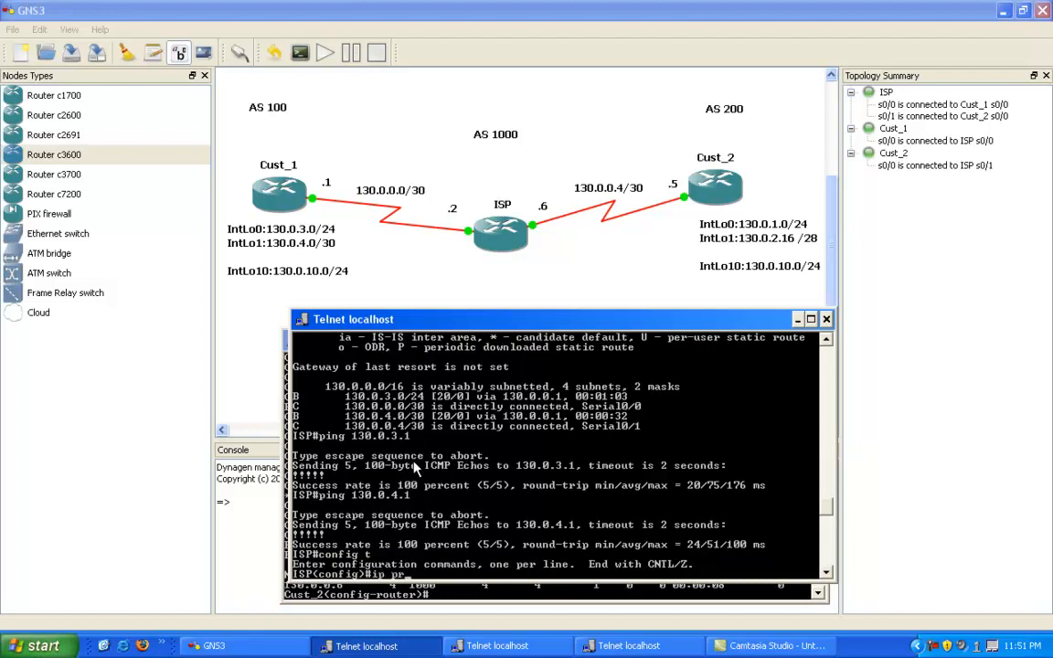
{"action": "type", "text": "o"}
{"action": "key", "text": "Tab"}
{"action": "key", "text": "BackSpace"}
{"action": "type", "text": "e"}
{"action": "key", "text": "Tab"}
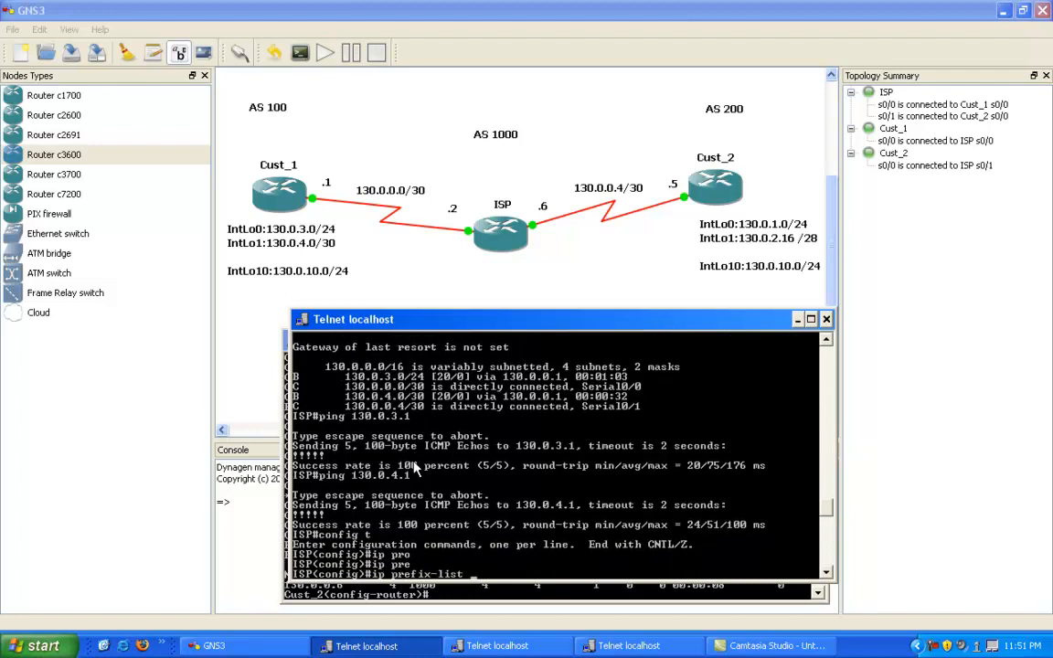
{"action": "type", "text": "?"}
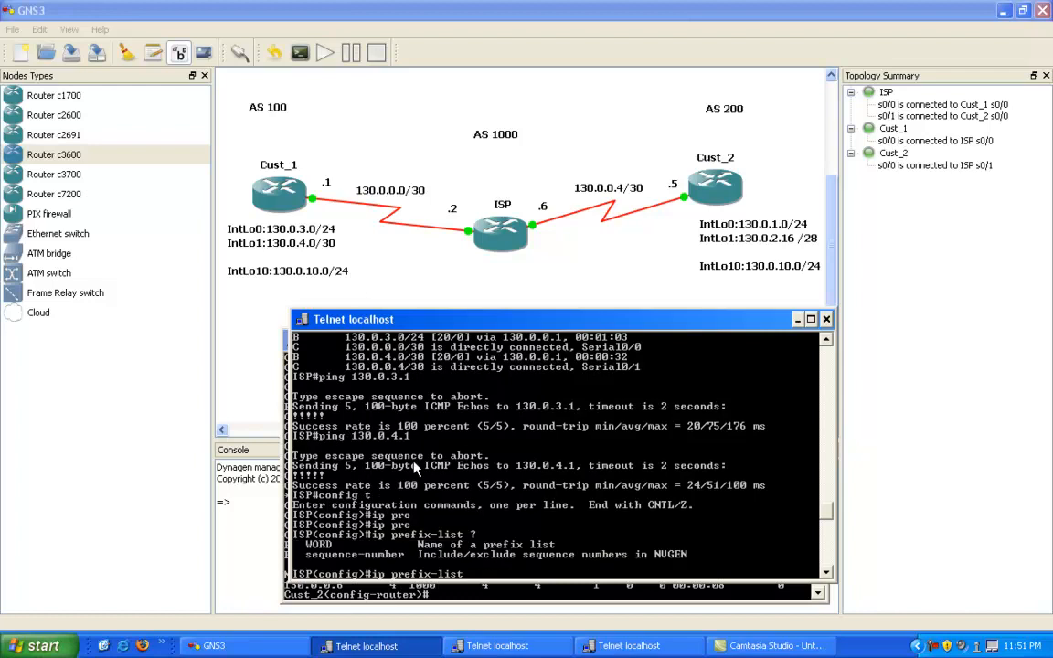
Step: Name the prefix list TO_CUST_1, give the entry sequence number 10, and list the available actions
{"action": "type", "text": "TO"}
{"action": "type", "text": "_CUST_1"}
{"action": "type", "text": "?"}
{"action": "type", "text": "se"}
{"action": "key", "text": "Tab"}
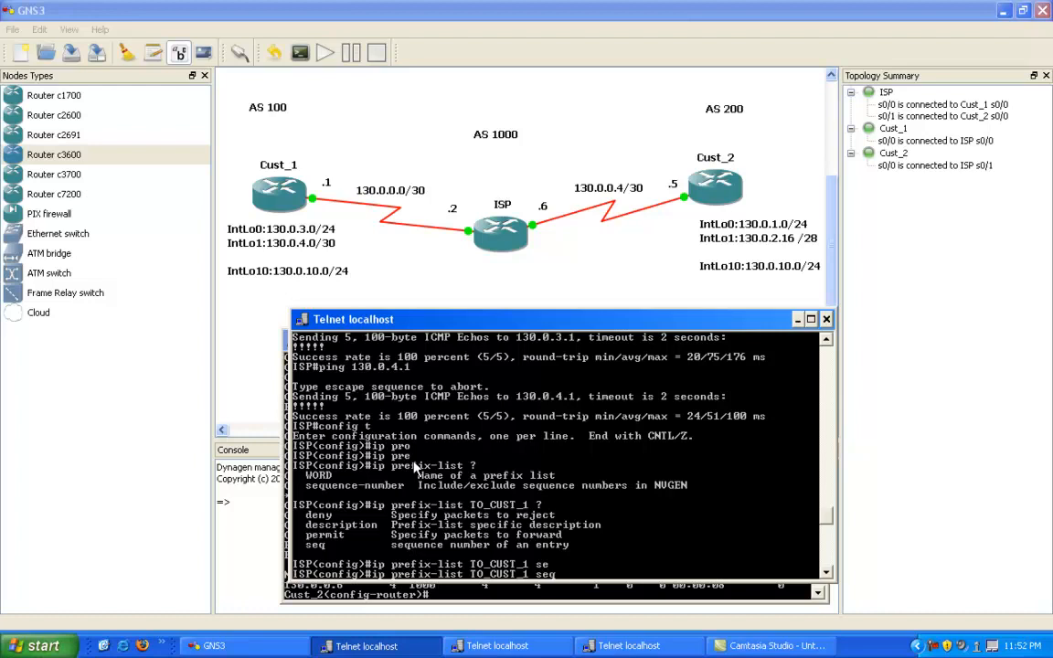
{"action": "type", "text": "10 ?"}
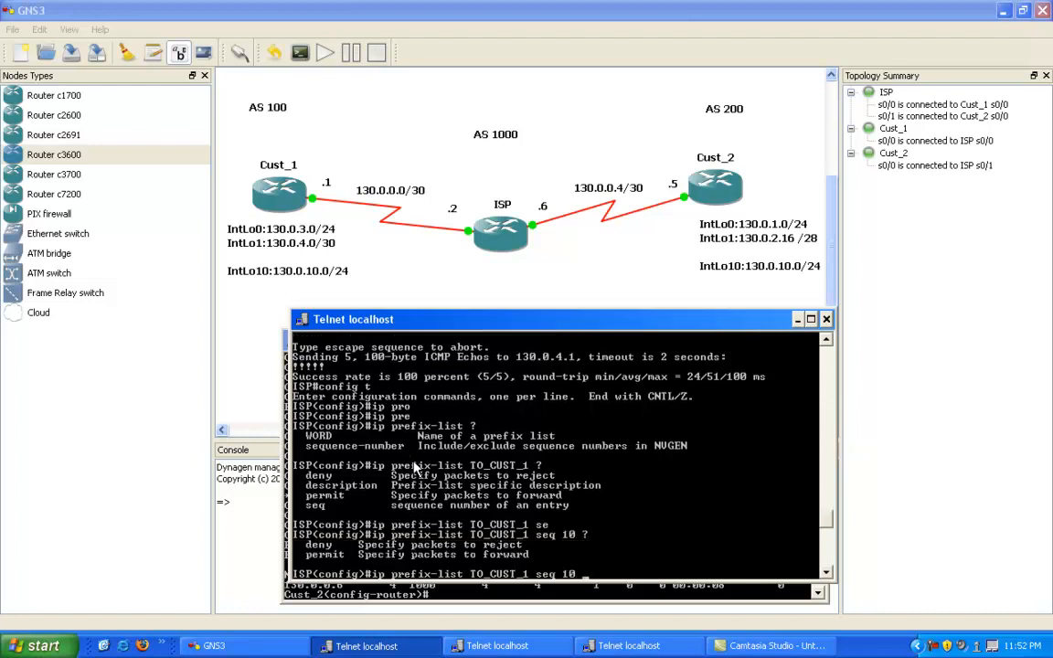
{"action": "type", "text": "perm"}
Step: Make the prefix-list entry permit 130.0.3.0/24, checking the syntax help for the prefix and its length options
{"action": "key", "text": "Tab"}
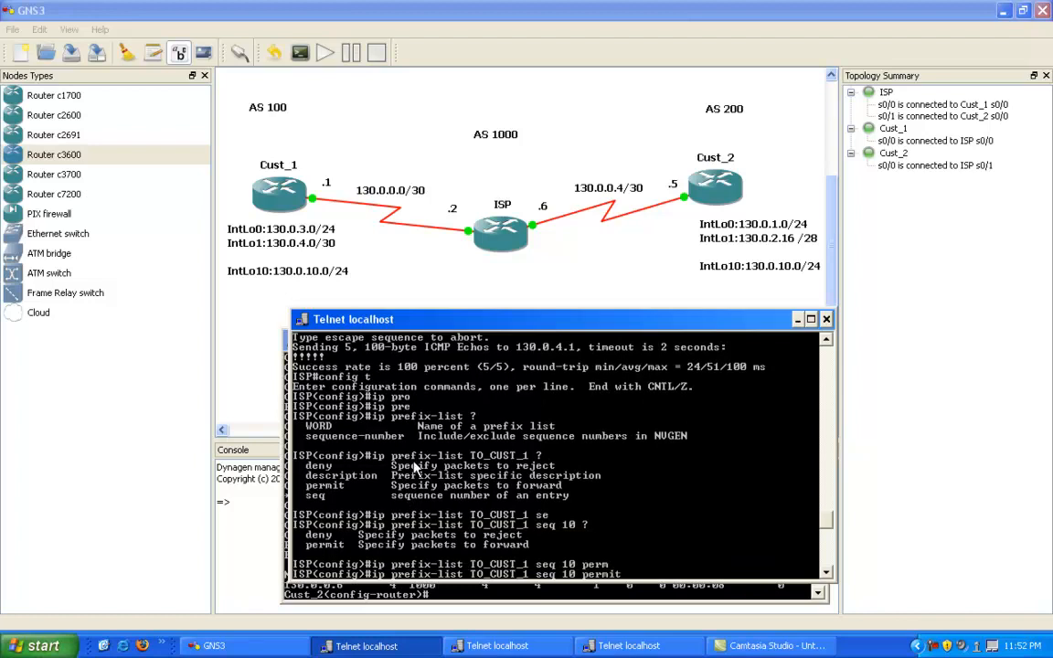
{"action": "type", "text": "?"}
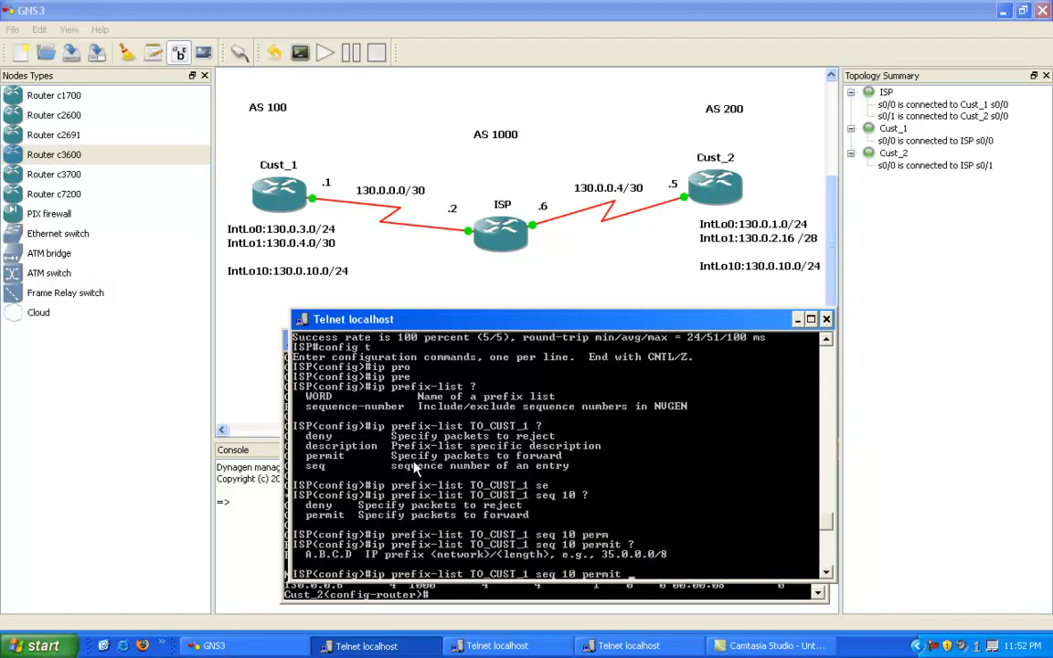
{"action": "type", "text": "130.0.3.0?"}
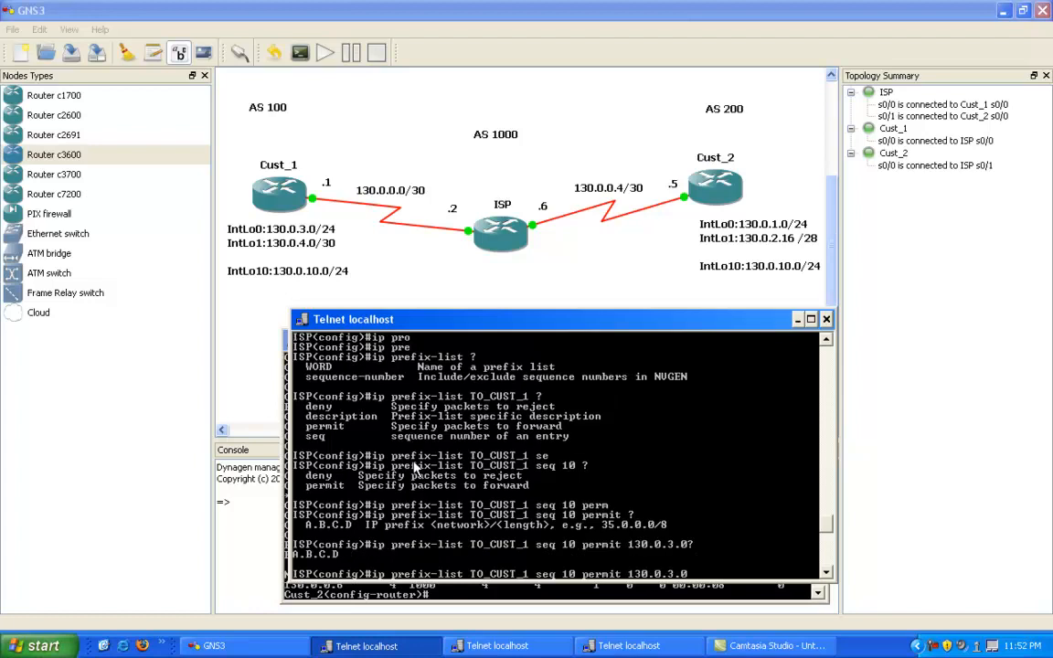
{"action": "type", "text": " ?"}
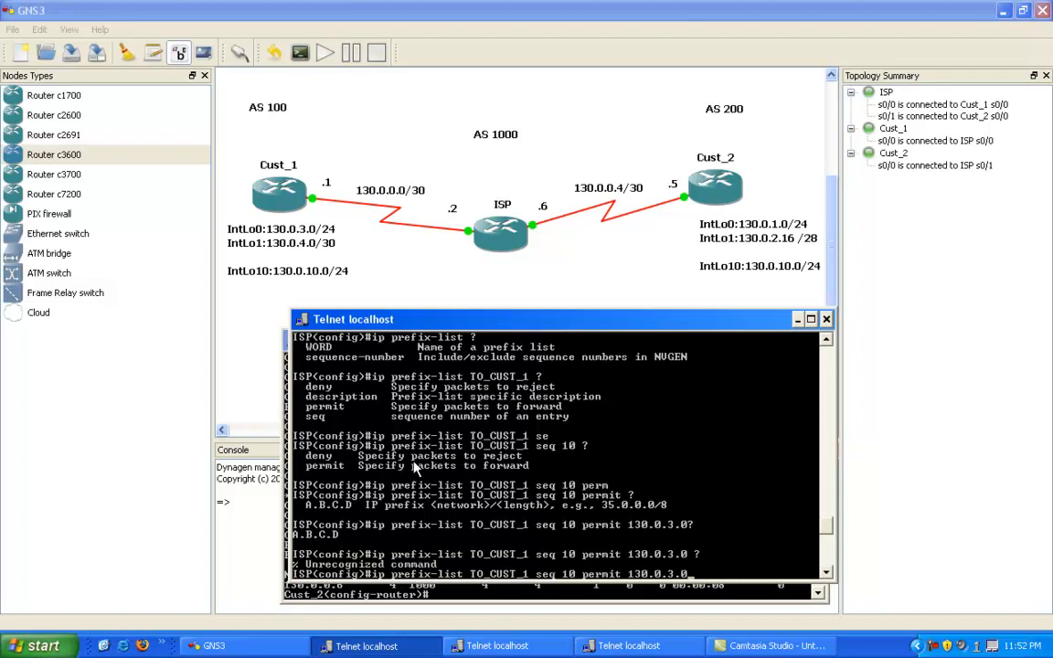
{"action": "type", "text": "/24 ?"}
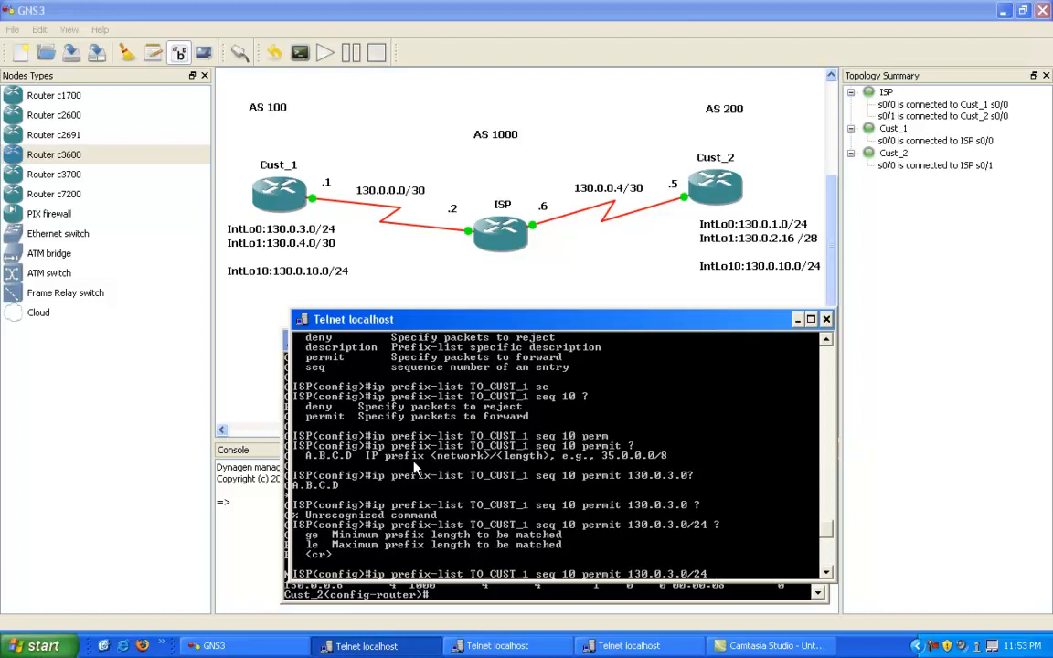
Step: Try to submit the TO_CUST_1 entry for 130.0.3.0/24 with a minimum prefix length of ge 24
{"action": "type", "text": "ge ?"}
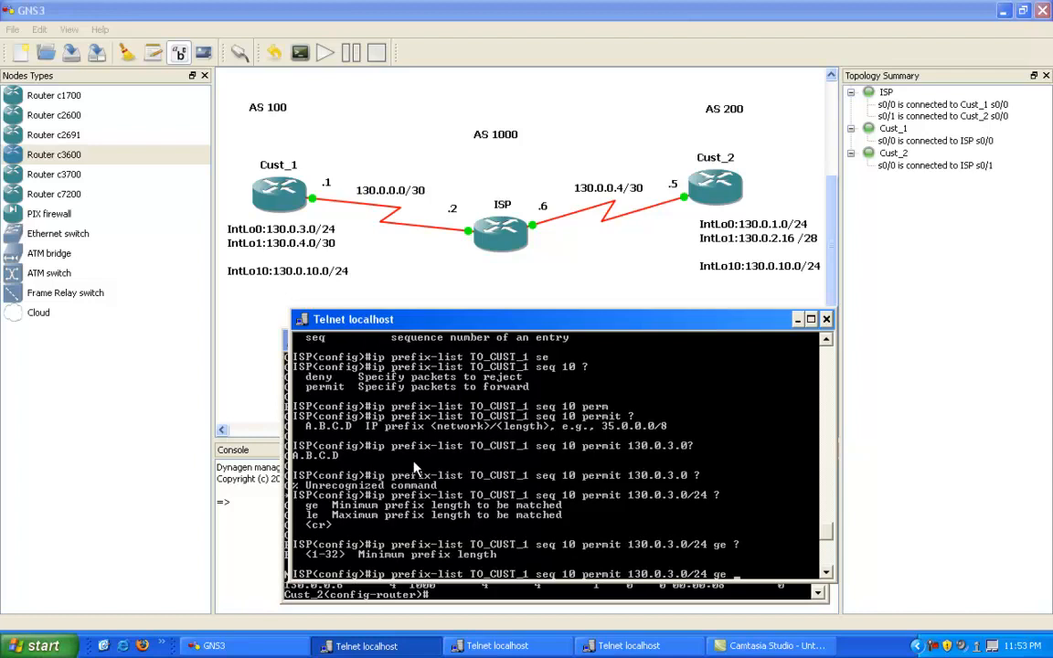
{"action": "type", "text": " 24"}
{"action": "key", "text": "Return"}
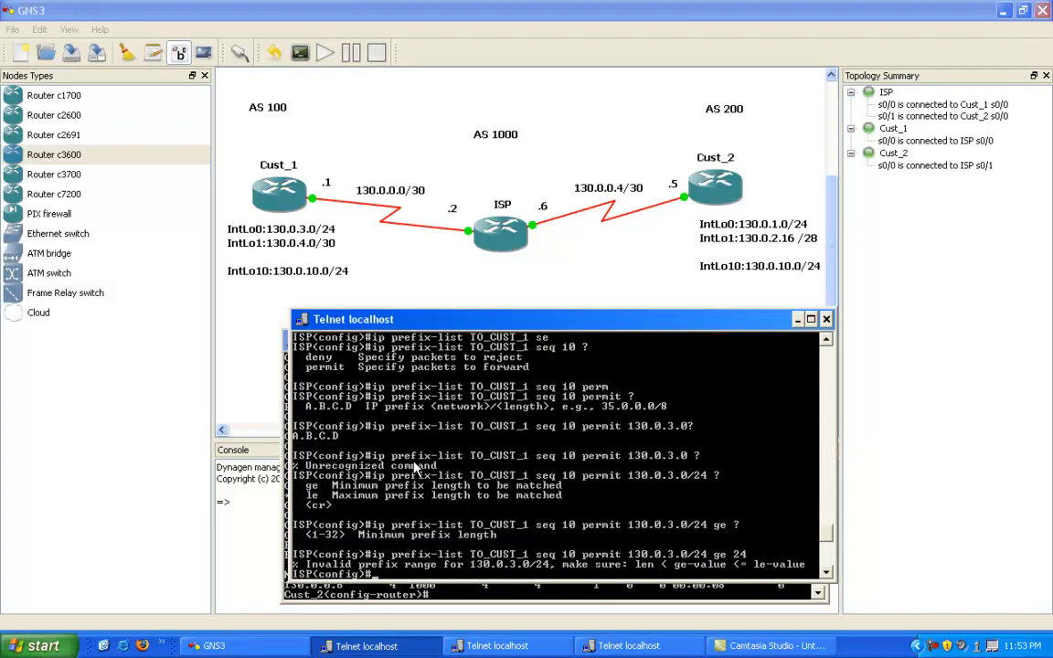
Step: Create the TO_CUST_1 prefix-list entry with sequence 10, permitting 130.0.3.0/24 with a maximum prefix length of le 32
{"action": "key", "text": "Up"}
{"action": "key", "text": "BackSpace"}
{"action": "key", "text": "BackSpace"}
{"action": "key", "text": "BackSpace"}
{"action": "key", "text": "BackSpace"}
{"action": "key", "text": "BackSpace"}
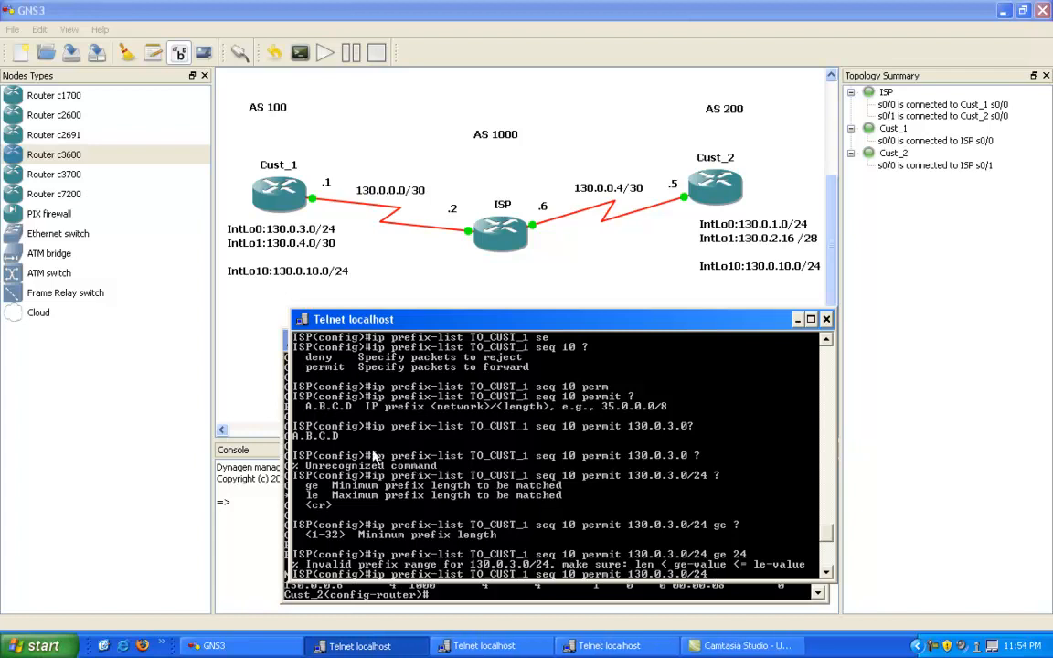
{"action": "type", "text": "le 32"}
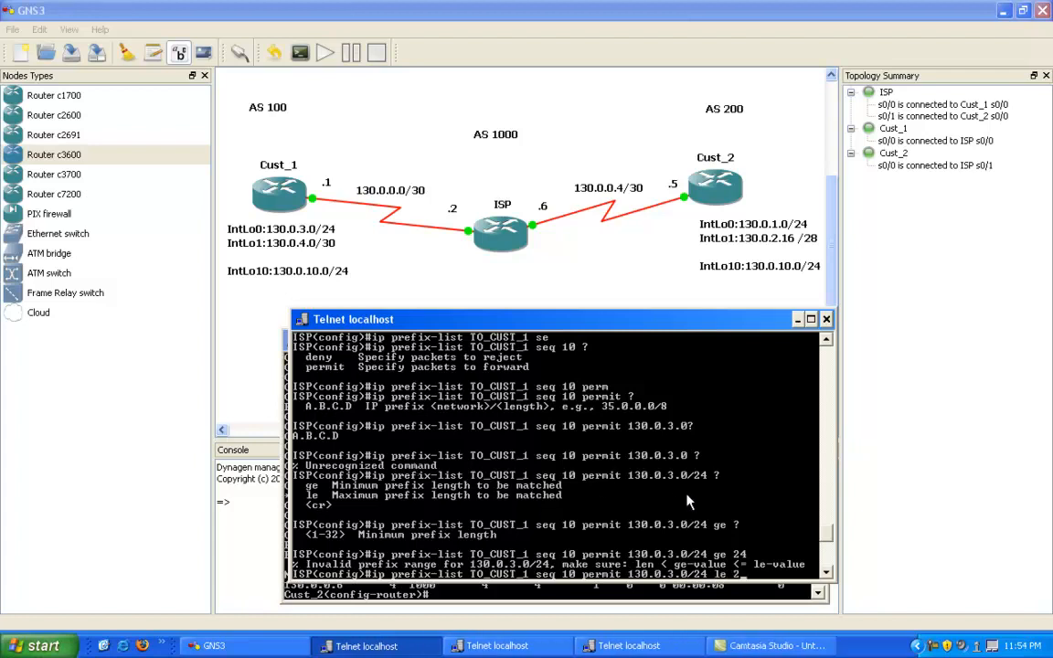
{"action": "key", "text": "Return"}
{"action": "key", "text": "Return"}
{"action": "key", "text": "Return"}
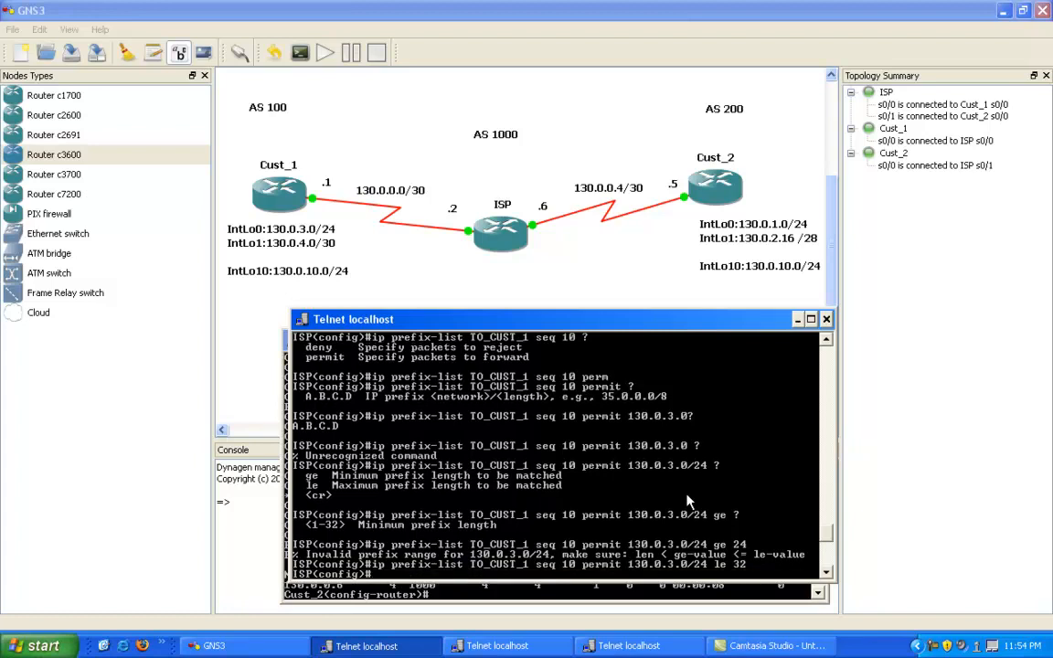
{"action": "key", "text": "Return"}
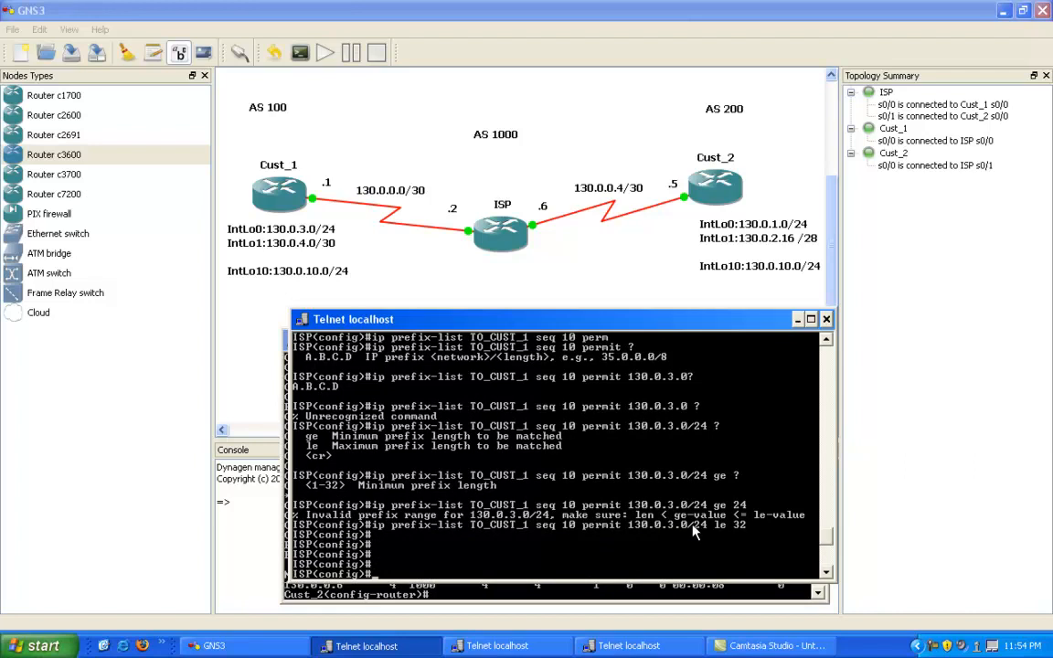
Step: Highlight the 130.0.3 portion of the TO_CUST_1 entry just submitted, and clear the selection
{"action": "right_click", "coordinate": [632, 534]}
{"action": "left_click", "coordinate": [654, 541]}
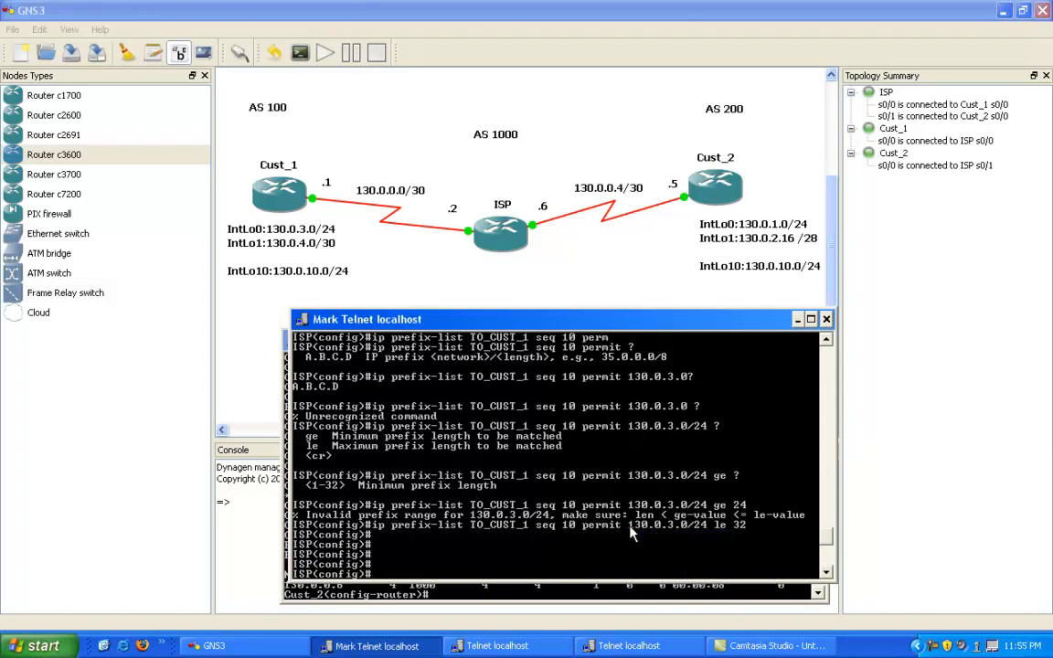
{"action": "left_click_drag", "start_coordinate": [623, 524], "coordinate": [674, 534]}
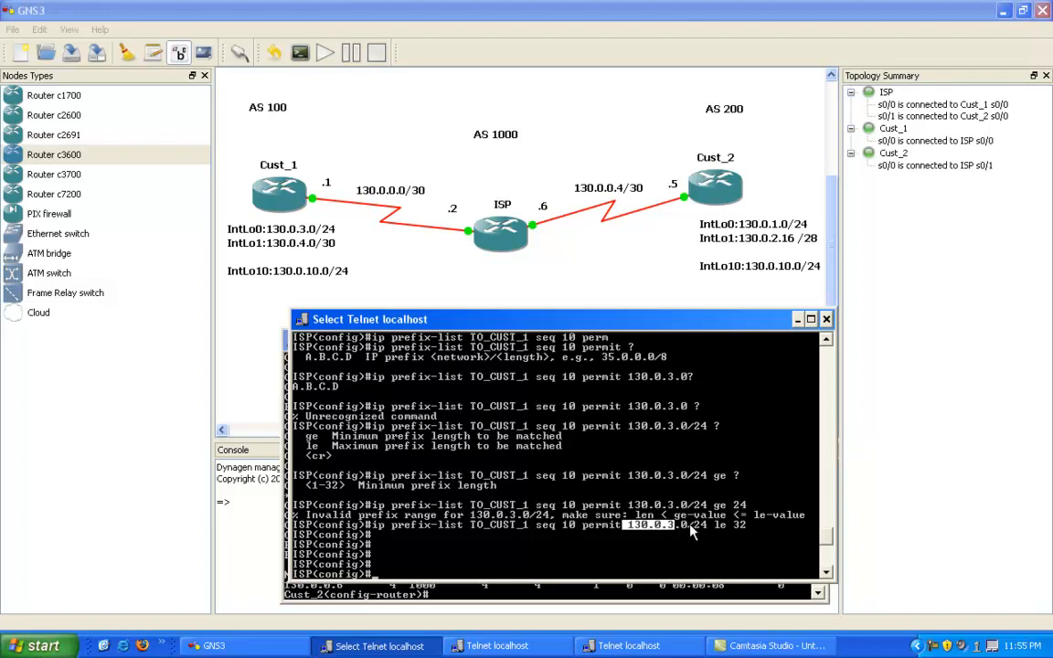
{"action": "mouse_move", "coordinate": [693, 534]}
{"action": "left_mouse_down"}
{"action": "mouse_move", "coordinate": [638, 534]}
{"action": "mouse_move", "coordinate": [676, 535]}
{"action": "left_mouse_up"}
{"action": "right_click", "coordinate": [668, 537]}
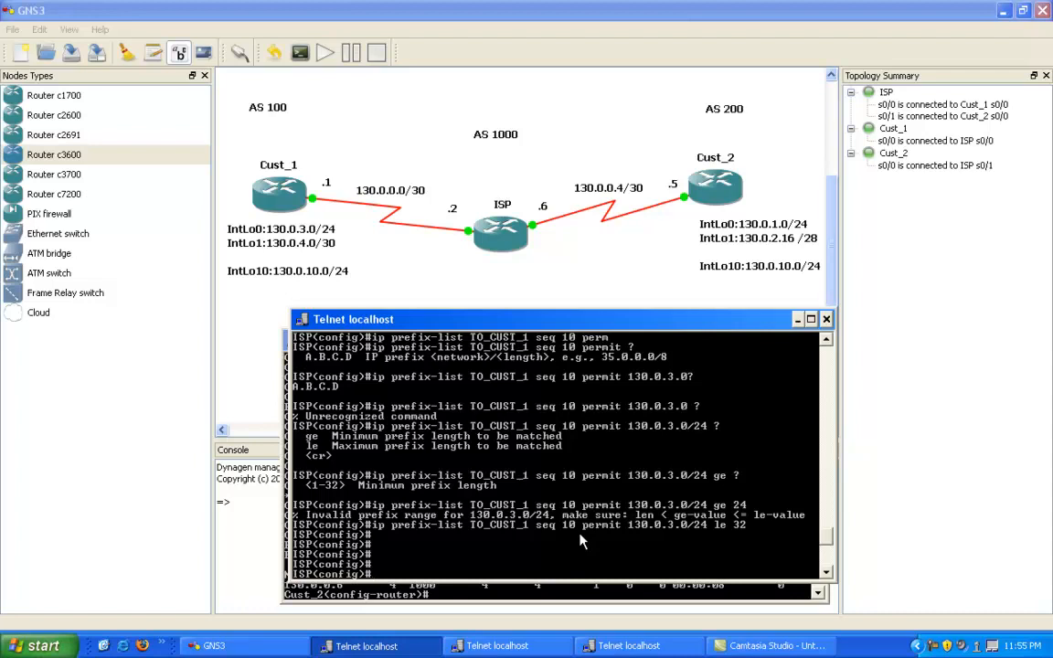
Step: Enter router configuration mode for BGP AS 1000 on ISP
{"action": "type", "text": "e"}
{"action": "key", "text": "BackSpace"}
{"action": "type", "text": "router bgp 1000"}
{"action": "key", "text": "Return"}
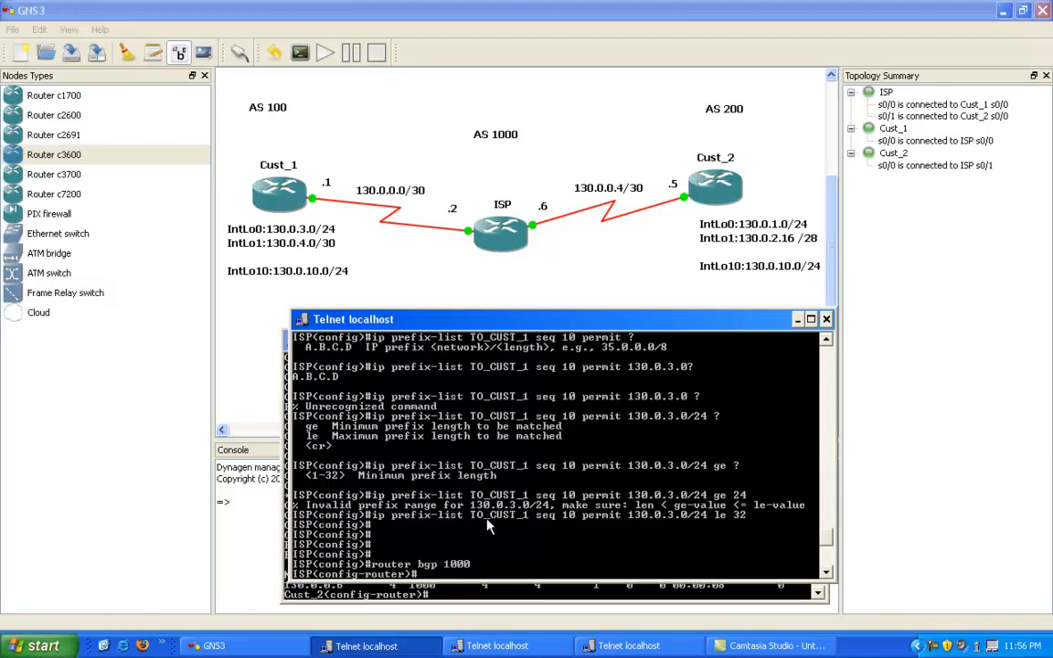
Step: Compose a neighbor 130.0.0.1 prefix-list command naming TO_CUST_1, and list the available filter directions
{"action": "type", "text": "neigh"}
{"action": "key", "text": "Tab"}
{"action": "type", "text": "130.0.0.1"}
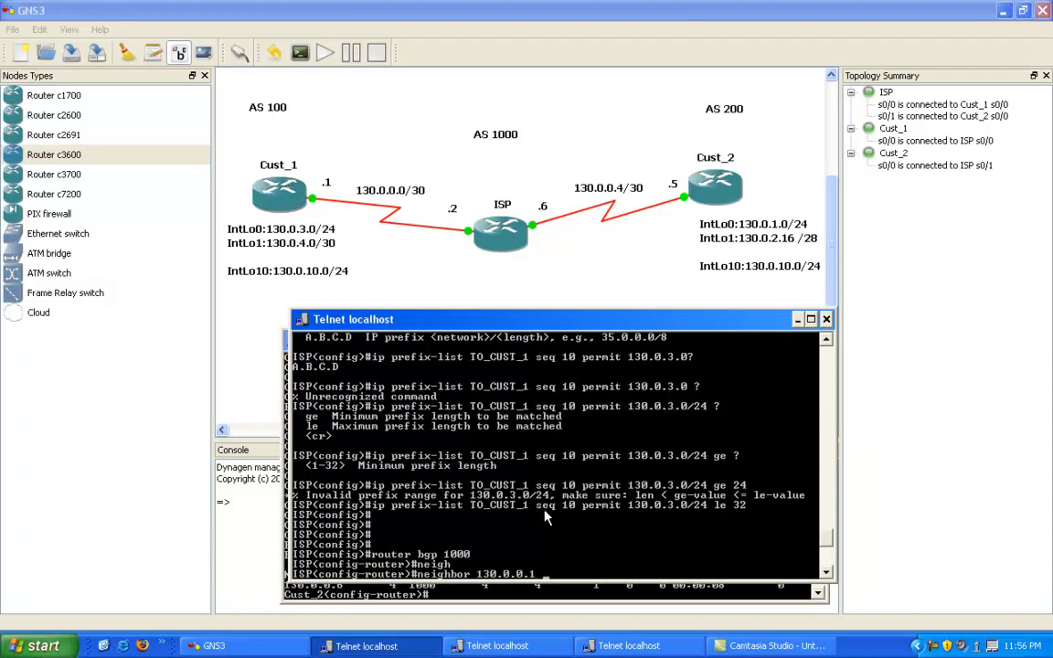
{"action": "type", "text": " pr"}
{"action": "key", "text": "Tab"}
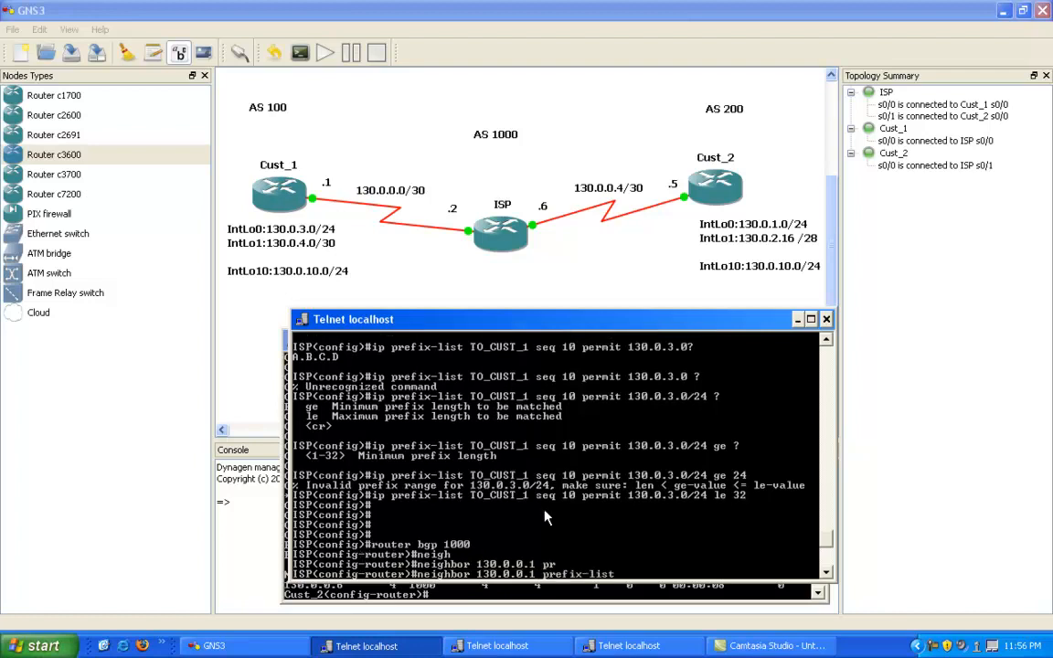
{"action": "type", "text": "TO_CUST_1 ?"}
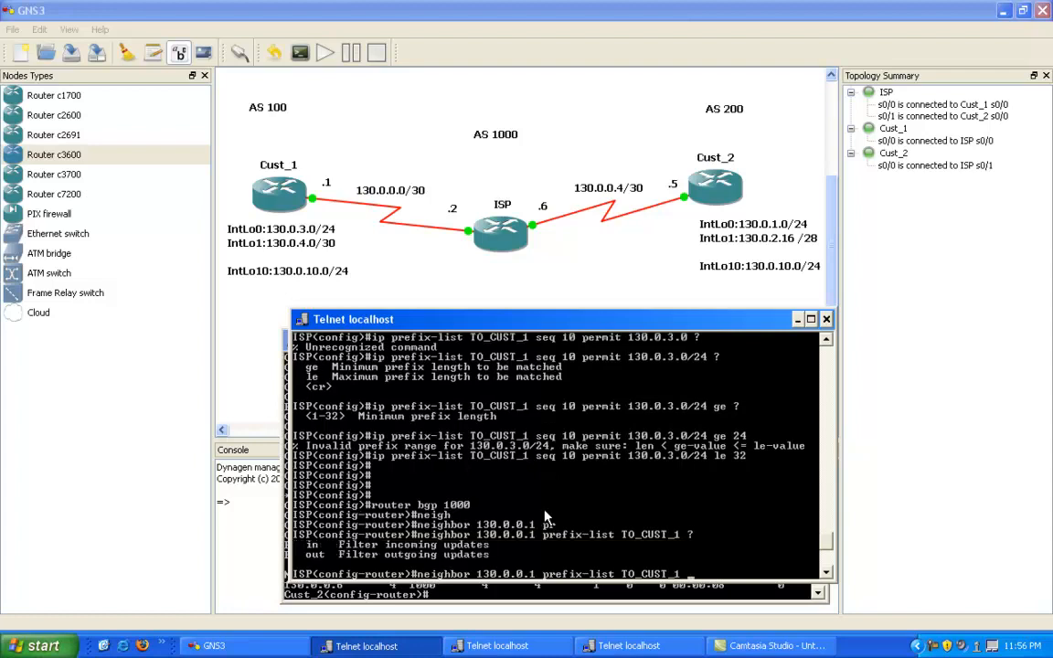
{"action": "type", "text": "int"}
Step: Apply prefix list TO_CUST_1 to incoming updates from neighbor 130.0.0.1 and exit to privileged EXEC mode
{"action": "key", "text": "Return"}
{"action": "key", "text": "Up"}
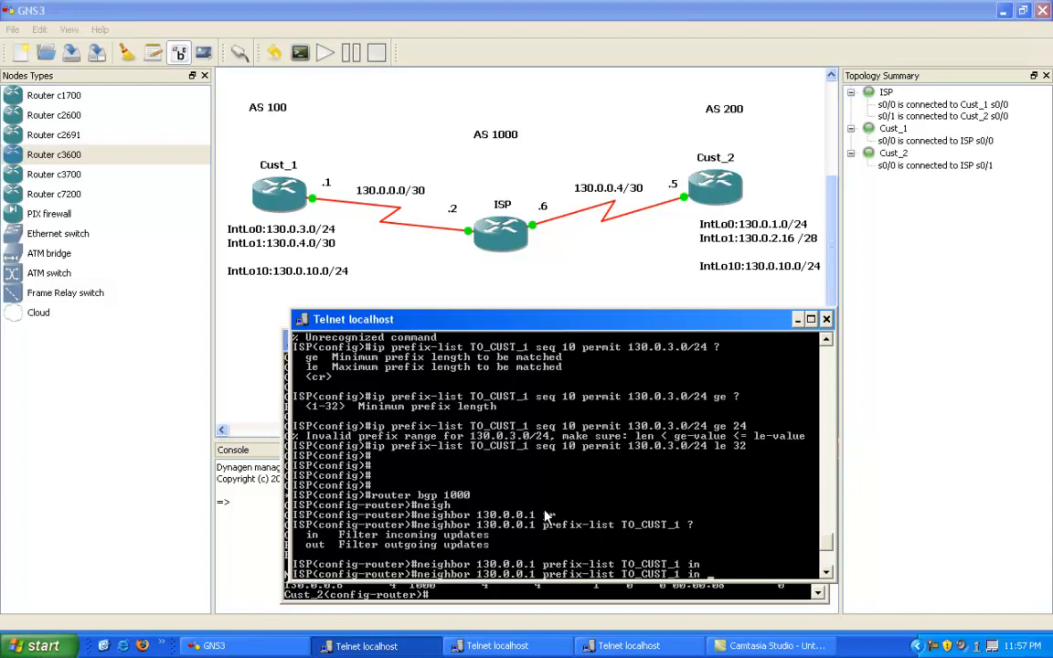
{"action": "key", "text": "Return"}
{"action": "key", "text": "Return"}
{"action": "key", "text": "Return"}
{"action": "key", "text": "Return"}
{"action": "type", "text": "end"}
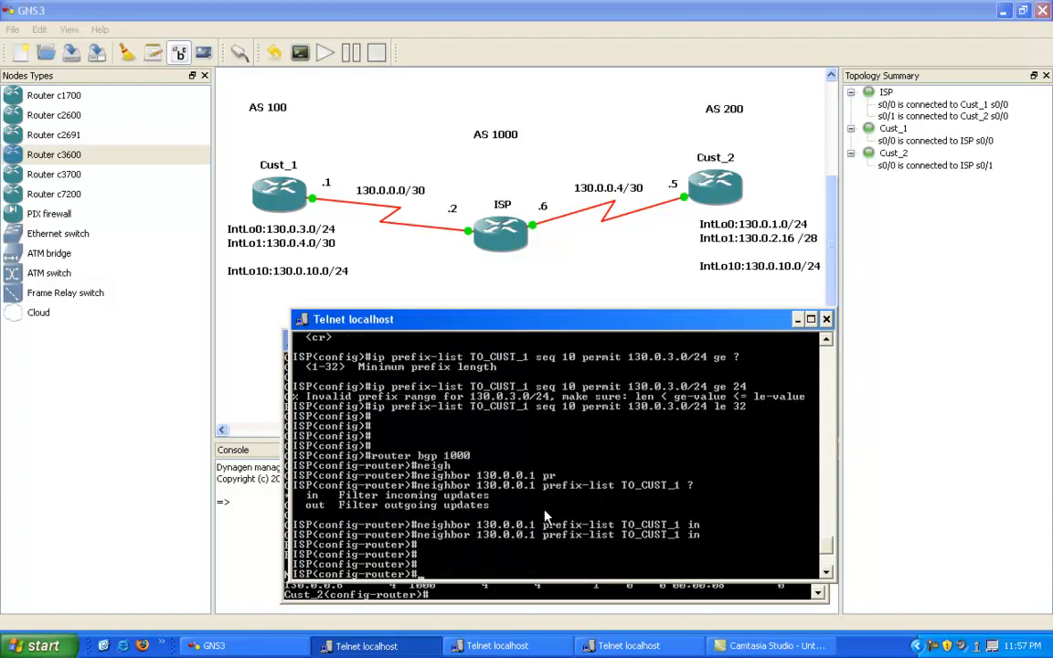
{"action": "key", "text": "Return"}
Step: Display the BGP table on ISP with show ip bgp
{"action": "key", "text": "Return"}
{"action": "key", "text": "Return"}
{"action": "key", "text": "Return"}
{"action": "key", "text": "Return"}
{"action": "key", "text": "Return"}
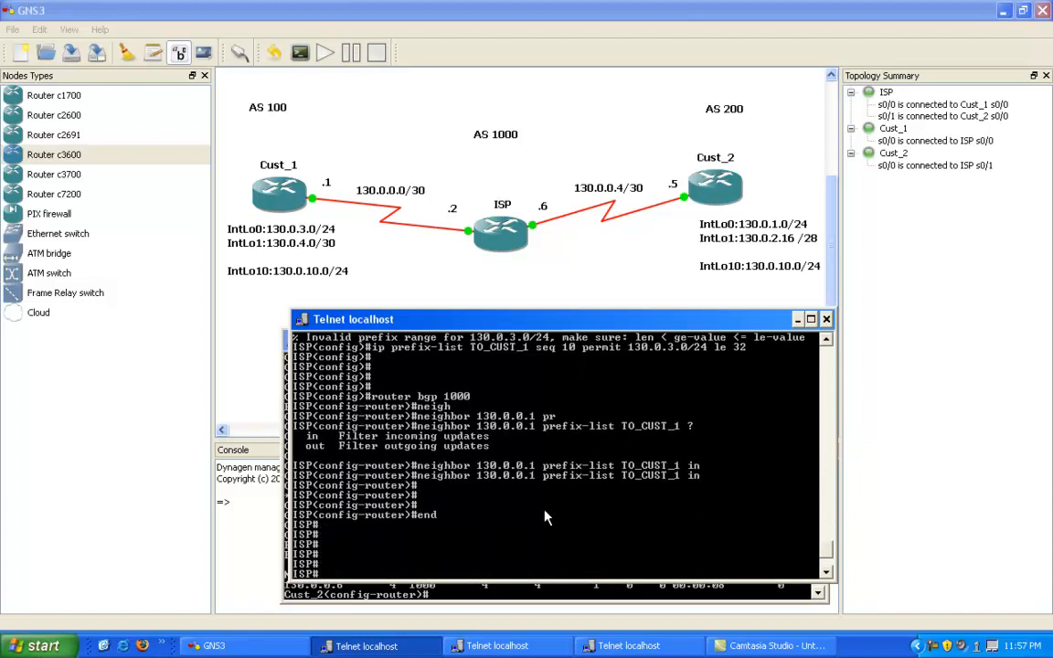
{"action": "type", "text": "show ip bgp"}
Step: Display ISP's IP routing table with show ip route
{"action": "key", "text": "Return"}
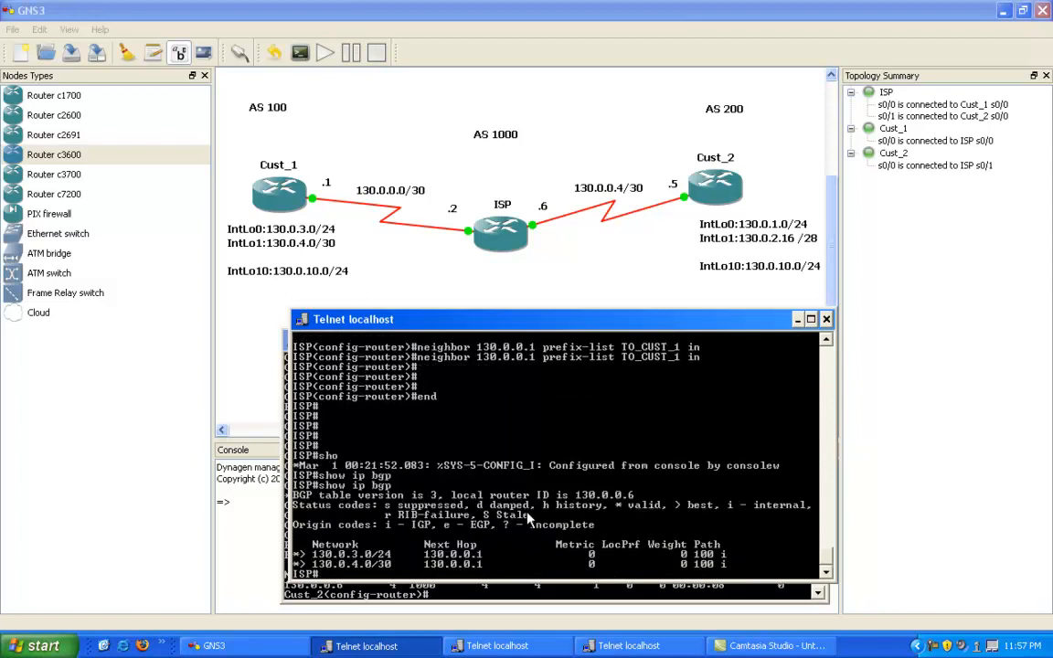
{"action": "type", "text": "show"}
{"action": "key", "text": "BackSpace"}
{"action": "key", "text": "BackSpace"}
{"action": "key", "text": "BackSpace"}
{"action": "key", "text": "BackSpace"}
{"action": "key", "text": "BackSpace"}
{"action": "type", "text": "show ip route"}
{"action": "key", "text": "Return"}
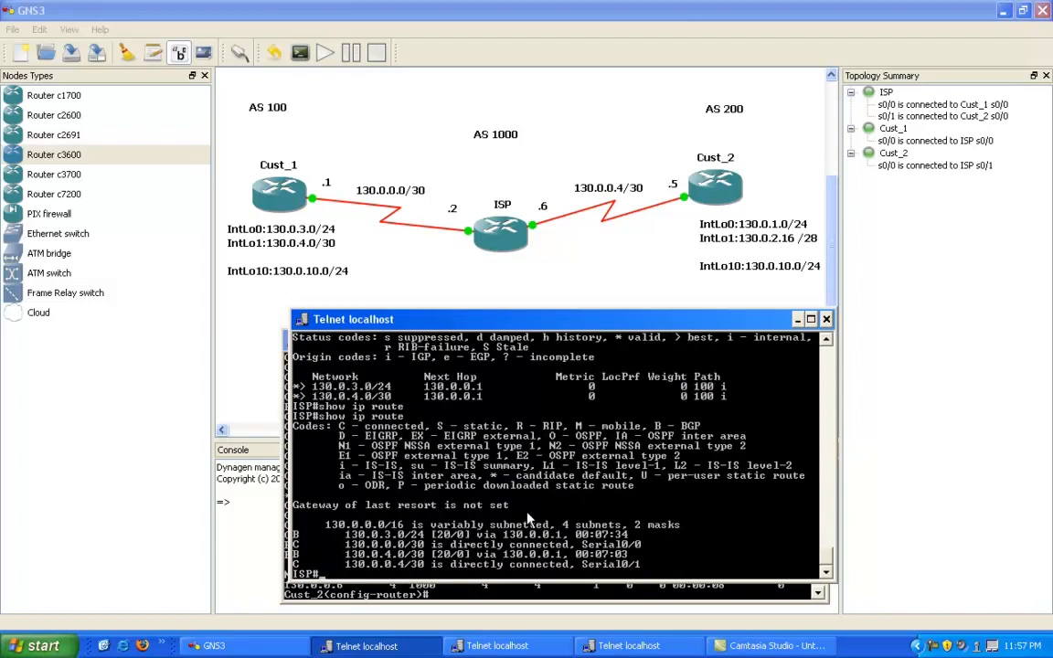
Step: Display the configured prefix lists on ISP with show ip prefix-list
{"action": "type", "text": "show pref"}
{"action": "key", "text": "Tab"}
{"action": "type", "text": "ix"}
{"action": "key", "text": "Tab"}
{"action": "key", "text": "BackSpace"}
{"action": "key", "text": "BackSpace"}
{"action": "key", "text": "BackSpace"}
{"action": "key", "text": "BackSpace"}
{"action": "key", "text": "BackSpace"}
{"action": "key", "text": "BackSpace"}
{"action": "type", "text": "ip pre"}
{"action": "key", "text": "Tab"}
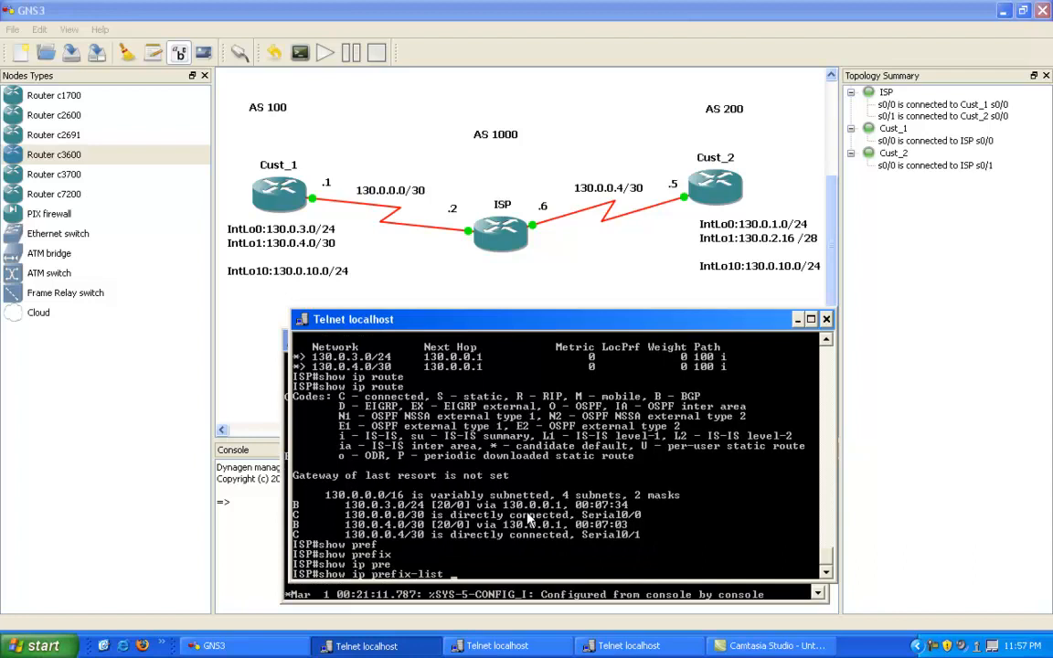
{"action": "key", "text": "Return"}
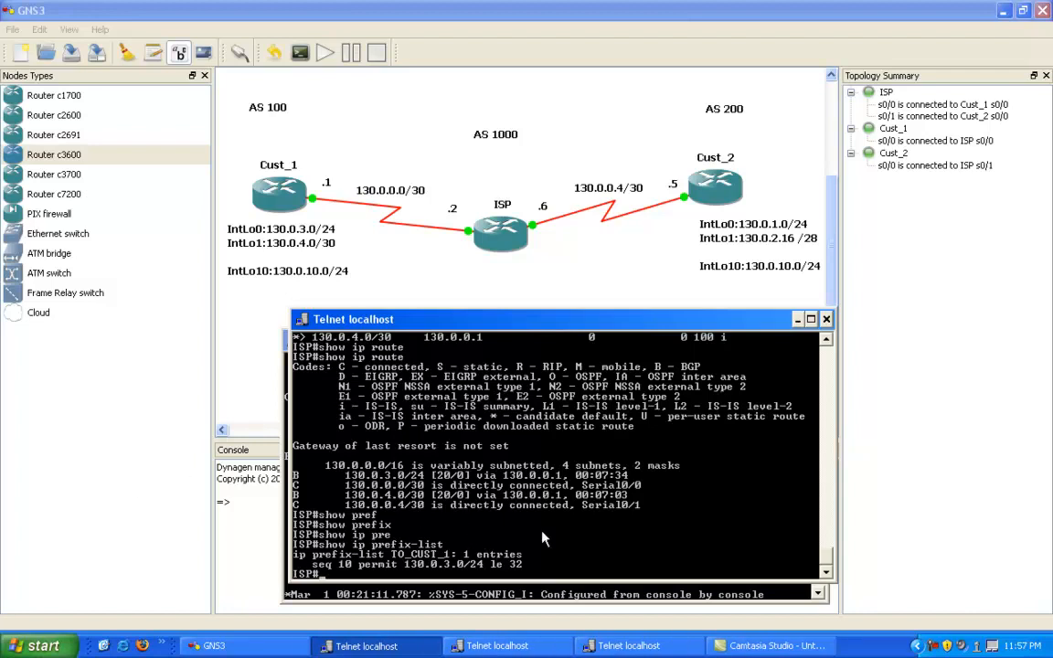
Step: Highlight the 130.0.4.0/30 BGP route in the routing table output, and clear the selection
{"action": "right_click", "coordinate": [457, 489]}
{"action": "left_click", "coordinate": [477, 499]}
{"action": "left_click_drag", "start_coordinate": [298, 495], "coordinate": [456, 494]}
{"action": "right_click", "coordinate": [551, 468]}
{"action": "left_click", "coordinate": [480, 505]}
{"action": "right_click", "coordinate": [479, 505]}
{"action": "left_click", "coordinate": [365, 519]}
Step: Soft-reset the BGP session with neighbor 130.0.0.1 using clear ip bgp 130.0.0.1 soft
{"action": "type", "text": "clear ip bgp 130.0."}
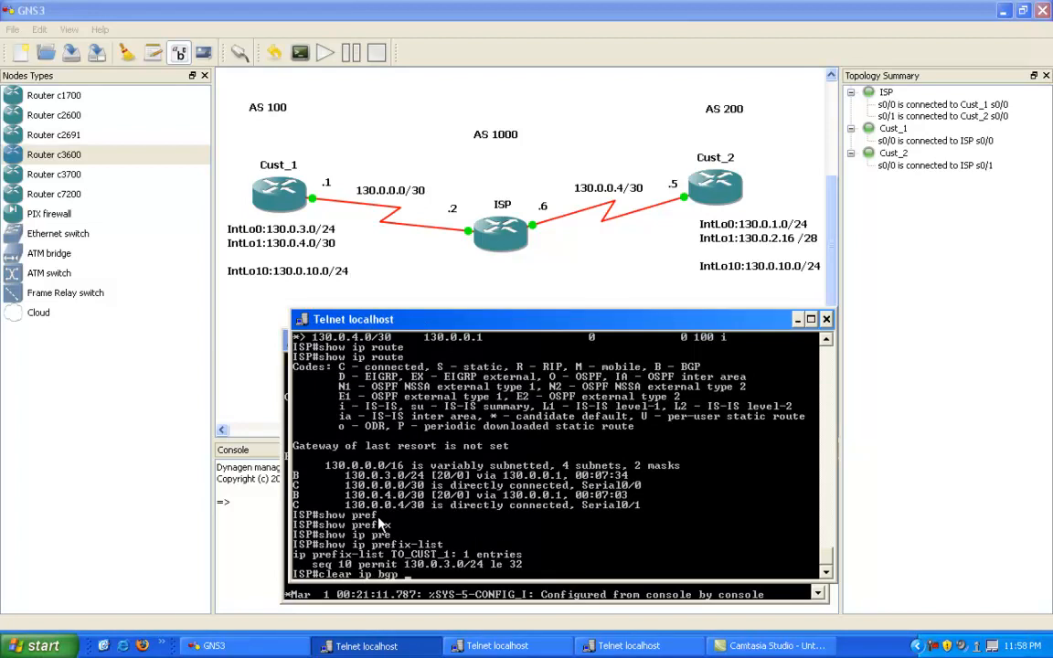
{"action": "type", "text": "0.1 so"}
{"action": "key", "text": "Tab"}
{"action": "key", "text": "Return"}
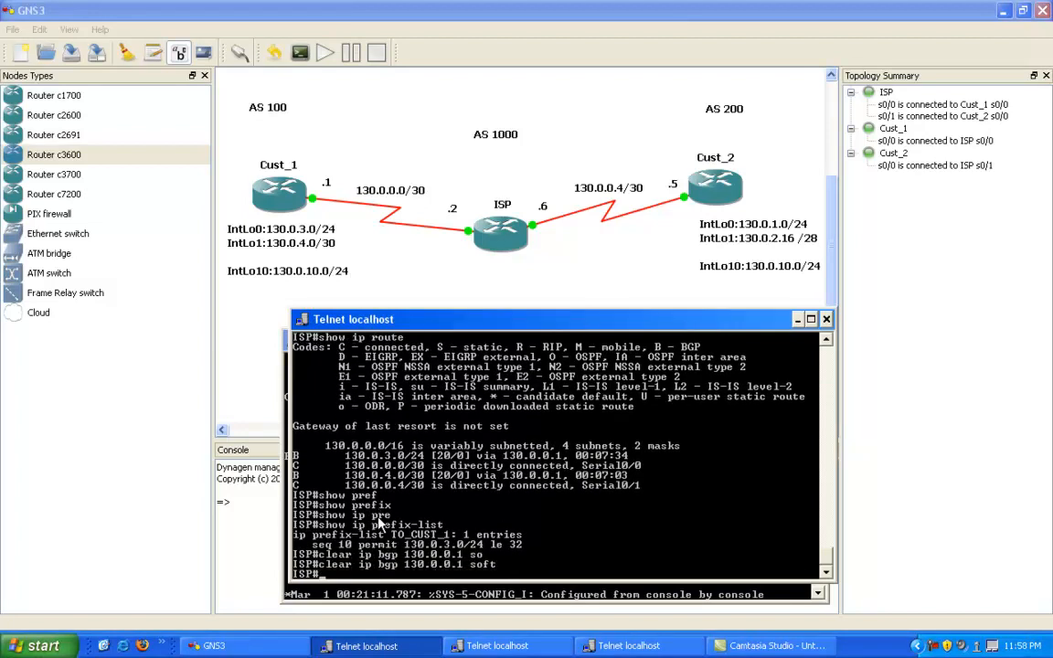
{"action": "key", "text": "Return"}
{"action": "key", "text": "Return"}
{"action": "key", "text": "Return"}
{"action": "key", "text": "Return"}
{"action": "key", "text": "Return"}
{"action": "key", "text": "Return"}
Step: Display ISP's BGP table again after the soft reset to check the filtered routes
{"action": "key", "text": "Up"}
{"action": "key", "text": "Up"}
{"action": "key", "text": "Up"}
{"action": "key", "text": "BackSpace"}
{"action": "key", "text": "BackSpace"}
{"action": "key", "text": "BackSpace"}
{"action": "key", "text": "BackSpace"}
{"action": "key", "text": "BackSpace"}
{"action": "key", "text": "BackSpace"}
{"action": "key", "text": "BackSpace"}
{"action": "key", "text": "BackSpace"}
{"action": "key", "text": "BackSpace"}
{"action": "key", "text": "BackSpace"}
{"action": "key", "text": "BackSpace"}
{"action": "type", "text": "bgp"}
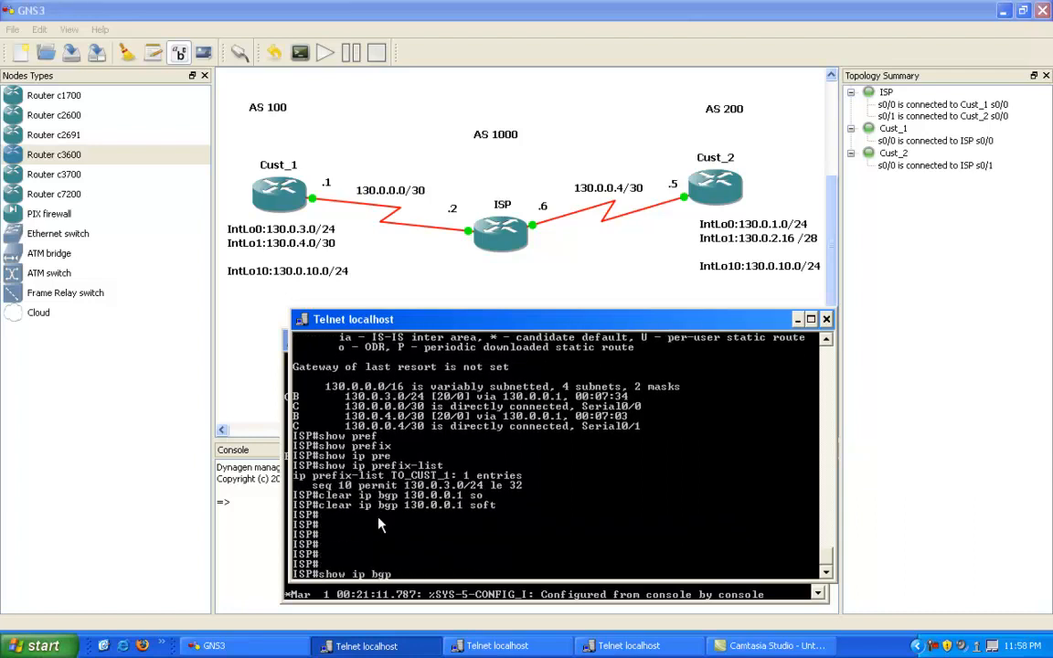
{"action": "key", "text": "Return"}
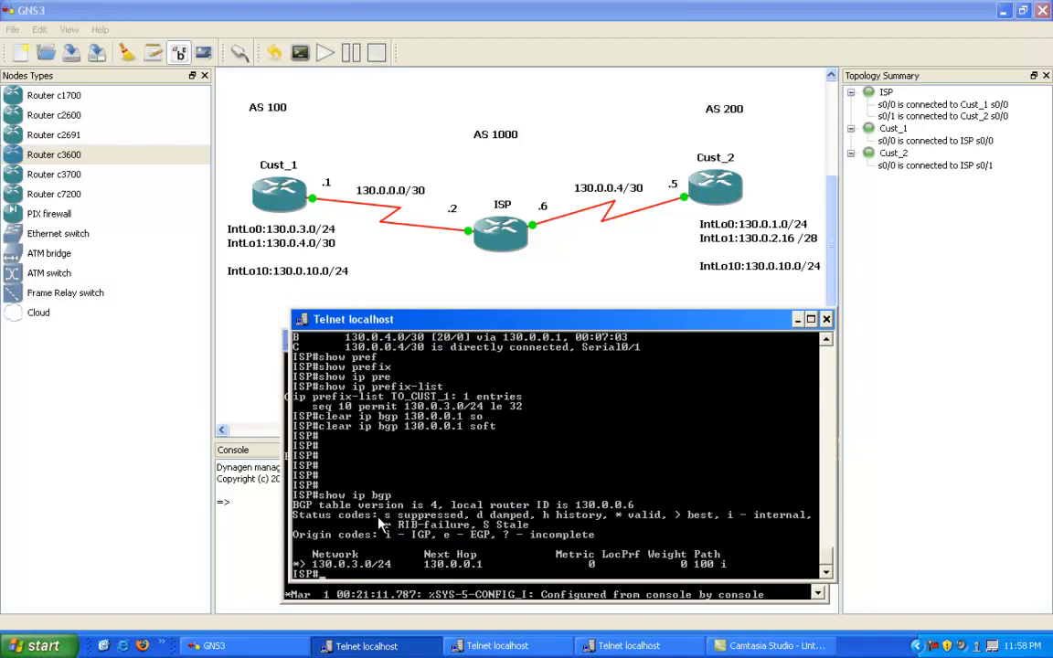
Step: Mark text in the new BGP table output for inspection and move the ISP console window aside
{"action": "right_click", "coordinate": [338, 464]}
{"action": "left_click", "coordinate": [352, 473]}
{"action": "left_click_drag", "start_coordinate": [289, 564], "coordinate": [239, 585]}
{"action": "left_click_drag", "start_coordinate": [410, 320], "coordinate": [349, 313]}
{"action": "right_click", "coordinate": [400, 463]}
{"action": "left_click", "coordinate": [389, 432]}
{"action": "right_click", "coordinate": [389, 438]}
{"action": "left_click", "coordinate": [371, 416]}
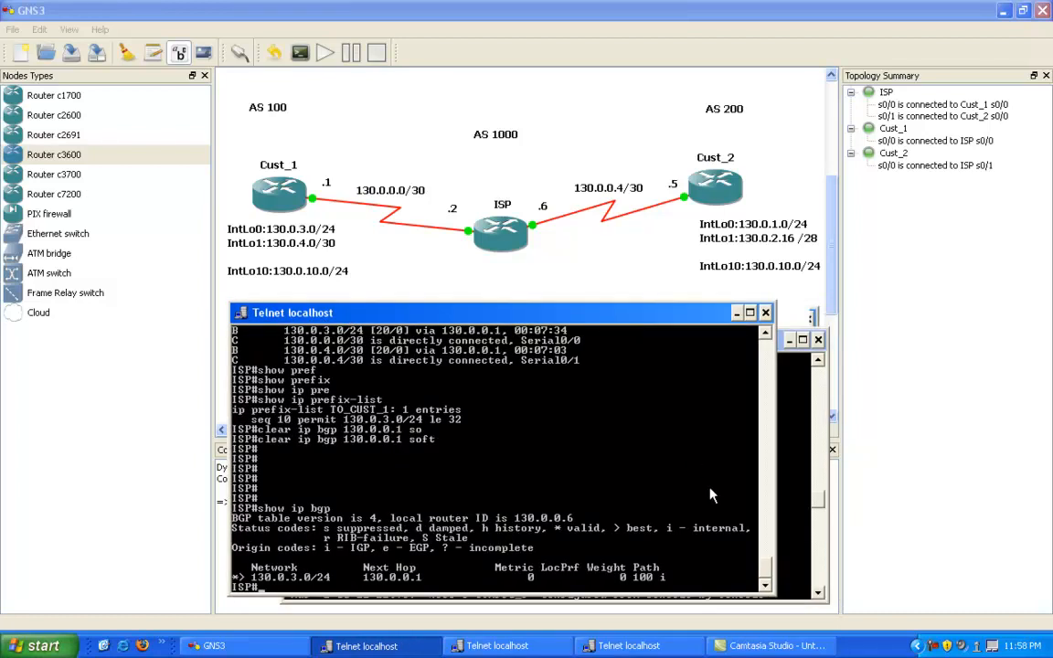
Step: Display ISP's prefix lists again for comparison with the BGP table
{"action": "scroll", "coordinate": [770, 568], "scroll_direction": "up", "scroll_amount": 5}
{"action": "scroll", "coordinate": [771, 568], "scroll_direction": "down", "scroll_amount": 5}
{"action": "type", "text": "show ip pre"}
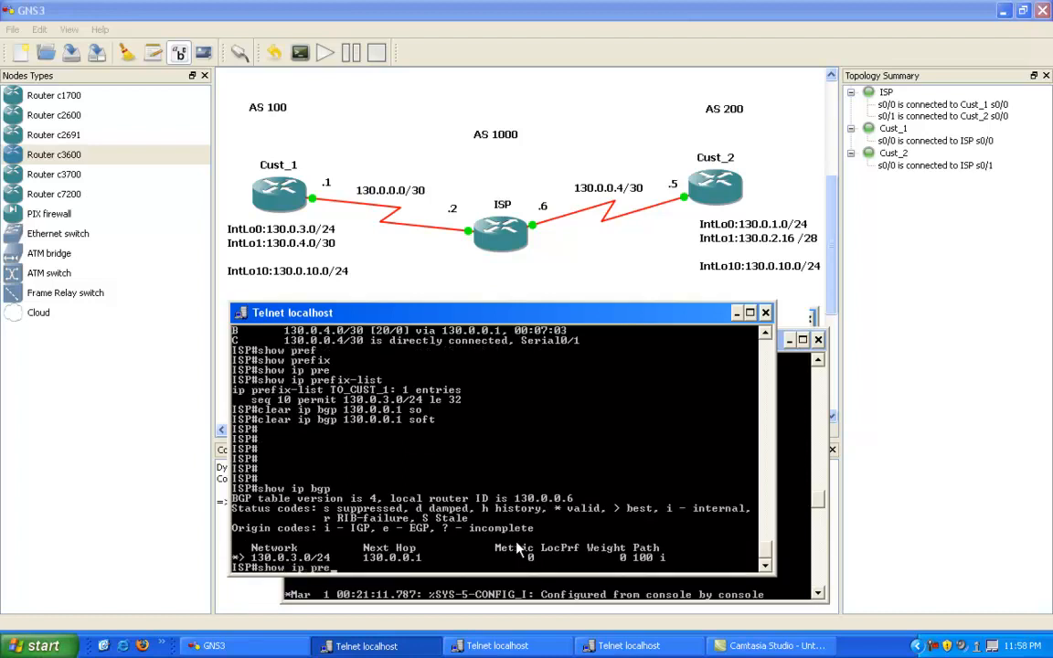
{"action": "type", "text": "f"}
{"action": "key", "text": "Tab"}
{"action": "key", "text": "Return"}
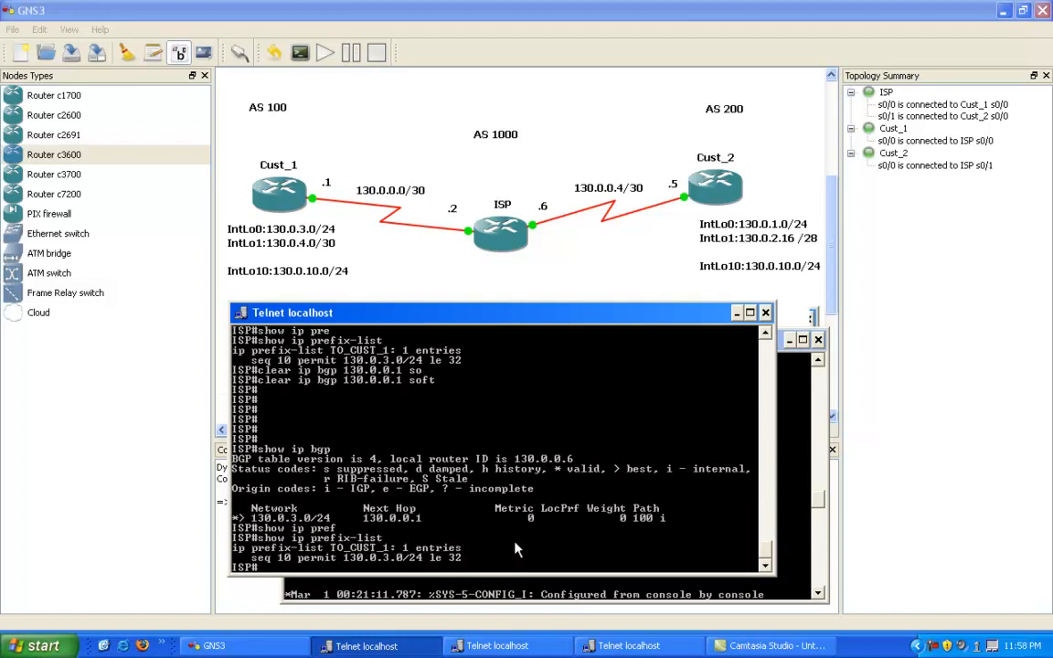
Step: Highlight the 130.0.3.0/24 network in the BGP table output, and clear the selection
{"action": "right_click", "coordinate": [304, 471]}
{"action": "left_click", "coordinate": [324, 480]}
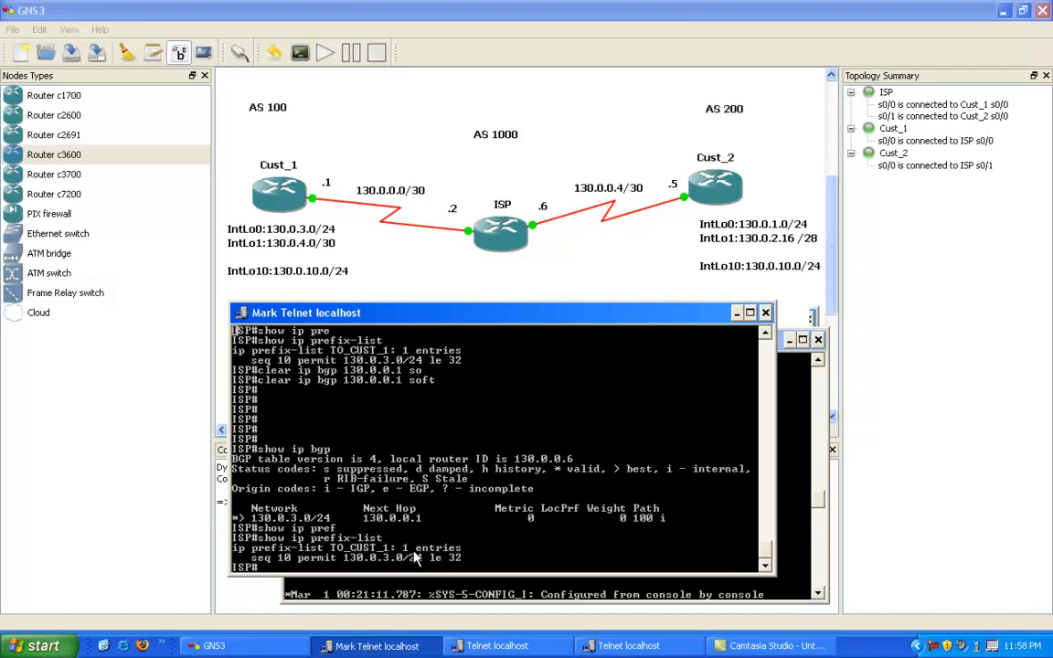
{"action": "key", "text": "Escape"}
{"action": "right_click", "coordinate": [271, 519]}
{"action": "left_click", "coordinate": [292, 523]}
{"action": "left_click_drag", "start_coordinate": [236, 518], "coordinate": [332, 522]}
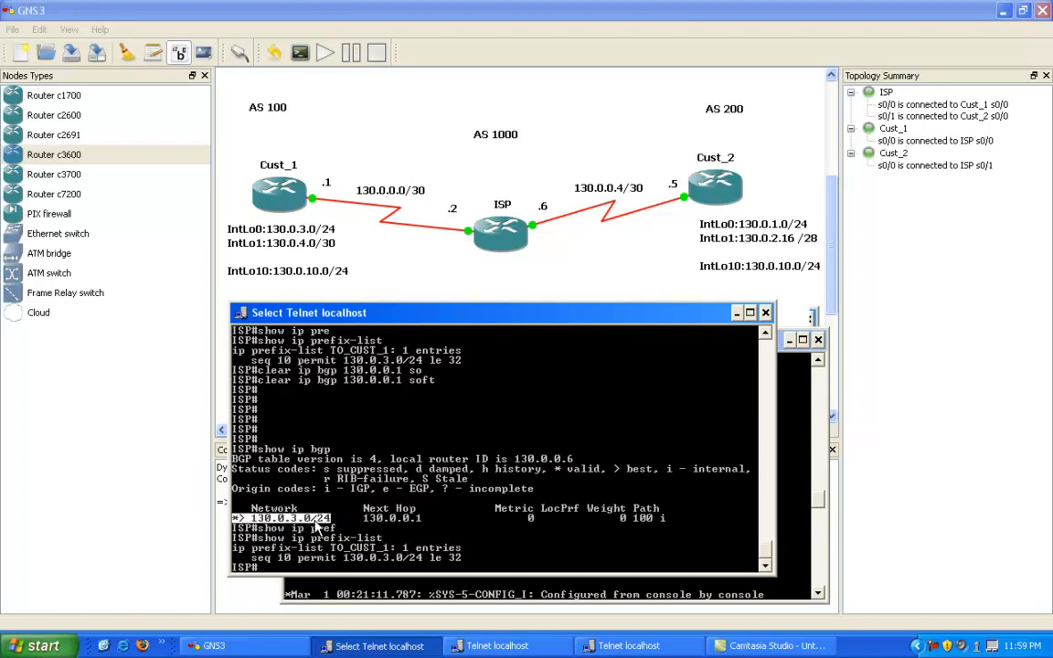
{"action": "key", "text": "Return"}
{"action": "right_click", "coordinate": [367, 532]}
{"action": "right_click", "coordinate": [343, 490]}
{"action": "left_click", "coordinate": [563, 500]}
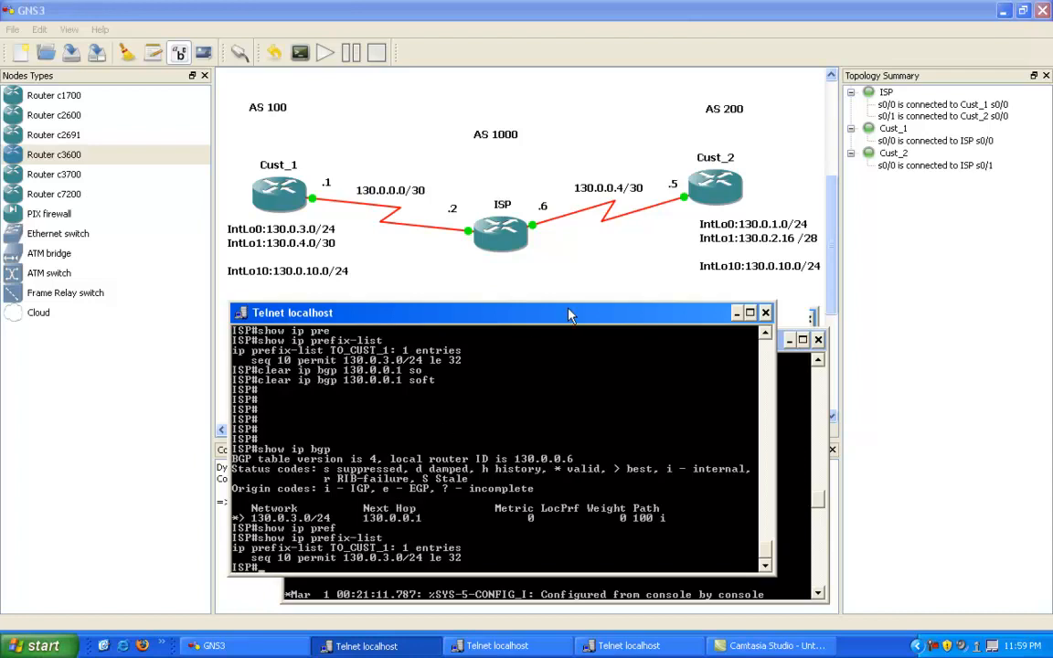
Step: Shift the ISP console aside, bring the Cust_2 console to the front, and activate its command prompt
{"action": "left_click_drag", "start_coordinate": [526, 321], "coordinate": [548, 312]}
{"action": "left_click", "coordinate": [548, 587]}
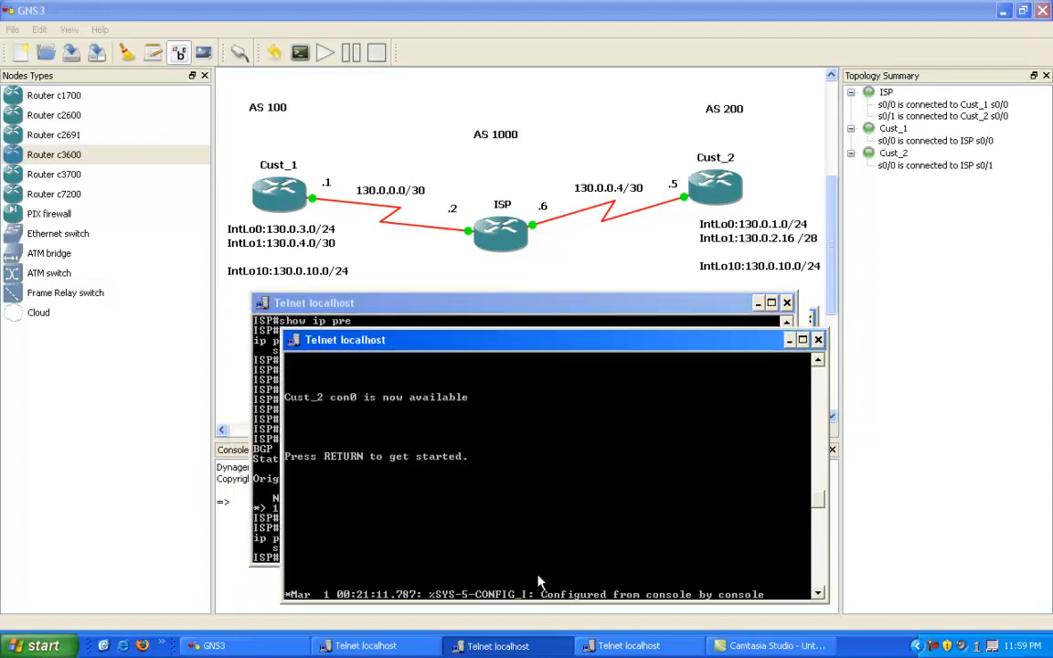
{"action": "key", "text": "Return"}
{"action": "key", "text": "Return"}
{"action": "key", "text": "Return"}
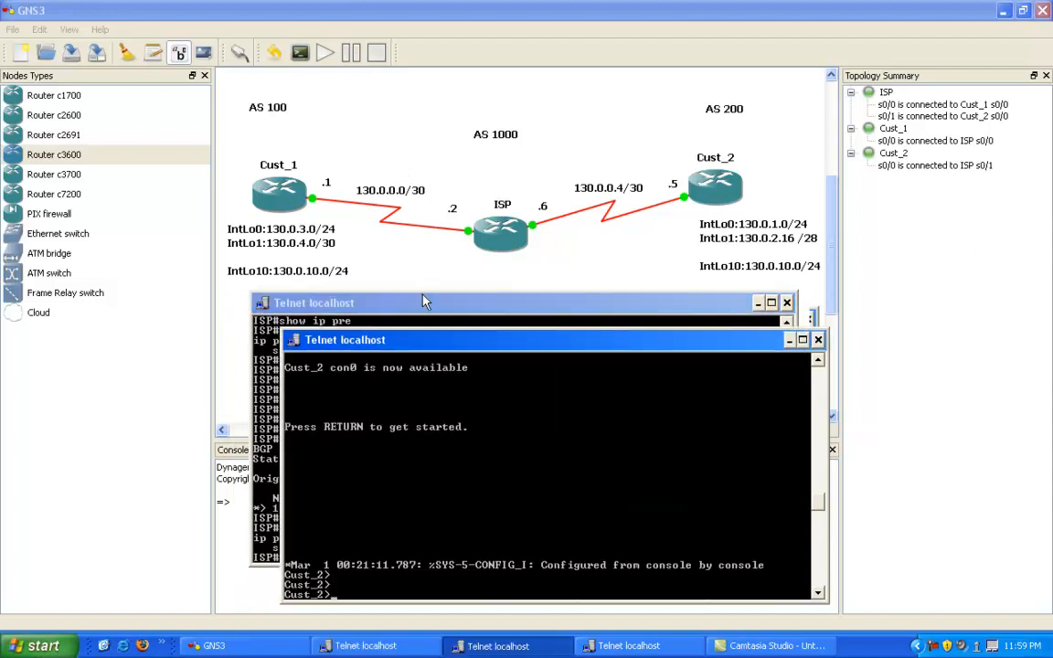
Step: Return to the ISP console, enter global configuration mode, and begin a new ip prefix-list command
{"action": "left_click", "coordinate": [425, 306]}
{"action": "left_click_drag", "start_coordinate": [425, 306], "coordinate": [442, 329]}
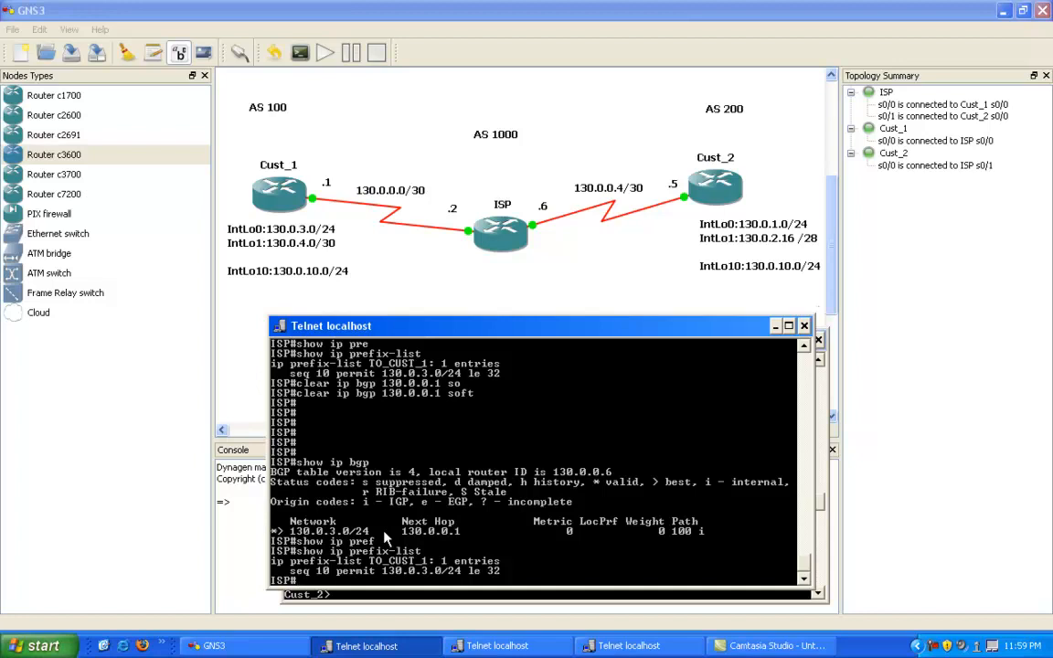
{"action": "type", "text": "config t"}
{"action": "key", "text": "Return"}
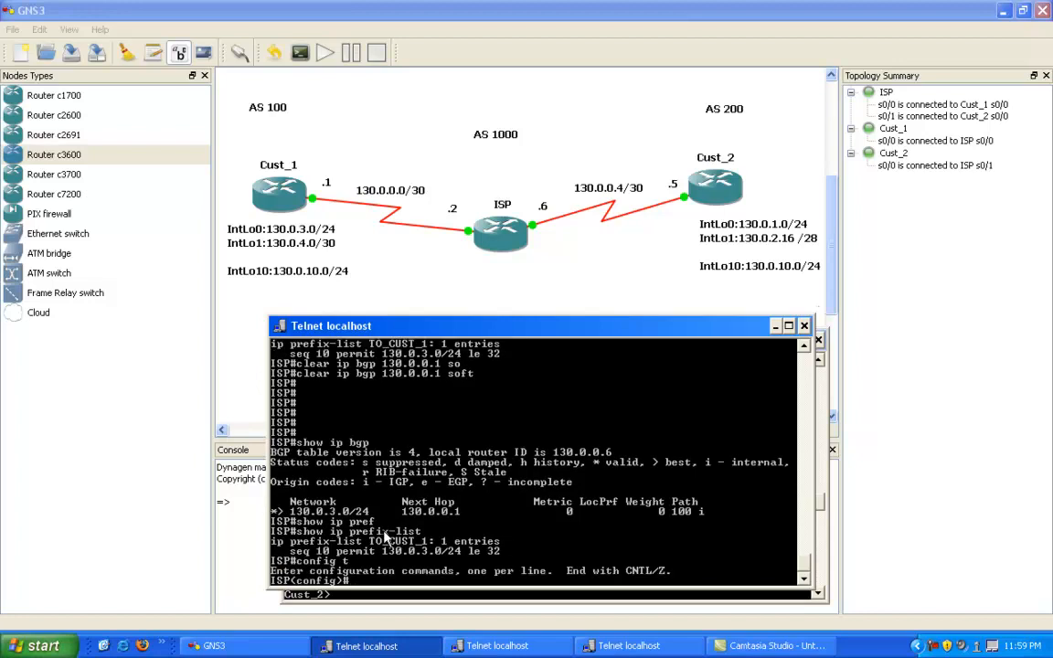
{"action": "type", "text": "ip pr"}
{"action": "key", "text": "Tab"}
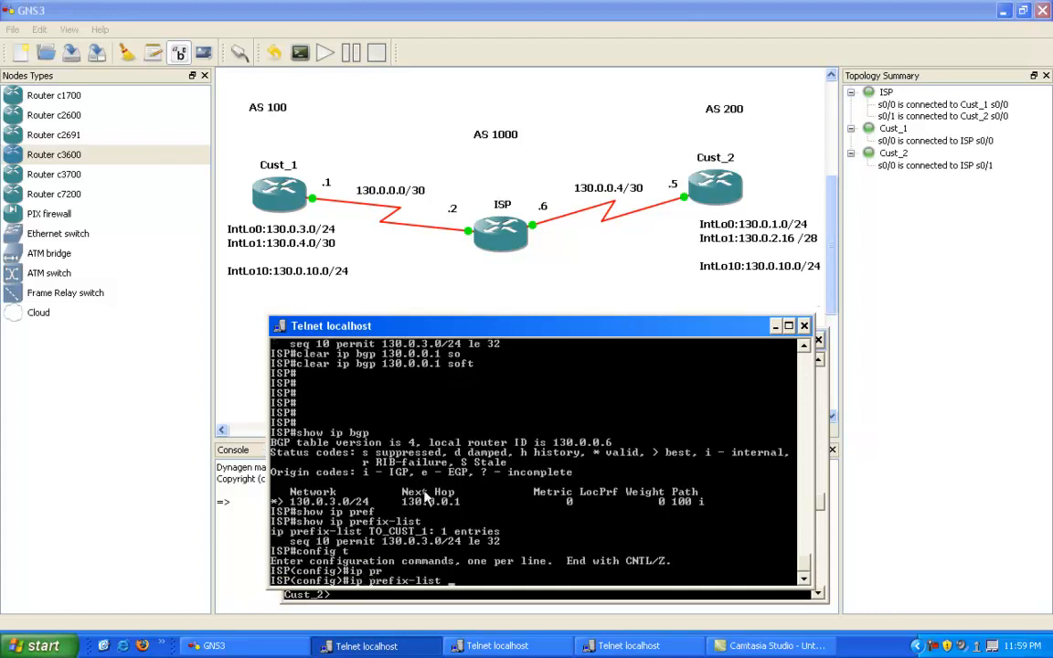
Step: Copy the prefix-list name TO_CUST_1 from the earlier output and paste it into the pending ip prefix-list command
{"action": "scroll", "coordinate": [393, 448], "scroll_direction": "up", "scroll_amount": 2}
{"action": "scroll", "coordinate": [393, 452], "scroll_direction": "up", "scroll_amount": 1}
{"action": "right_click", "coordinate": [367, 423]}
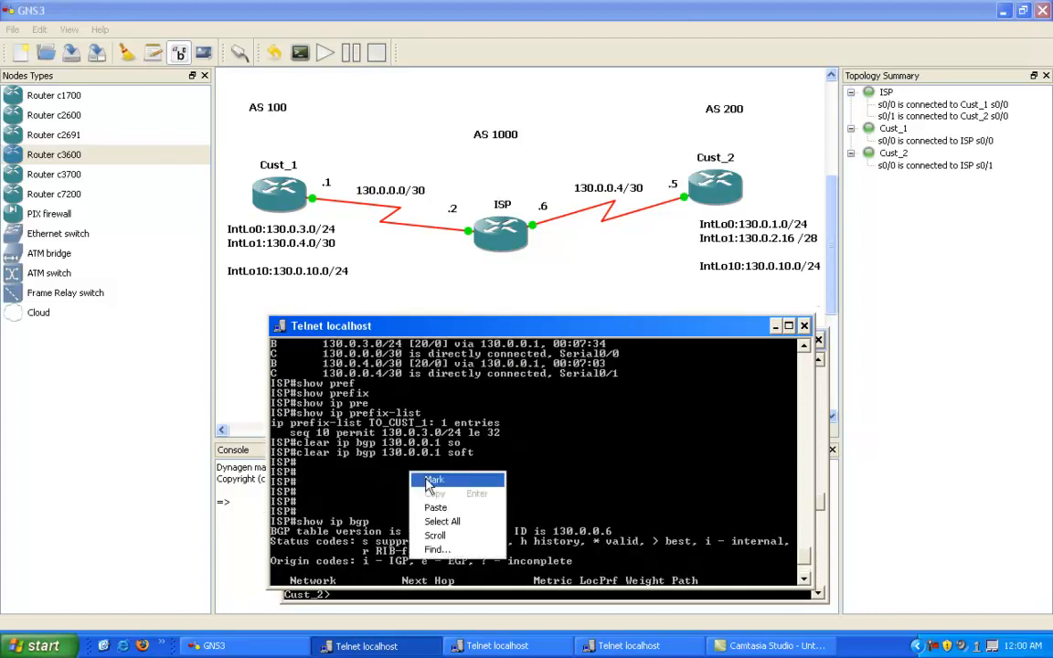
{"action": "left_click", "coordinate": [380, 428]}
{"action": "left_click_drag", "start_coordinate": [376, 423], "coordinate": [430, 425]}
{"action": "key", "text": "Return"}
{"action": "right_click", "coordinate": [444, 437]}
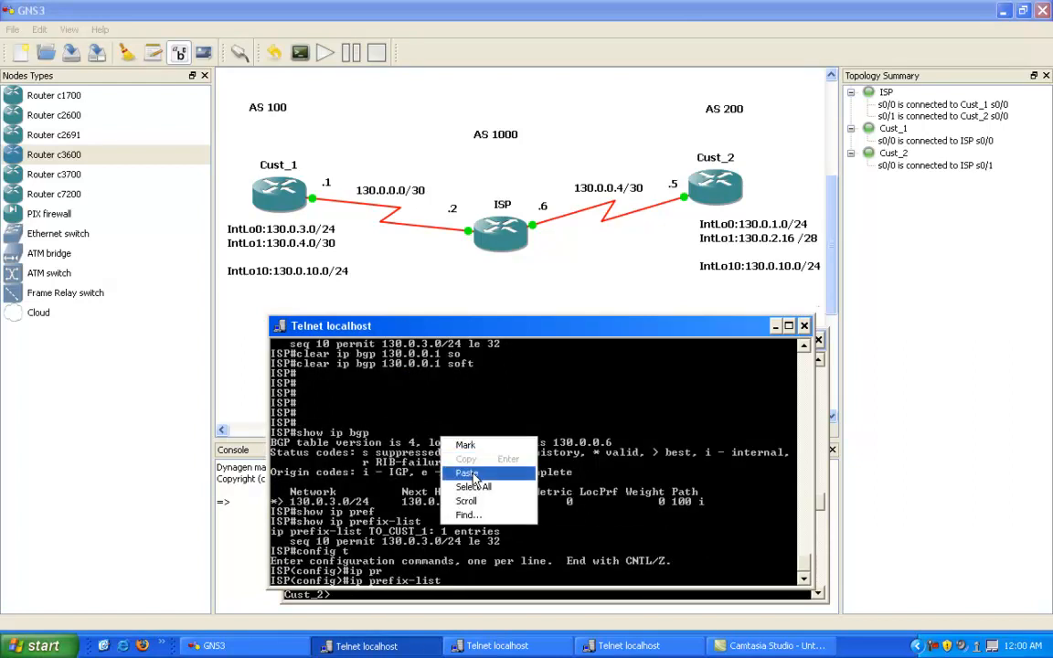
{"action": "left_click", "coordinate": [471, 473]}
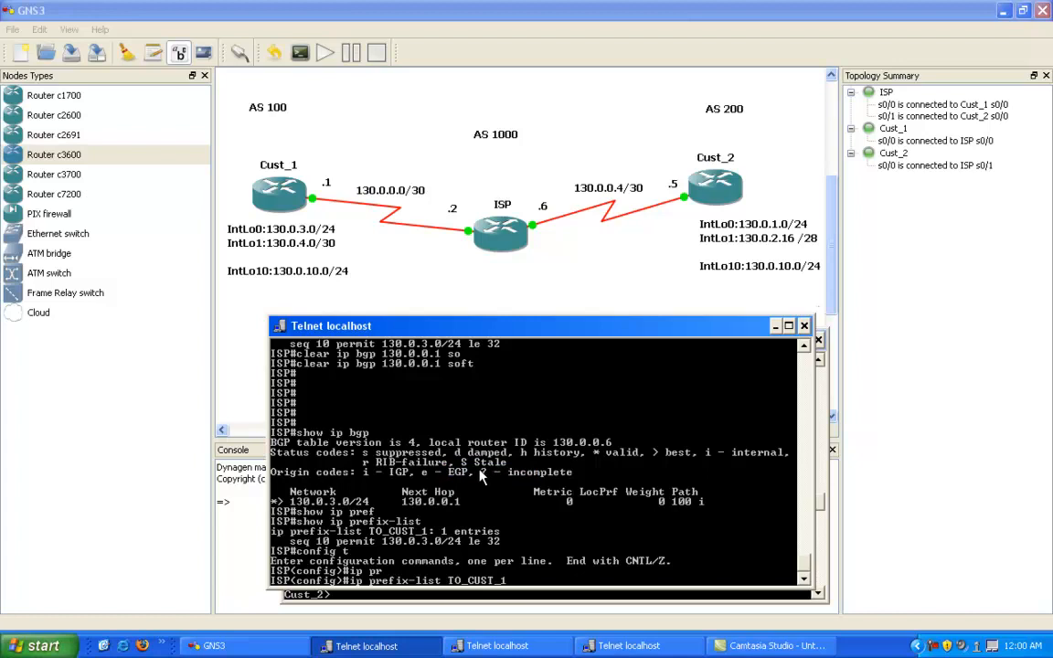
Step: Extend the TO_CUST_1 command with sequence 20 and the permit action, and list the expected argument format
{"action": "type", "text": "se"}
{"action": "key", "text": "Tab"}
{"action": "type", "text": "20"}
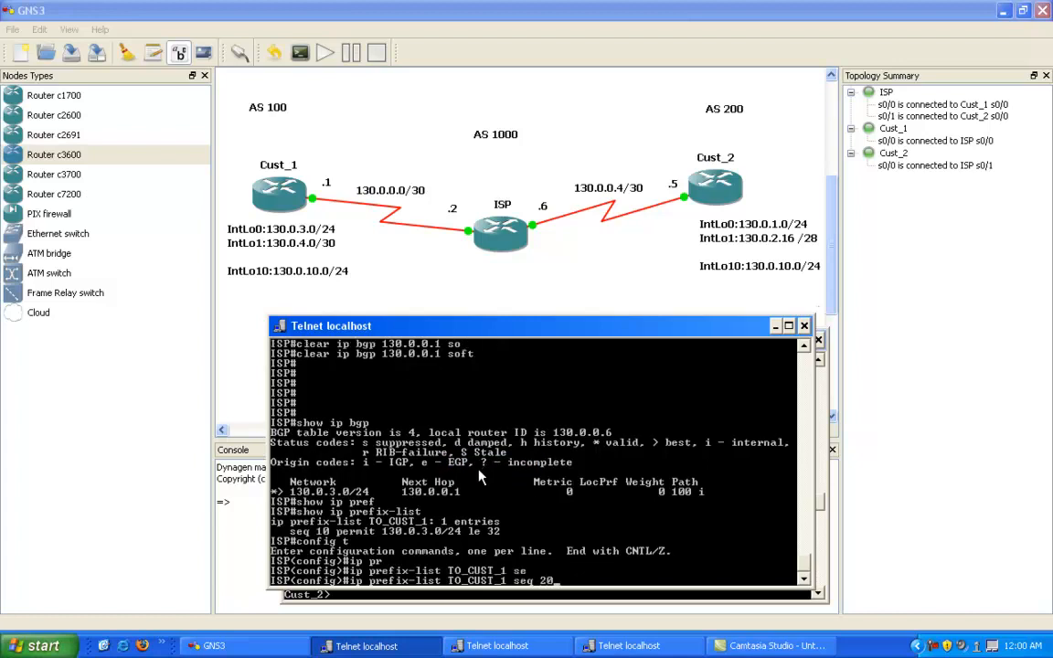
{"action": "type", "text": " perm"}
{"action": "key", "text": "Tab"}
{"action": "type", "text": "?"}
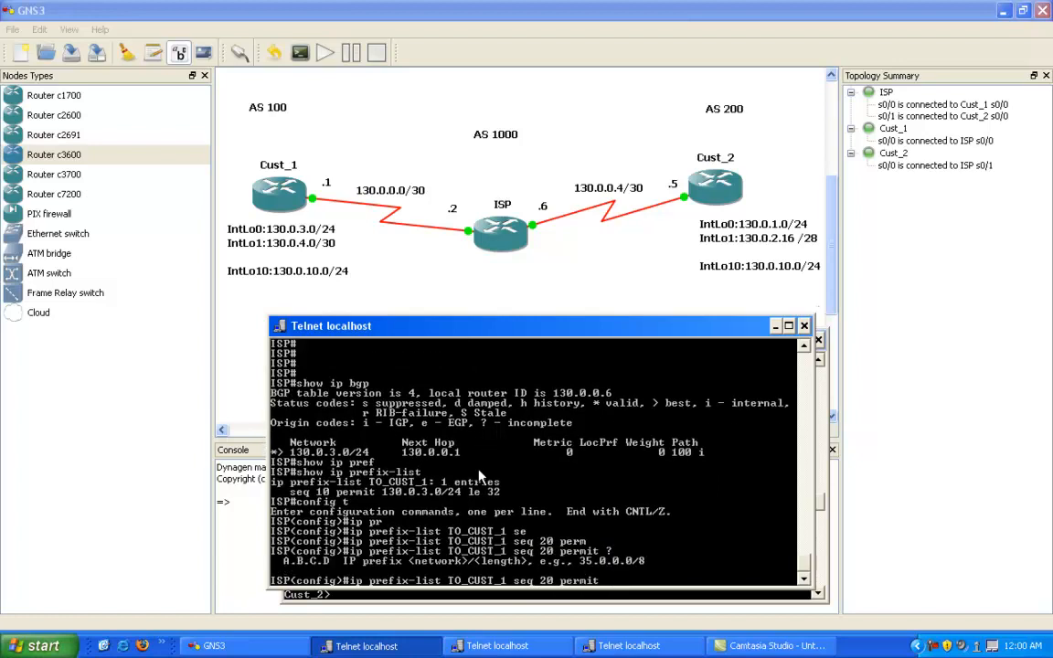
{"action": "type", "text": "130.0.4.0/24 ?"}
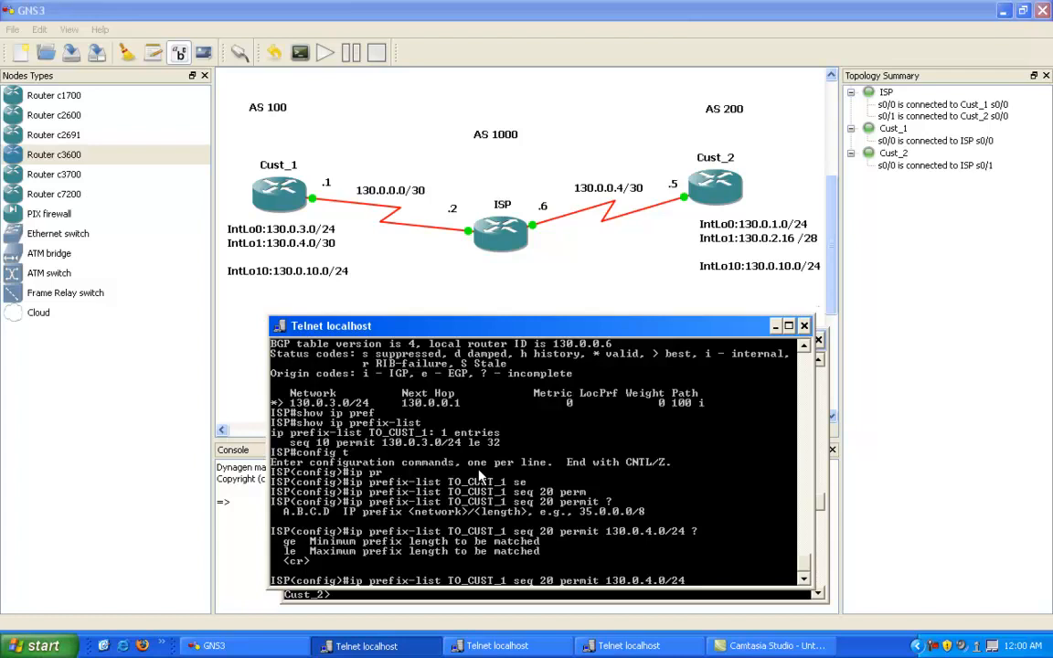
Step: Set the prefix-length range to ge 25 le 29 in the pending command, checking the allowed ge values first
{"action": "type", "text": "ge ?"}
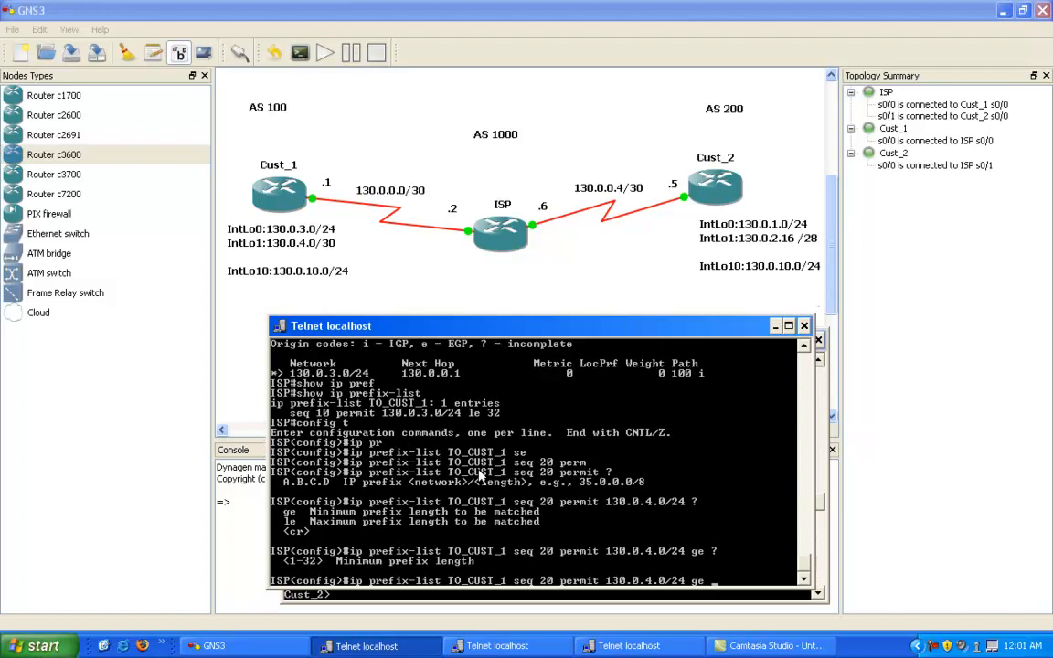
{"action": "type", "text": "25 le 29"}
Step: Highlight the prefix-length range at the end of the pending prefix-list command, and clear the selection
{"action": "right_click", "coordinate": [618, 555]}
{"action": "left_click", "coordinate": [633, 560]}
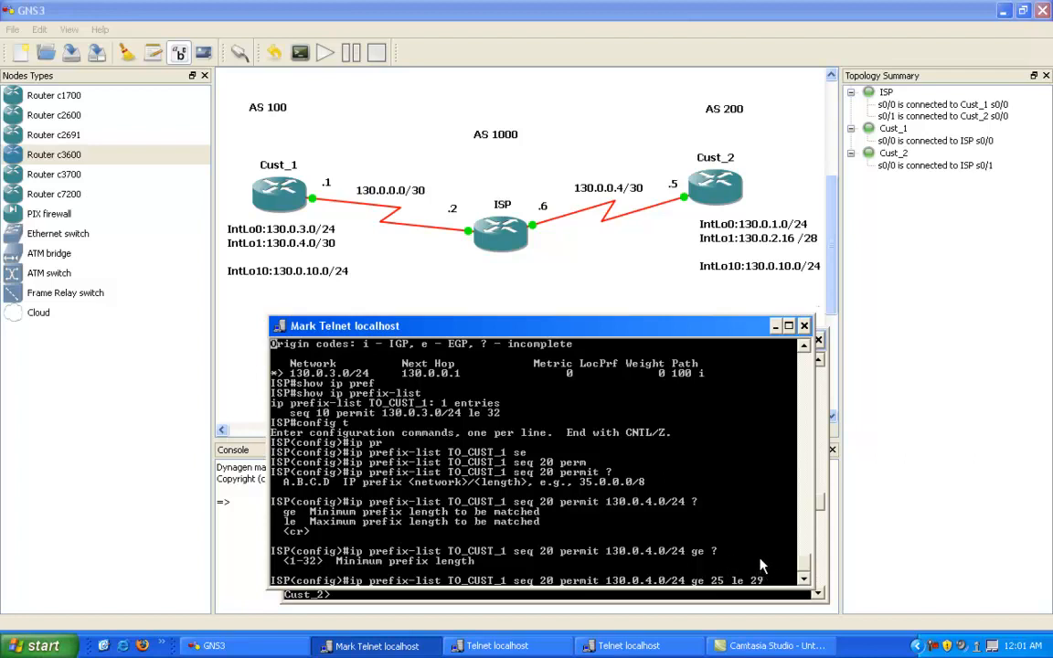
{"action": "left_click", "coordinate": [728, 581]}
{"action": "key", "text": "Escape"}
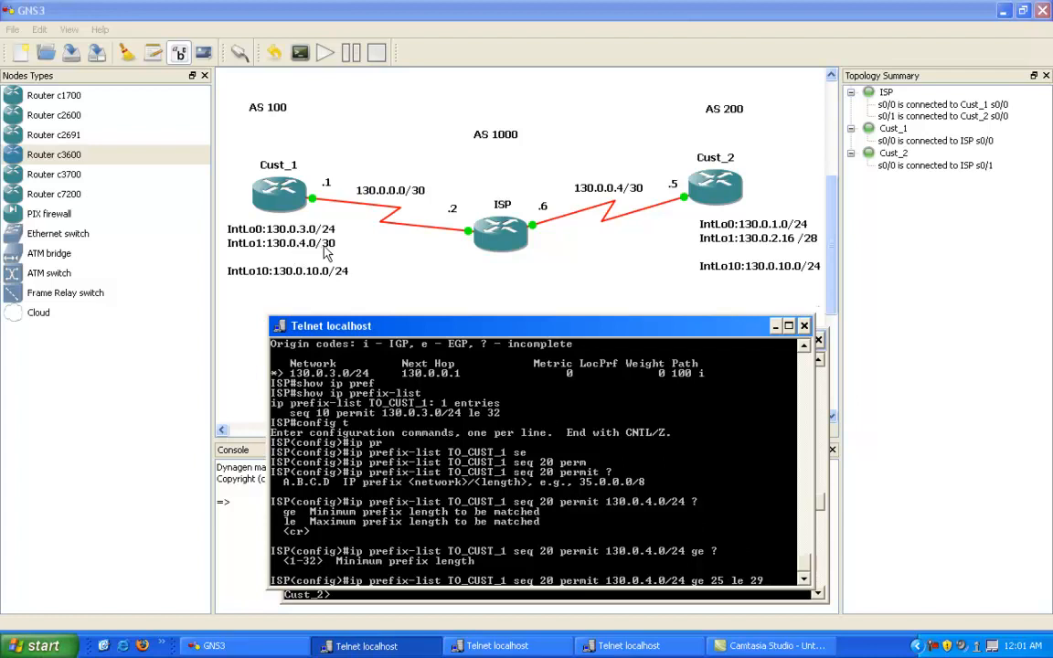
{"action": "right_click", "coordinate": [705, 577]}
{"action": "left_click", "coordinate": [729, 498]}
{"action": "left_click", "coordinate": [742, 581]}
{"action": "left_click_drag", "start_coordinate": [742, 581], "coordinate": [679, 567]}
{"action": "right_click", "coordinate": [678, 521]}
{"action": "left_click", "coordinate": [638, 505]}
Step: Submit the sequence 20 entry for TO_CUST_1 and leave configuration mode on ISP
{"action": "key", "text": "Return"}
{"action": "key", "text": "Return"}
{"action": "key", "text": "Return"}
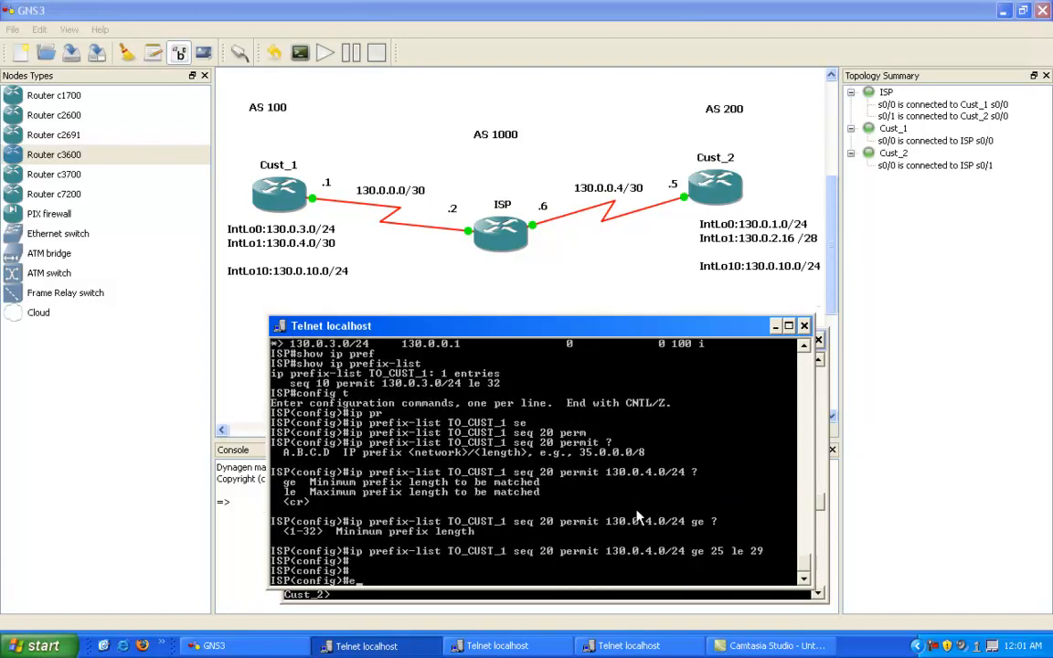
{"action": "type", "text": "end"}
{"action": "key", "text": "Return"}
Step: Display ISP's prefix lists, highlight the sequence 20 entry of TO_CUST_1, and clear the selection
{"action": "type", "text": "show ip pre"}
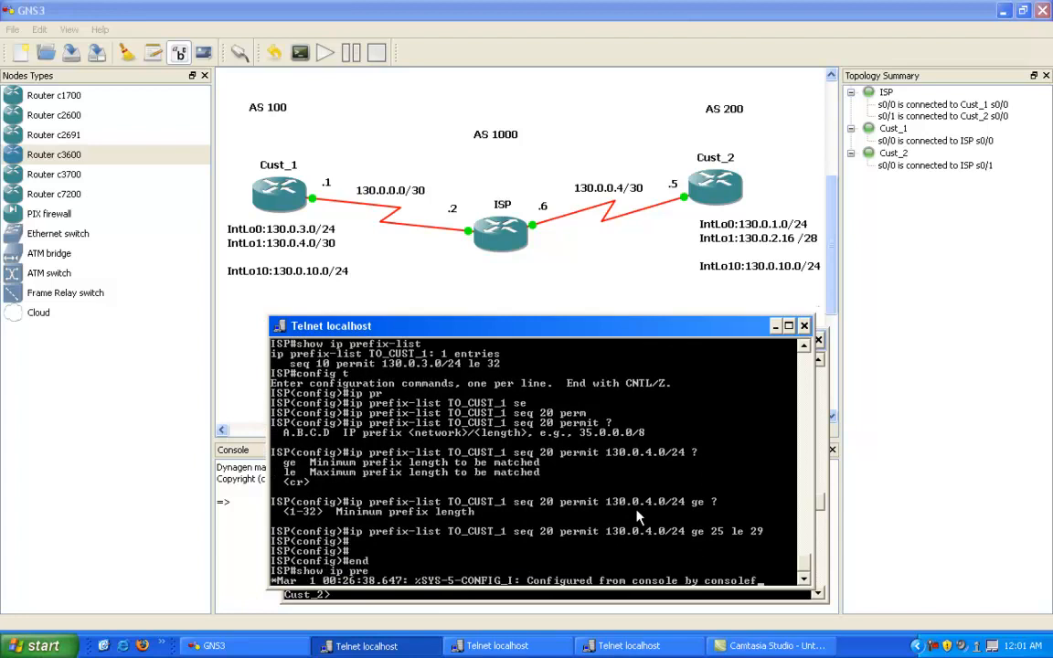
{"action": "type", "text": "f"}
{"action": "key", "text": "Tab"}
{"action": "key", "text": "Return"}
{"action": "right_click", "coordinate": [500, 546]}
{"action": "left_click", "coordinate": [521, 546]}
{"action": "left_click_drag", "start_coordinate": [299, 570], "coordinate": [539, 570]}
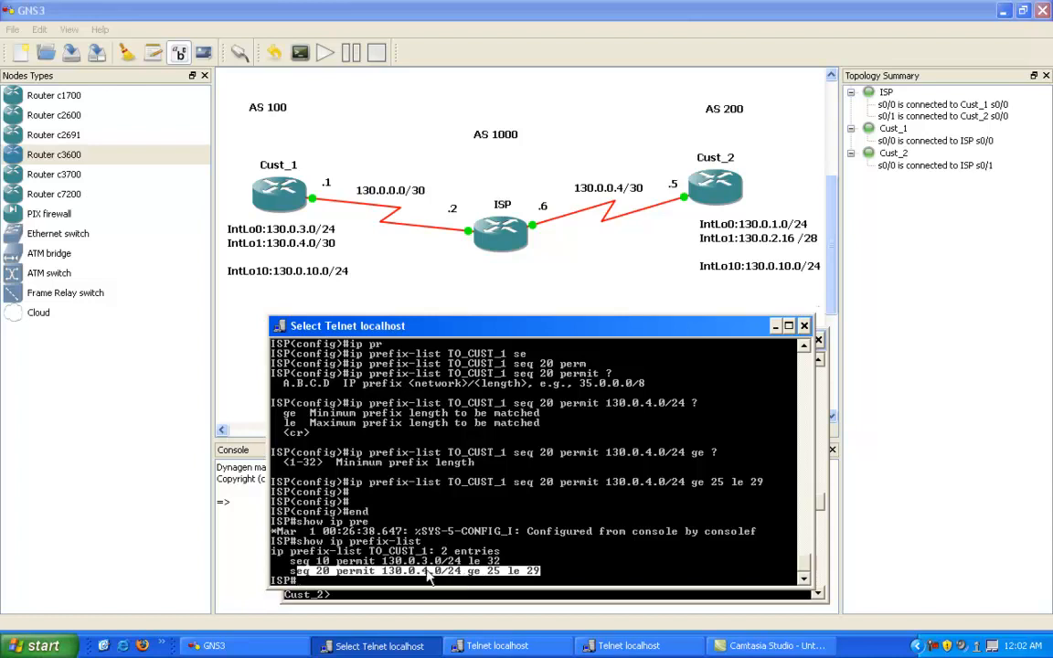
{"action": "right_click", "coordinate": [395, 580]}
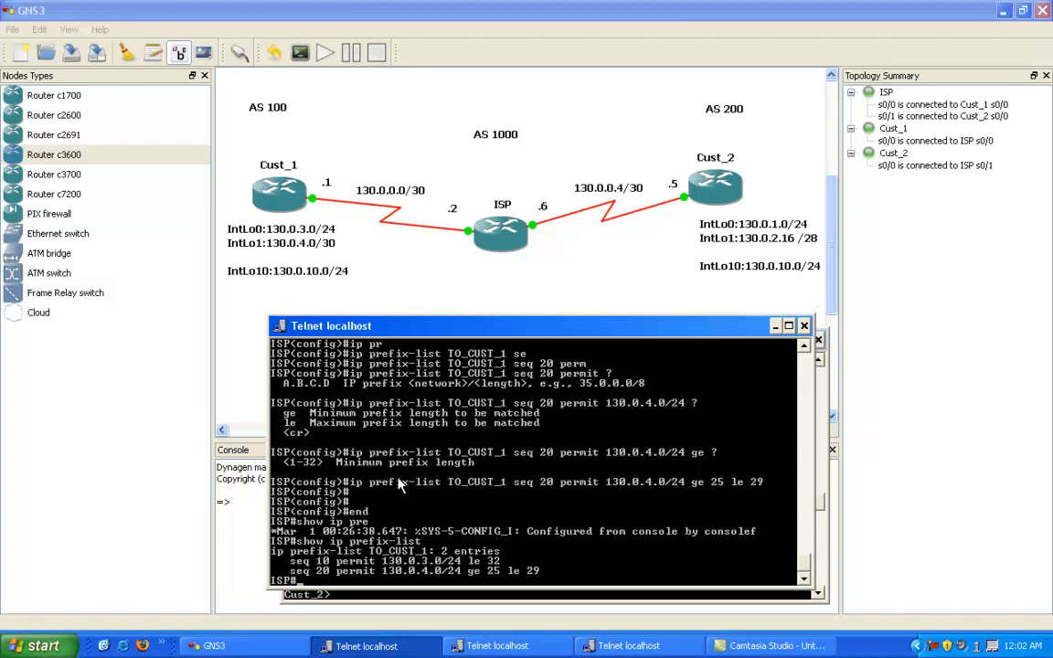
Step: Shift the ISP console slightly and soft-clear the BGP session with neighbor 130.0.0.1
{"action": "left_click_drag", "start_coordinate": [424, 326], "coordinate": [439, 323]}
{"action": "type", "text": "clear ip bgp 130.0.0.1 soft"}
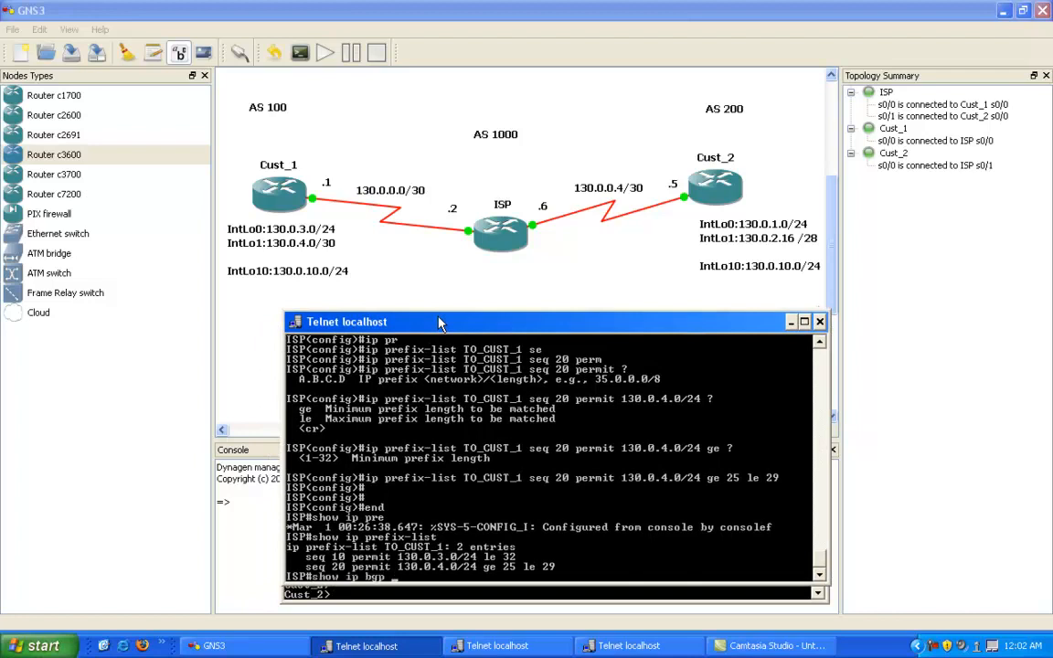
{"action": "key", "text": "Return"}
{"action": "key", "text": "Return"}
{"action": "key", "text": "Return"}
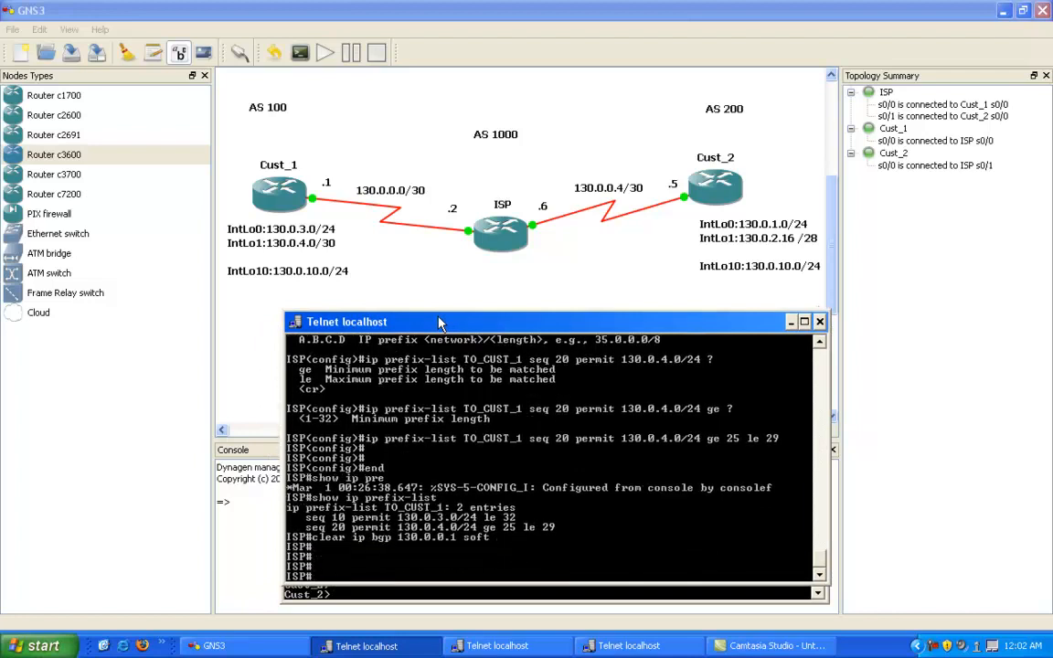
Step: Display ISP's BGP table to check which Cust_1 networks the prefix list admits
{"action": "type", "text": "show ip prefix-list"}
{"action": "key", "text": "BackSpace"}
{"action": "key", "text": "BackSpace"}
{"action": "key", "text": "BackSpace"}
{"action": "key", "text": "BackSpace"}
{"action": "key", "text": "BackSpace"}
{"action": "key", "text": "BackSpace"}
{"action": "key", "text": "BackSpace"}
{"action": "key", "text": "BackSpace"}
{"action": "key", "text": "BackSpace"}
{"action": "key", "text": "BackSpace"}
{"action": "key", "text": "BackSpace"}
{"action": "key", "text": "BackSpace"}
{"action": "type", "text": "bgp"}
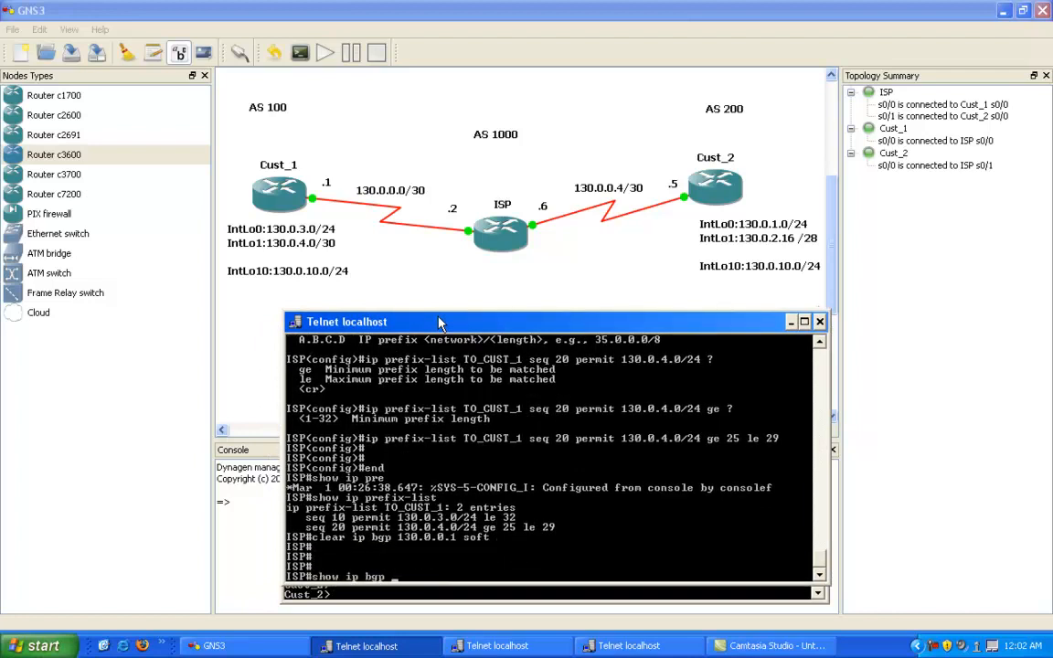
{"action": "key", "text": "Return"}
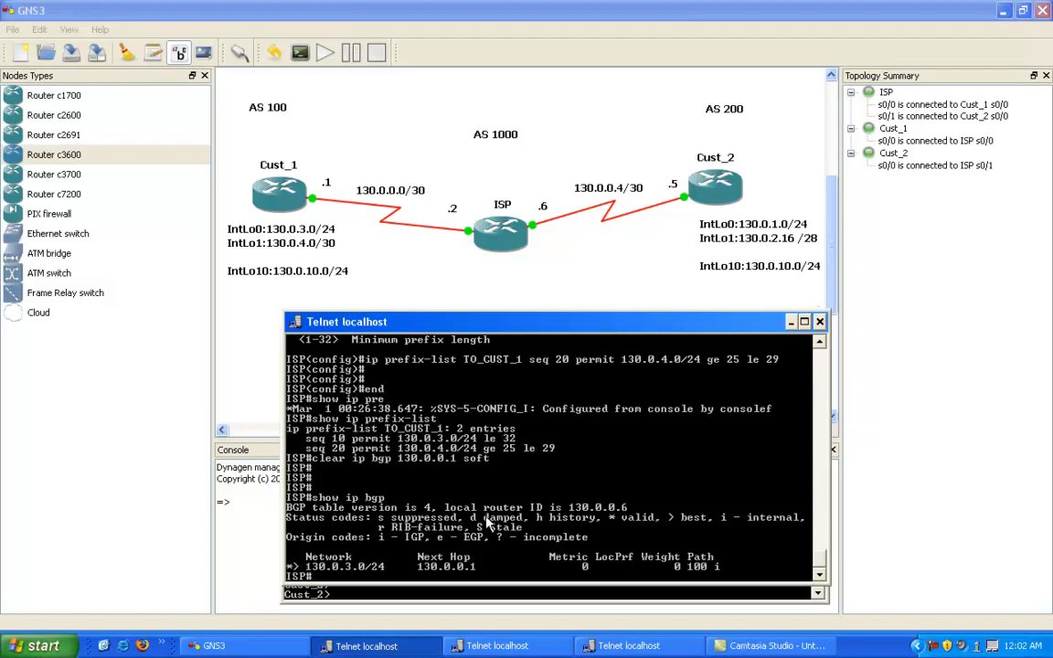
Step: Enter global configuration mode on ISP and list the options of the ip prefix-list TO_CUST_1 command
{"action": "type", "text": "config t"}
{"action": "key", "text": "Return"}
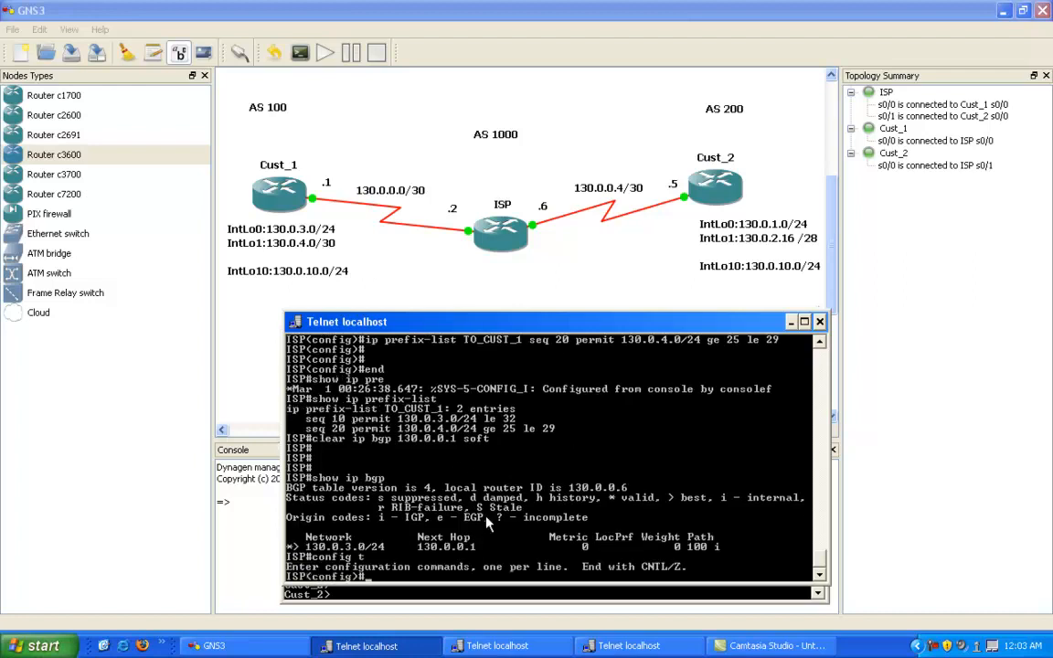
{"action": "type", "text": "ip pre"}
{"action": "key", "text": "Tab"}
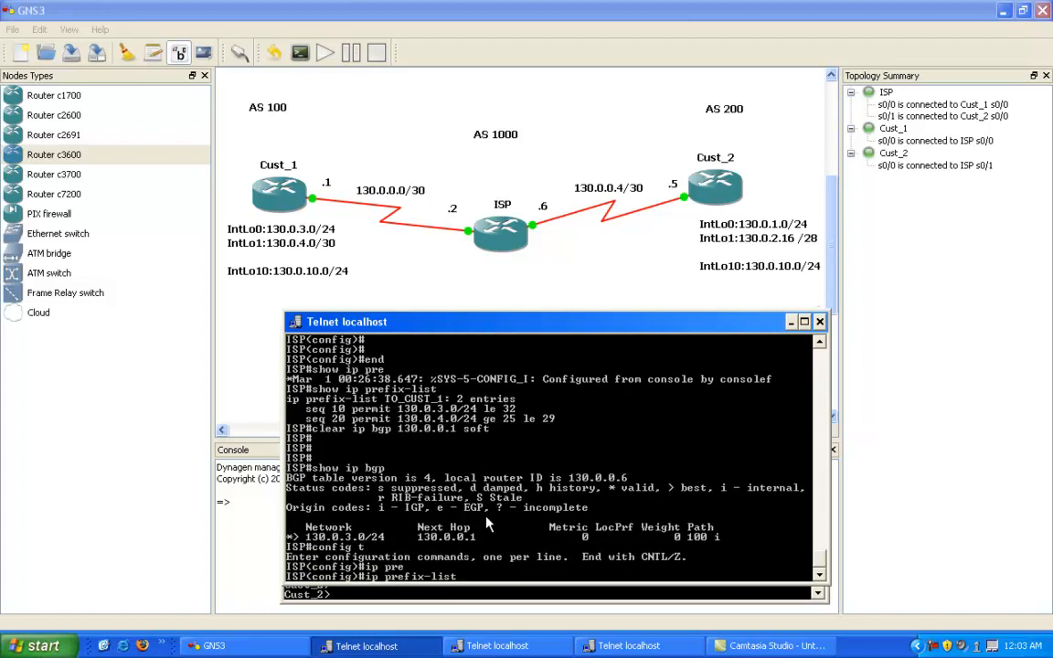
{"action": "right_click", "coordinate": [480, 512]}
{"action": "left_click", "coordinate": [498, 430]}
{"action": "left_click_drag", "start_coordinate": [388, 400], "coordinate": [442, 402]}
{"action": "key", "text": "ctrl+c"}
{"action": "right_click", "coordinate": [442, 403]}
{"action": "right_click", "coordinate": [445, 410]}
{"action": "left_click", "coordinate": [470, 444]}
{"action": "type", "text": "?"}
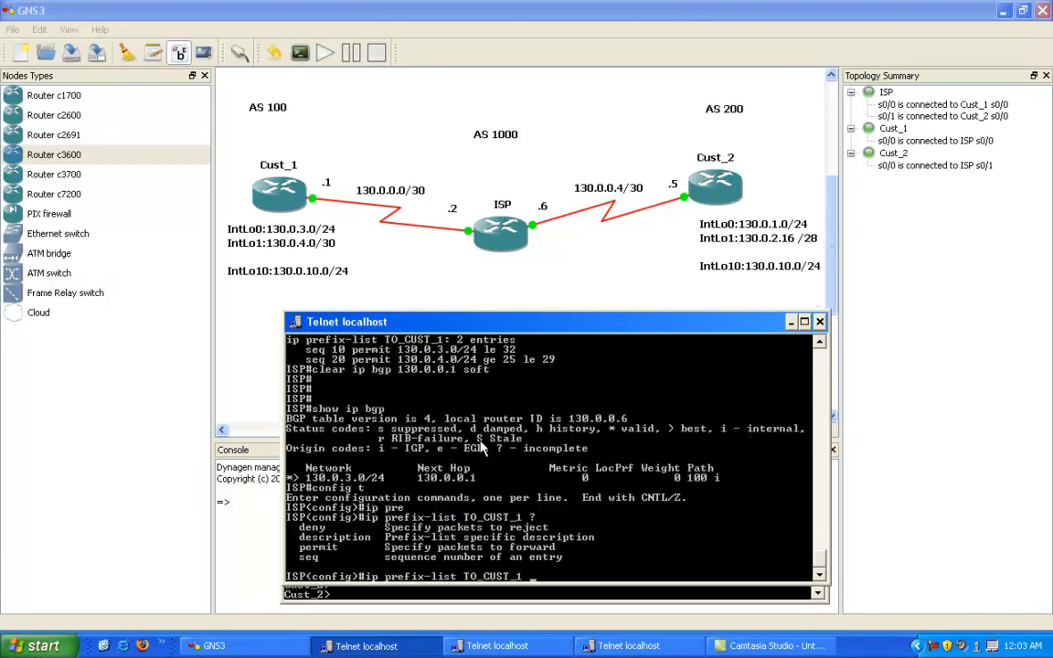
{"action": "type", "text": "se"}
Step: Remove the TO_CUST_1 sequence 20 entry permitting 130.0.4.0/24 ge 25 le 29
{"action": "key", "text": "Tab"}
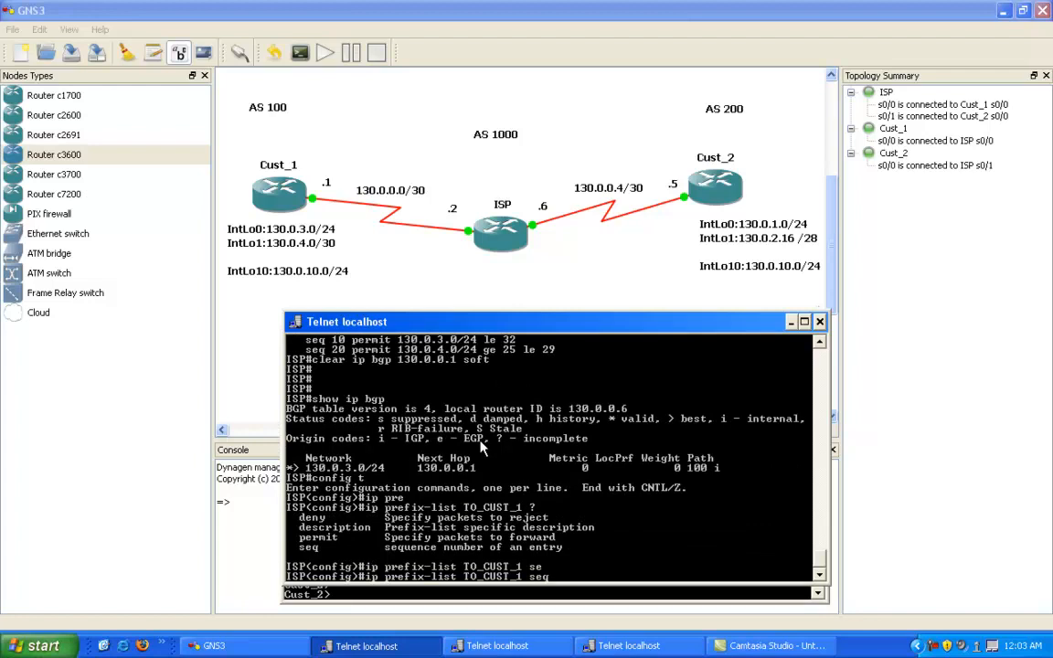
{"action": "key", "text": "Up"}
{"action": "key", "text": "Up"}
{"action": "key", "text": "Up"}
{"action": "key", "text": "Up"}
{"action": "key", "text": "Up"}
{"action": "key", "text": "Left"}
{"action": "key", "text": "Left"}
{"action": "key", "text": "Left"}
{"action": "key", "text": "Left"}
{"action": "key", "text": "Left"}
{"action": "key", "text": "Left"}
{"action": "key", "text": "Left"}
{"action": "key", "text": "Left"}
{"action": "key", "text": "Left"}
{"action": "key", "text": "Left"}
{"action": "key", "text": "Left"}
{"action": "key", "text": "Left"}
{"action": "key", "text": "Left"}
{"action": "key", "text": "Left"}
{"action": "key", "text": "Left"}
{"action": "key", "text": "Left"}
{"action": "key", "text": "Left"}
{"action": "key", "text": "Left"}
{"action": "key", "text": "Left"}
{"action": "key", "text": "Left"}
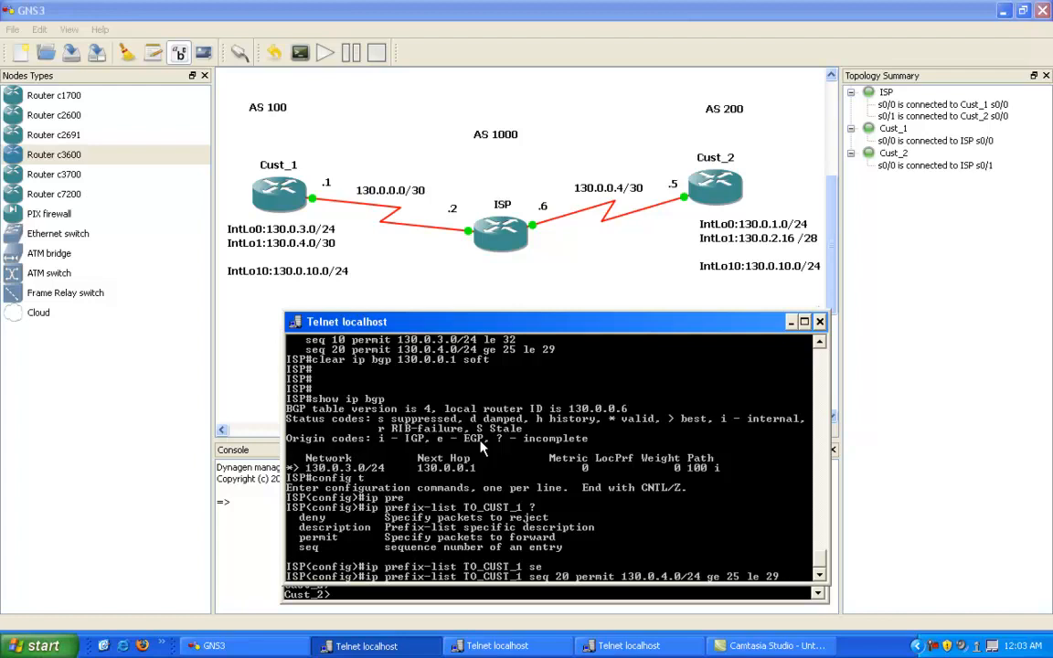
{"action": "key", "text": "Left"}
{"action": "key", "text": "Left"}
{"action": "key", "text": "Left"}
{"action": "key", "text": "Left"}
{"action": "key", "text": "Left"}
{"action": "key", "text": "Left"}
{"action": "key", "text": "Left"}
{"action": "key", "text": "Left"}
{"action": "key", "text": "Left"}
{"action": "key", "text": "Left"}
{"action": "key", "text": "Left"}
{"action": "key", "text": "Left"}
{"action": "key", "text": "Left"}
{"action": "key", "text": "Left"}
{"action": "key", "text": "Left"}
{"action": "key", "text": "Left"}
{"action": "key", "text": "Left"}
{"action": "key", "text": "Left"}
{"action": "key", "text": "Left"}
{"action": "key", "text": "Left"}
{"action": "type", "text": "no"}
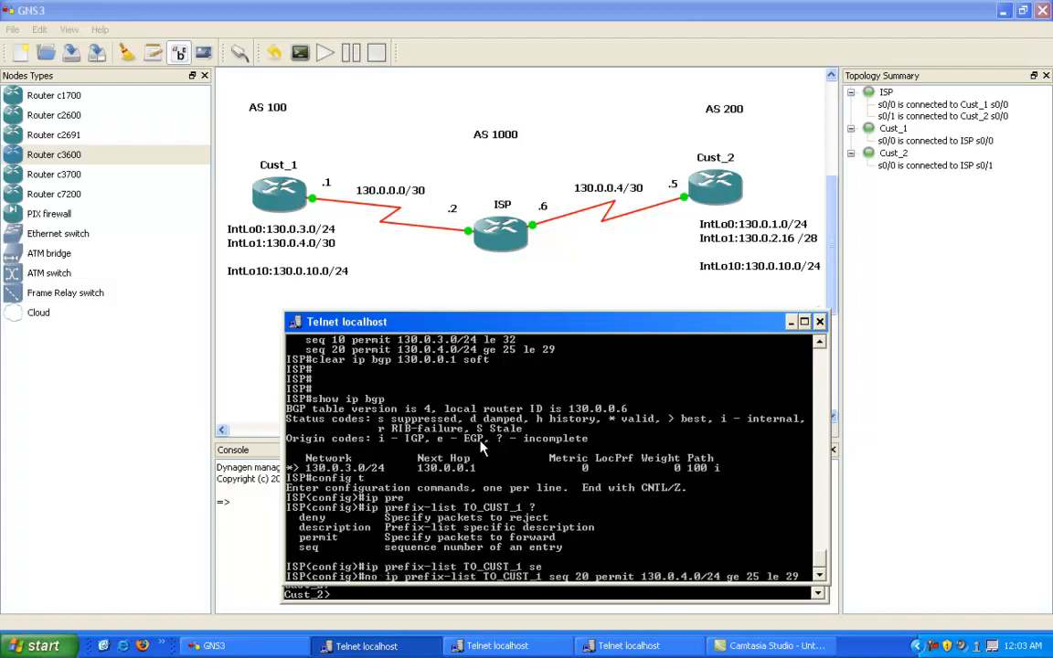
{"action": "key", "text": "Return"}
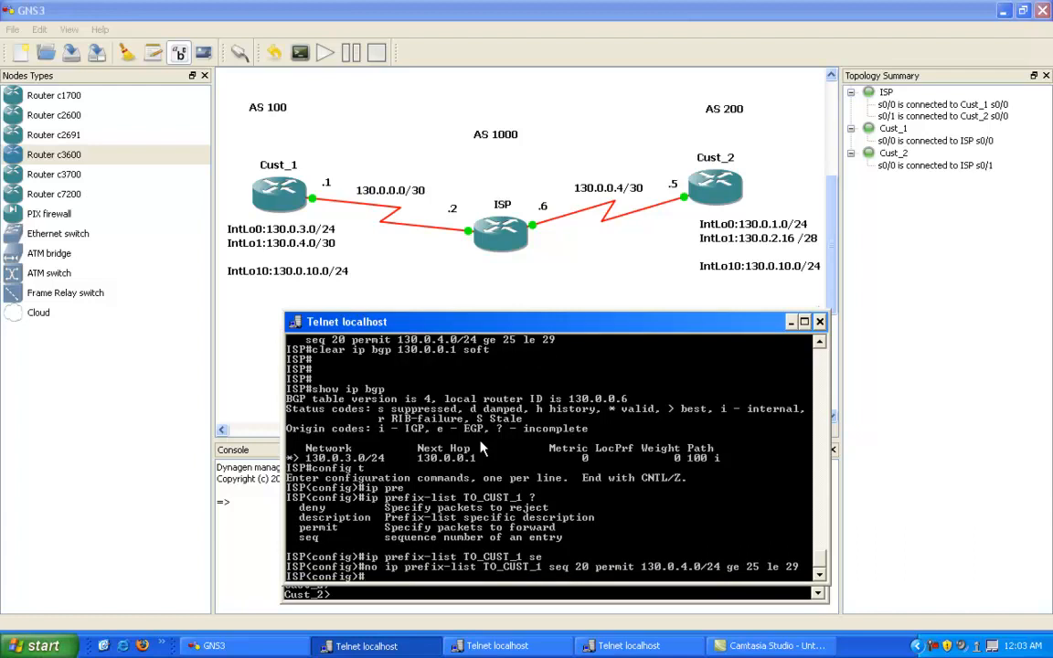
Step: Re-create TO_CUST_1 sequence 20 as permit 130.0.4.0/24 ge 25 le 30
{"action": "key", "text": "Up"}
{"action": "key", "text": "Up"}
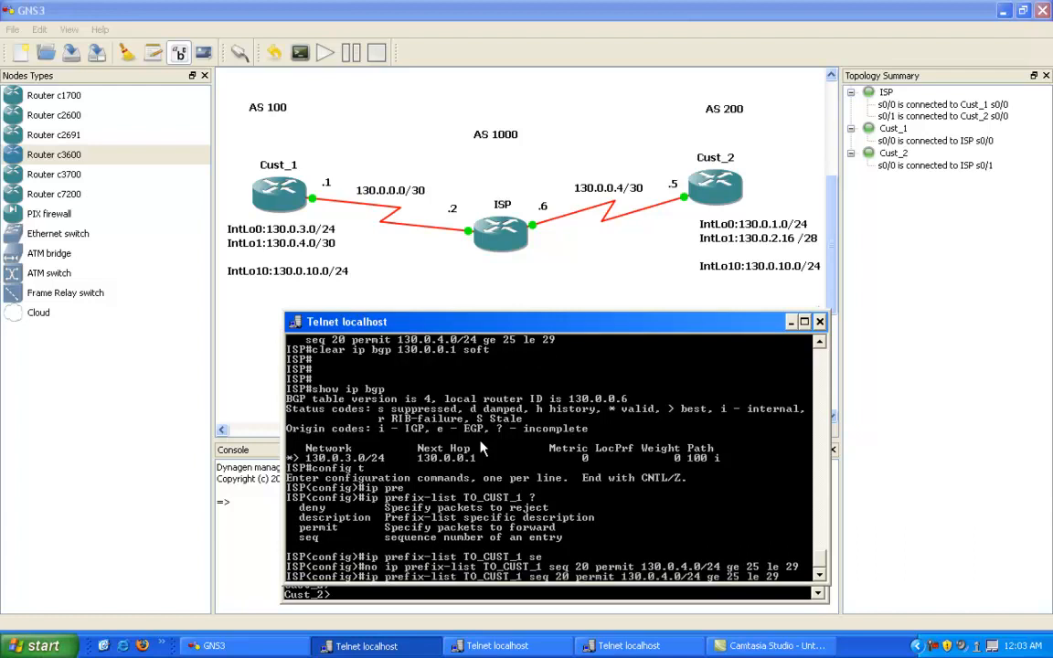
{"action": "key", "text": "BackSpace"}
{"action": "key", "text": "BackSpace"}
{"action": "type", "text": "30"}
{"action": "key", "text": "Return"}
{"action": "key", "text": "Return"}
{"action": "key", "text": "Return"}
Step: Leave configuration mode on ISP and soft-clear the BGP session with 130.0.0.1 again
{"action": "type", "text": "en"}
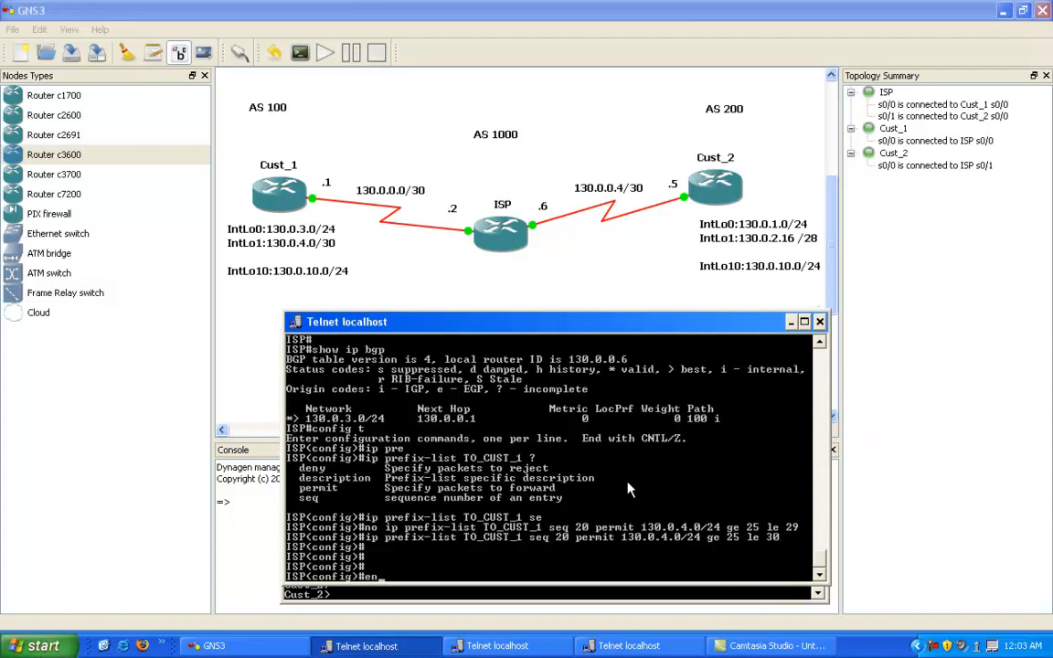
{"action": "type", "text": "d"}
{"action": "key", "text": "Return"}
{"action": "key", "text": "Return"}
{"action": "key", "text": "Return"}
{"action": "key", "text": "Return"}
{"action": "key", "text": "Return"}
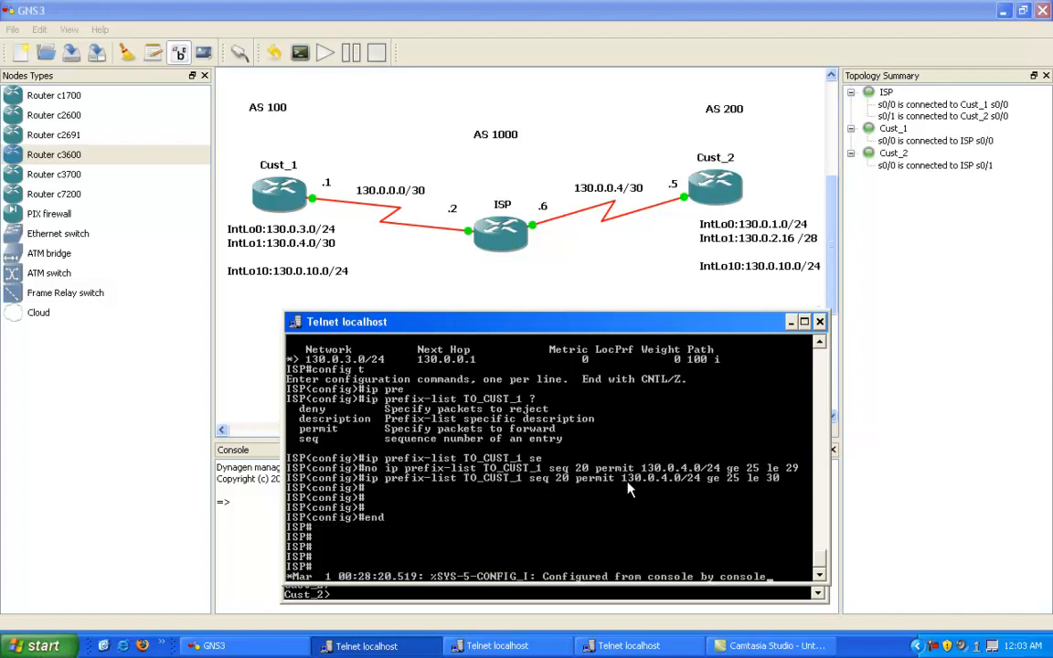
{"action": "key", "text": "Return"}
{"action": "key", "text": "Return"}
{"action": "type", "text": "show ip bgp"}
{"action": "key", "text": "Up"}
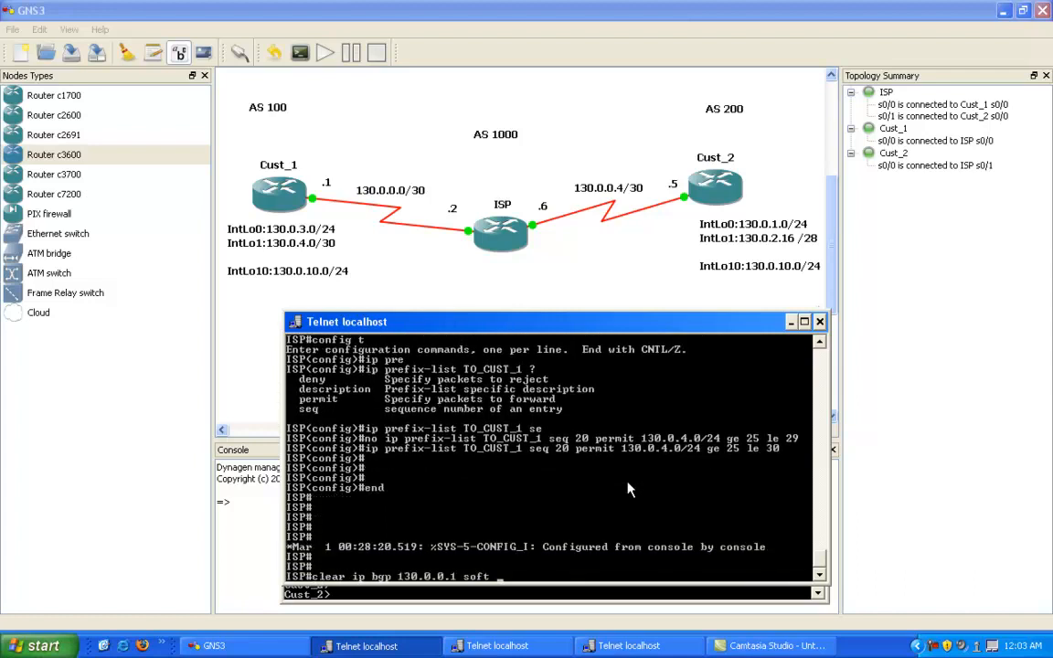
{"action": "key", "text": "Return"}
{"action": "key", "text": "Return"}
{"action": "key", "text": "Return"}
{"action": "key", "text": "Return"}
{"action": "key", "text": "Return"}
{"action": "key", "text": "Return"}
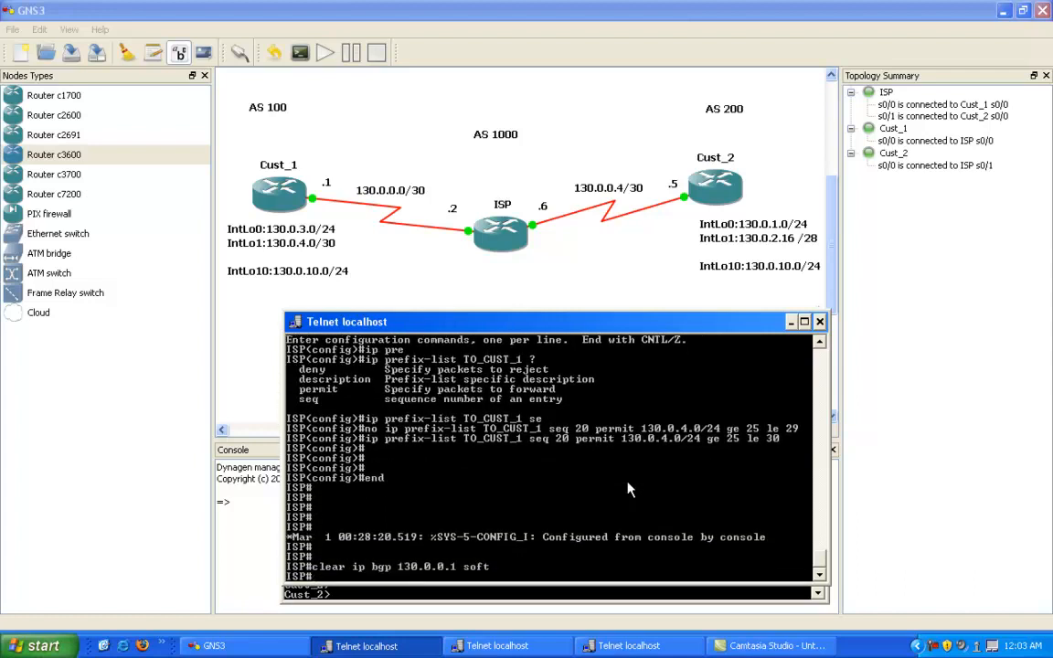
Step: Display ISP's BGP table again, highlight the 130.0.4.0/30 route, and clear the selection
{"action": "type", "text": "show ip bgp"}
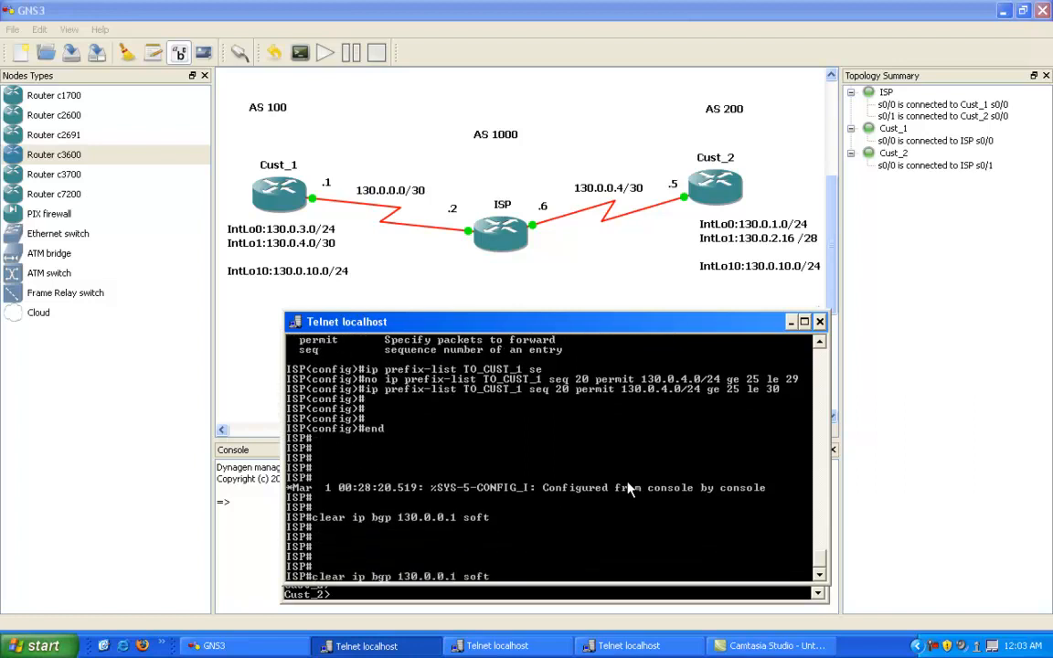
{"action": "key", "text": "Return"}
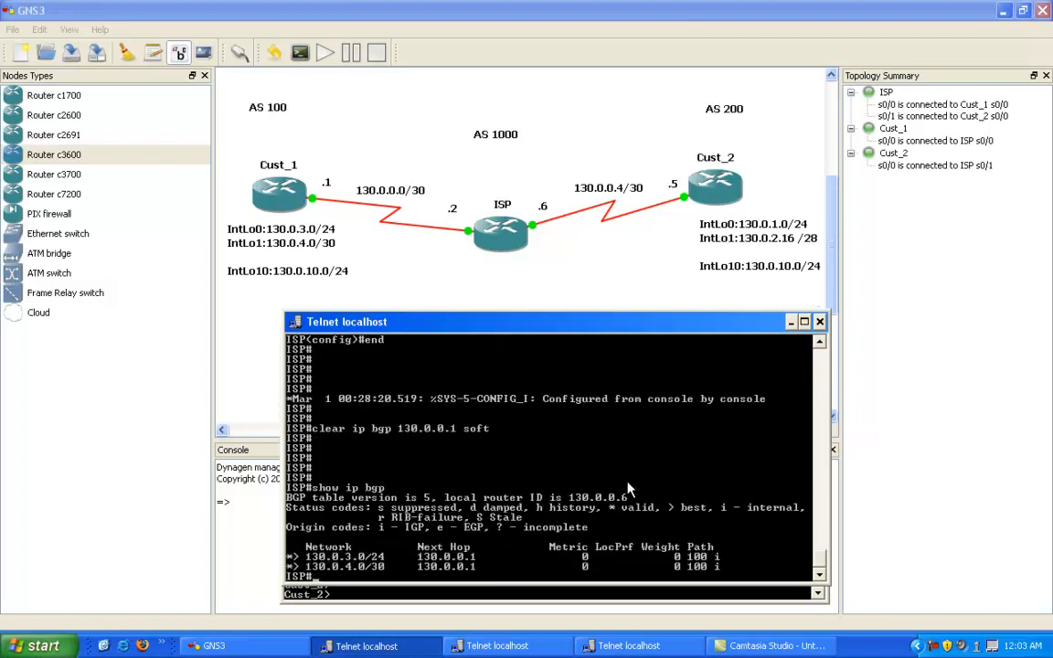
{"action": "right_click", "coordinate": [360, 524]}
{"action": "left_click", "coordinate": [379, 533]}
{"action": "left_click_drag", "start_coordinate": [287, 564], "coordinate": [731, 570]}
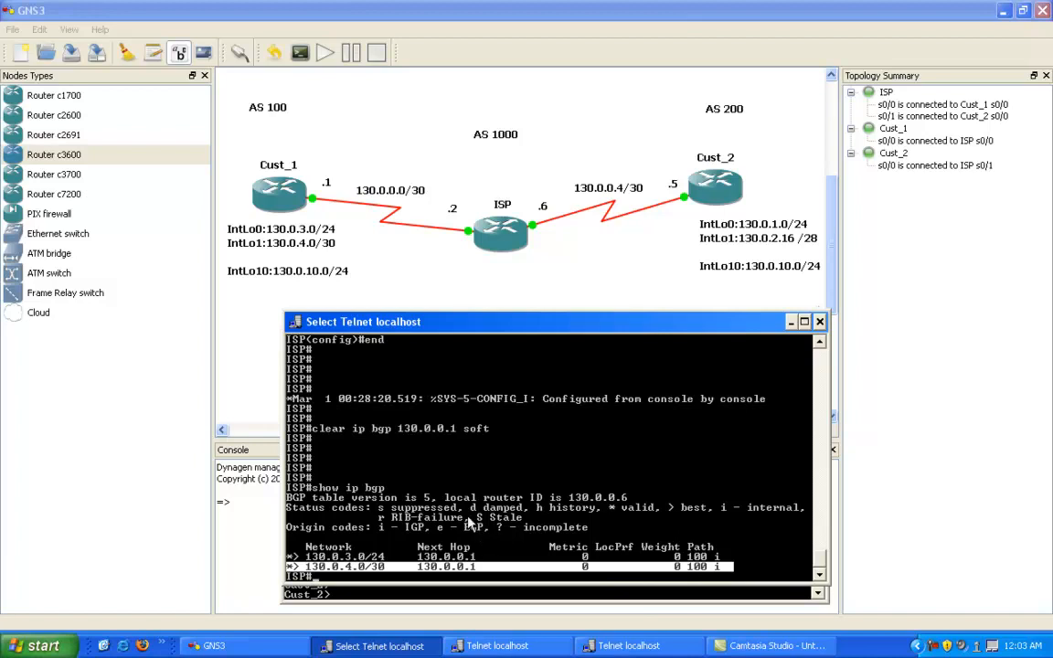
{"action": "right_click", "coordinate": [443, 461]}
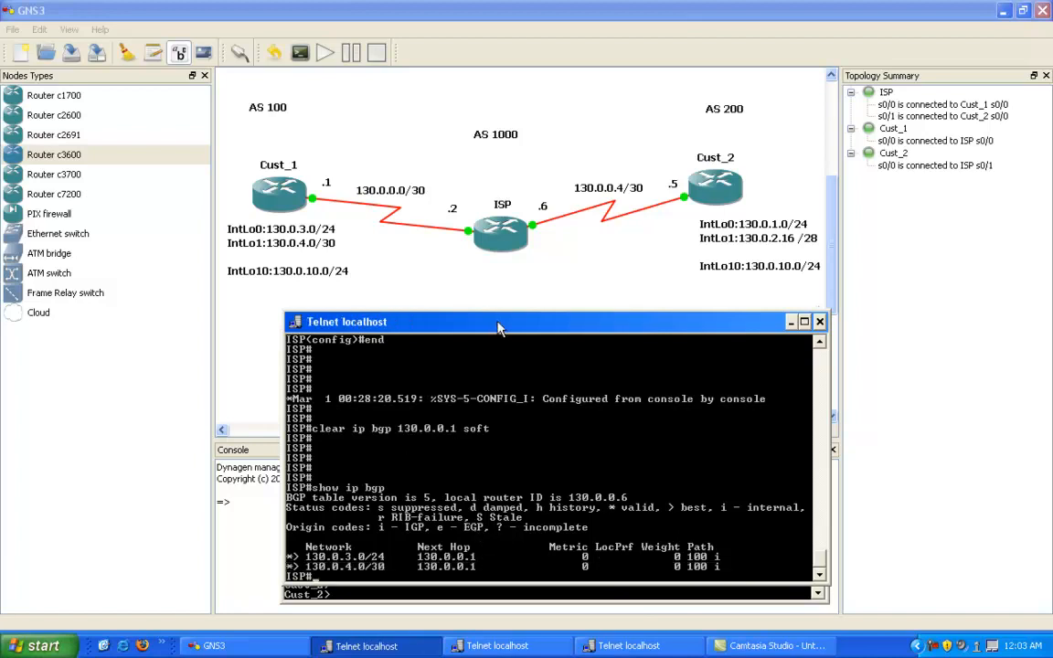
{"action": "left_click_drag", "start_coordinate": [503, 322], "coordinate": [445, 305]}
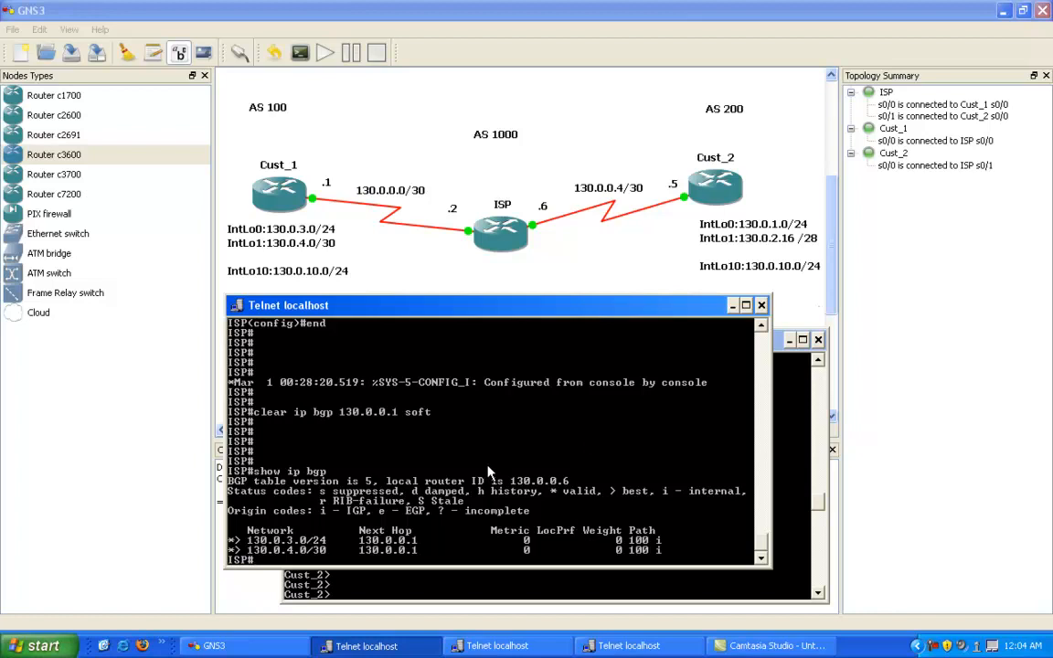
{"action": "left_click_drag", "start_coordinate": [424, 310], "coordinate": [478, 321]}
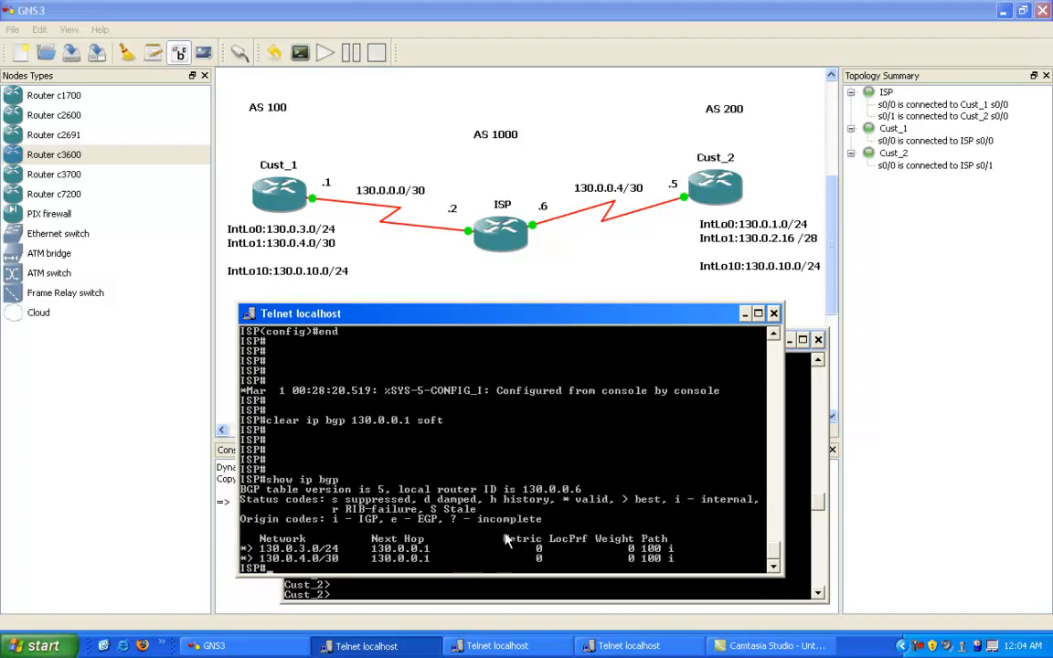
Step: Switch to the Cust_2 console and enter privileged mode
{"action": "left_click", "coordinate": [438, 583]}
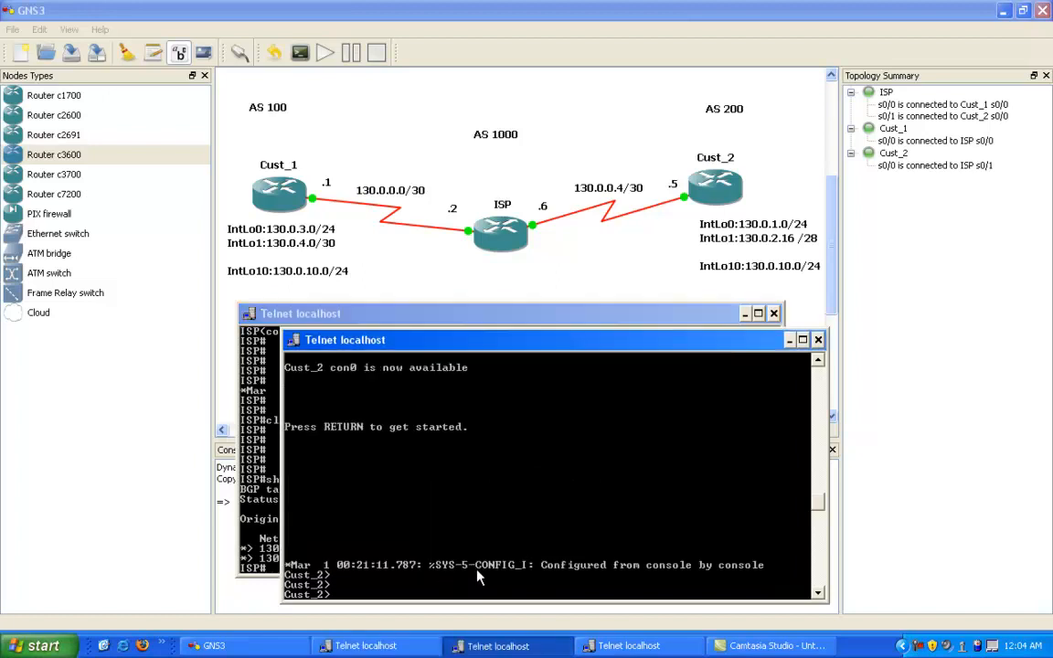
{"action": "key", "text": "Return"}
{"action": "type", "text": "en"}
{"action": "key", "text": "Return"}
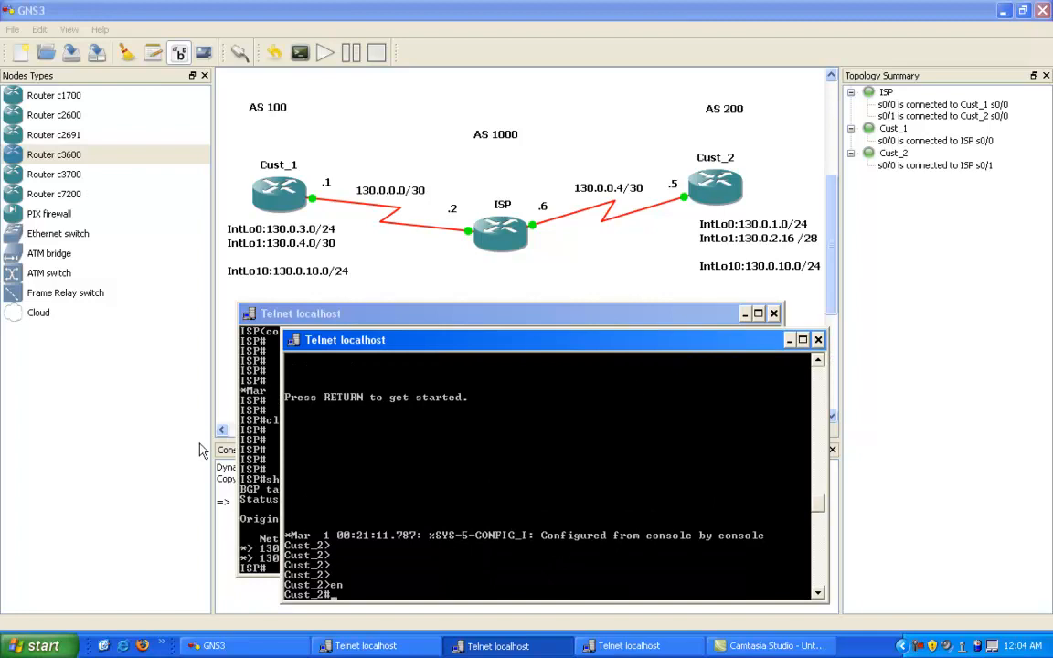
Step: Return to the ISP console and enter global configuration mode
{"action": "left_click", "coordinate": [239, 391]}
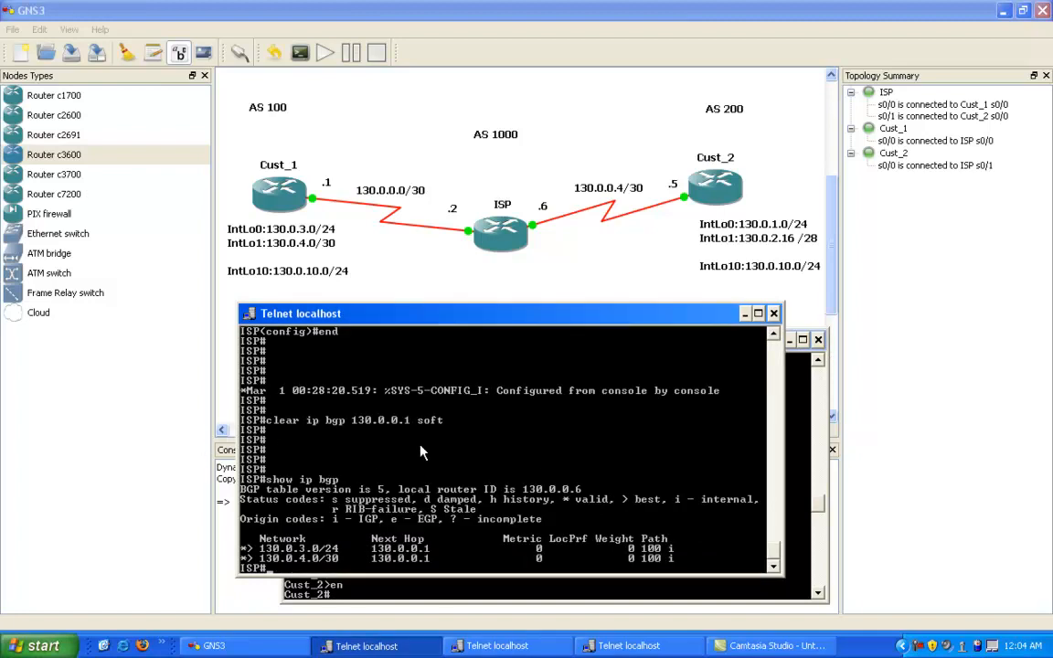
{"action": "type", "text": "coinfi"}
{"action": "key", "text": "BackSpace"}
{"action": "key", "text": "BackSpace"}
{"action": "key", "text": "BackSpace"}
{"action": "key", "text": "BackSpace"}
{"action": "type", "text": "nfig t"}
{"action": "key", "text": "Return"}
Step: Create prefix list TO_CUST_2 on ISP with sequence 10 permitting 130.0.1.0/24
{"action": "type", "text": "ip pr"}
{"action": "key", "text": "Tab"}
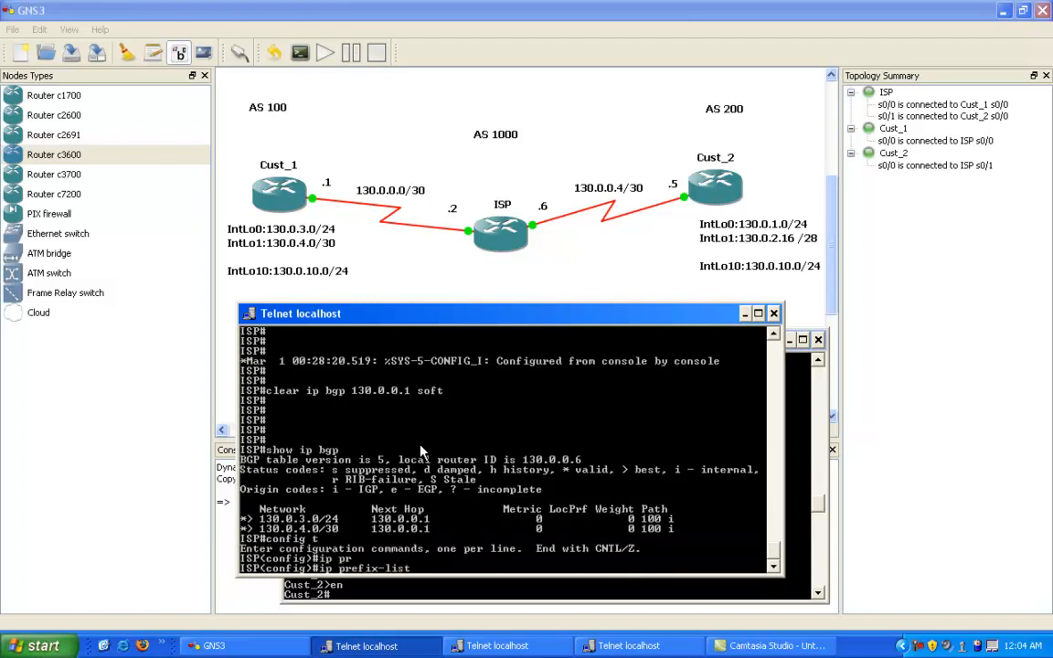
{"action": "type", "text": "TO_CUST_2 se"}
{"action": "key", "text": "Tab"}
{"action": "type", "text": "10"}
{"action": "type", "text": " ?perm"}
{"action": "key", "text": "Tab"}
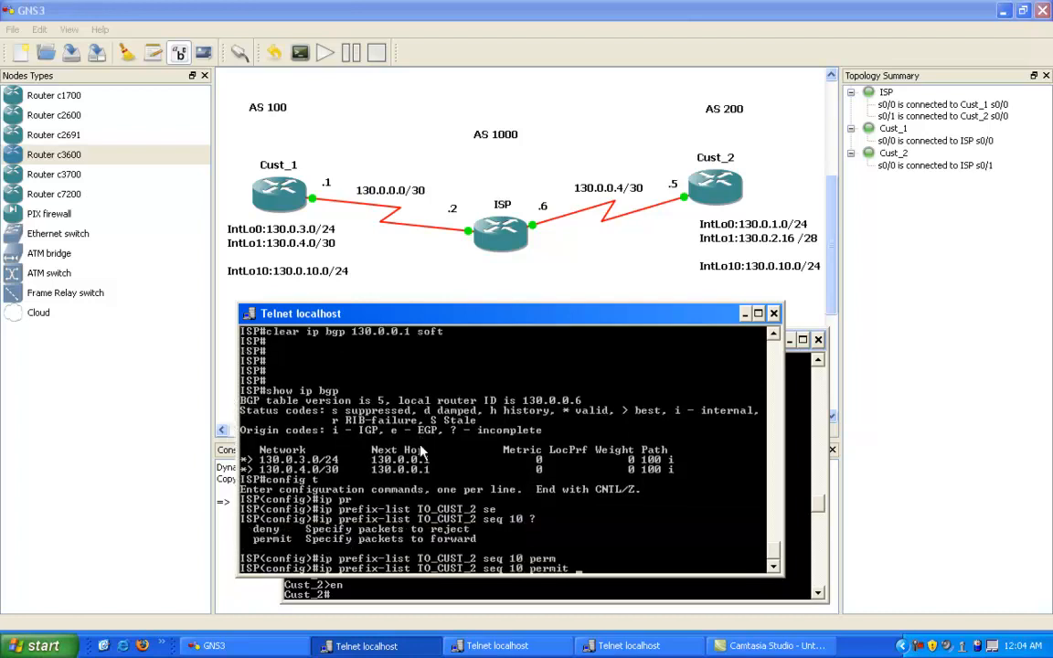
{"action": "type", "text": "130.0.1.0/24"}
{"action": "key", "text": "Return"}
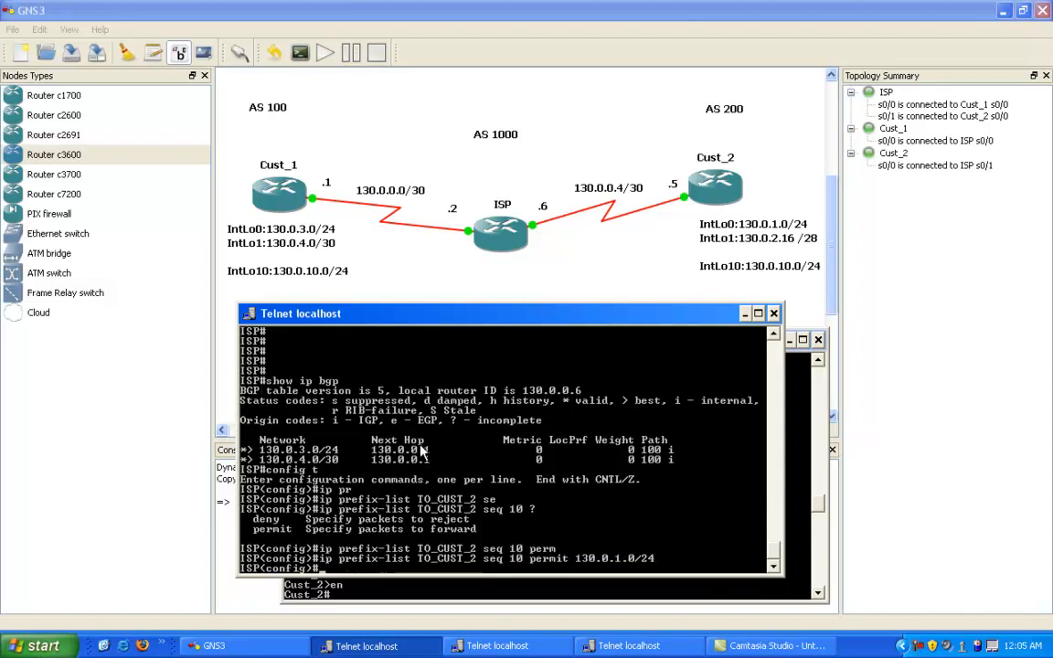
Step: Compose a TO_CUST_2 sequence 20 entry permitting 130.0.2.16/24, without submitting it
{"action": "key", "text": "Up"}
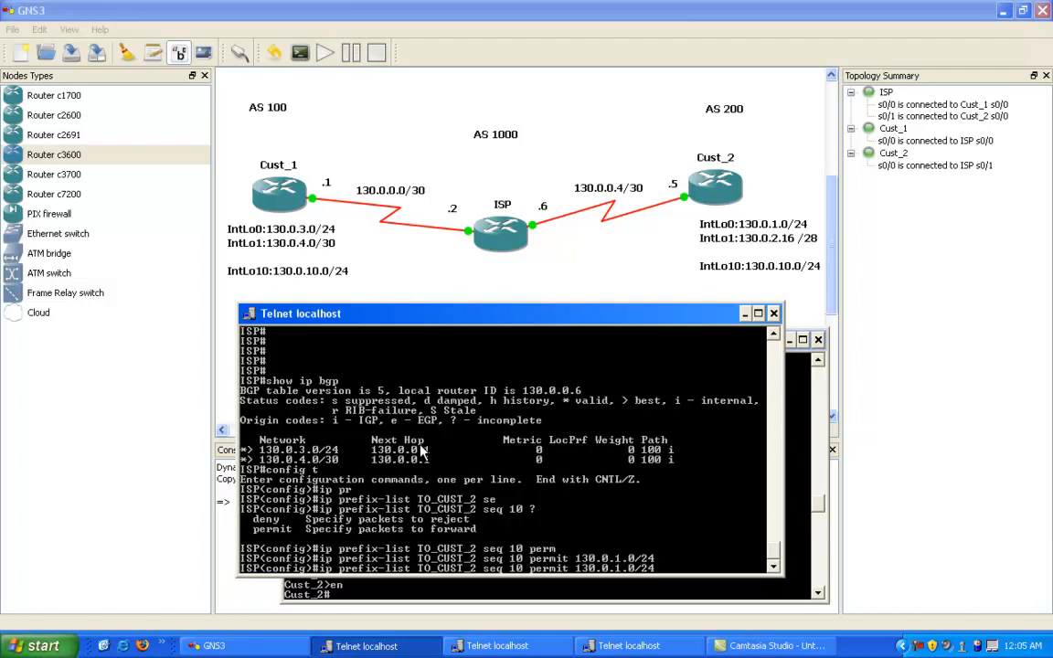
{"action": "key", "text": "BackSpace"}
{"action": "key", "text": "BackSpace"}
{"action": "key", "text": "BackSpace"}
{"action": "key", "text": "BackSpace"}
{"action": "key", "text": "BackSpace"}
{"action": "key", "text": "BackSpace"}
{"action": "key", "text": "BackSpace"}
{"action": "key", "text": "BackSpace"}
{"action": "key", "text": "BackSpace"}
{"action": "key", "text": "BackSpace"}
{"action": "key", "text": "BackSpace"}
{"action": "key", "text": "BackSpace"}
{"action": "key", "text": "BackSpace"}
{"action": "key", "text": "BackSpace"}
{"action": "key", "text": "BackSpace"}
{"action": "key", "text": "BackSpace"}
{"action": "key", "text": "BackSpace"}
{"action": "key", "text": "BackSpace"}
{"action": "key", "text": "BackSpace"}
{"action": "key", "text": "BackSpace"}
{"action": "key", "text": "BackSpace"}
{"action": "type", "text": "20 perm"}
{"action": "key", "text": "Tab"}
{"action": "type", "text": "130.0."}
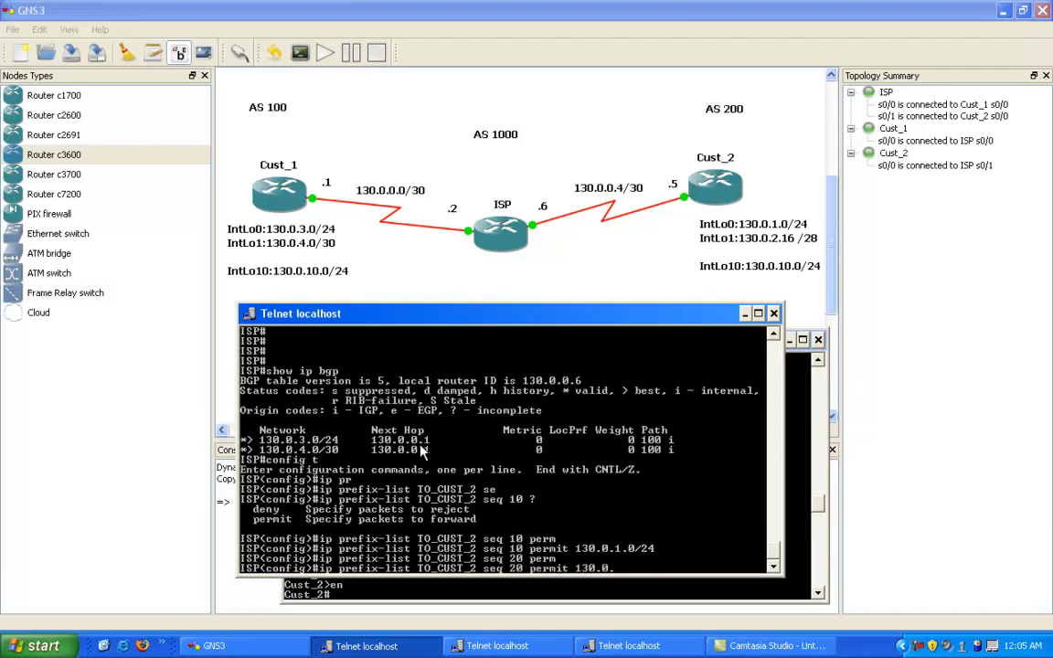
{"action": "type", "text": "2."}
{"action": "type", "text": "16/24"}
Step: Highlight the 130.0.2 portion of the sequence 20 prefix on ISP and clear the selection
{"action": "right_click", "coordinate": [528, 486]}
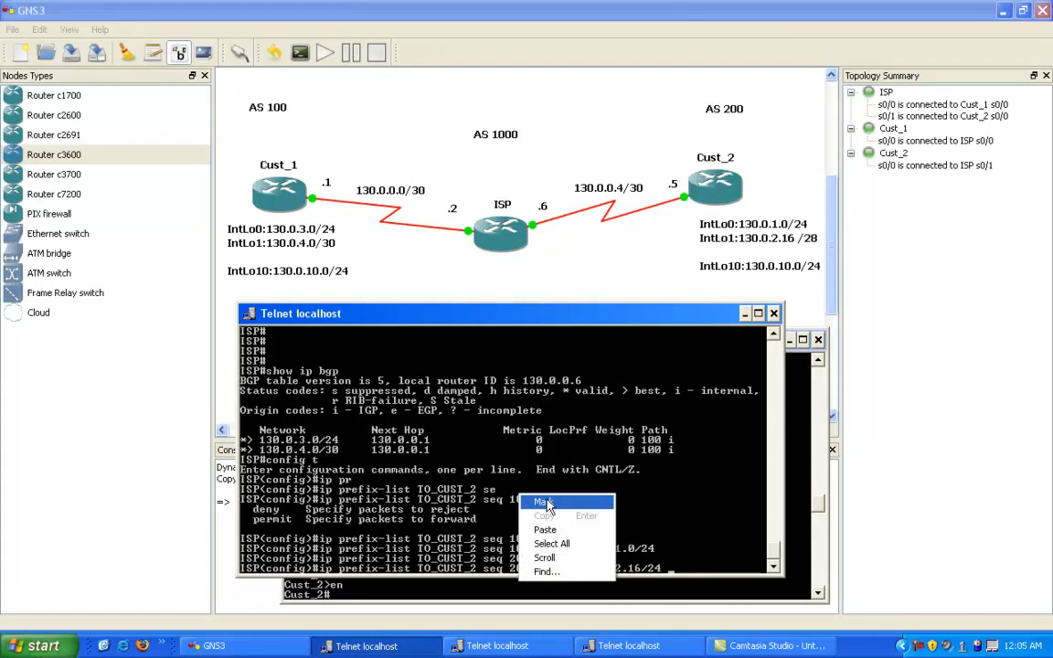
{"action": "left_click", "coordinate": [546, 498]}
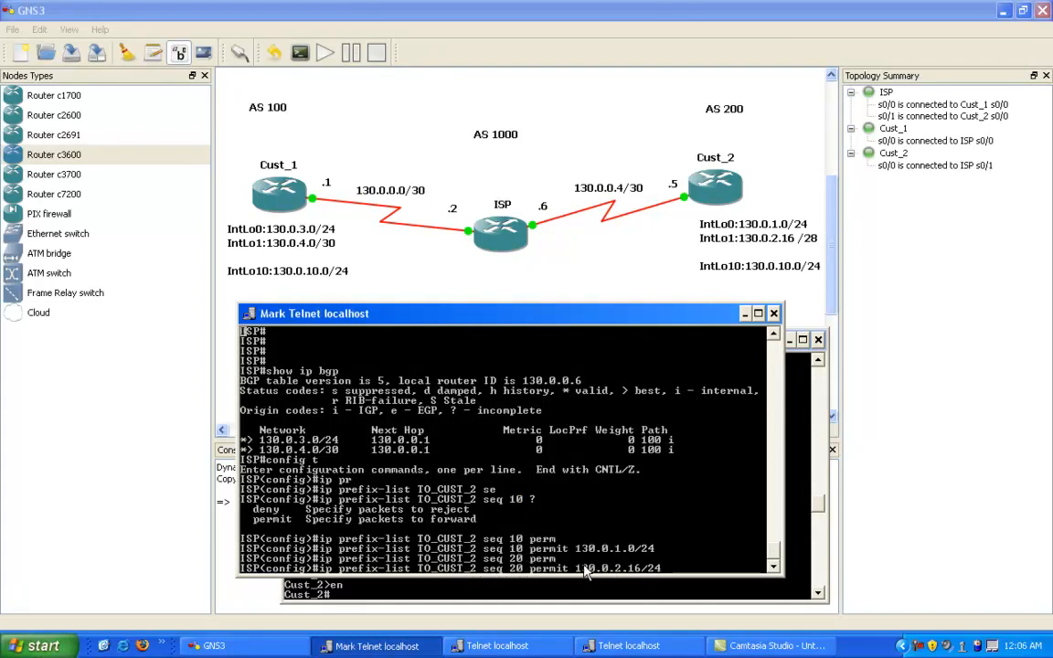
{"action": "left_click_drag", "start_coordinate": [577, 568], "coordinate": [626, 573]}
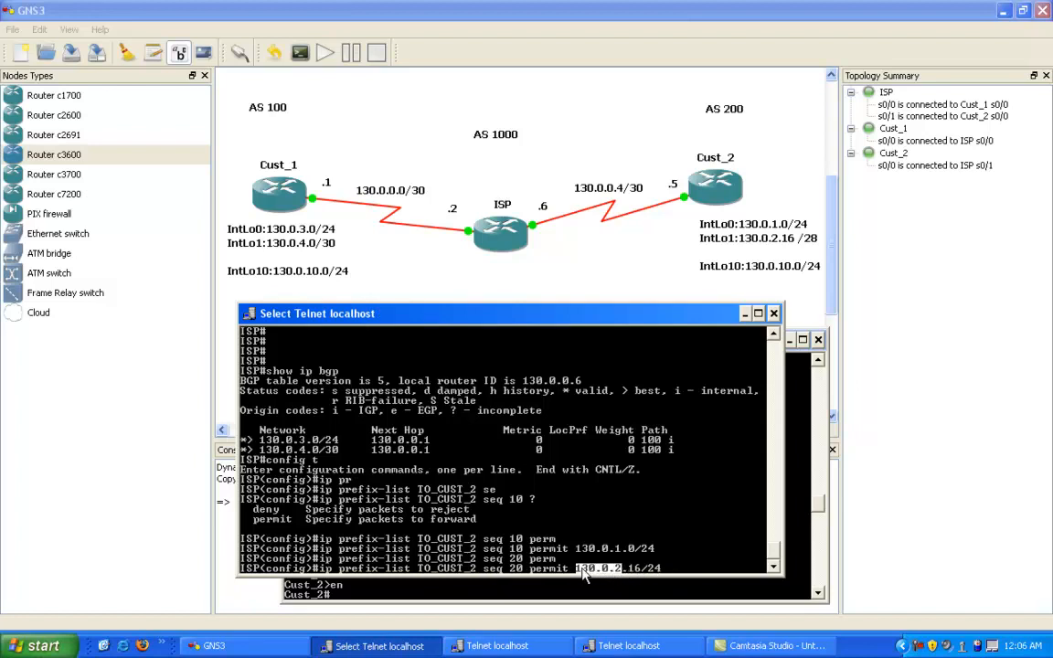
{"action": "right_click", "coordinate": [671, 573]}
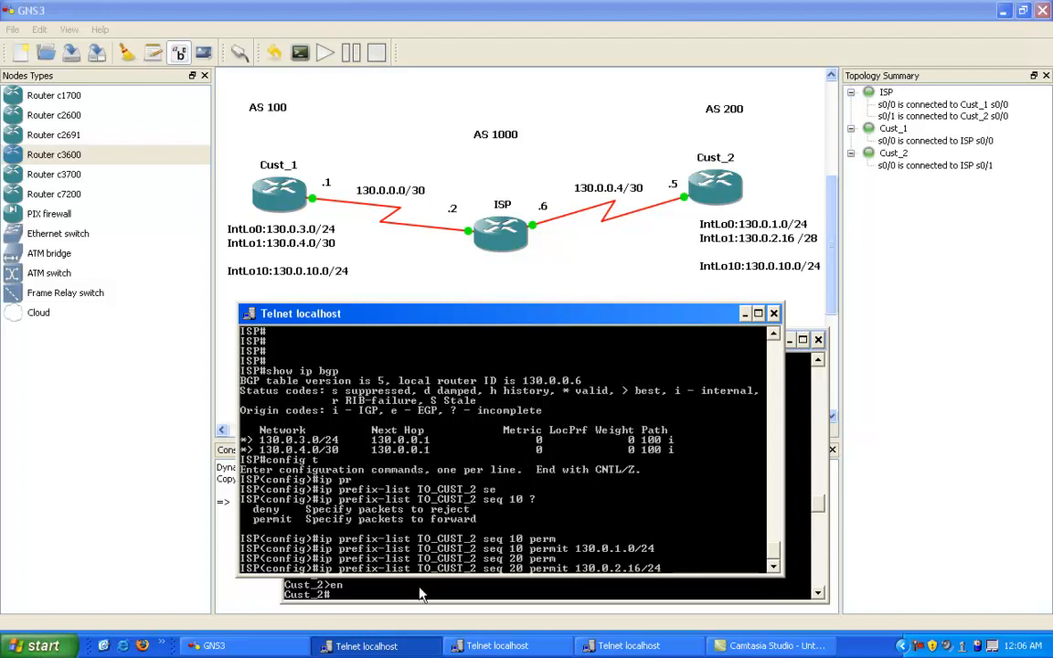
Step: Display Cust_2's routing table, highlight the connected 130.0.2.16/28 Loopback1 route, and clear the selection
{"action": "left_click", "coordinate": [466, 582]}
{"action": "type", "text": "show ip route"}
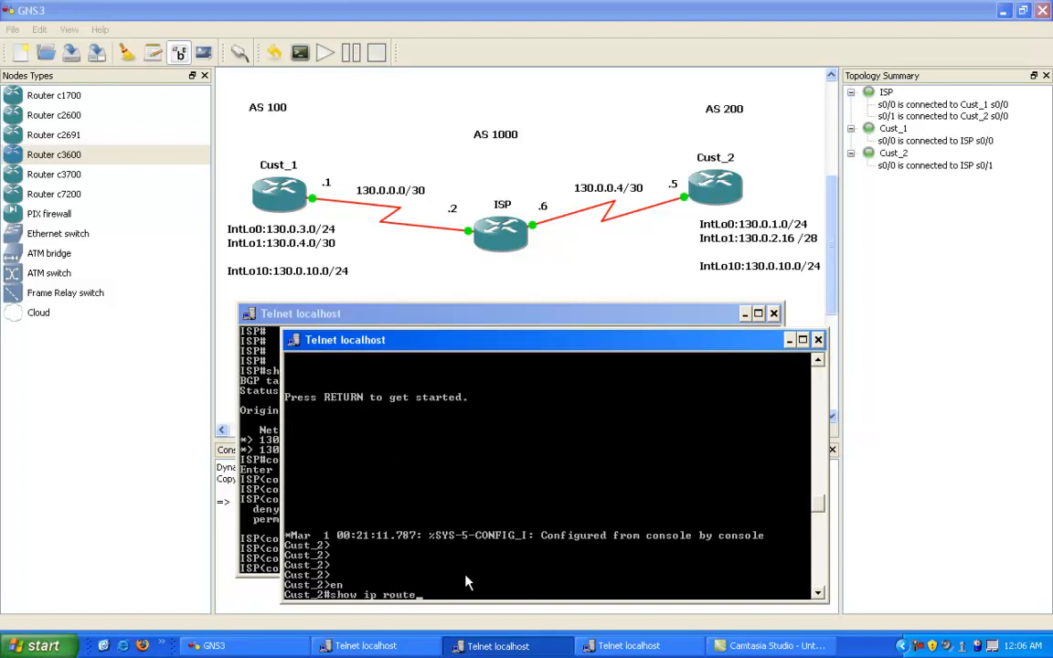
{"action": "key", "text": "Return"}
{"action": "right_click", "coordinate": [454, 507]}
{"action": "left_click", "coordinate": [466, 514]}
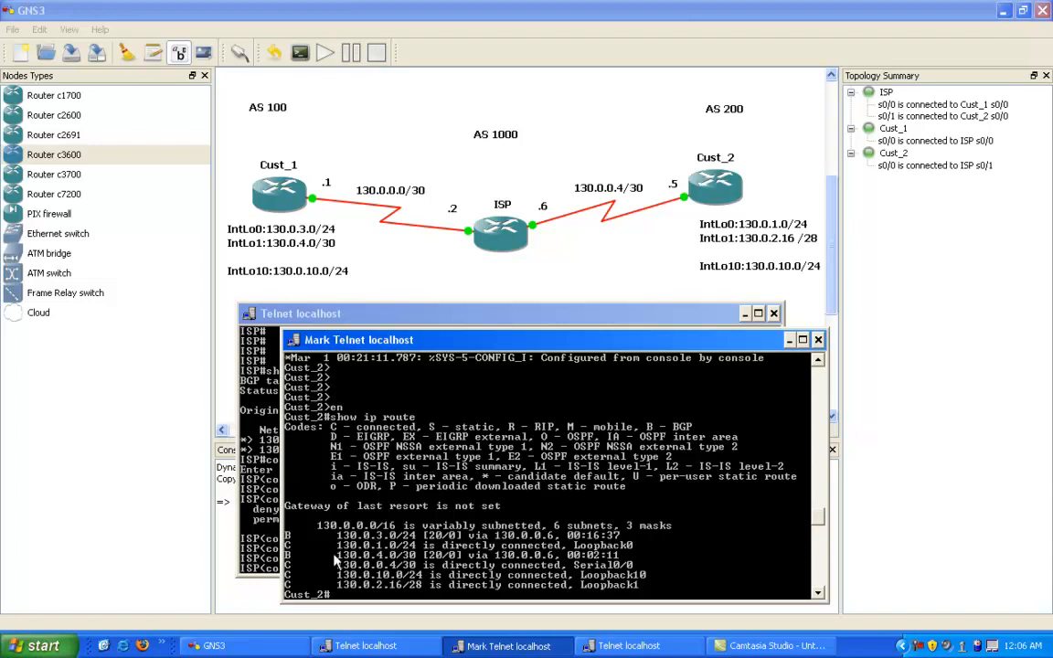
{"action": "left_click", "coordinate": [288, 567]}
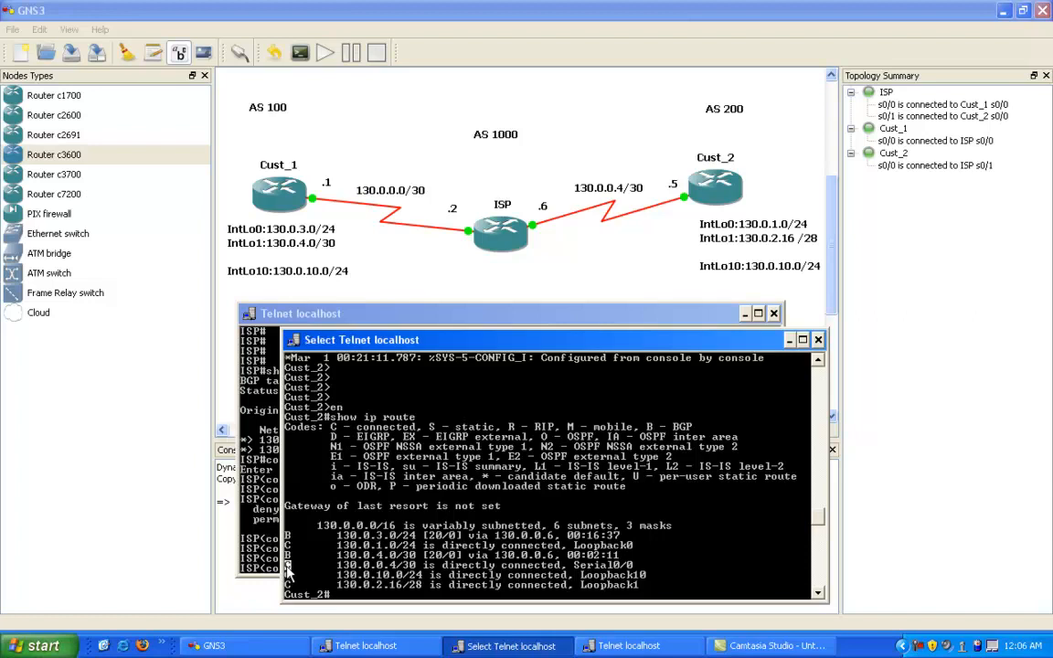
{"action": "left_click_drag", "start_coordinate": [288, 569], "coordinate": [637, 586]}
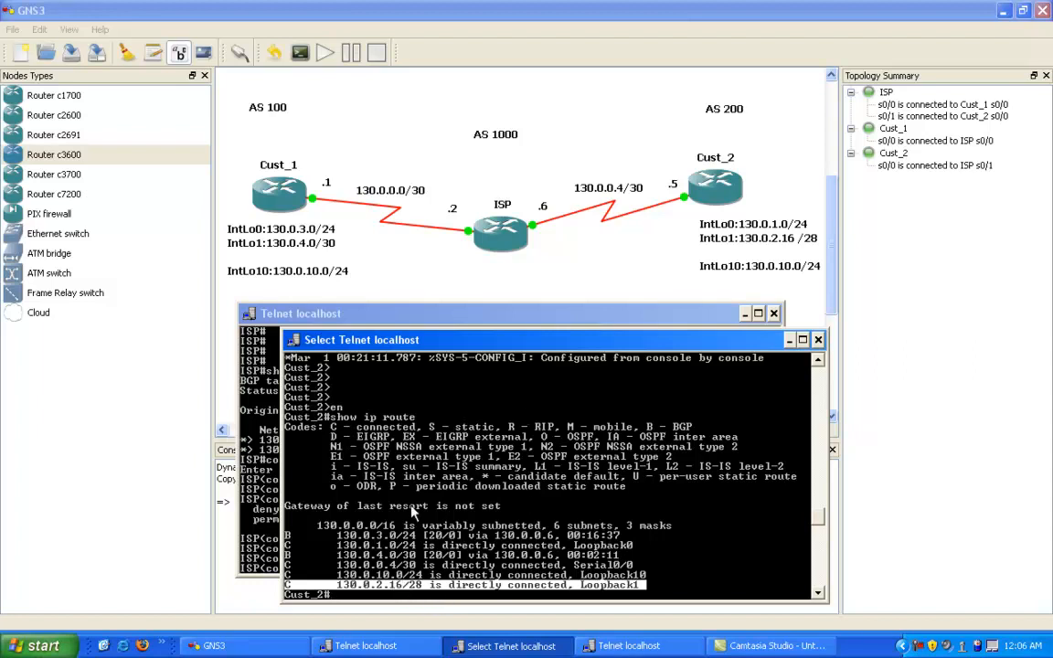
{"action": "right_click", "coordinate": [426, 561]}
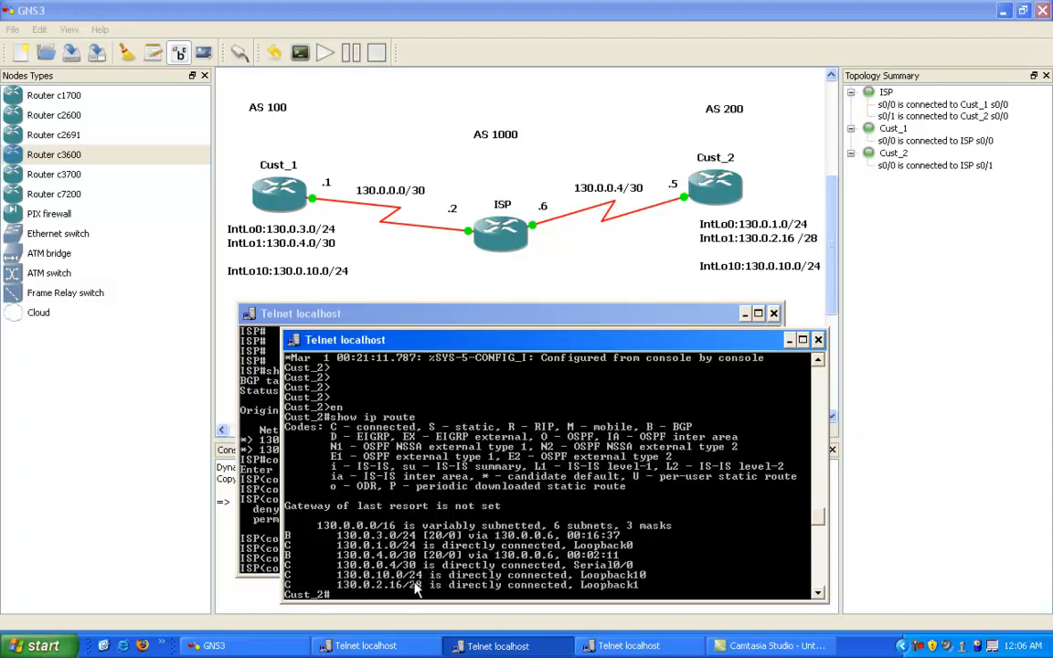
Step: Complete the pending TO_CUST_2 sequence 20 entry on ISP with ge 29 and submit it
{"action": "left_click", "coordinate": [247, 431]}
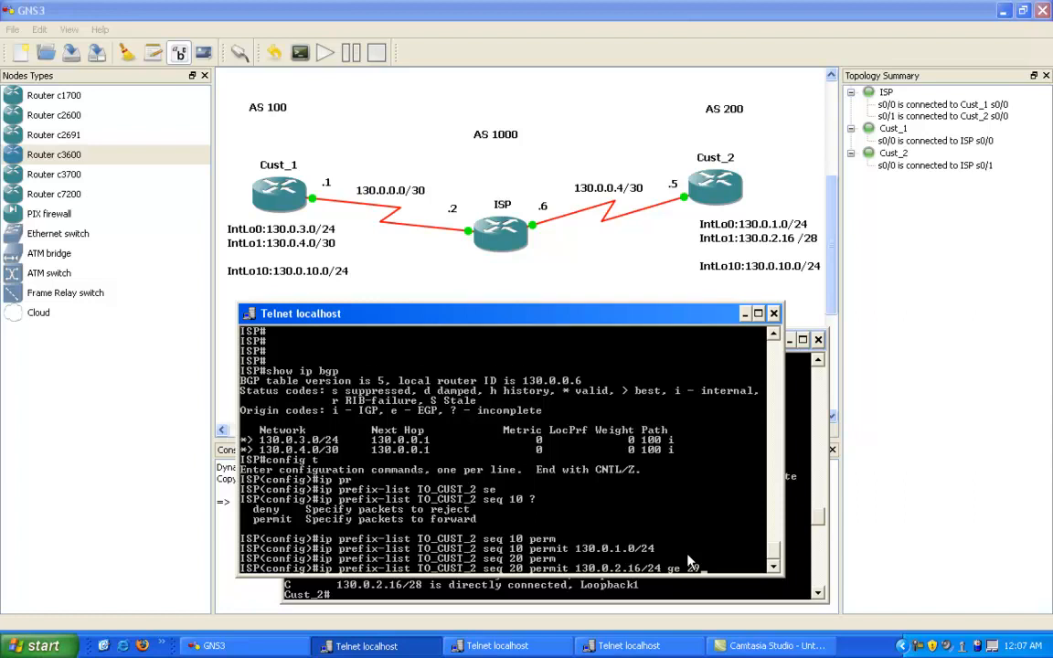
{"action": "key", "text": "Return"}
{"action": "key", "text": "Return"}
{"action": "key", "text": "Return"}
{"action": "key", "text": "Return"}
{"action": "key", "text": "Return"}
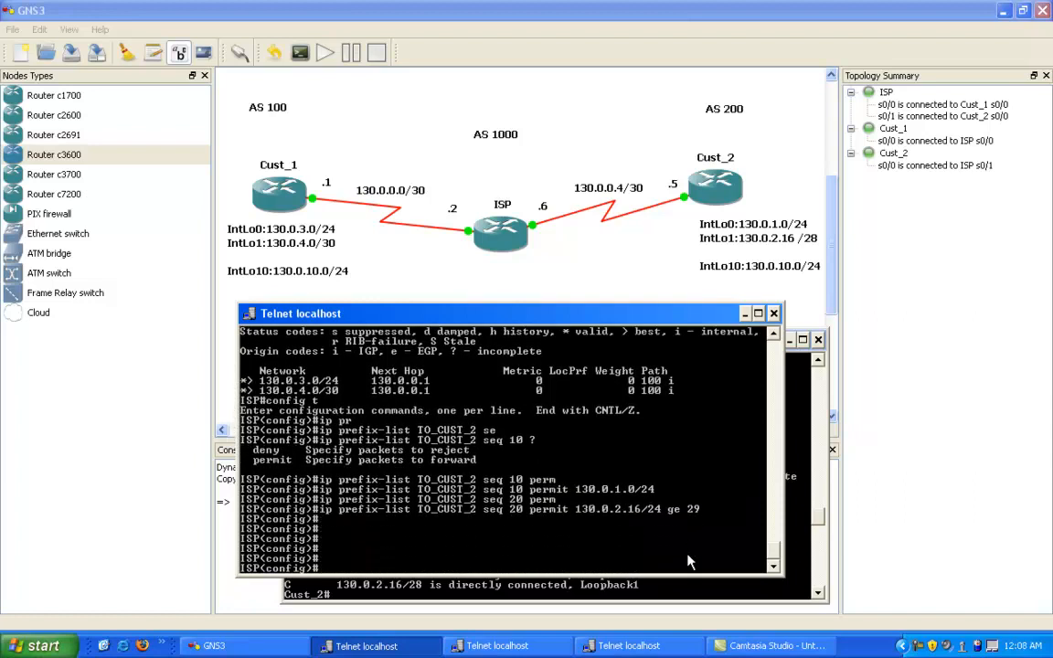
Step: Leave configuration mode on ISP
{"action": "type", "text": "end"}
{"action": "key", "text": "Return"}
{"action": "key", "text": "Return"}
{"action": "key", "text": "Return"}
{"action": "key", "text": "Return"}
{"action": "key", "text": "Return"}
{"action": "key", "text": "Return"}
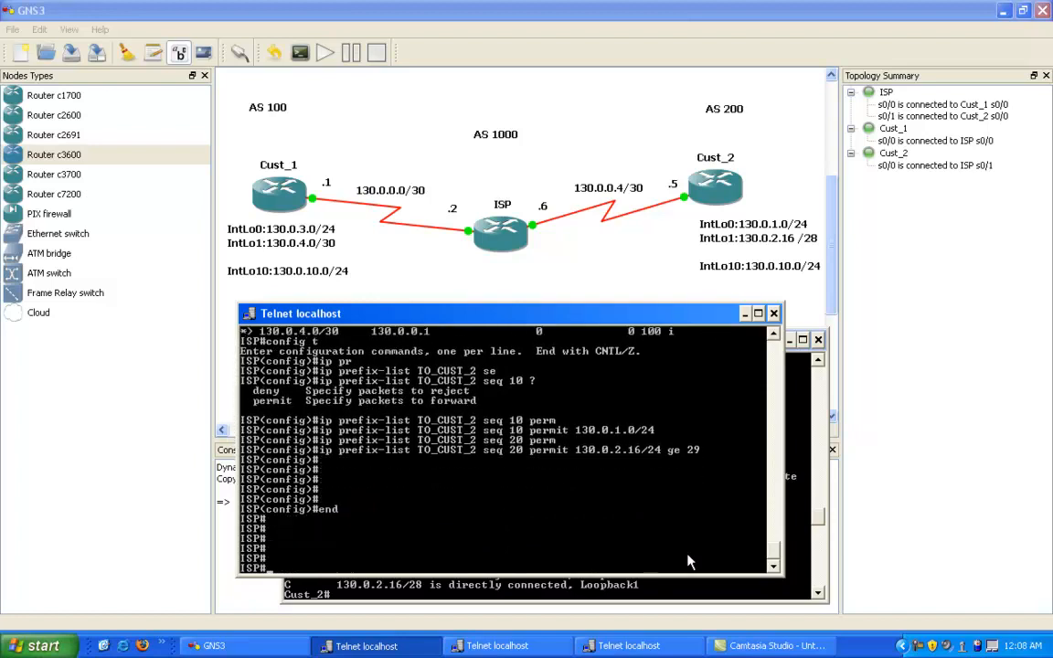
{"action": "key", "text": "Return"}
{"action": "key", "text": "Return"}
{"action": "key", "text": "Return"}
{"action": "key", "text": "Return"}
{"action": "key", "text": "Return"}
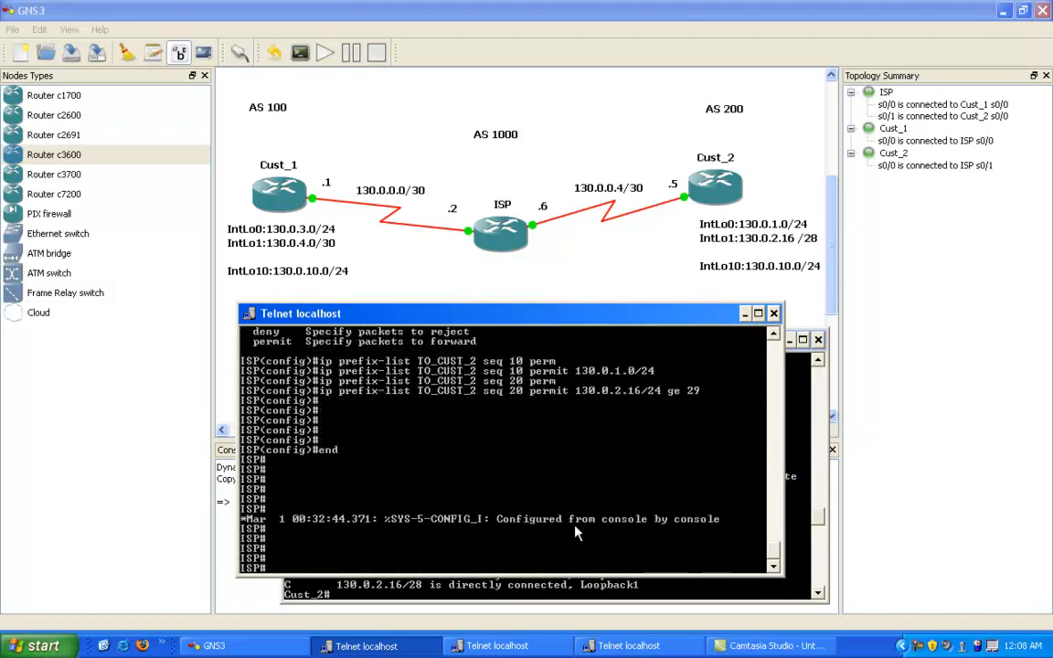
Step: Enter BGP router configuration for AS 1000 on ISP
{"action": "type", "text": "cn"}
{"action": "key", "text": "BackSpace"}
{"action": "type", "text": "onfig t"}
{"action": "key", "text": "Return"}
{"action": "type", "text": "router b"}
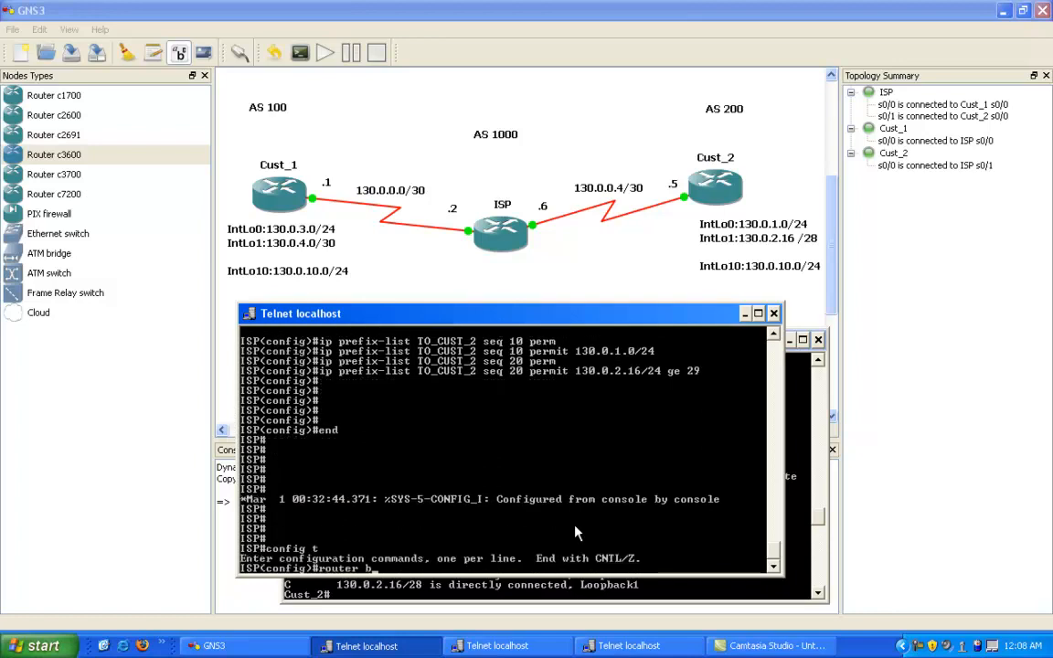
{"action": "type", "text": "gp 1000"}
{"action": "key", "text": "Return"}
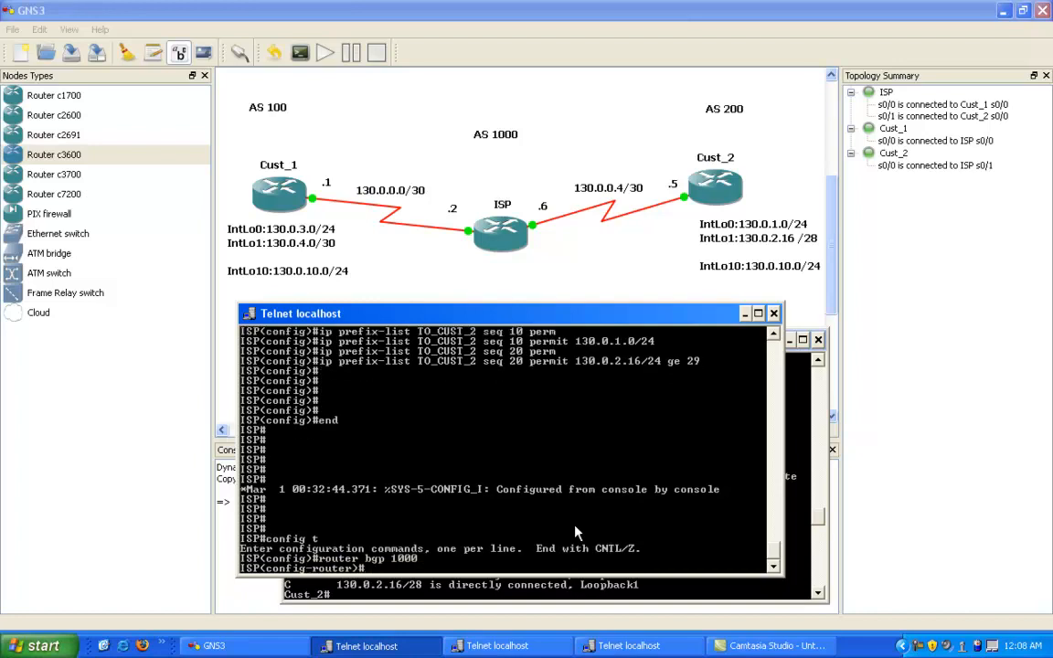
Step: Apply prefix list TO_CUST_2 inbound to BGP neighbor 130.0.0.5 and leave configuration mode
{"action": "type", "text": "neigh"}
{"action": "key", "text": "Tab"}
{"action": "type", "text": "1"}
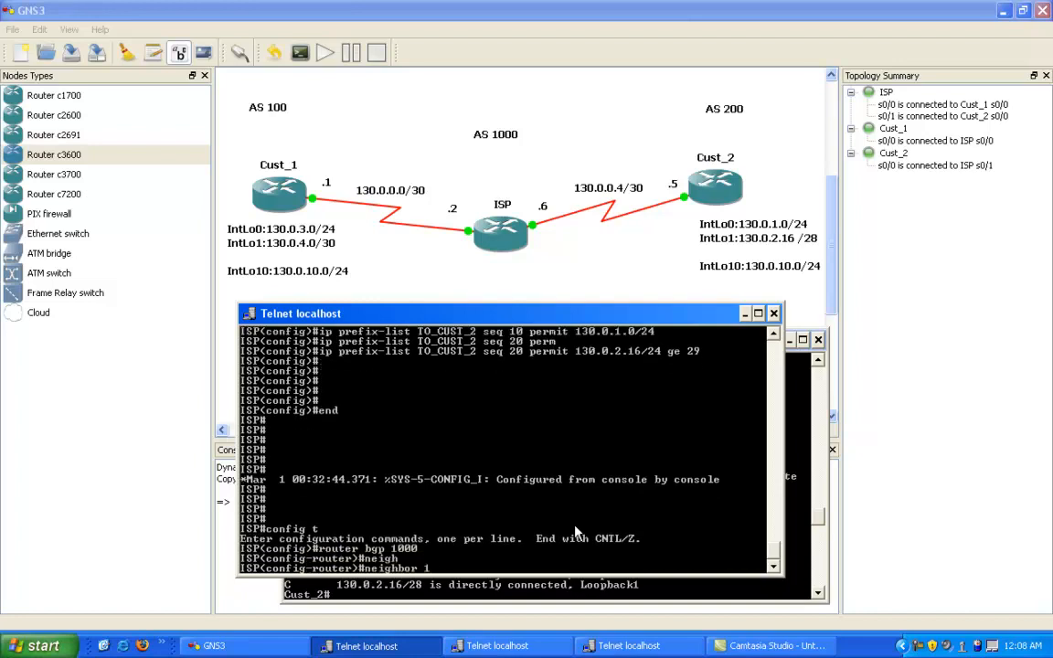
{"action": "type", "text": "30.0.0.5"}
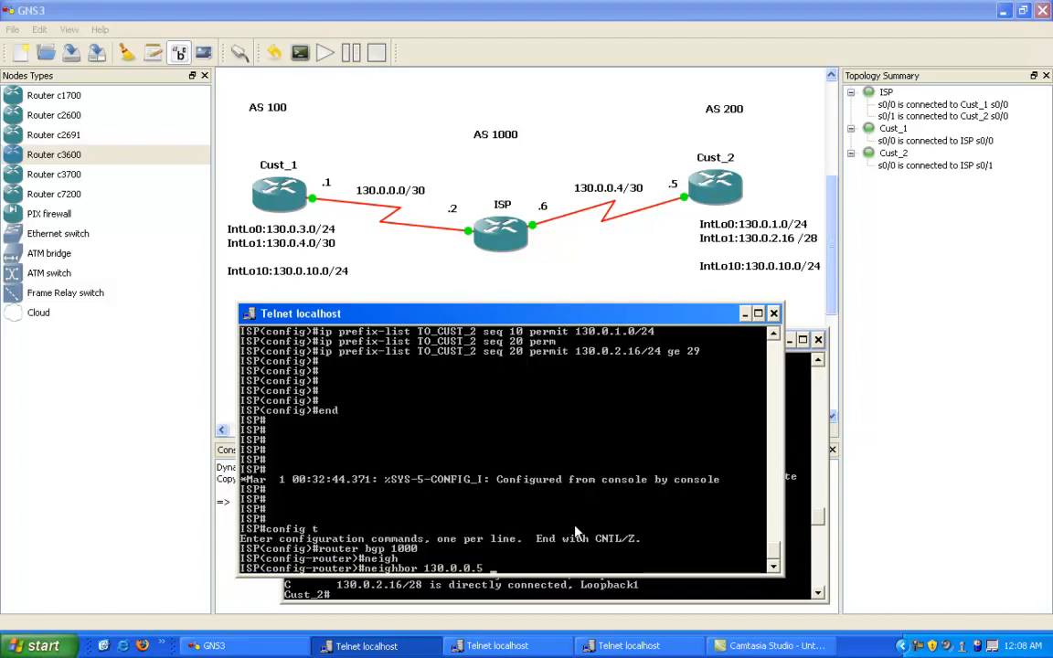
{"action": "type", "text": " pre"}
{"action": "key", "text": "Tab"}
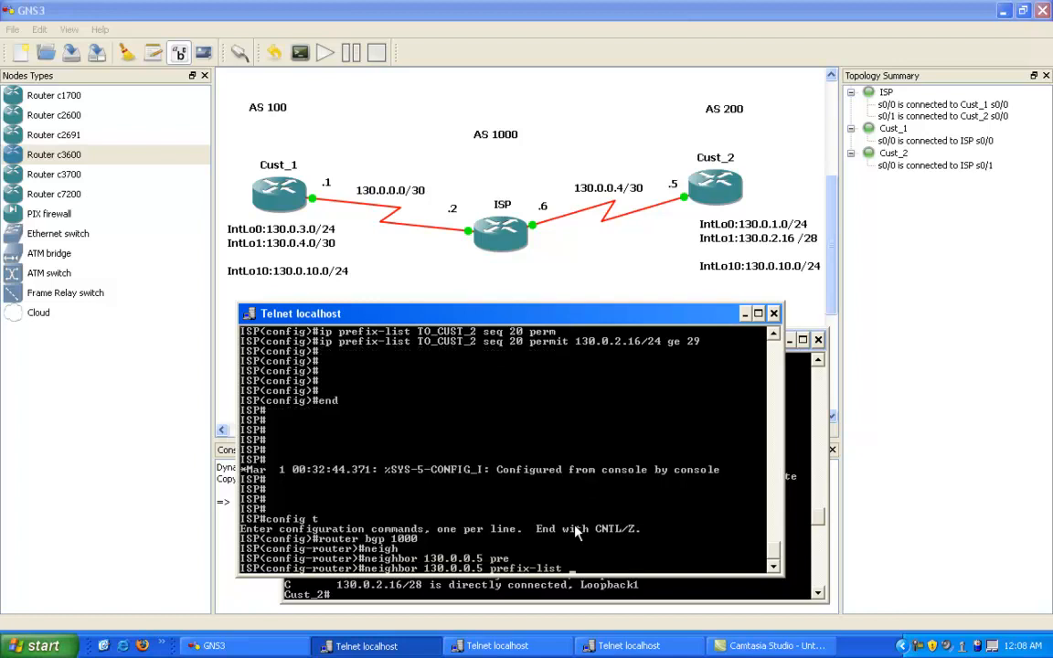
{"action": "type", "text": "TO_CUST_2 in"}
{"action": "key", "text": "Return"}
{"action": "key", "text": "Return"}
{"action": "key", "text": "Return"}
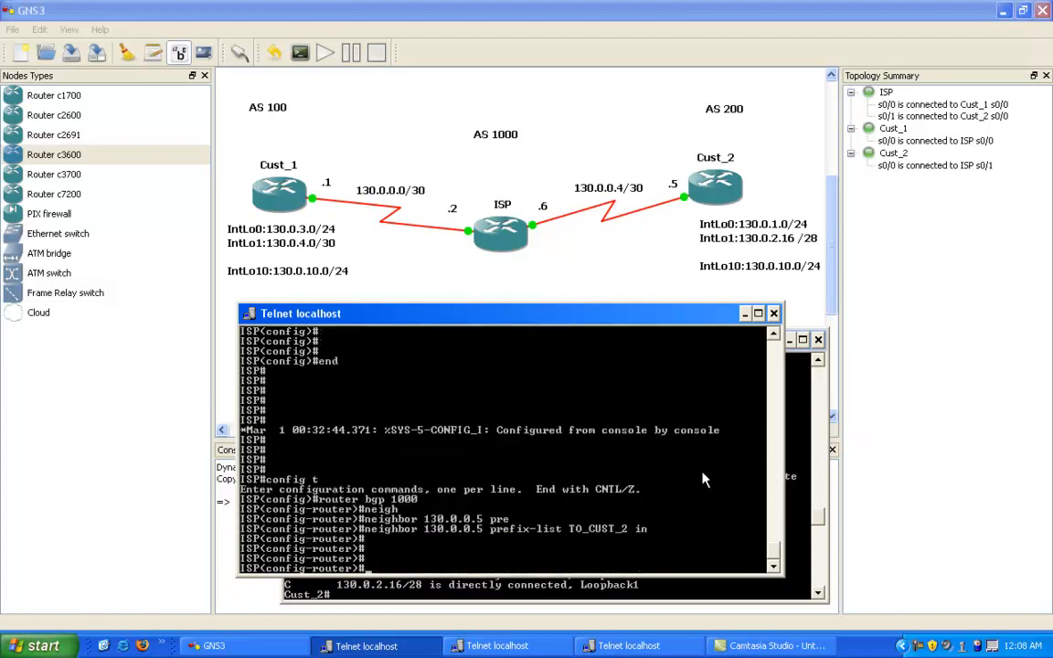
{"action": "type", "text": "end"}
{"action": "key", "text": "Return"}
{"action": "type", "text": "clear"}
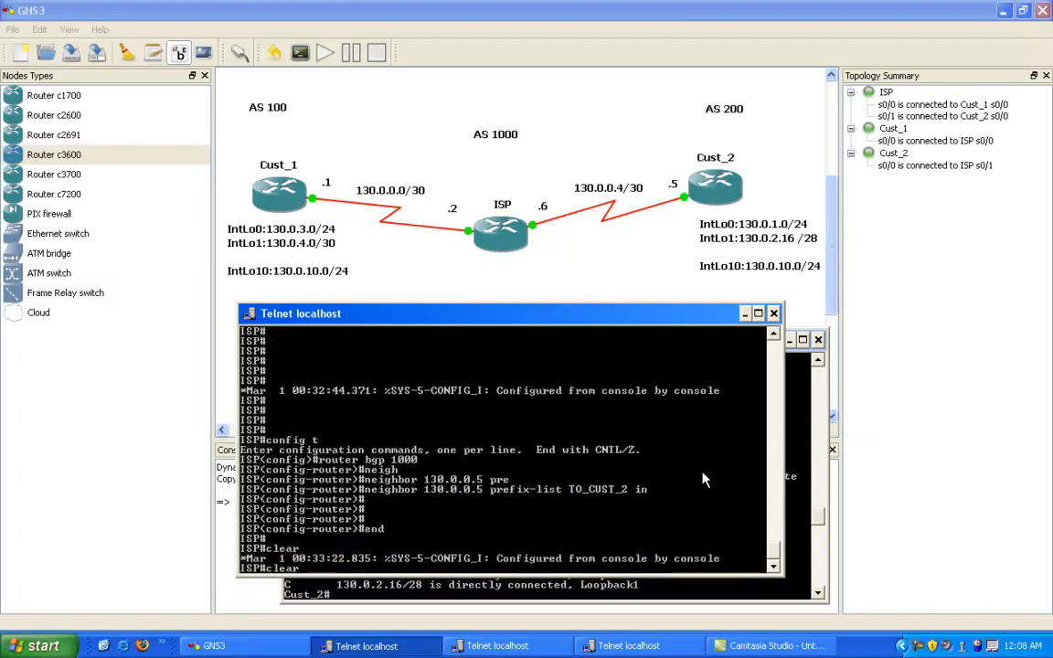
{"action": "type", "text": " i"}
{"action": "type", "text": "30.0"}
{"action": "type", "text": "0.5"}
{"action": "type", "text": " so"}
{"action": "key", "text": "ctrl+c"}
Step: Soft-clear ISP's BGP session with neighbor 130.0.0.5
{"action": "type", "text": "clear"}
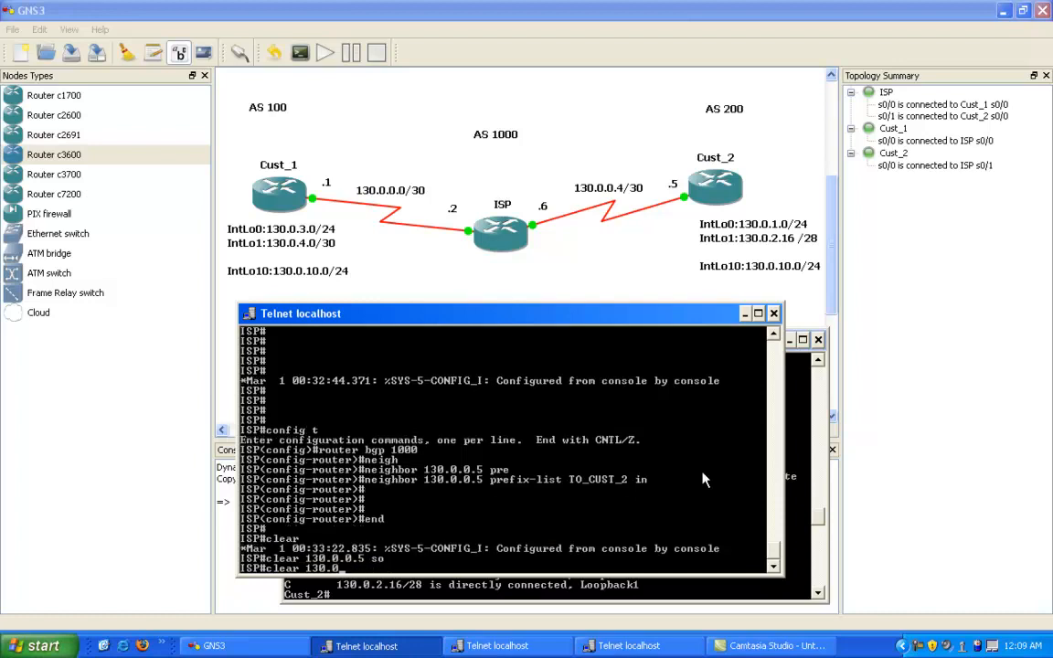
{"action": "type", "text": " ip bgp 130."}
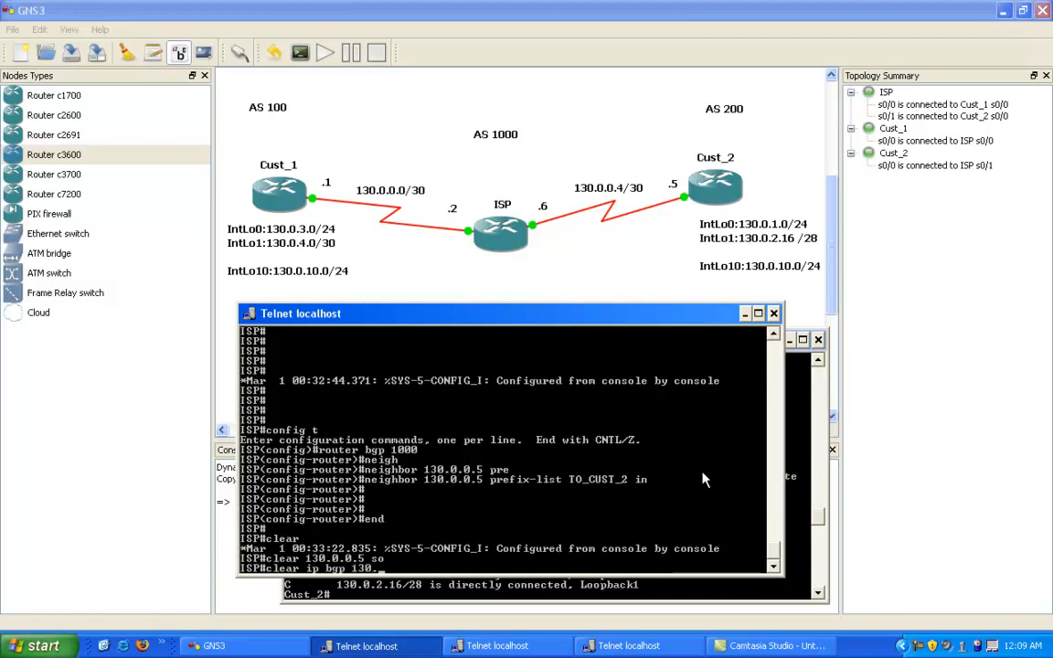
{"action": "type", "text": "0.0.5 so"}
{"action": "key", "text": "Tab"}
{"action": "key", "text": "Return"}
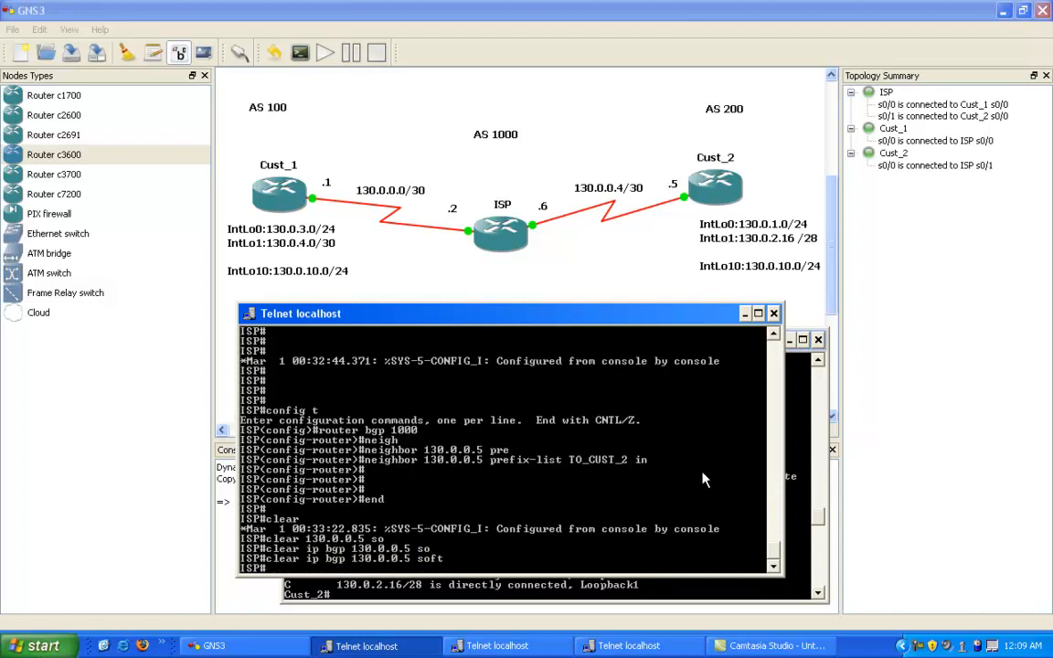
{"action": "key", "text": "Return"}
{"action": "key", "text": "Return"}
{"action": "key", "text": "Return"}
{"action": "key", "text": "Return"}
Step: Display ISP's BGP table to check the routes accepted from Cust_2
{"action": "type", "text": "sh"}
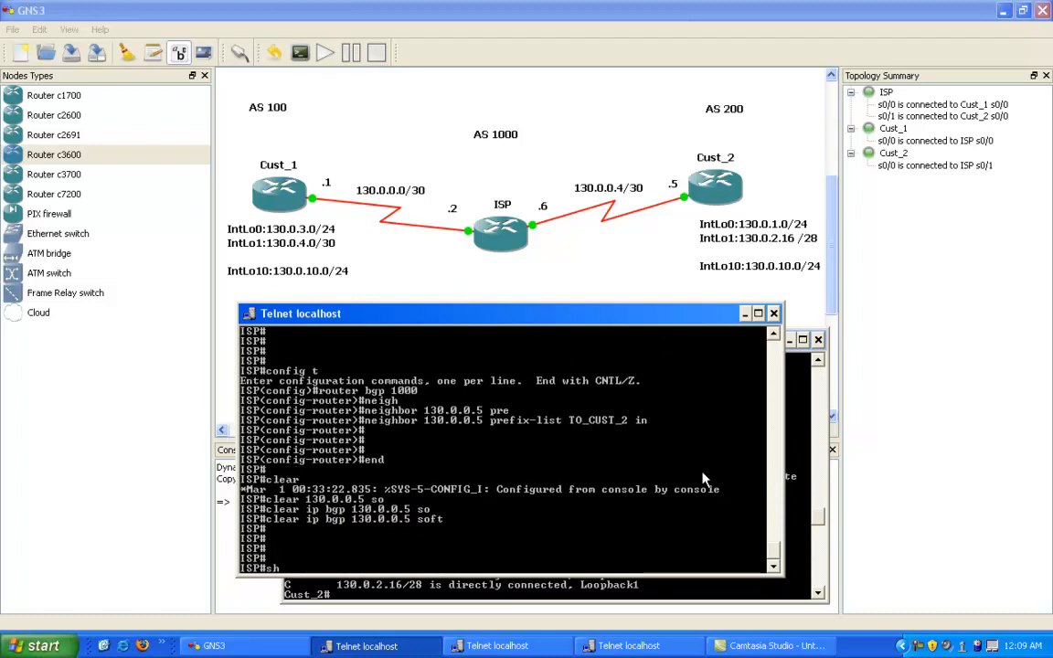
{"action": "type", "text": "ow ip bgp"}
{"action": "key", "text": "BackSpace"}
{"action": "key", "text": "BackSpace"}
{"action": "type", "text": "gp"}
{"action": "key", "text": "Return"}
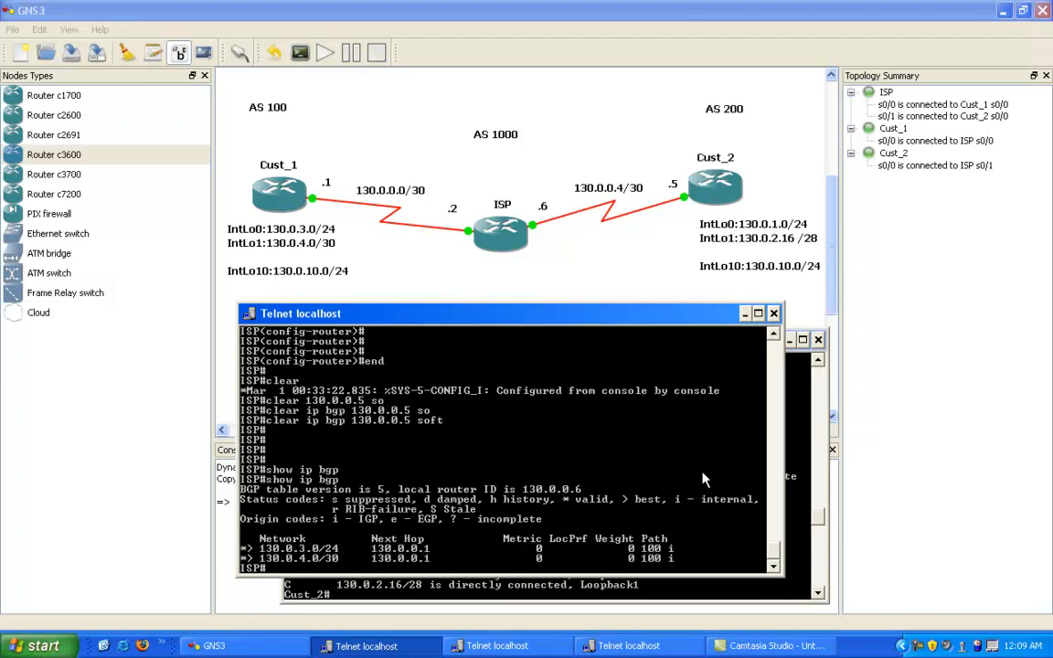
Step: Display the prefix lists configured on ISP, then show its BGP table once more
{"action": "type", "text": "show ip pref"}
{"action": "key", "text": "Tab"}
{"action": "key", "text": "Return"}
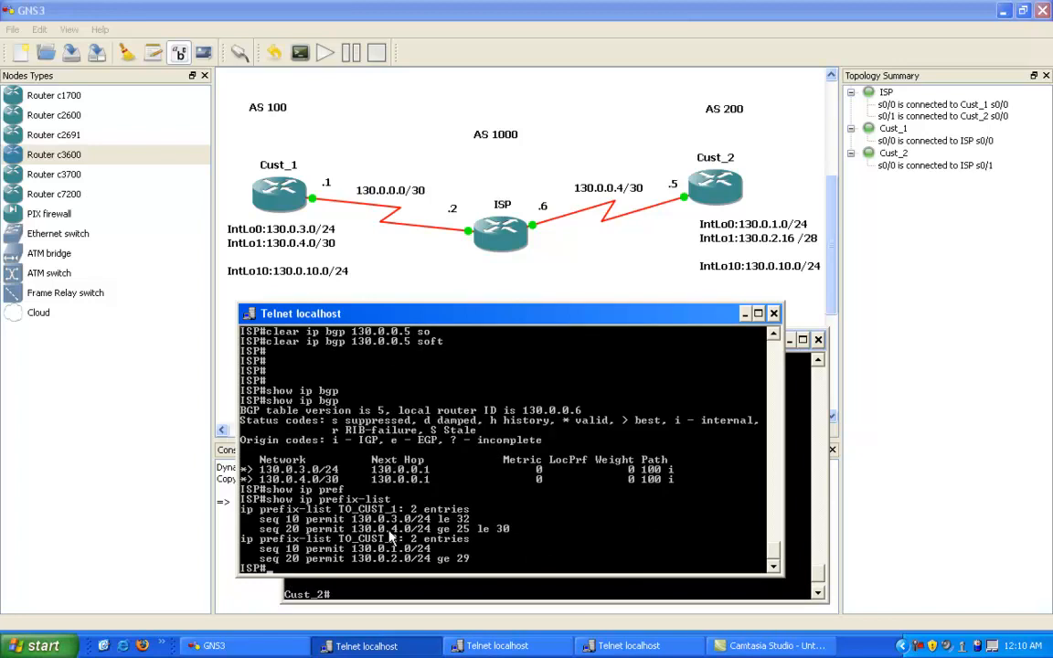
{"action": "type", "text": "show ip bgp"}
{"action": "key", "text": "Return"}
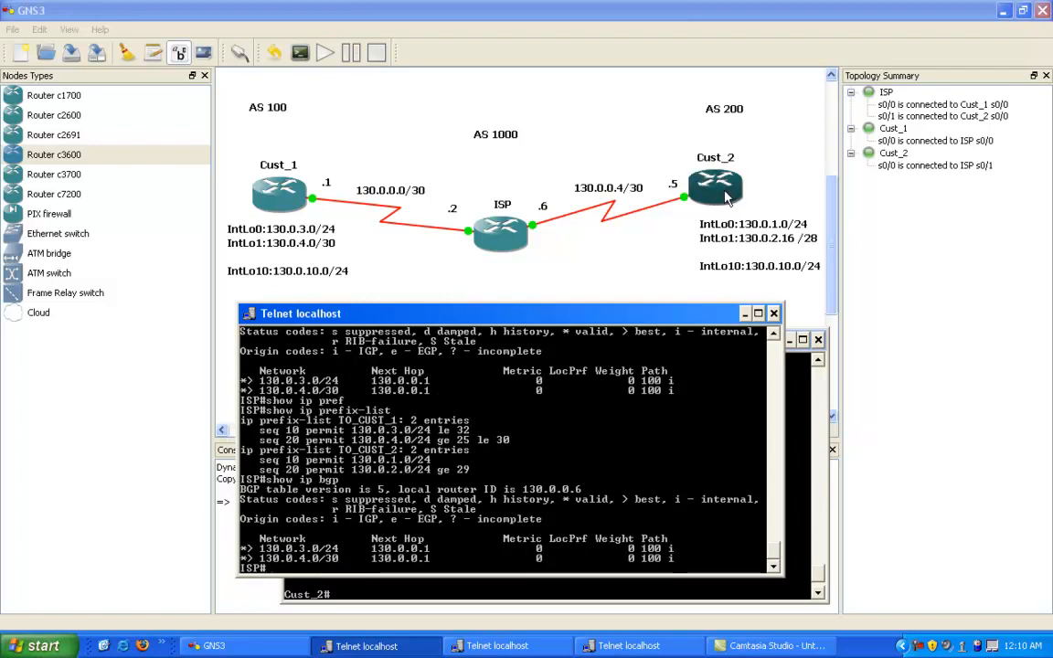
Step: On Cust_2, enter BGP 200 configuration and advertise network 130.0.1.0 with mask 255.255.255.0
{"action": "left_click", "coordinate": [373, 598]}
{"action": "type", "text": "config t"}
{"action": "key", "text": "Return"}
{"action": "type", "text": "router bgp 200"}
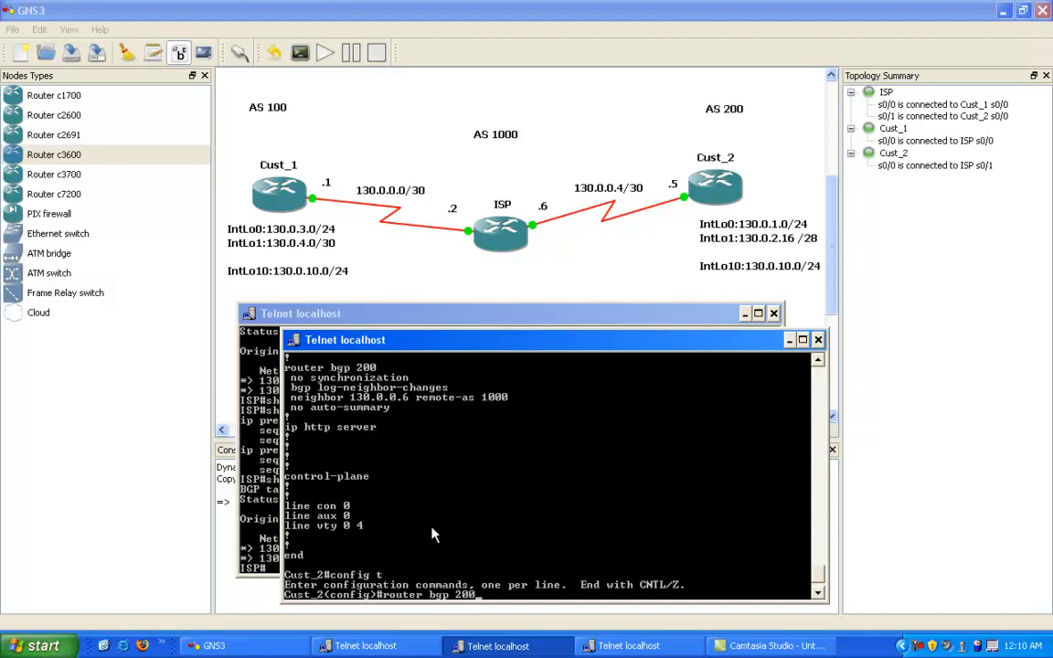
{"action": "key", "text": "Return"}
{"action": "type", "text": "network"}
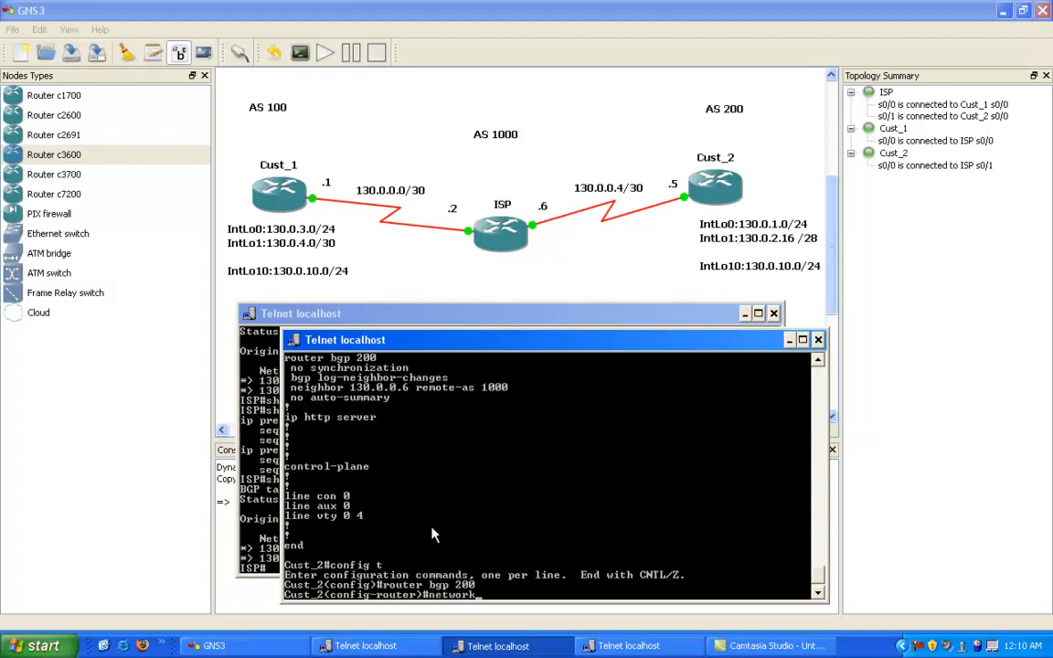
{"action": "key", "text": "Tab"}
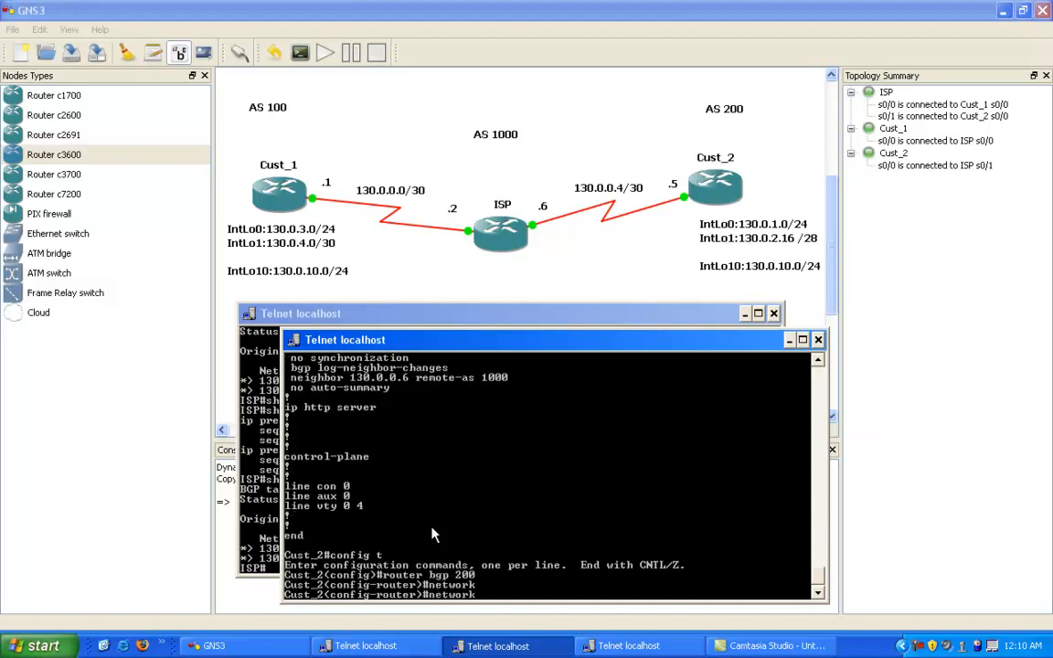
{"action": "type", "text": "130.0.1.0 mask"}
{"action": "key", "text": "Tab"}
{"action": "type", "text": "255.255.255.0"}
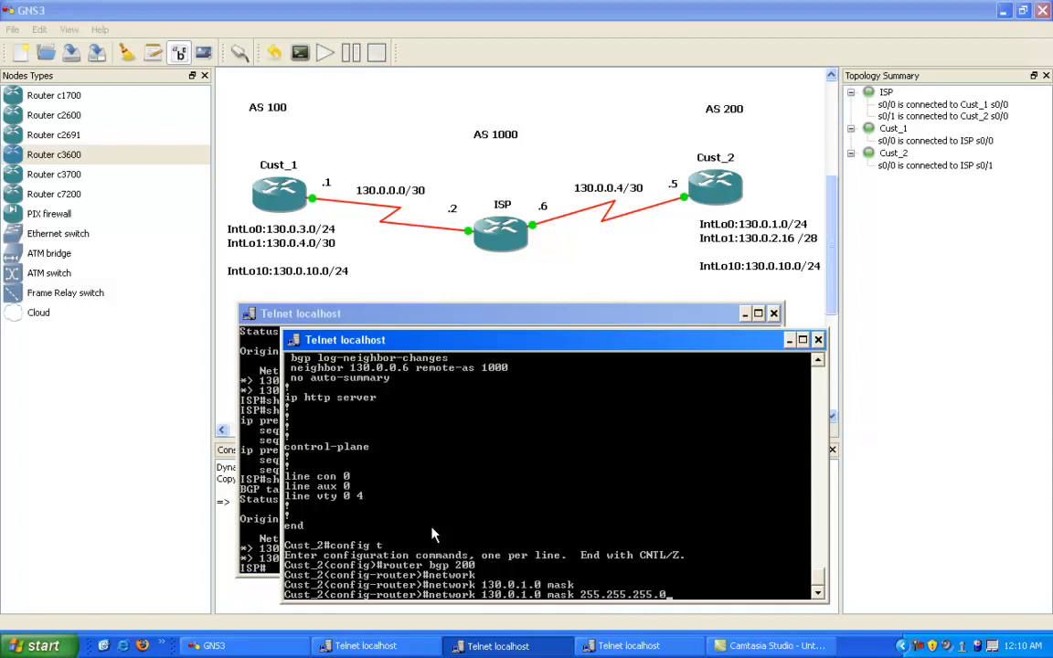
{"action": "key", "text": "Return"}
Step: Advertise network 130.0.2.16 with mask 255.255.255.240 in Cust_2's BGP and leave configuration mode
{"action": "type", "text": "network 1"}
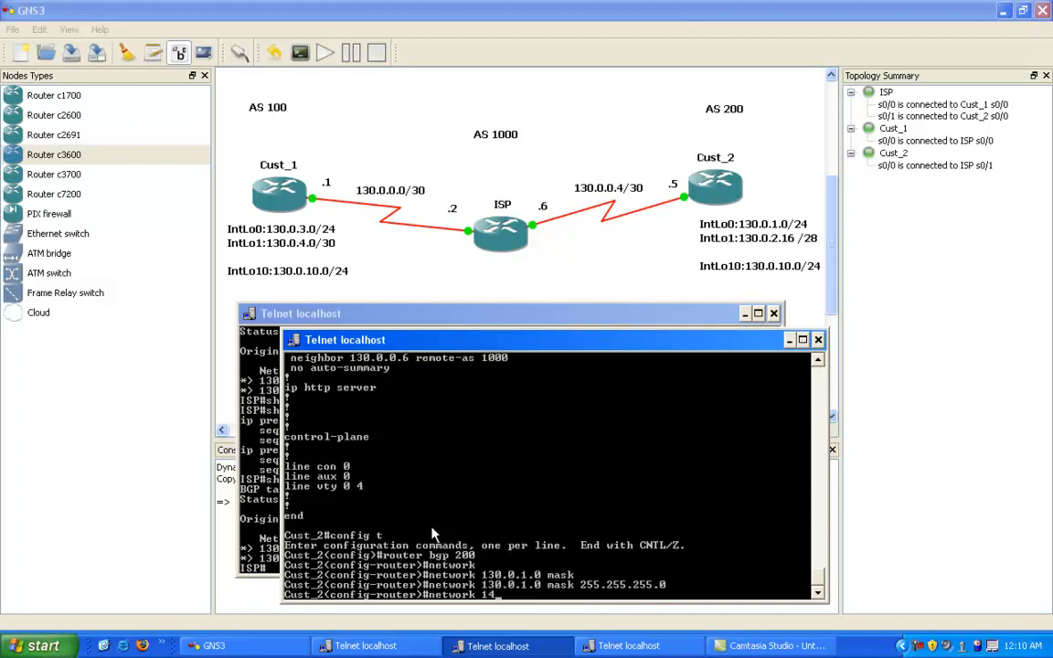
{"action": "type", "text": "30.0.2."}
{"action": "type", "text": "16"}
{"action": "type", "text": "ma"}
{"action": "key", "text": "Tab"}
{"action": "type", "text": "255.2"}
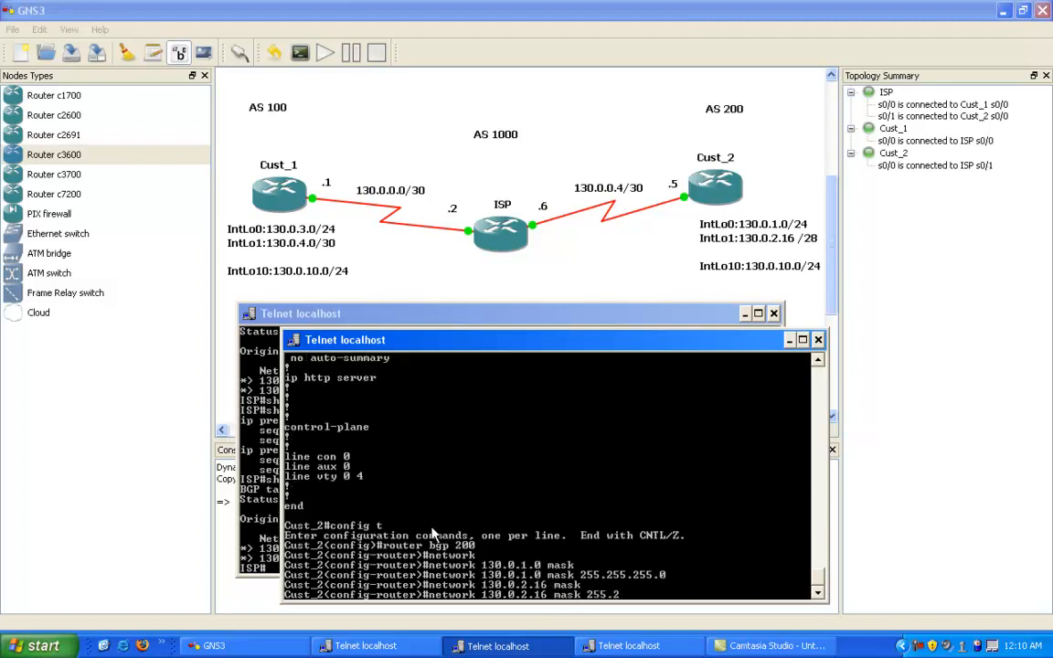
{"action": "type", "text": "55.255.240"}
{"action": "key", "text": "Return"}
{"action": "type", "text": "end"}
{"action": "key", "text": "Return"}
{"action": "key", "text": "Return"}
{"action": "key", "text": "Return"}
{"action": "key", "text": "Return"}
{"action": "key", "text": "Return"}
{"action": "key", "text": "Return"}
{"action": "key", "text": "Return"}
Step: Display Cust_2's BGP table and highlight the 130.0.1.0/24 and 130.0.2.16/28 entries
{"action": "key", "text": "Return"}
{"action": "type", "text": "show ip bgp"}
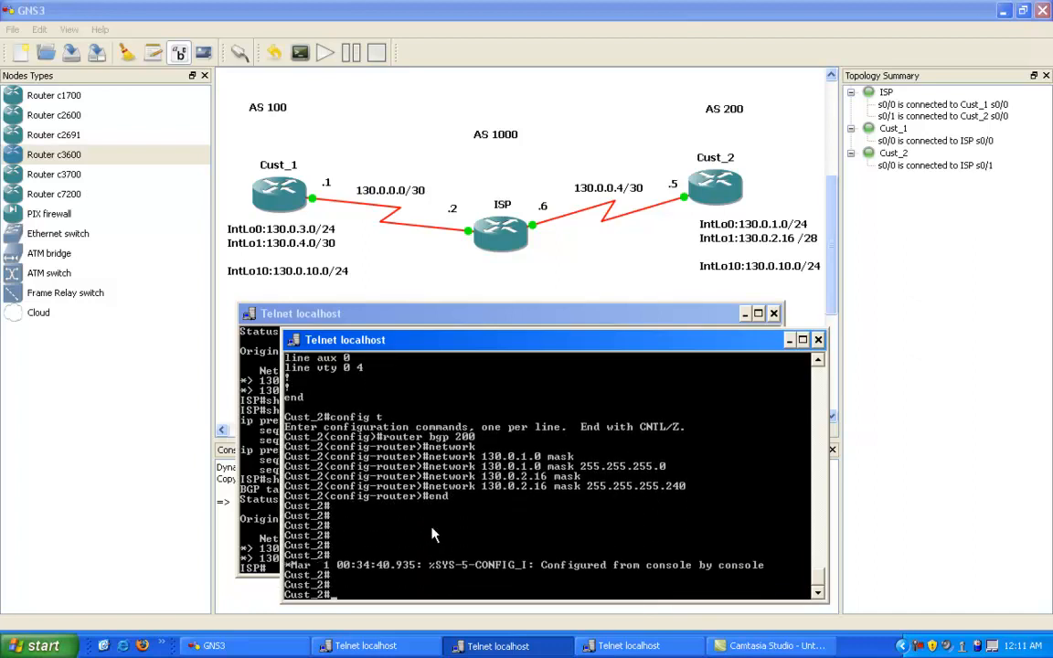
{"action": "key", "text": "Return"}
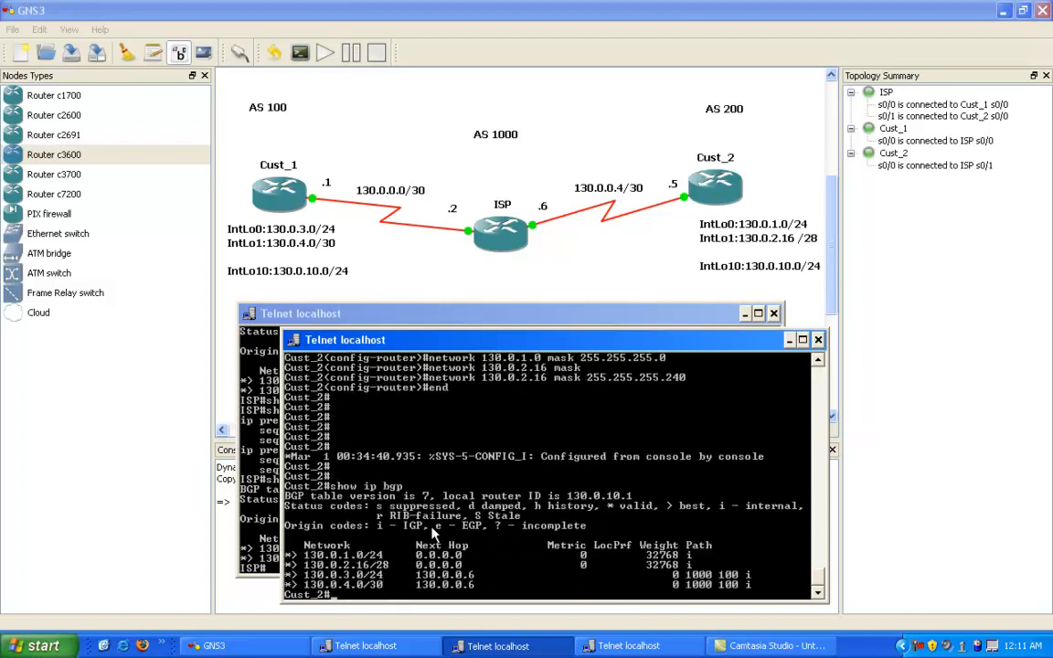
{"action": "right_click", "coordinate": [461, 530]}
{"action": "left_click", "coordinate": [489, 537]}
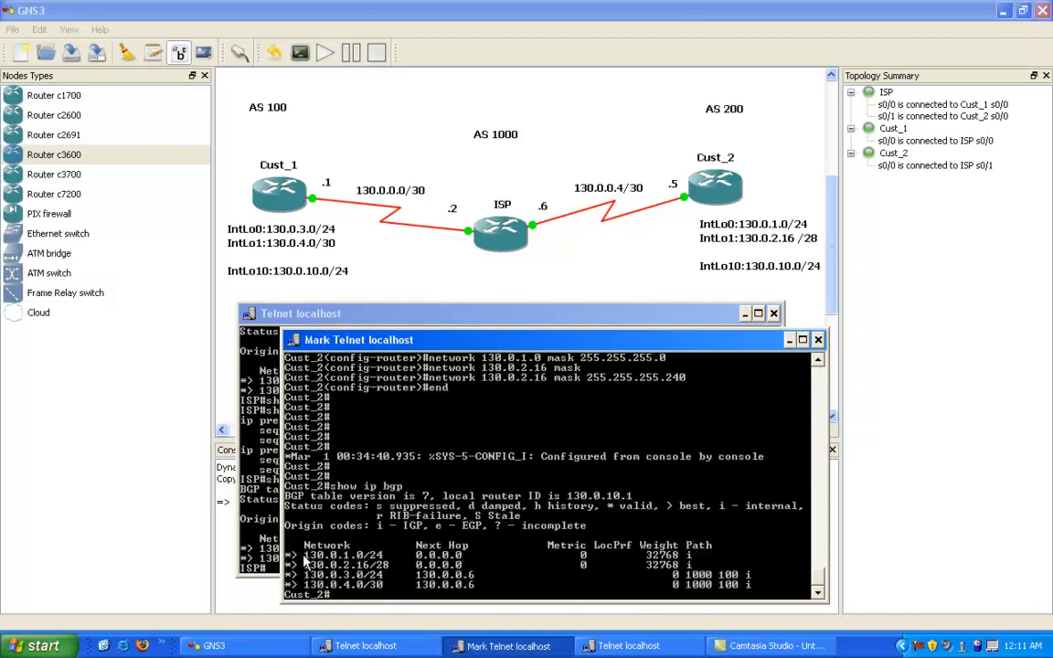
{"action": "left_click_drag", "start_coordinate": [289, 556], "coordinate": [471, 559]}
{"action": "left_click", "coordinate": [334, 566]}
{"action": "left_click_drag", "start_coordinate": [288, 555], "coordinate": [842, 567]}
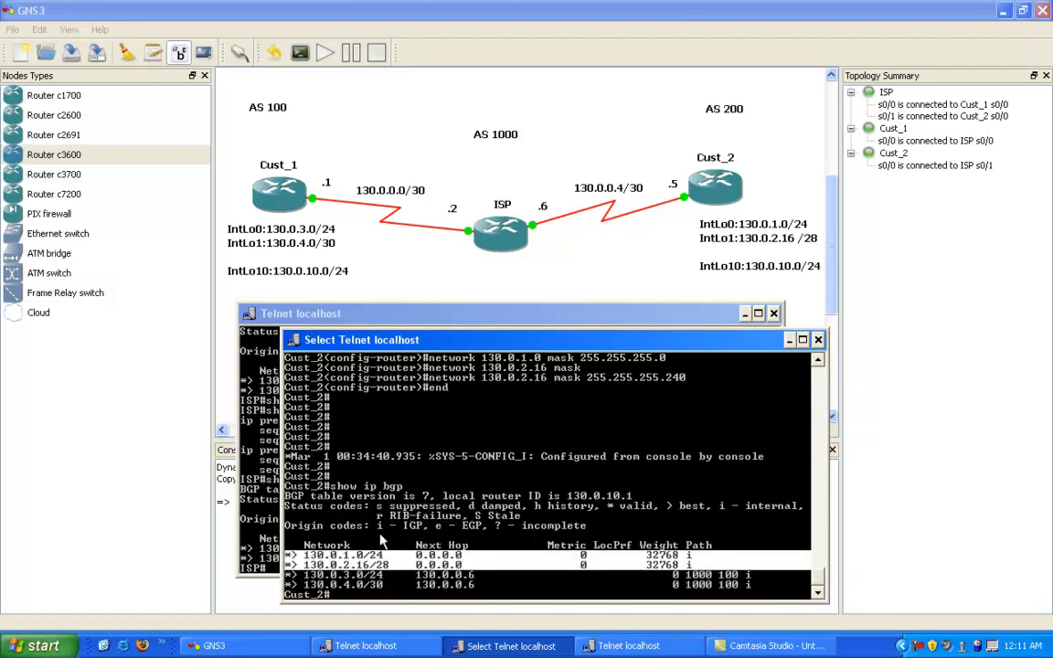
{"action": "right_click", "coordinate": [376, 477]}
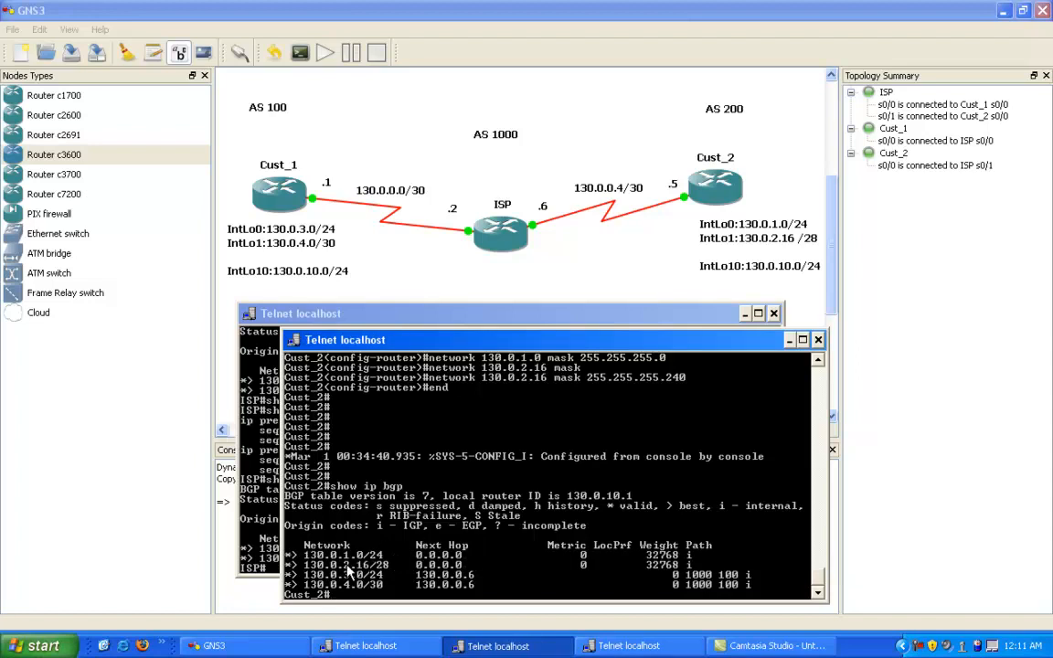
Step: Display ISP's BGP table again and highlight the 130.0.1.0/24 route from Cust_2
{"action": "left_click", "coordinate": [243, 477]}
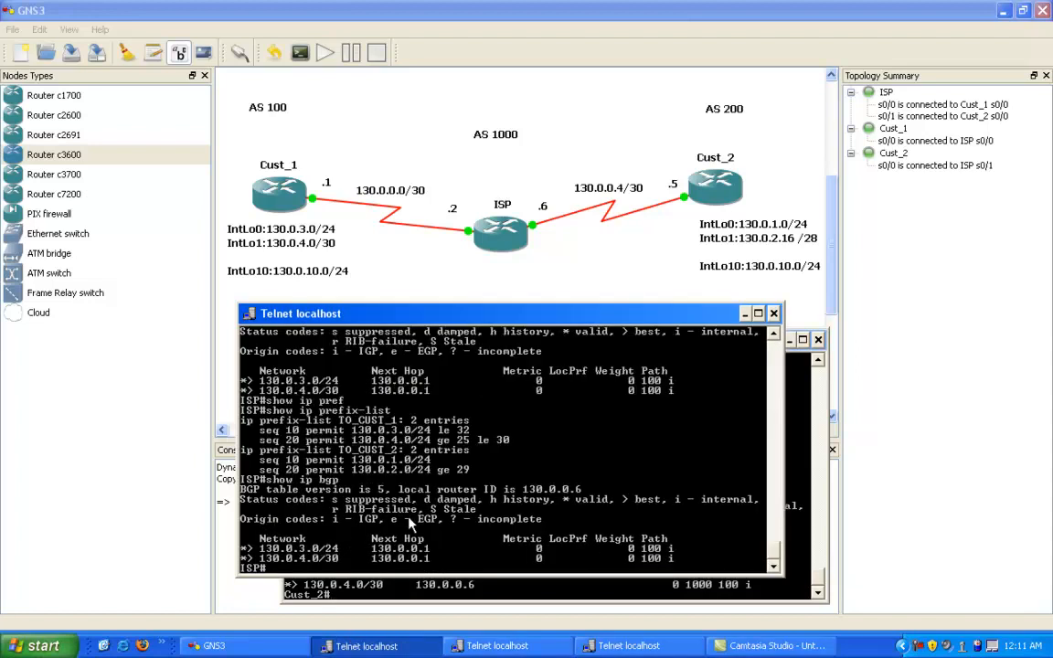
{"action": "key", "text": "Up"}
{"action": "key", "text": "Return"}
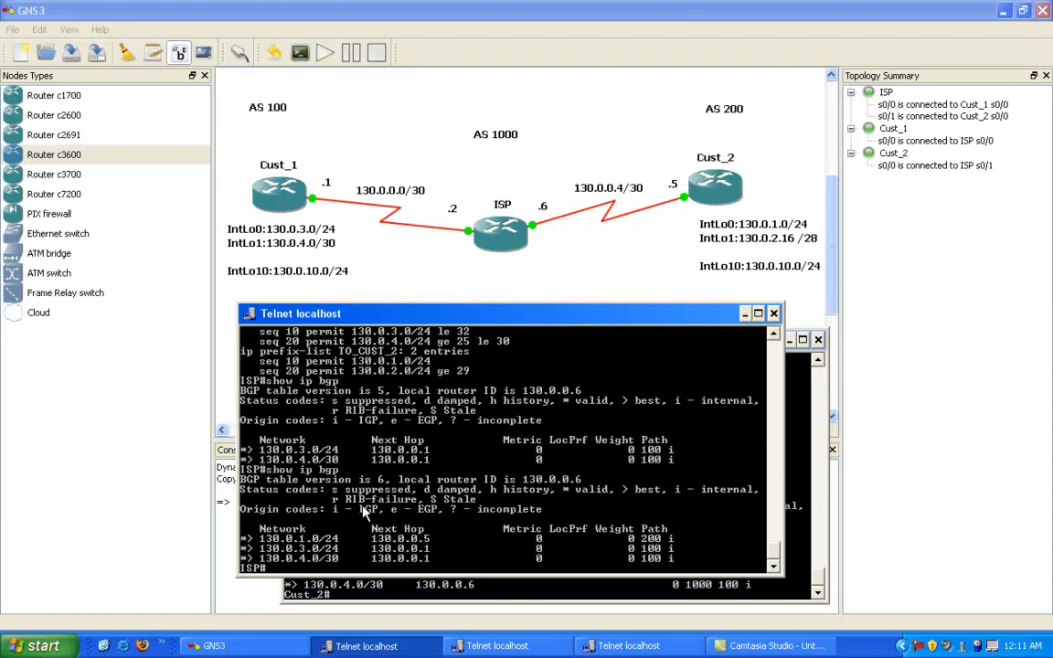
{"action": "right_click", "coordinate": [364, 513]}
{"action": "left_click", "coordinate": [384, 514]}
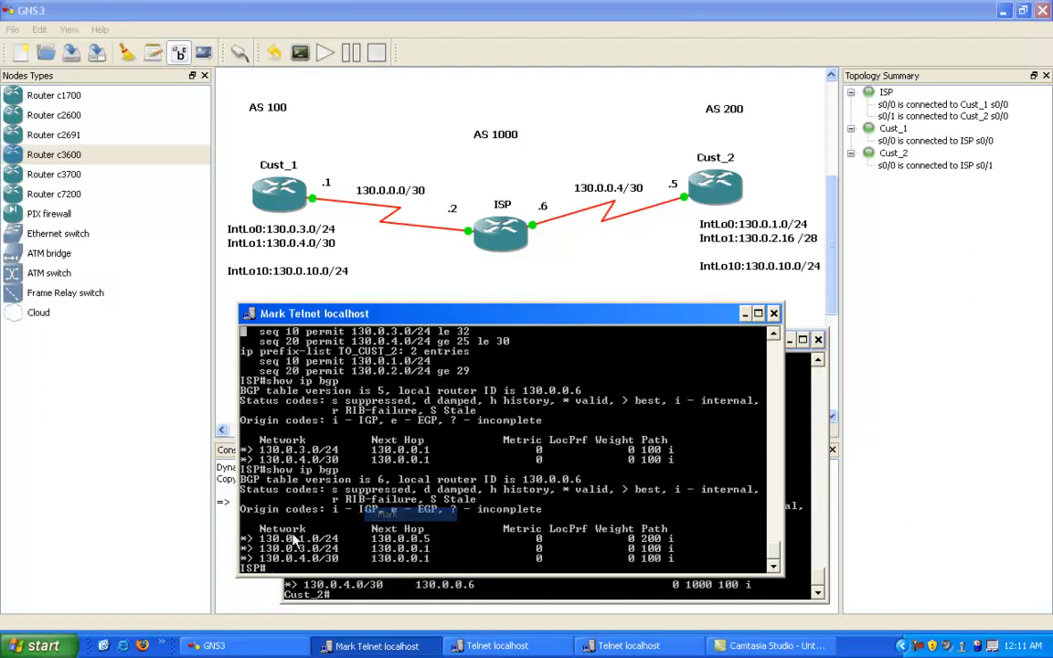
{"action": "left_click_drag", "start_coordinate": [244, 540], "coordinate": [430, 546]}
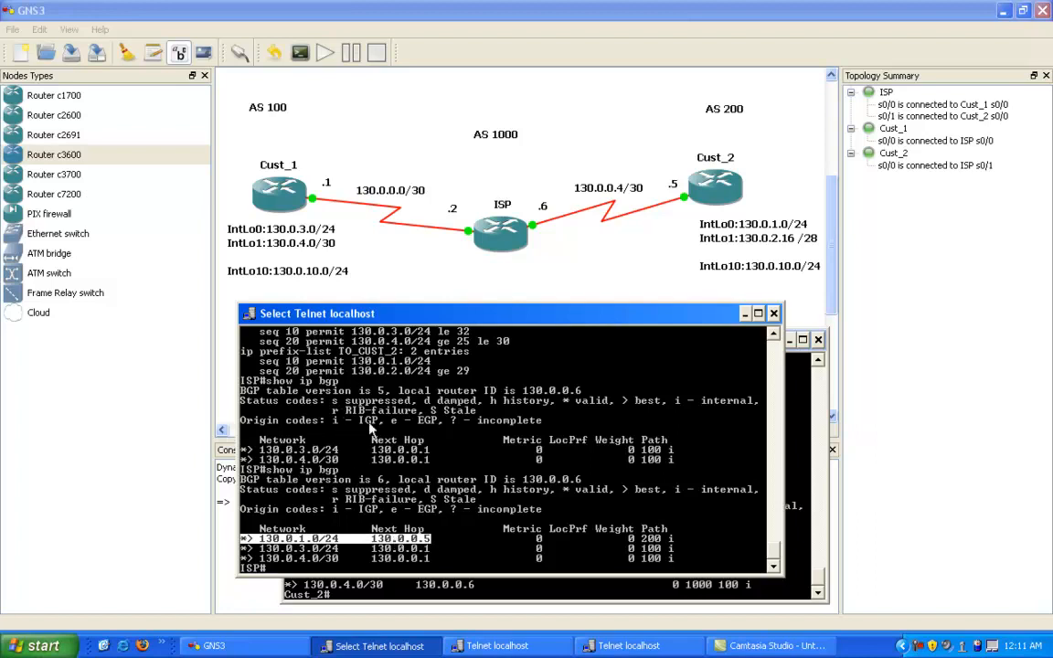
{"action": "scroll", "coordinate": [339, 389], "scroll_direction": "up", "scroll_amount": 1}
{"action": "left_click", "coordinate": [335, 549]}
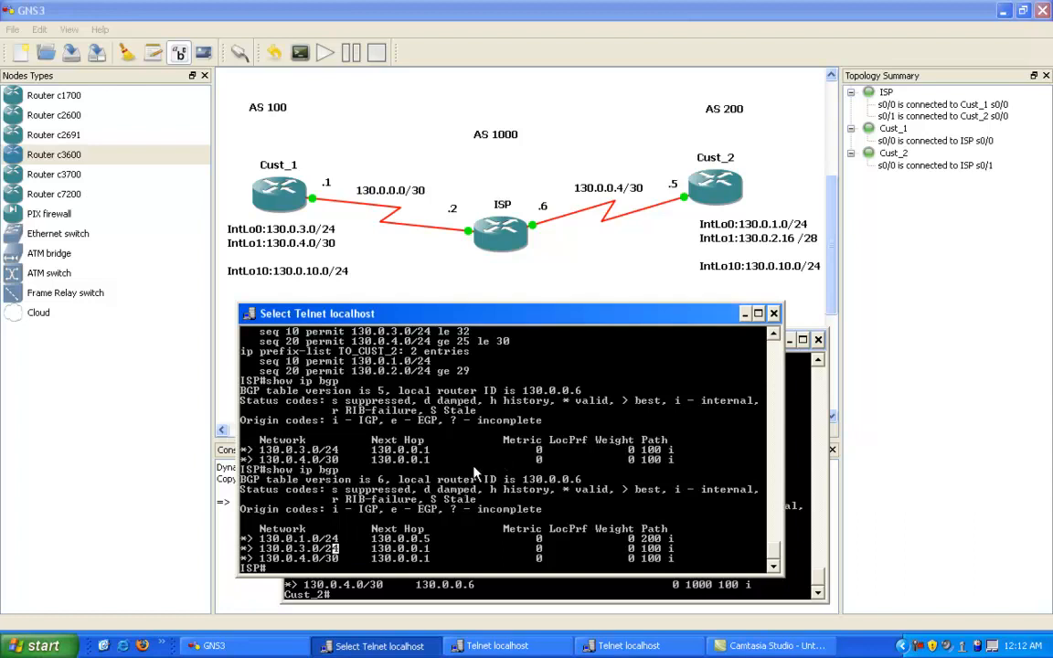
{"action": "scroll", "coordinate": [439, 448], "scroll_direction": "up", "scroll_amount": 2}
Step: On ISP, enter BGP 1000 configuration and remove sequence 20, permit 130.0.2.16/24 ge 29, from prefix list TO_CUST_2
{"action": "type", "text": "config t"}
{"action": "key", "text": "Return"}
{"action": "type", "text": "rotuer"}
{"action": "key", "text": "BackSpace"}
{"action": "key", "text": "BackSpace"}
{"action": "key", "text": "BackSpace"}
{"action": "key", "text": "BackSpace"}
{"action": "key", "text": "BackSpace"}
{"action": "key", "text": "BackSpace"}
{"action": "type", "text": "router"}
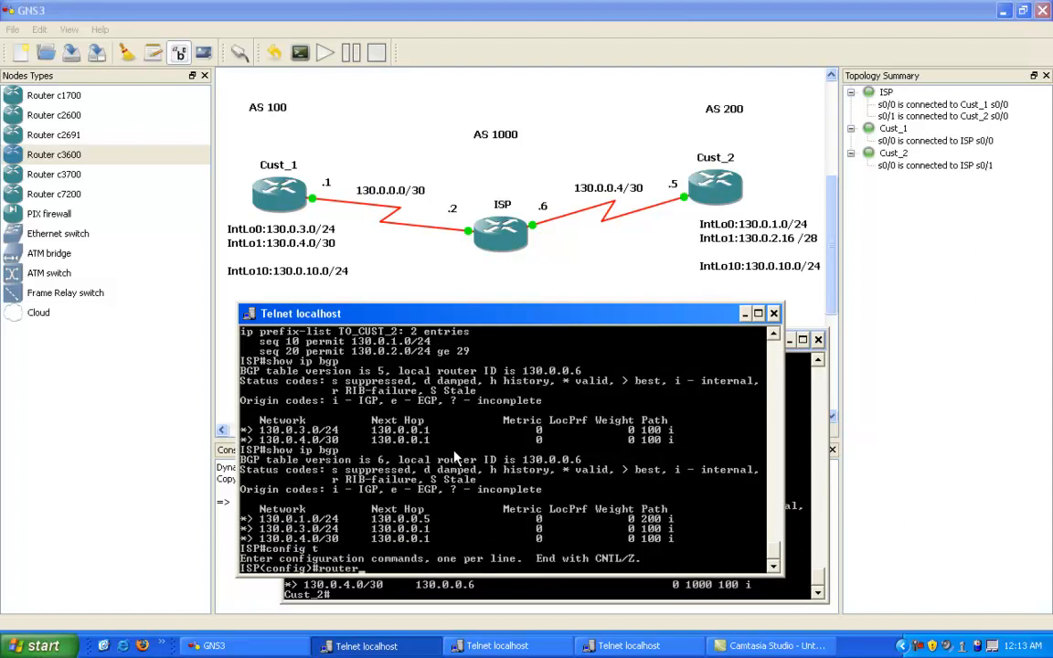
{"action": "type", "text": " bgp 1000"}
{"action": "key", "text": "Return"}
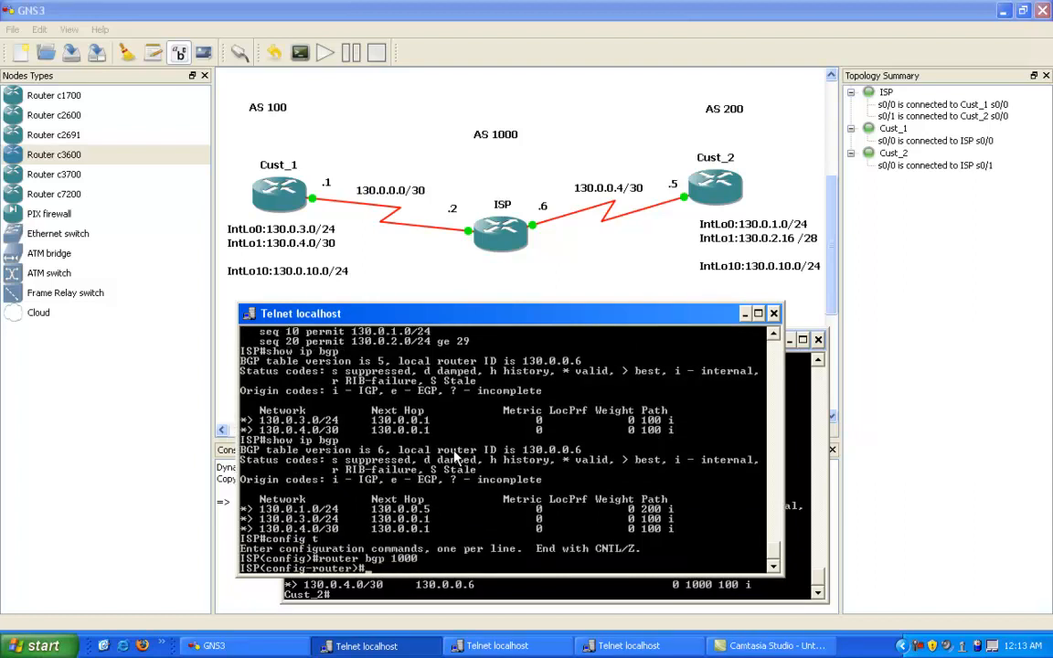
{"action": "key", "text": "Up"}
{"action": "key", "text": "Up"}
{"action": "key", "text": "Up"}
{"action": "key", "text": "Left"}
{"action": "key", "text": "Left"}
{"action": "key", "text": "Left"}
{"action": "key", "text": "Left"}
{"action": "key", "text": "Left"}
{"action": "key", "text": "Left"}
{"action": "key", "text": "Left"}
{"action": "key", "text": "Left"}
{"action": "key", "text": "Left"}
{"action": "key", "text": "Left"}
{"action": "key", "text": "Left"}
{"action": "key", "text": "Left"}
{"action": "key", "text": "Left"}
{"action": "key", "text": "Left"}
{"action": "key", "text": "Left"}
{"action": "key", "text": "Left"}
{"action": "key", "text": "Left"}
{"action": "key", "text": "Left"}
{"action": "key", "text": "Left"}
{"action": "key", "text": "Left"}
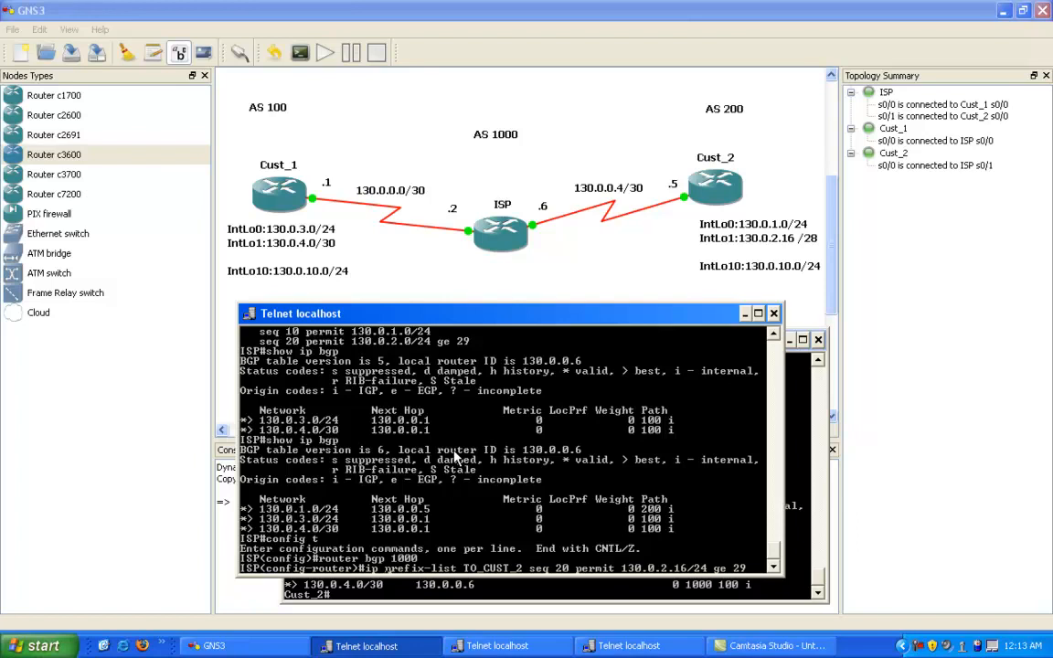
{"action": "type", "text": "no"}
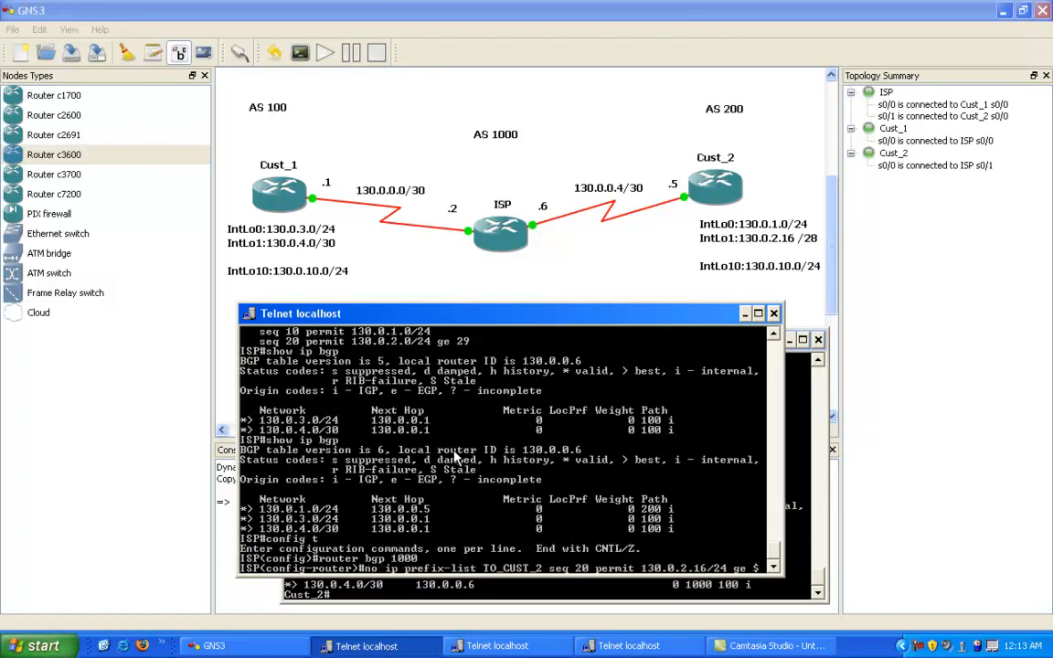
{"action": "key", "text": "Return"}
Step: Add sequence 20 to prefix list TO_CUST_2 permitting 130.0.2.16/24 le 29 and leave configuration mode
{"action": "key", "text": "Up"}
{"action": "key", "text": "Up"}
{"action": "key", "text": "Up"}
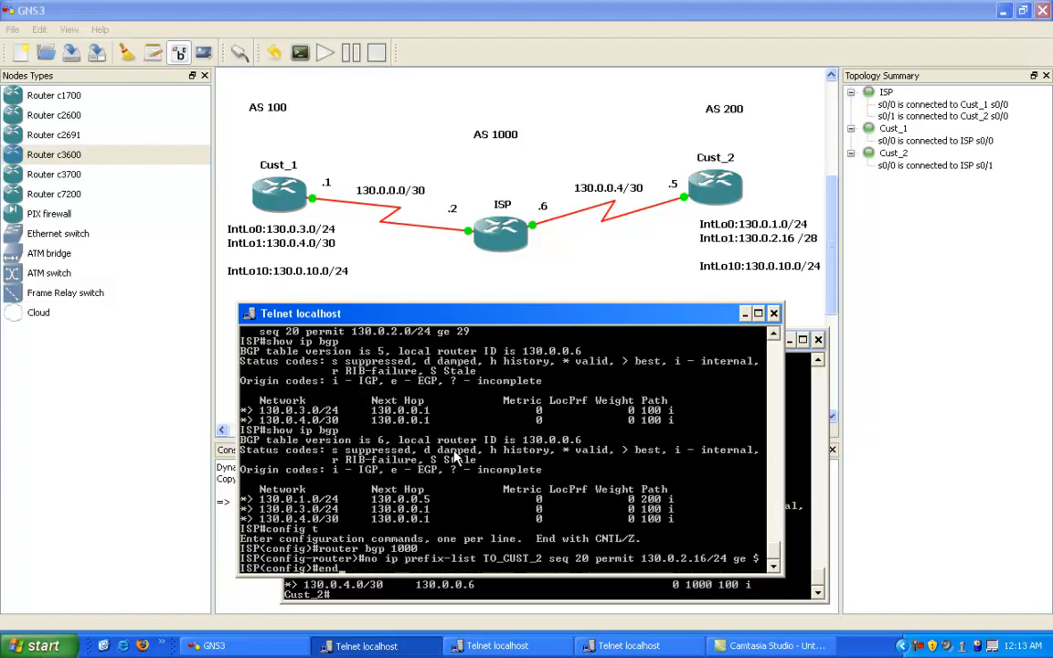
{"action": "key", "text": "Up"}
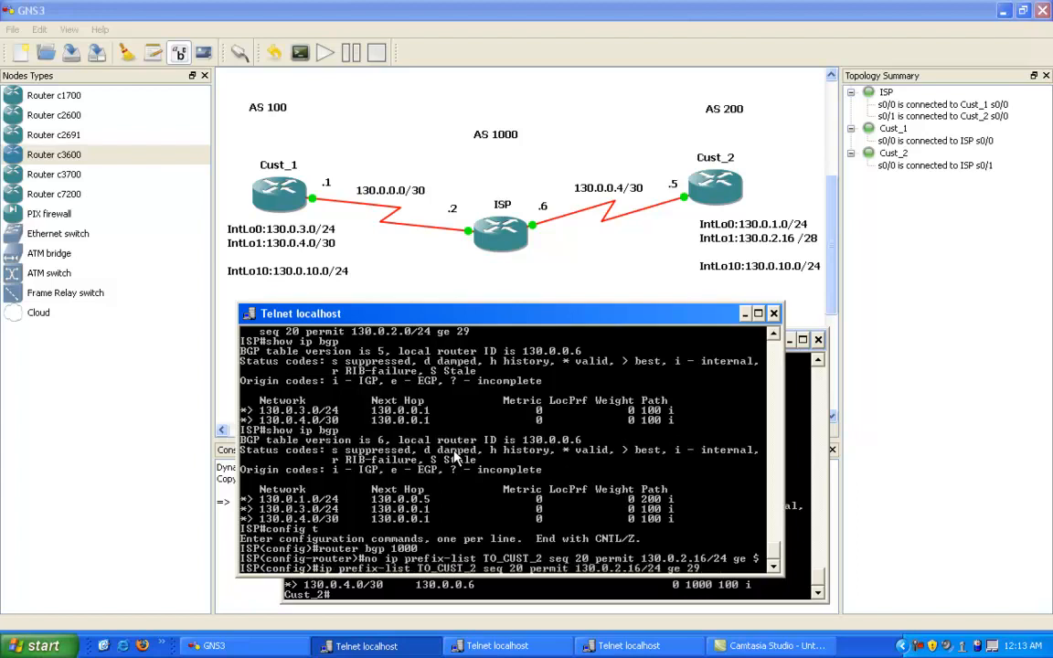
{"action": "key", "text": "Left"}
{"action": "key", "text": "Left"}
{"action": "key", "text": "Left"}
{"action": "key", "text": "Left"}
{"action": "key", "text": "BackSpace"}
{"action": "type", "text": "l"}
{"action": "right_click", "coordinate": [602, 569]}
{"action": "left_click", "coordinate": [621, 576]}
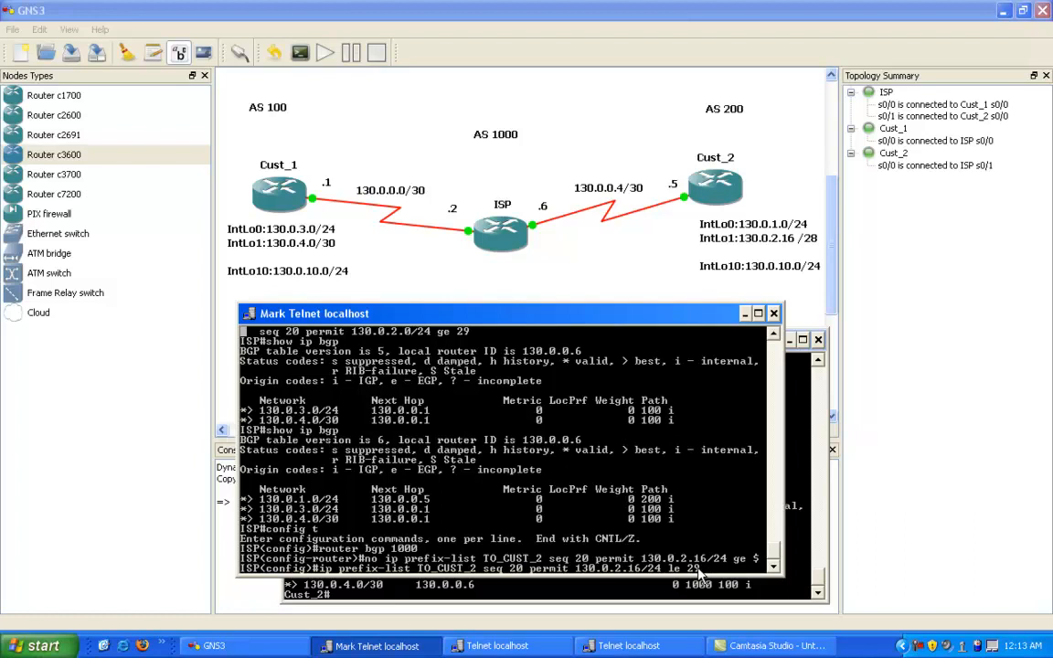
{"action": "left_click_drag", "start_coordinate": [530, 569], "coordinate": [568, 572]}
{"action": "right_click", "coordinate": [569, 571]}
{"action": "left_click", "coordinate": [561, 494]}
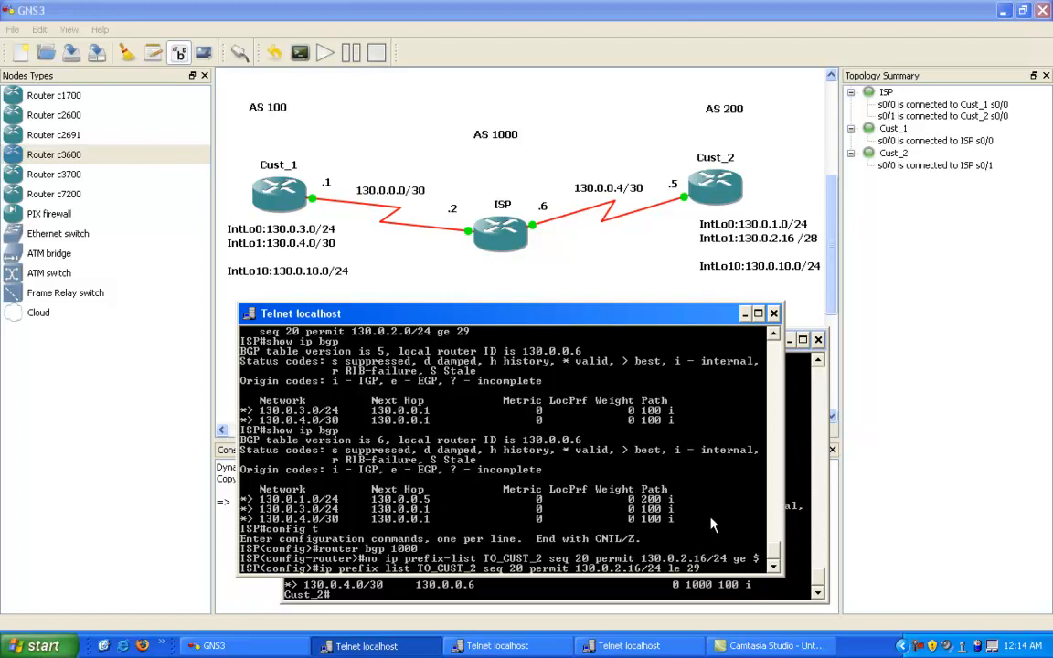
{"action": "key", "text": "Return"}
{"action": "key", "text": "Return"}
{"action": "key", "text": "Return"}
{"action": "key", "text": "Return"}
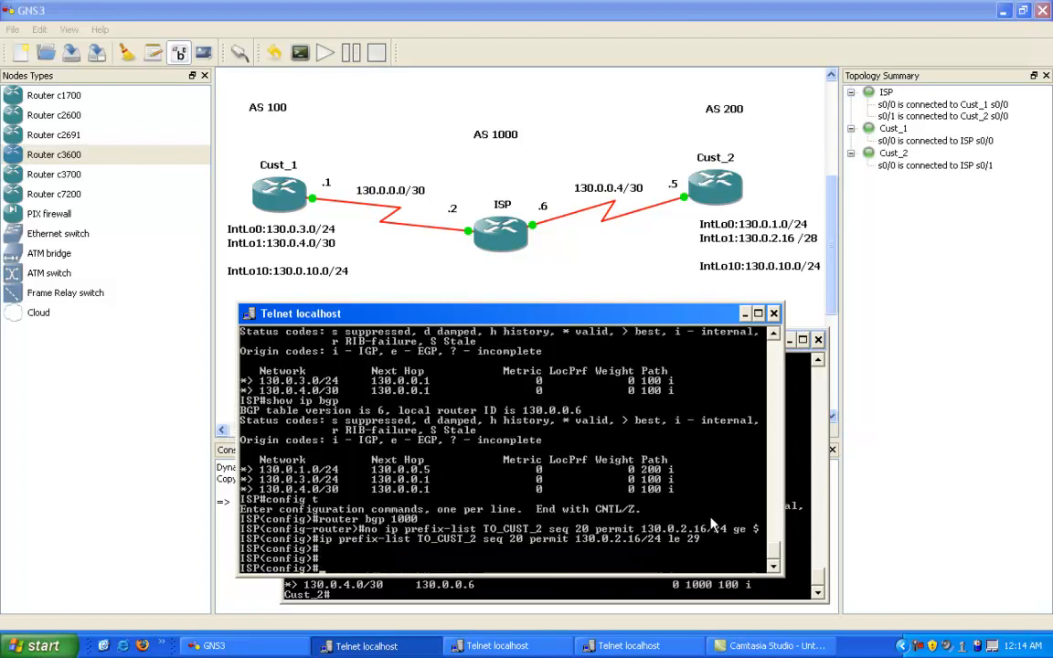
{"action": "type", "text": "end"}
{"action": "key", "text": "Return"}
{"action": "key", "text": "Return"}
{"action": "key", "text": "Return"}
{"action": "key", "text": "Return"}
{"action": "key", "text": "Return"}
{"action": "key", "text": "Return"}
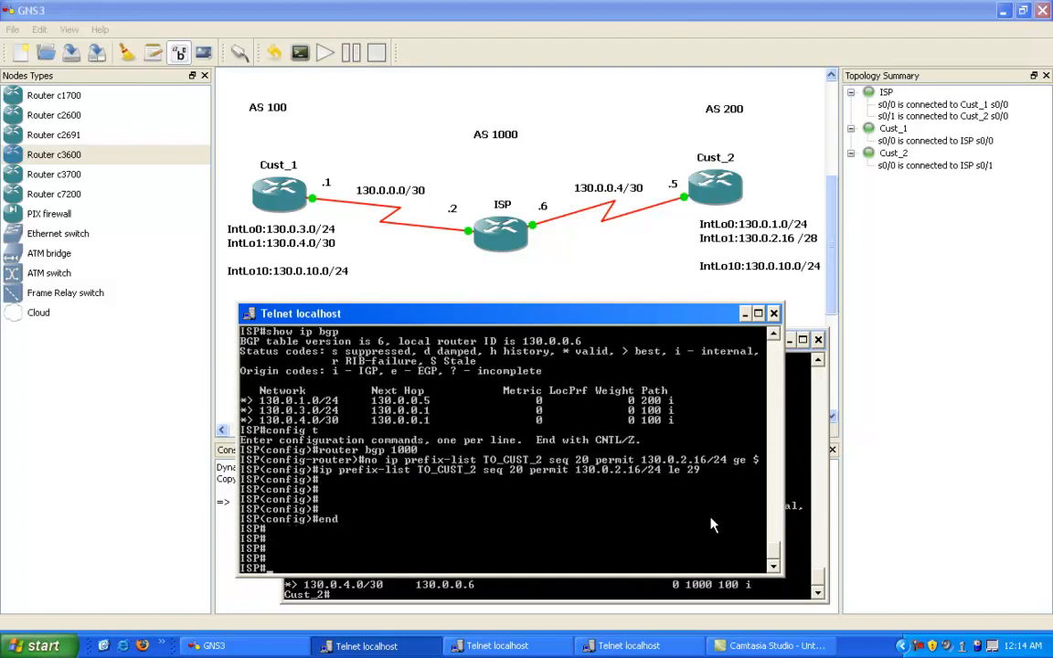
{"action": "key", "text": "Return"}
{"action": "key", "text": "Return"}
{"action": "key", "text": "Return"}
{"action": "key", "text": "Return"}
{"action": "key", "text": "Return"}
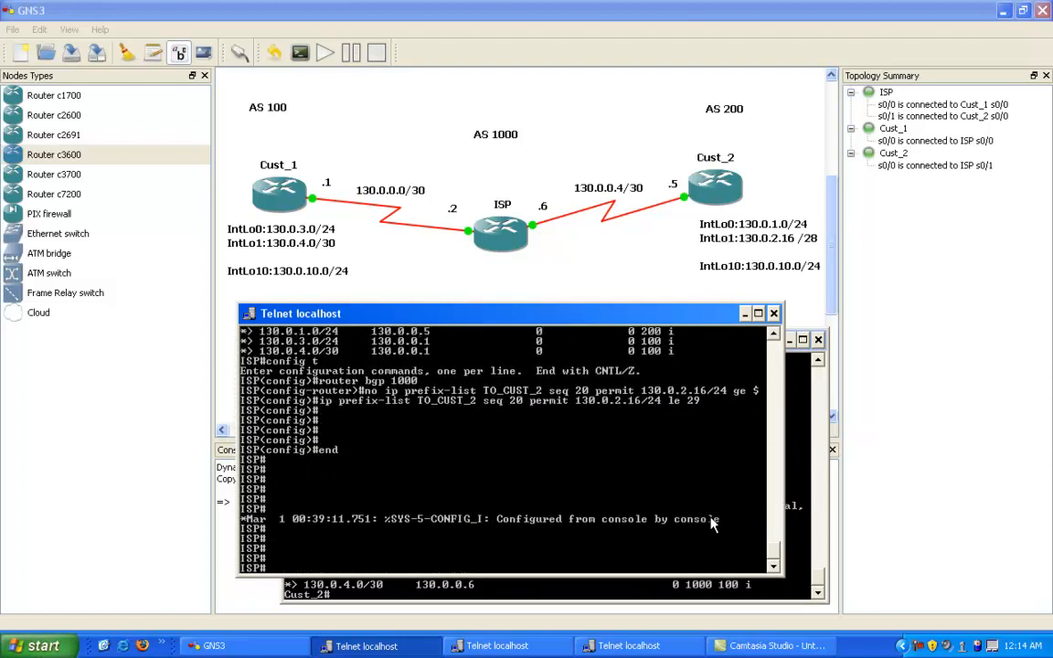
Step: Soft-clear ISP's BGP session with neighbor 130.0.0.5 to apply the revised prefix list
{"action": "type", "text": "show ip prefix-list"}
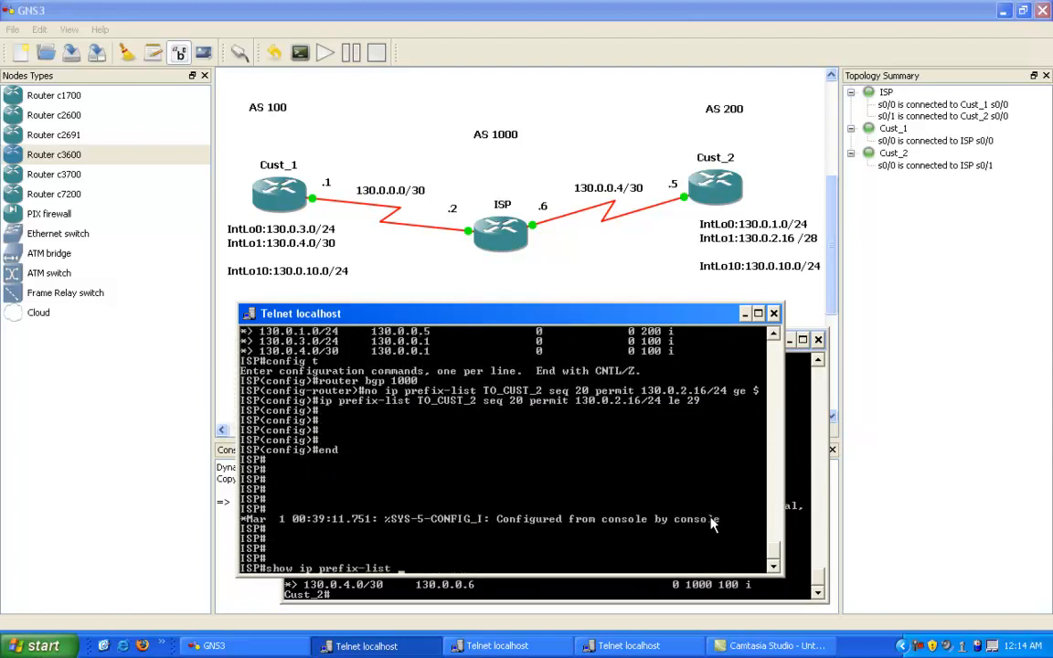
{"action": "key", "text": "Up"}
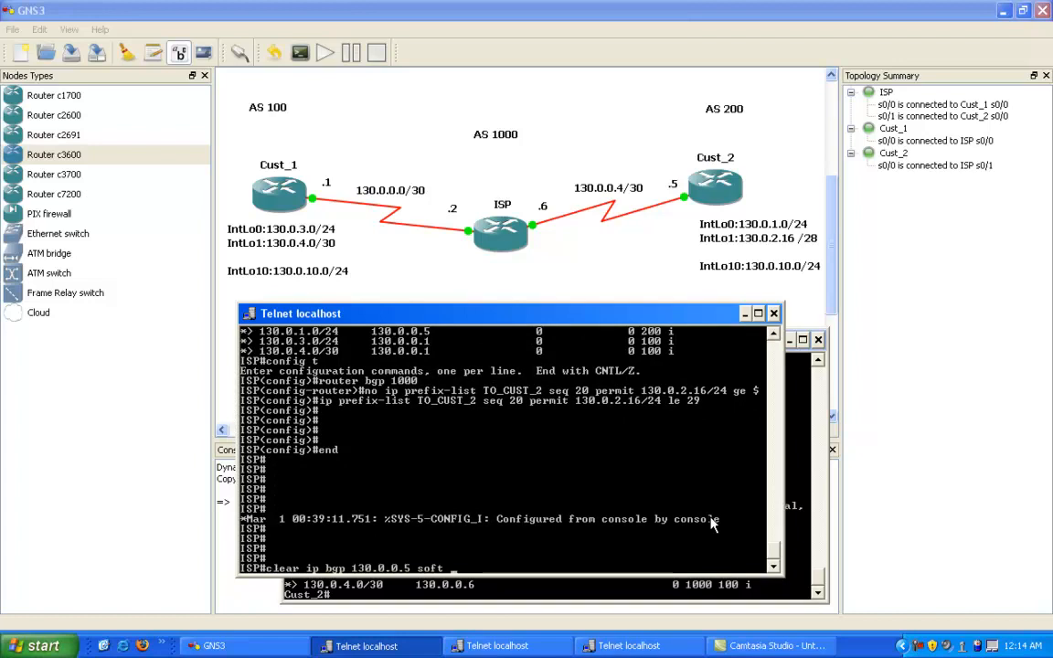
{"action": "key", "text": "Return"}
{"action": "key", "text": "Return"}
{"action": "key", "text": "Return"}
{"action": "key", "text": "Return"}
{"action": "key", "text": "Return"}
{"action": "key", "text": "Return"}
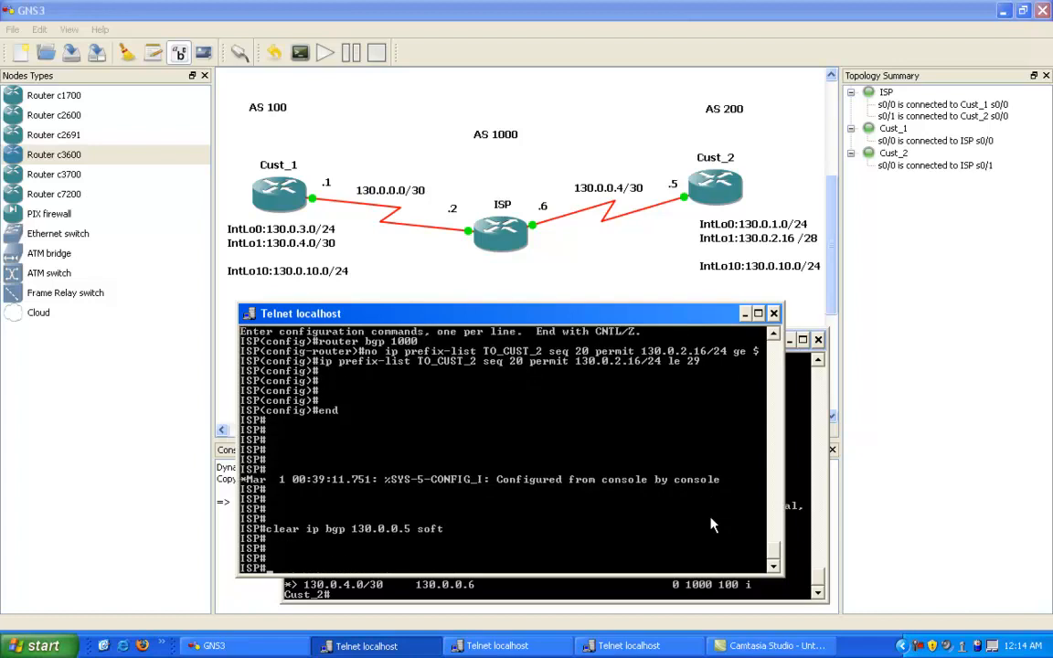
Step: Display ISP's BGP table and highlight the 130.0.2.16/28 route from Cust_2
{"action": "key", "text": "Up"}
{"action": "key", "text": "Up"}
{"action": "key", "text": "Up"}
{"action": "key", "text": "Down"}
{"action": "key", "text": "Return"}
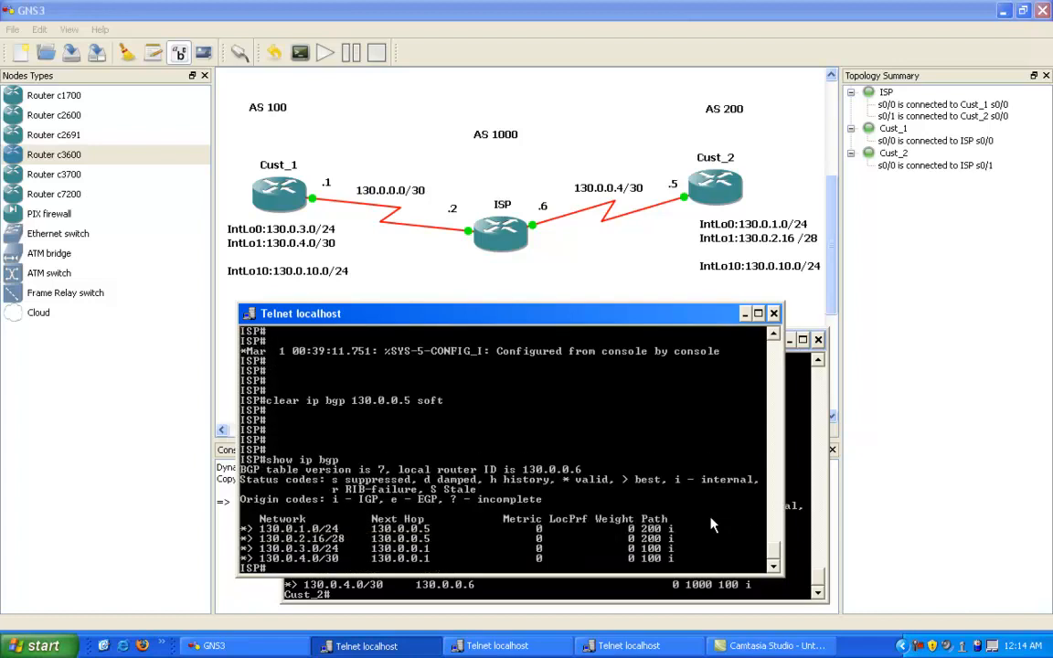
{"action": "right_click", "coordinate": [367, 460]}
{"action": "left_click", "coordinate": [384, 469]}
{"action": "left_click_drag", "start_coordinate": [245, 541], "coordinate": [679, 547]}
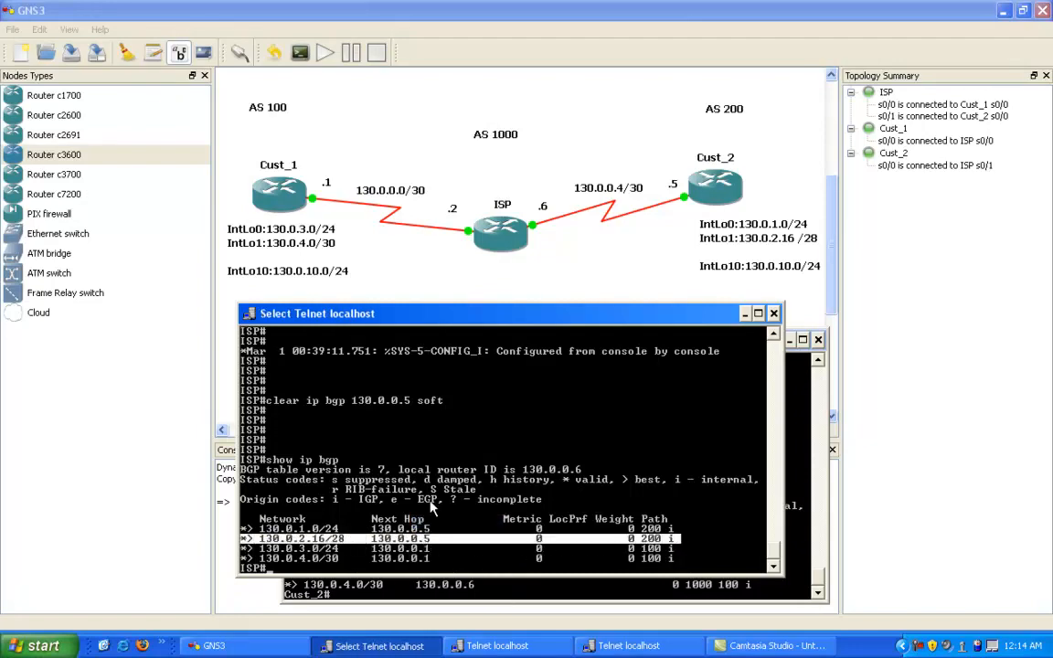
{"action": "key", "text": "Return"}
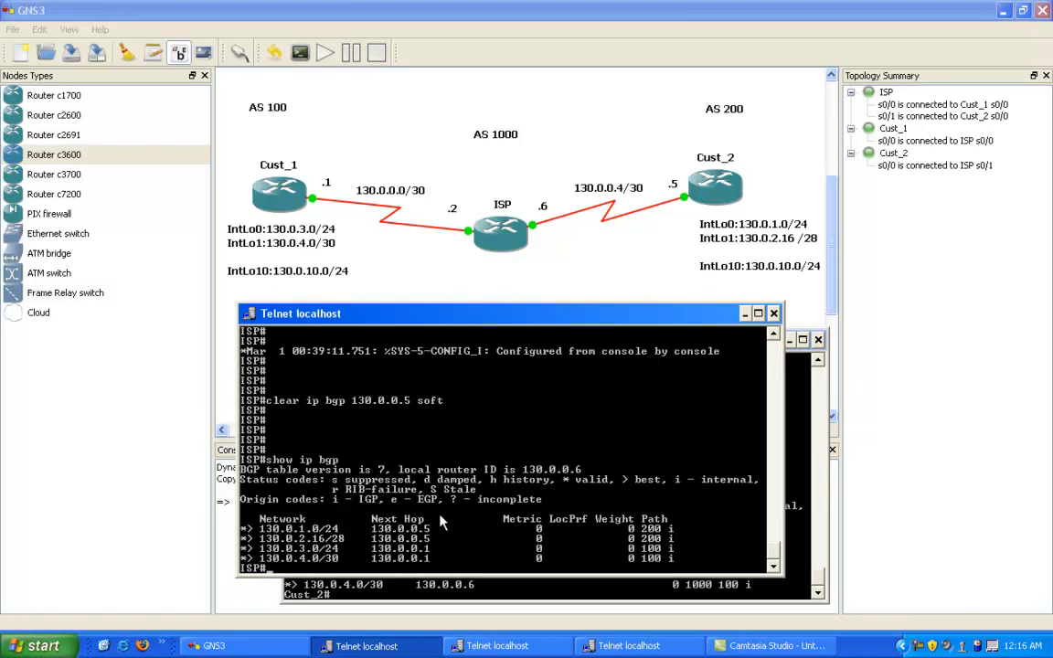
Step: Move the ISP console aside and enter BGP 200 configuration mode on Cust_2
{"action": "left_click_drag", "start_coordinate": [431, 320], "coordinate": [547, 323]}
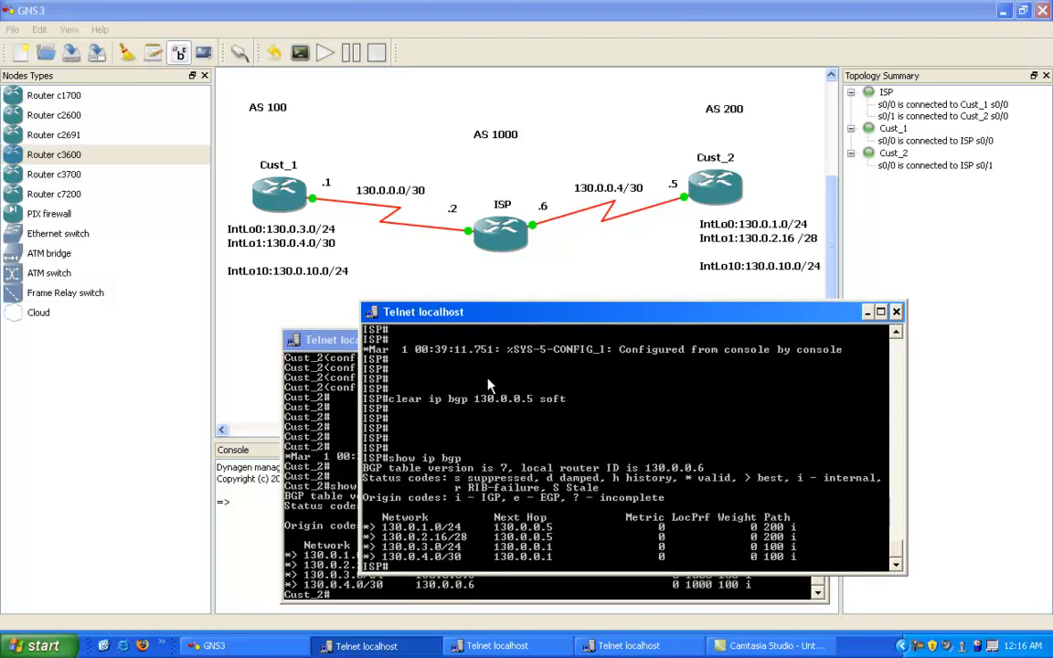
{"action": "left_click", "coordinate": [306, 561]}
{"action": "type", "text": "config t"}
{"action": "key", "text": "Return"}
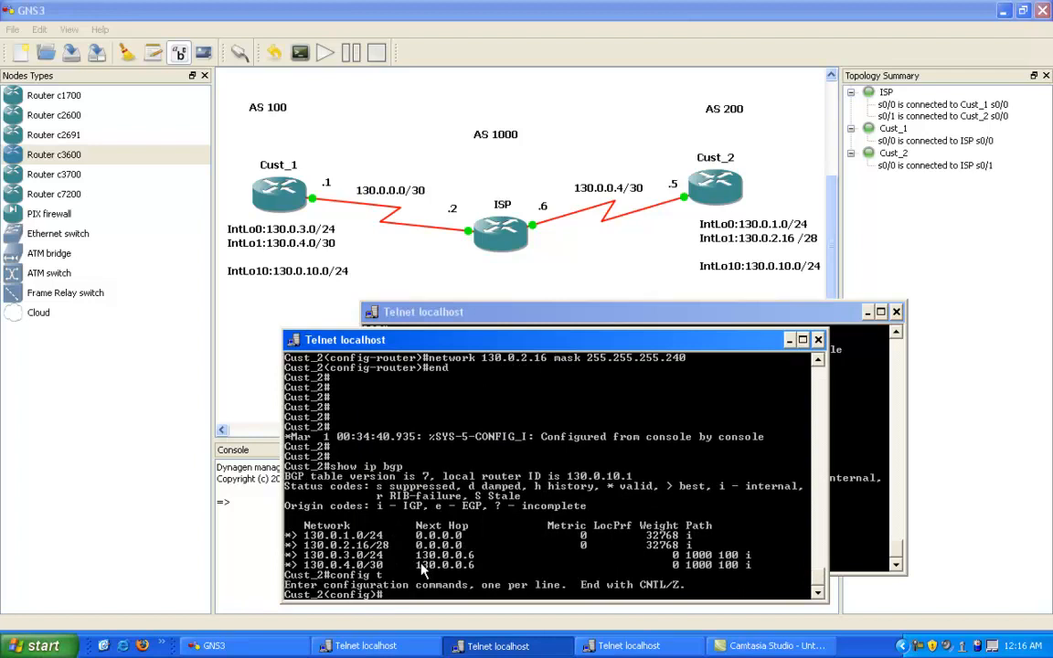
{"action": "type", "text": "router bgp 200"}
{"action": "key", "text": "Return"}
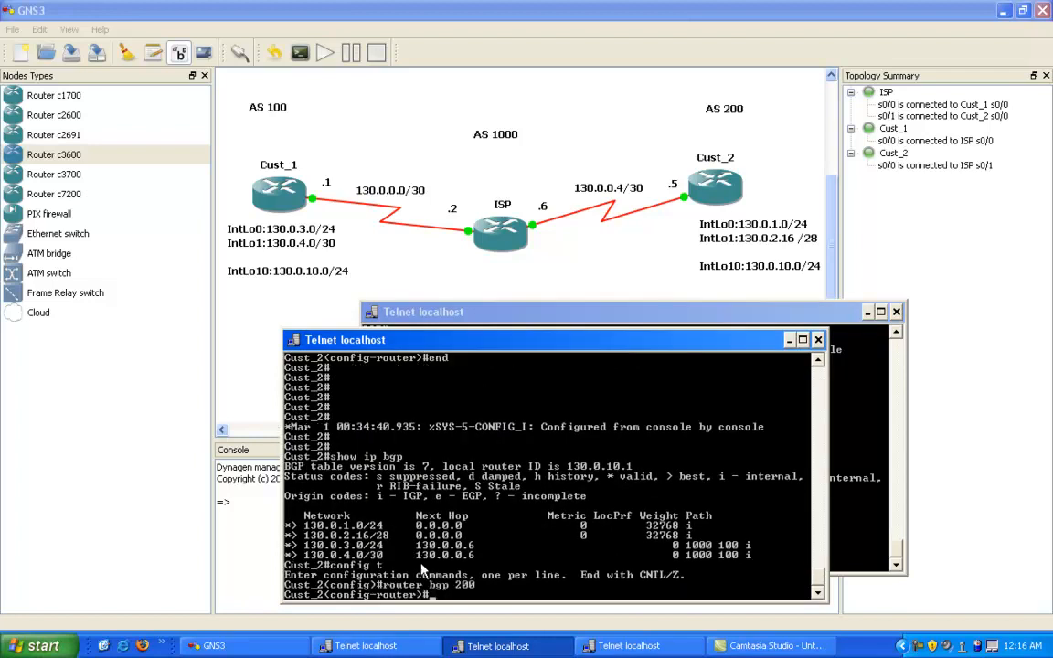
Step: Write a network statement for 130.0.10.0 mask 255.255.255.0 on Cust_2, leaving it unsubmitted
{"action": "type", "text": "network 130.0.10.0"}
{"action": "type", "text": "mask"}
{"action": "key", "text": "Tab"}
{"action": "type", "text": "255.255.255.0"}
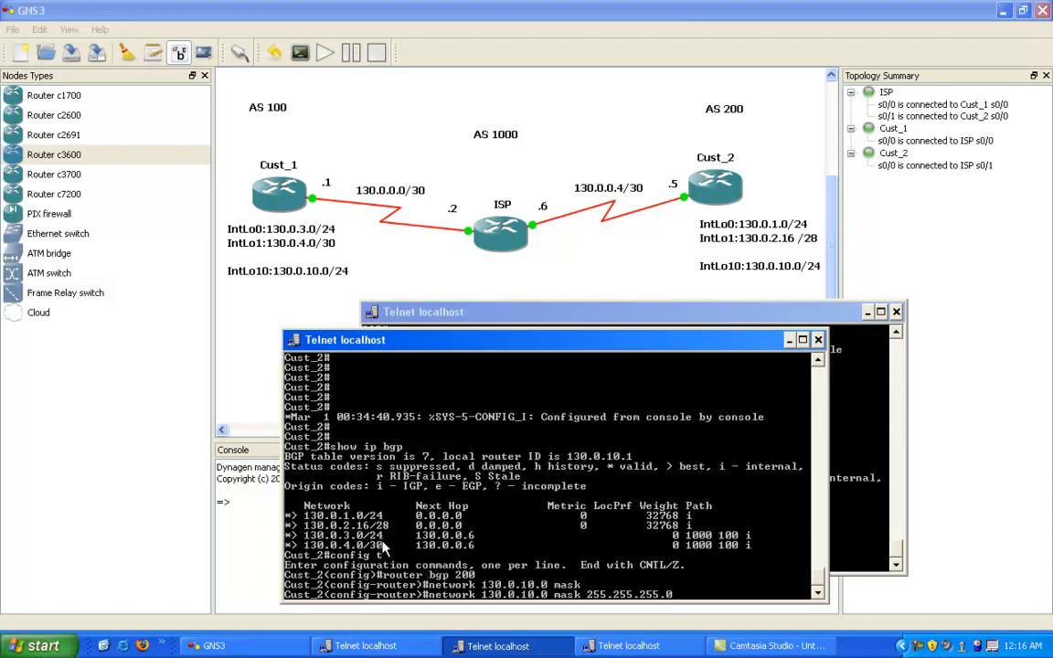
Step: Open the Cust_1 console, enter privileged mode and go into BGP 100 configuration
{"action": "left_click", "coordinate": [629, 646]}
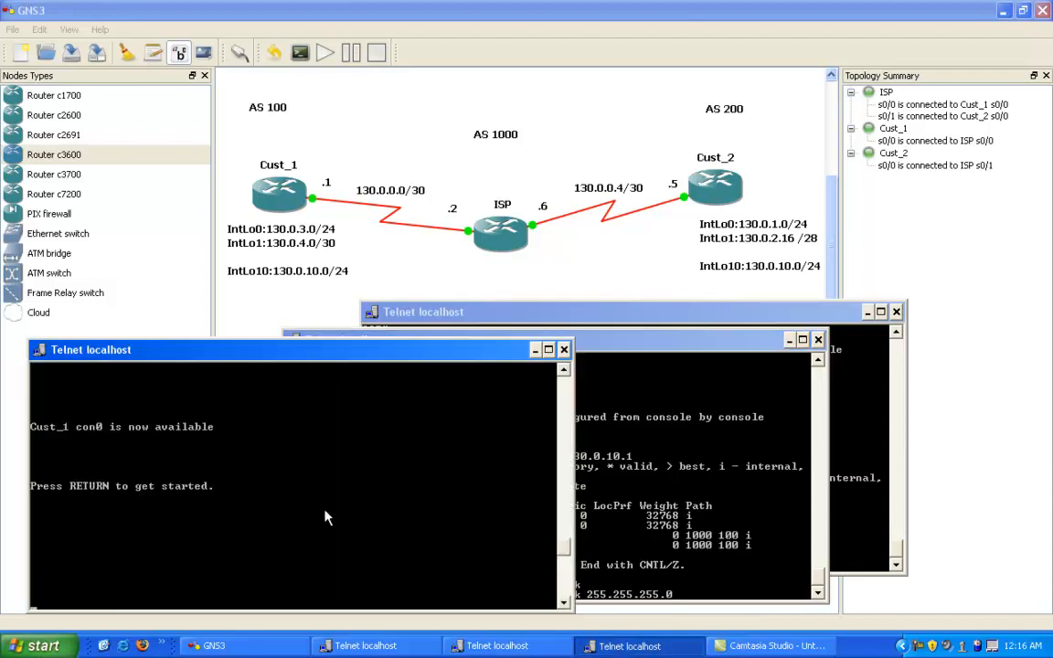
{"action": "key", "text": "Return"}
{"action": "key", "text": "Return"}
{"action": "key", "text": "Return"}
{"action": "key", "text": "Return"}
{"action": "key", "text": "Return"}
{"action": "type", "text": "en"}
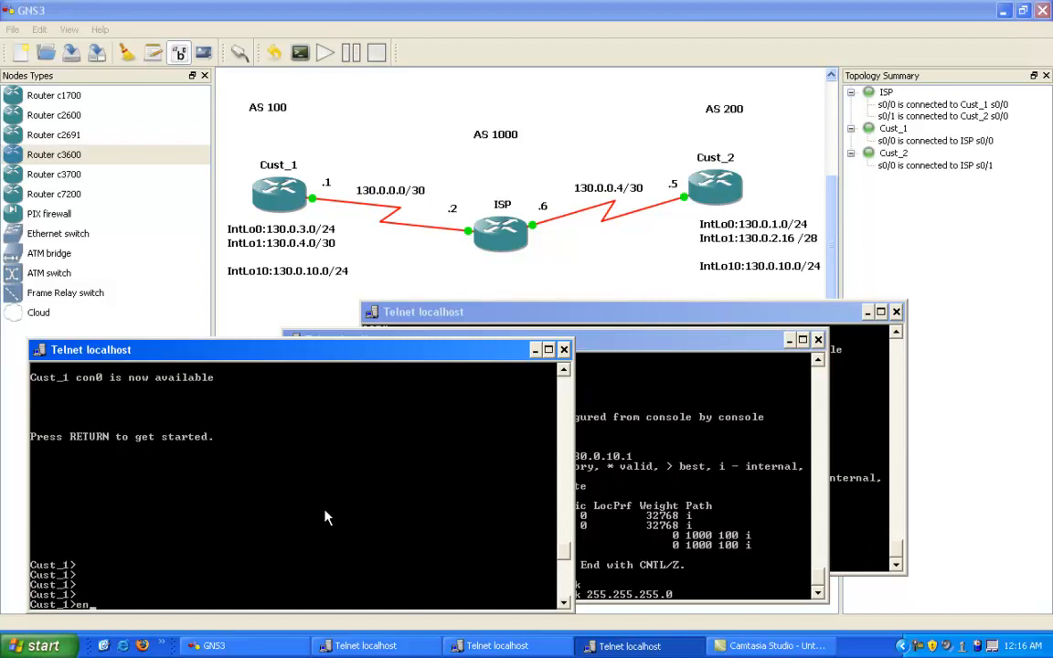
{"action": "key", "text": "Return"}
{"action": "type", "text": "config t"}
{"action": "key", "text": "Return"}
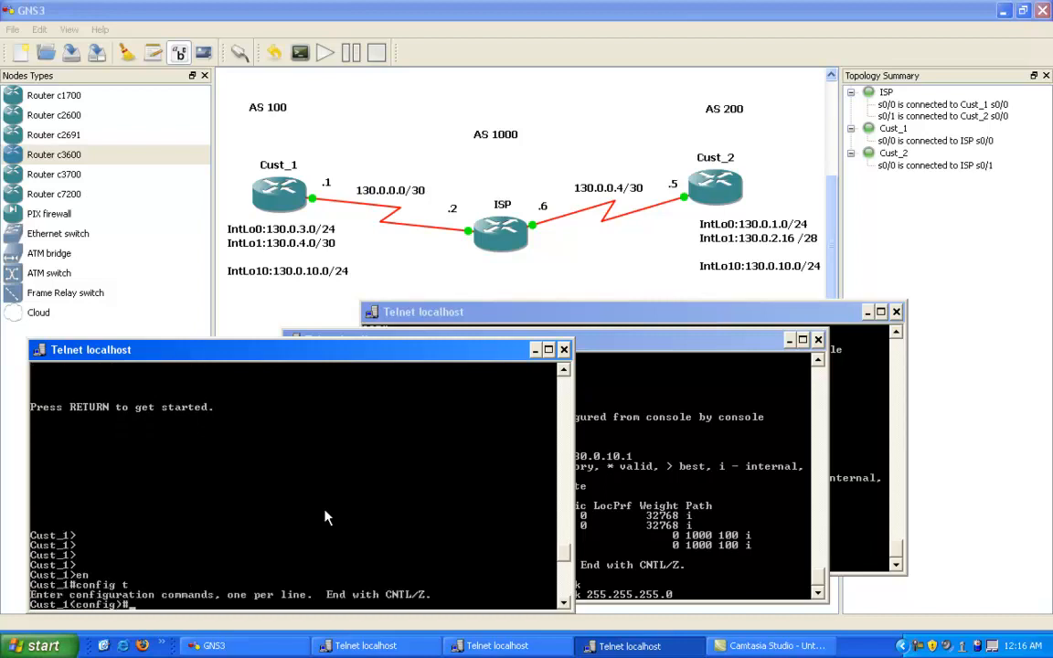
{"action": "type", "text": "router bgp 100"}
{"action": "key", "text": "Return"}
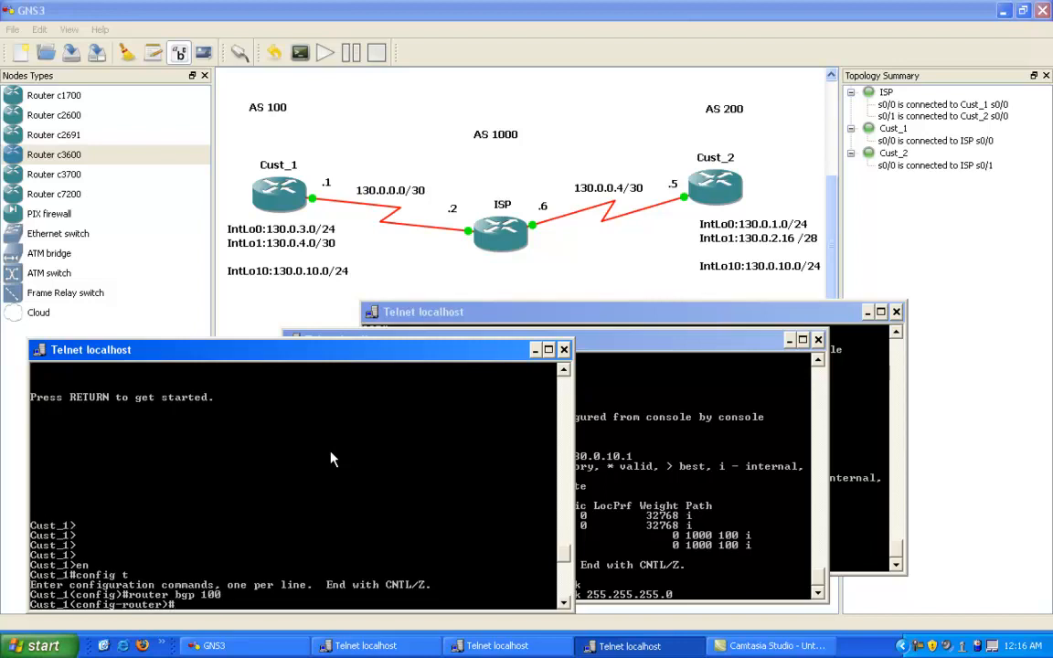
Step: Write a network statement for 130.0.1.0 mask 255.255.255.0 on Cust_1, leaving it unsubmitted
{"action": "type", "text": "network 130.0.1.0"}
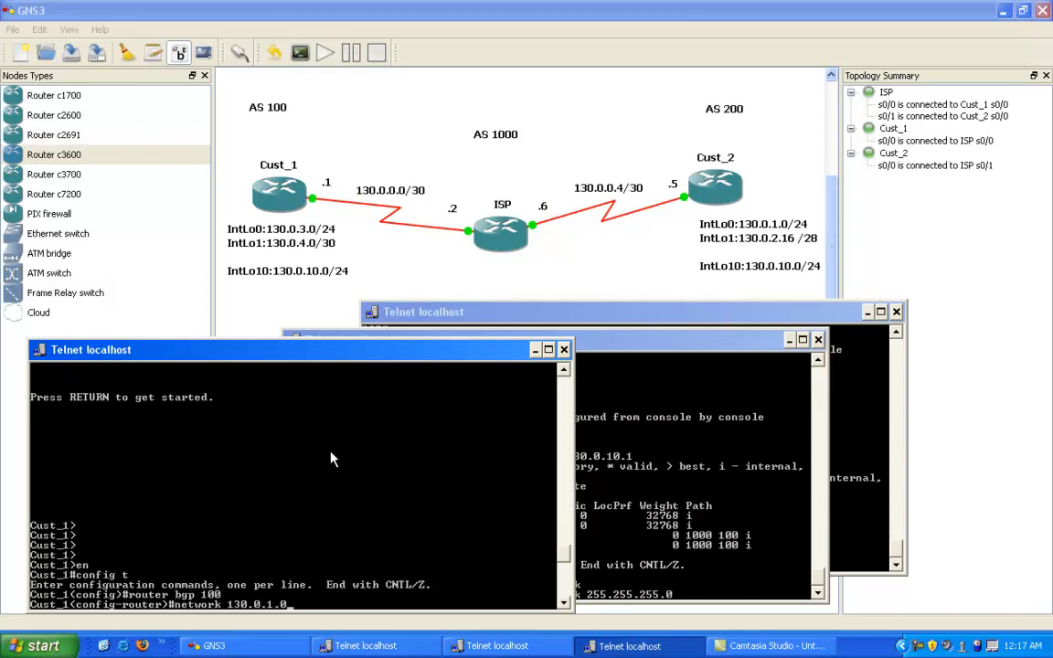
{"action": "type", "text": " mas"}
{"action": "key", "text": "Tab"}
{"action": "type", "text": "255.255.255.0"}
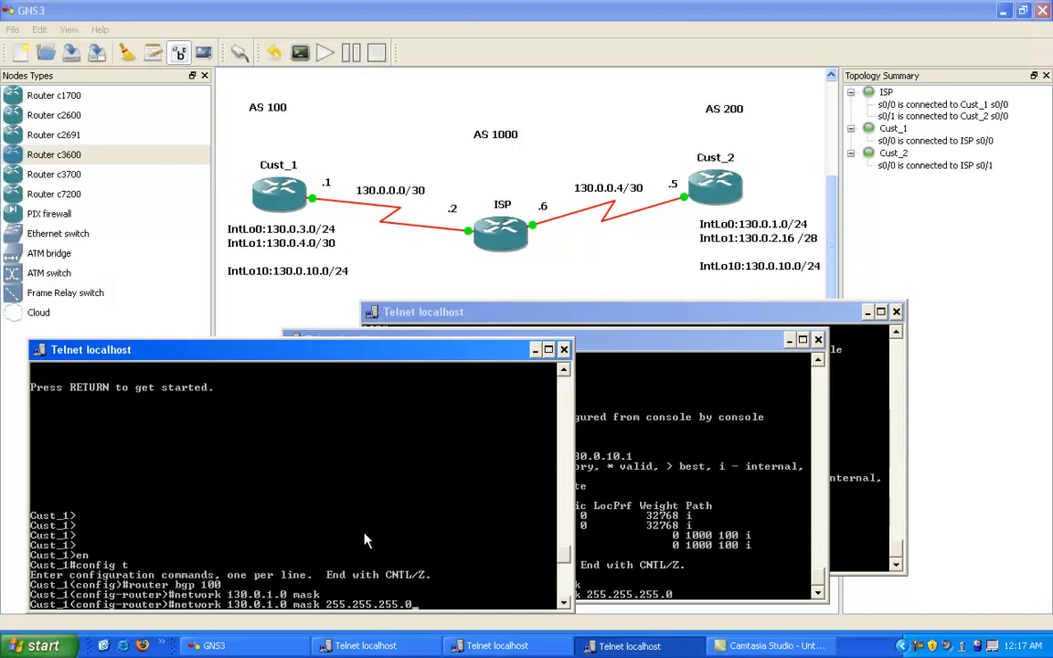
Step: Place the Cust_1 and Cust_2 consoles side by side and submit the pending network statement on each router
{"action": "left_click_drag", "start_coordinate": [681, 340], "coordinate": [881, 366]}
{"action": "left_click", "coordinate": [405, 357]}
{"action": "left_click_drag", "start_coordinate": [405, 356], "coordinate": [387, 342]}
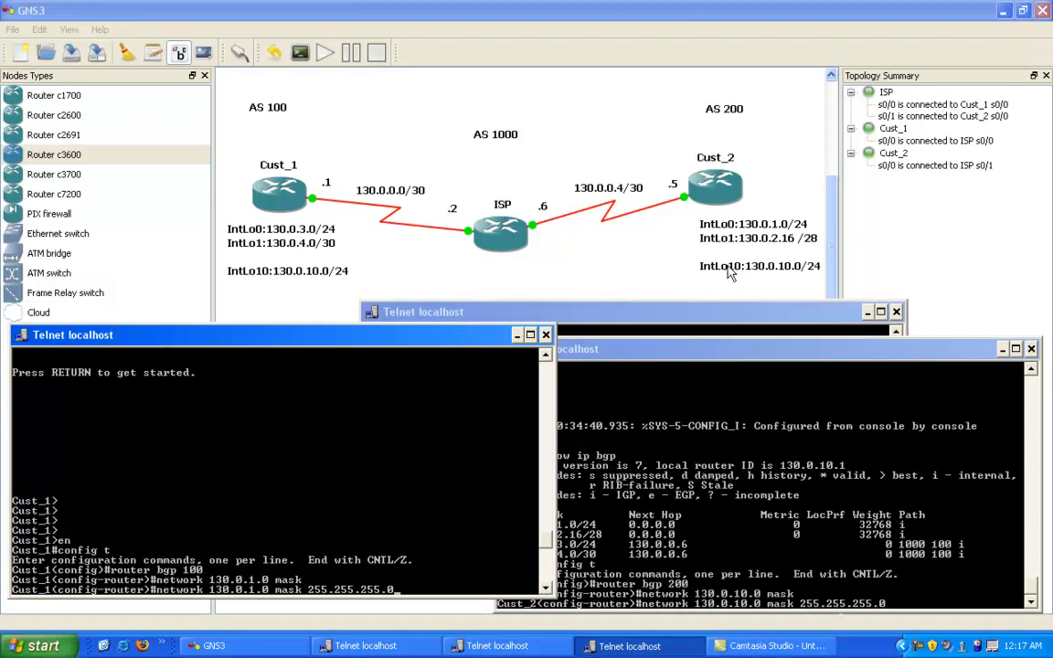
{"action": "left_click", "coordinate": [734, 496]}
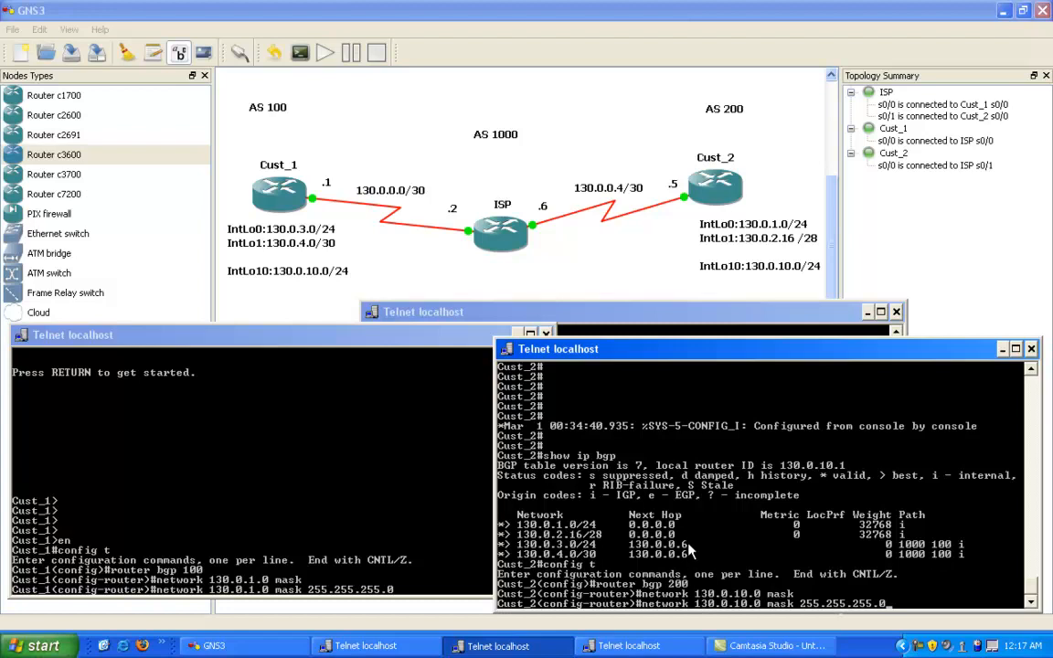
{"action": "key", "text": "Return"}
{"action": "left_click", "coordinate": [272, 481]}
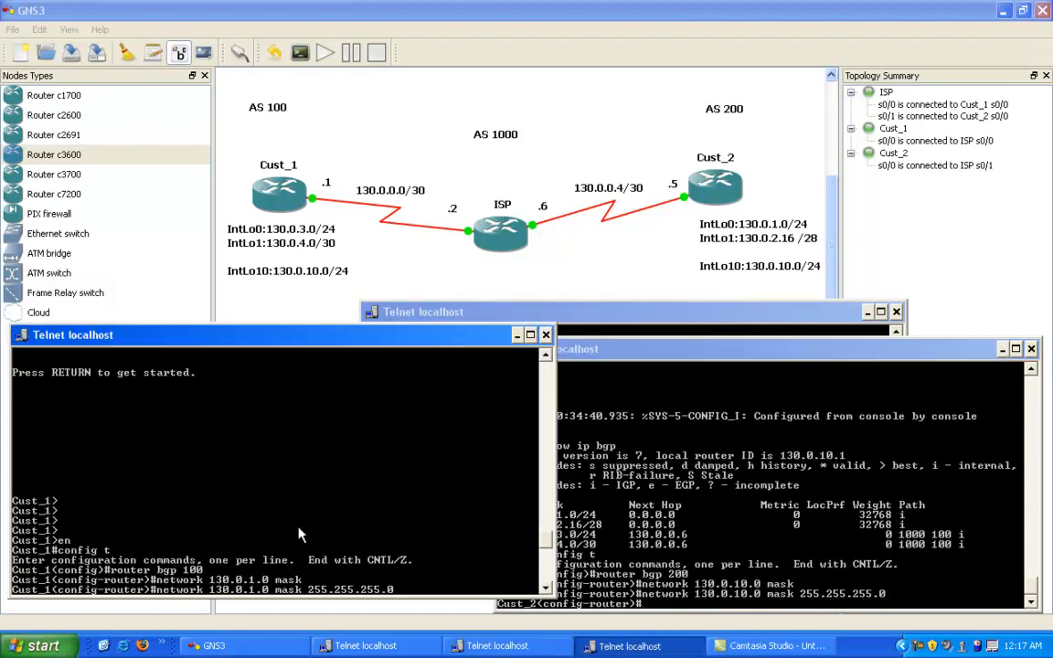
{"action": "key", "text": "Return"}
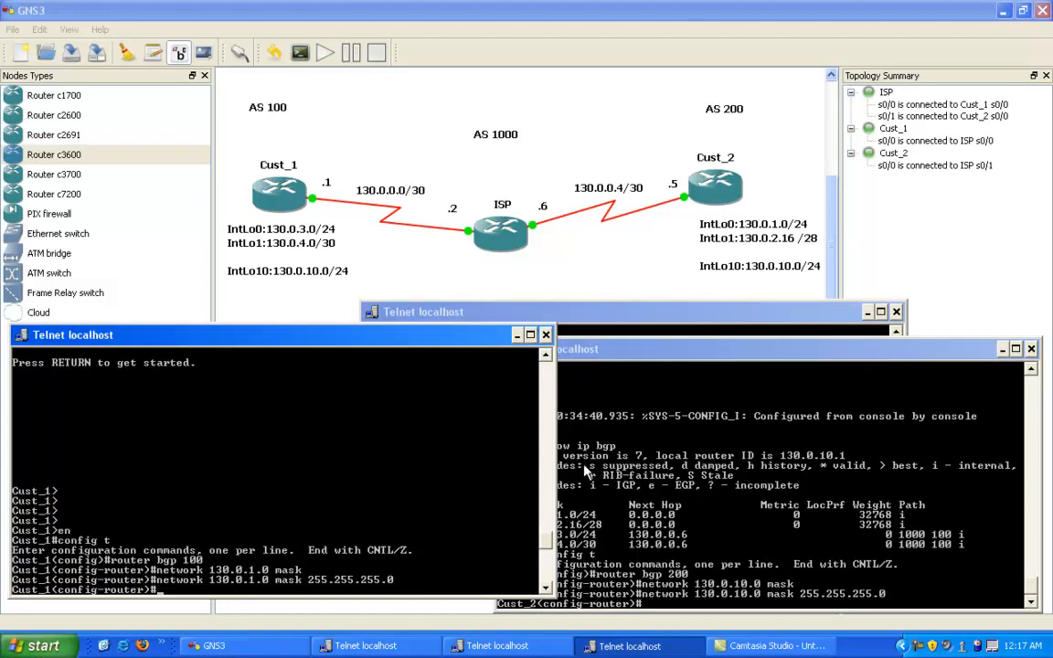
Step: Leave configuration mode on Cust_1 and display its BGP table
{"action": "left_click", "coordinate": [686, 516]}
{"action": "left_click", "coordinate": [293, 523]}
{"action": "type", "text": "end"}
{"action": "key", "text": "Return"}
{"action": "type", "text": "show ip"}
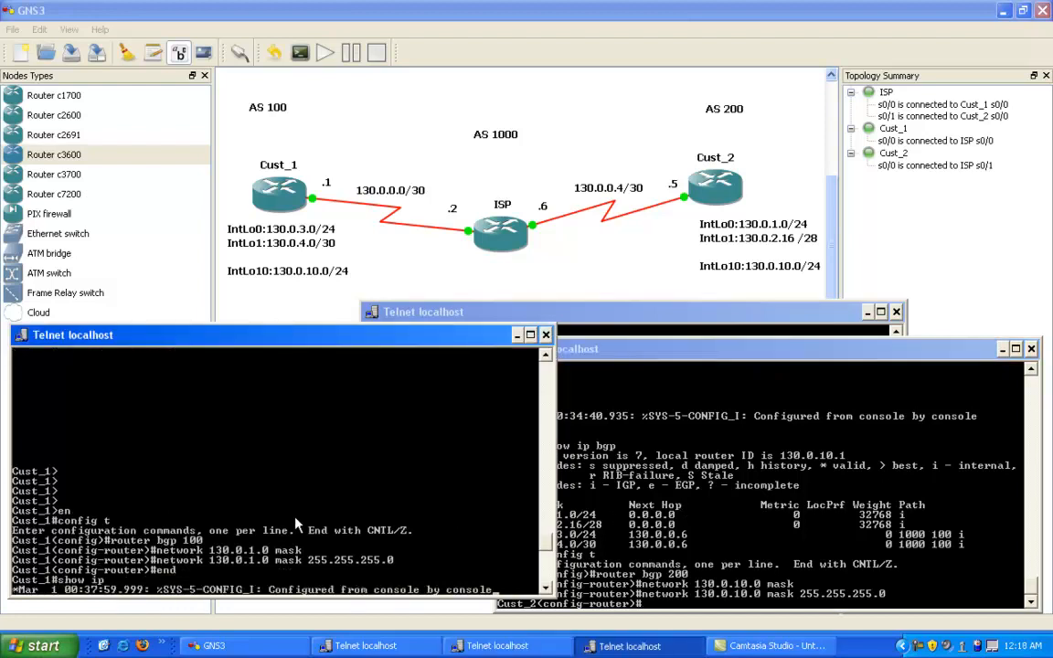
{"action": "type", "text": " bp"}
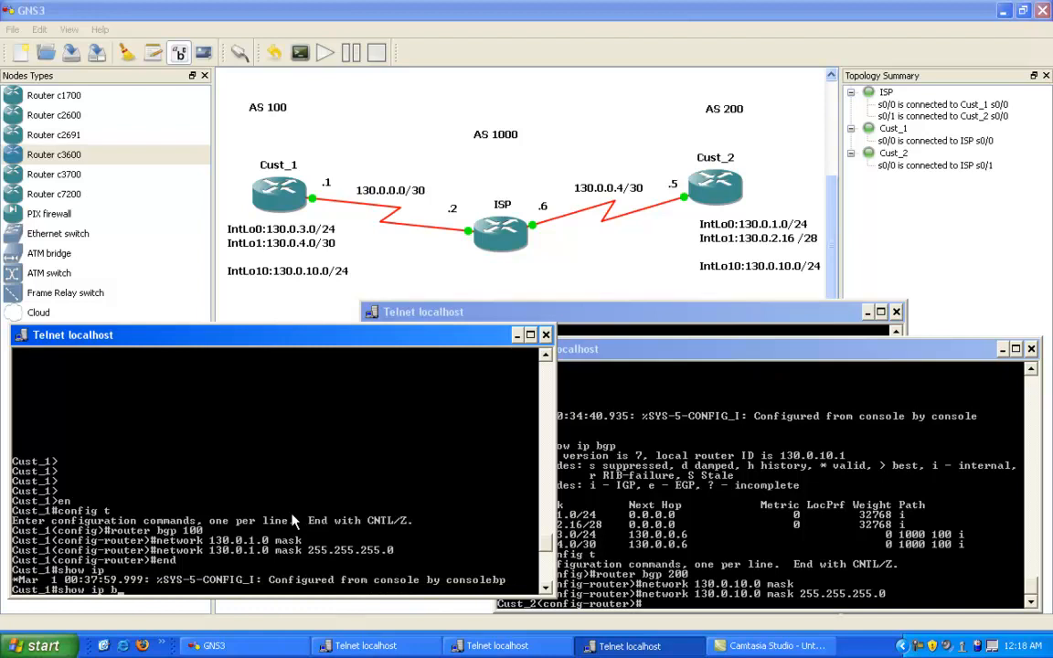
{"action": "key", "text": "BackSpace"}
{"action": "type", "text": "gp"}
{"action": "key", "text": "Return"}
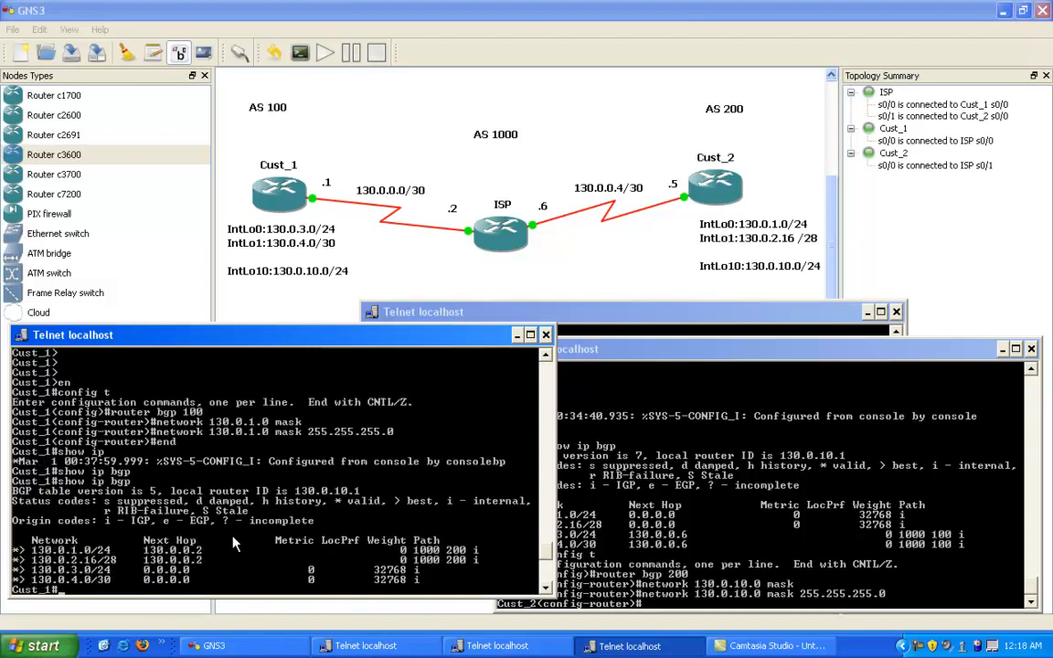
Step: Display Cust_1's running configuration as far as its interfaces, including Loopback10, and quit the listing
{"action": "type", "text": "show run"}
{"action": "key", "text": "Return"}
{"action": "key", "text": "space"}
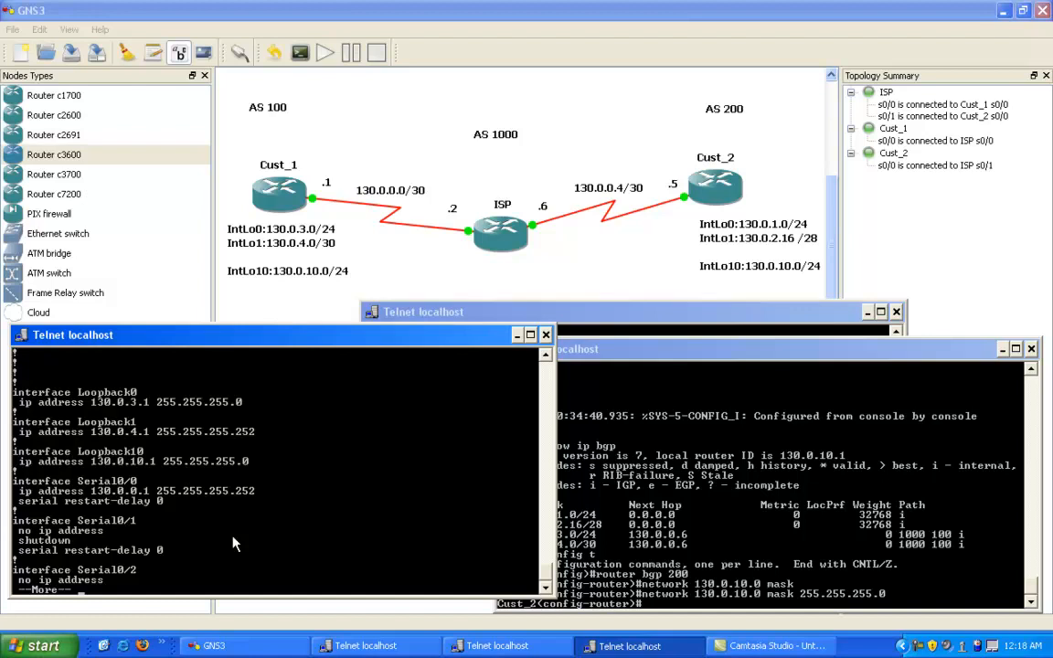
{"action": "key", "text": "q"}
Step: Leave configuration mode on Cust_2 and display its BGP table
{"action": "left_click", "coordinate": [729, 461]}
{"action": "type", "text": "end"}
{"action": "key", "text": "Return"}
{"action": "type", "text": "show ip bgp"}
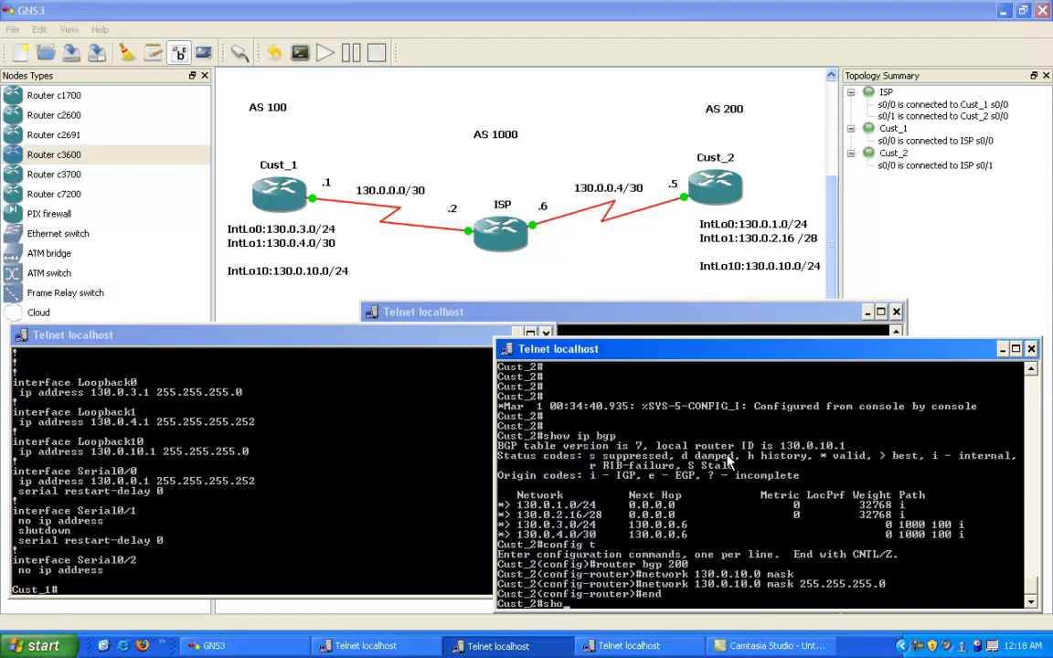
{"action": "key", "text": "Return"}
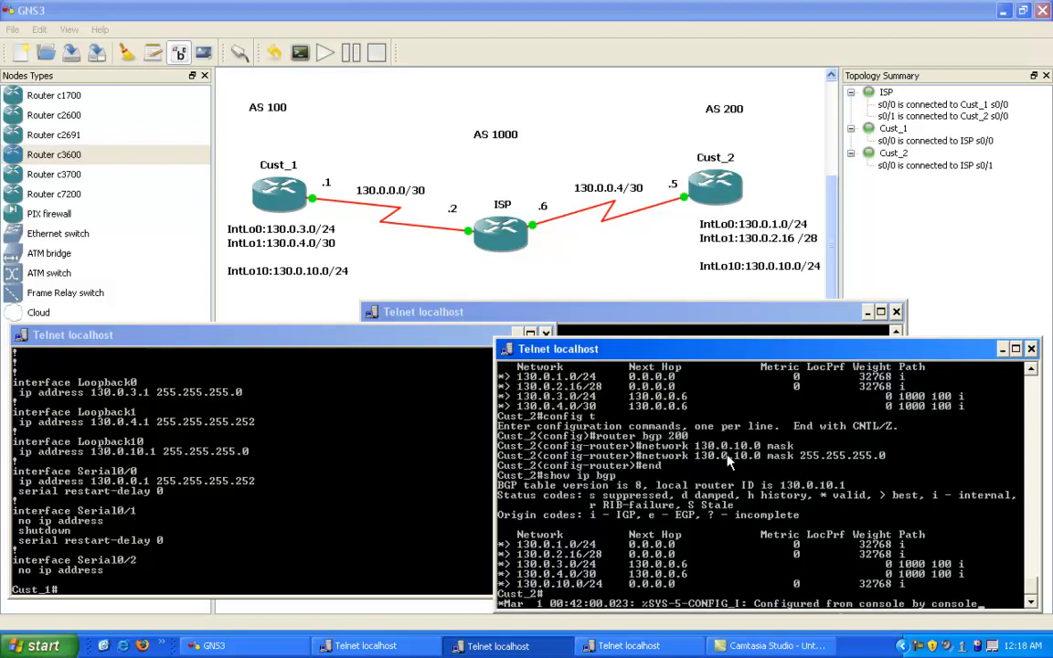
{"action": "key", "text": "Return"}
{"action": "key", "text": "Return"}
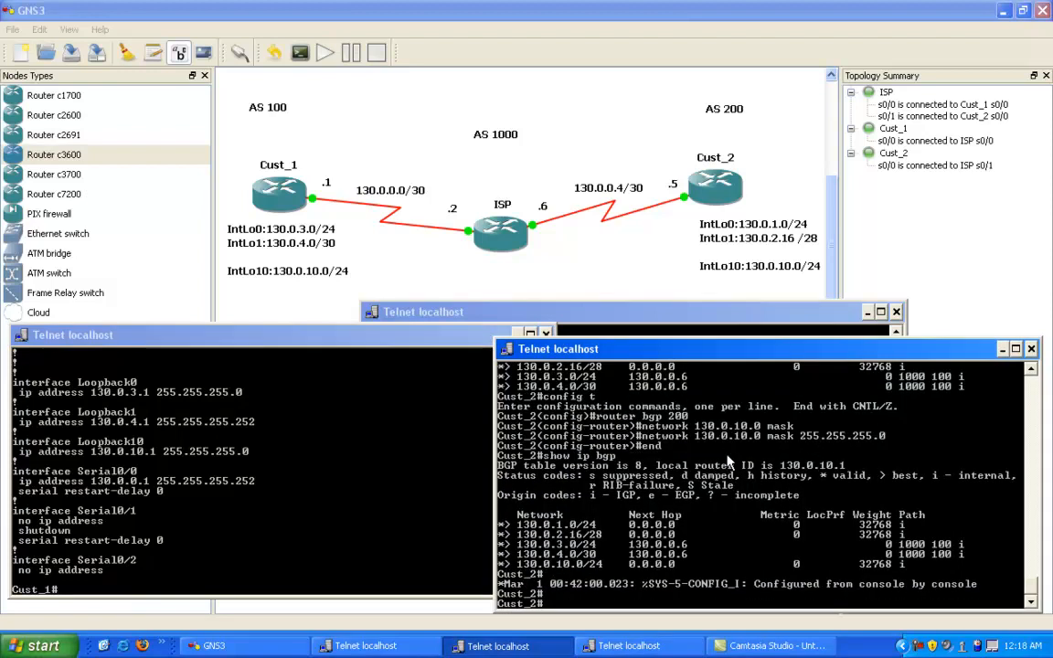
Step: Display Cust_1's running configuration again down to the router bgp 100 section to check its network statements
{"action": "left_click", "coordinate": [338, 444]}
{"action": "scroll", "coordinate": [265, 494], "scroll_direction": "up", "scroll_amount": 12}
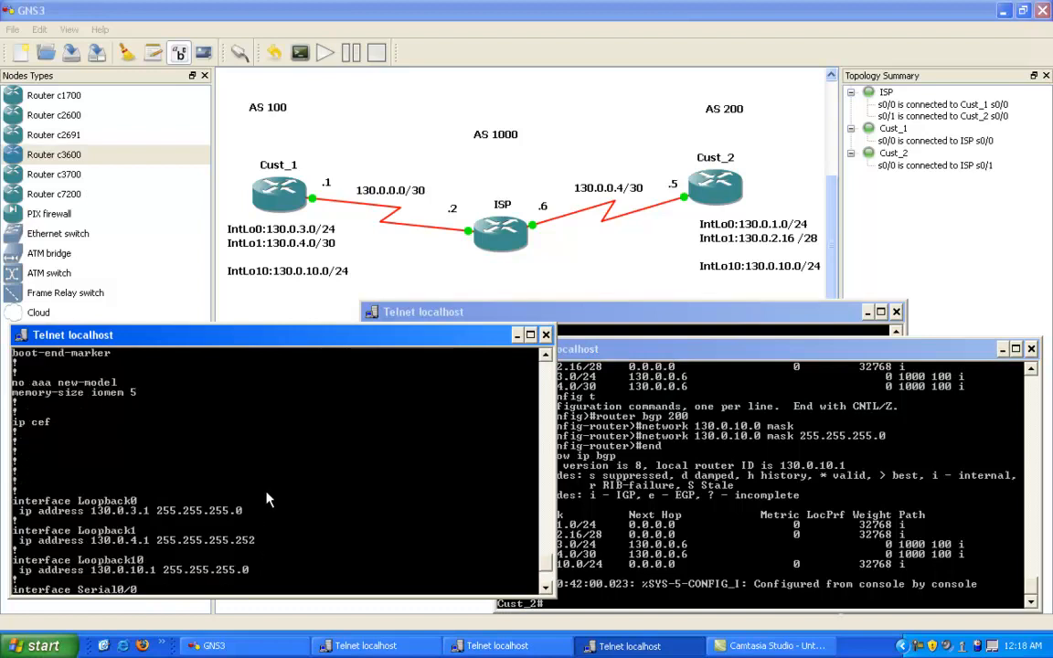
{"action": "scroll", "coordinate": [268, 499], "scroll_direction": "down", "scroll_amount": 12}
{"action": "type", "text": "show run"}
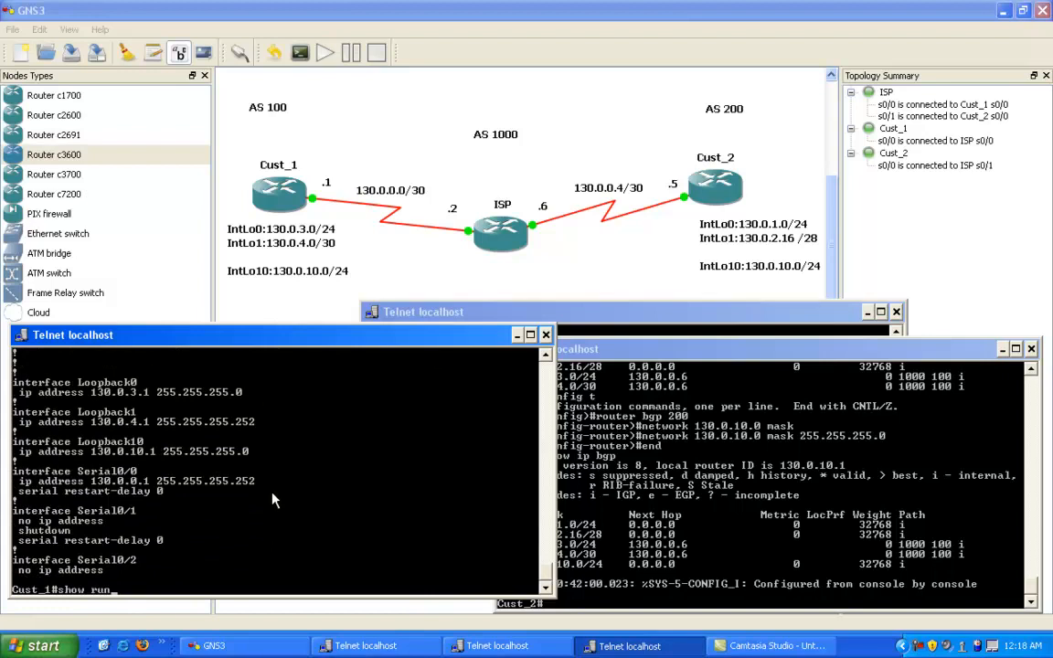
{"action": "key", "text": "Return"}
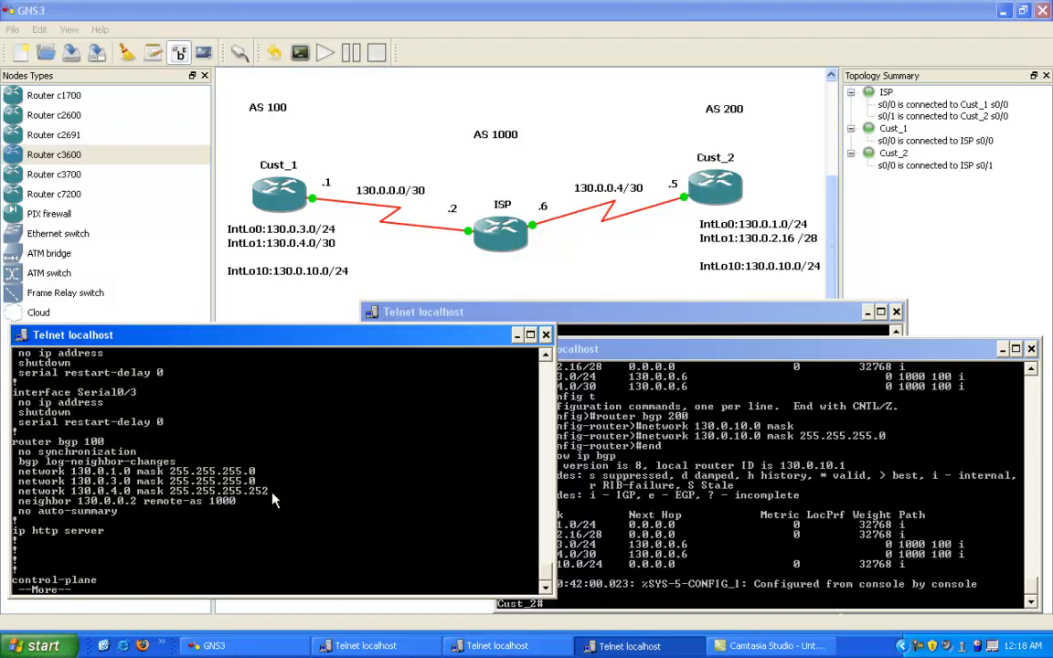
{"action": "type", "text": "coinfig t"}
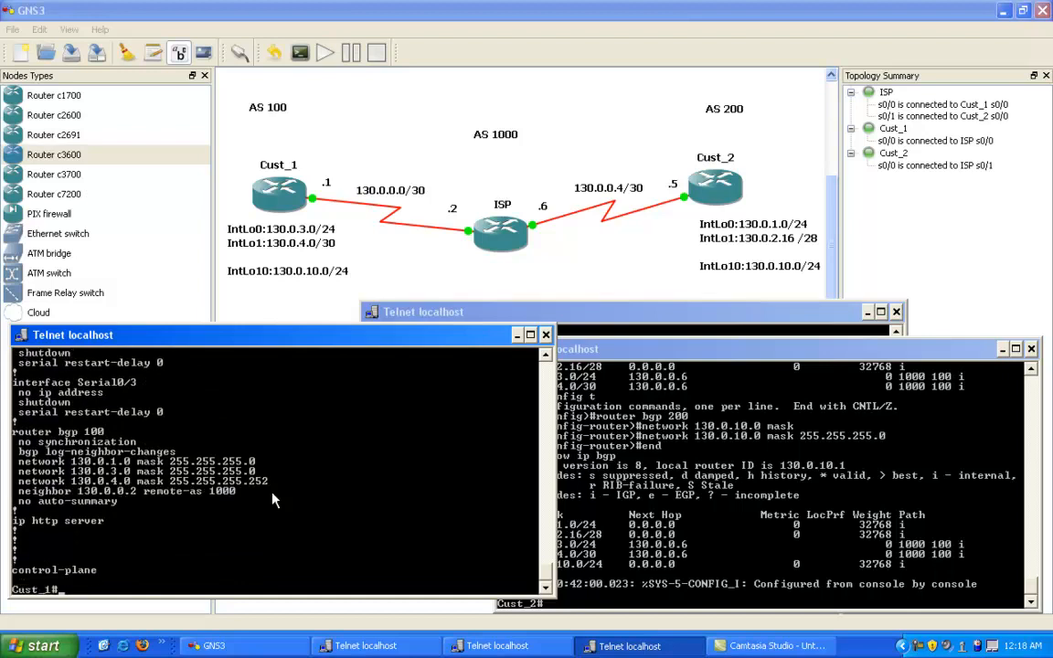
{"action": "key", "text": "Return"}
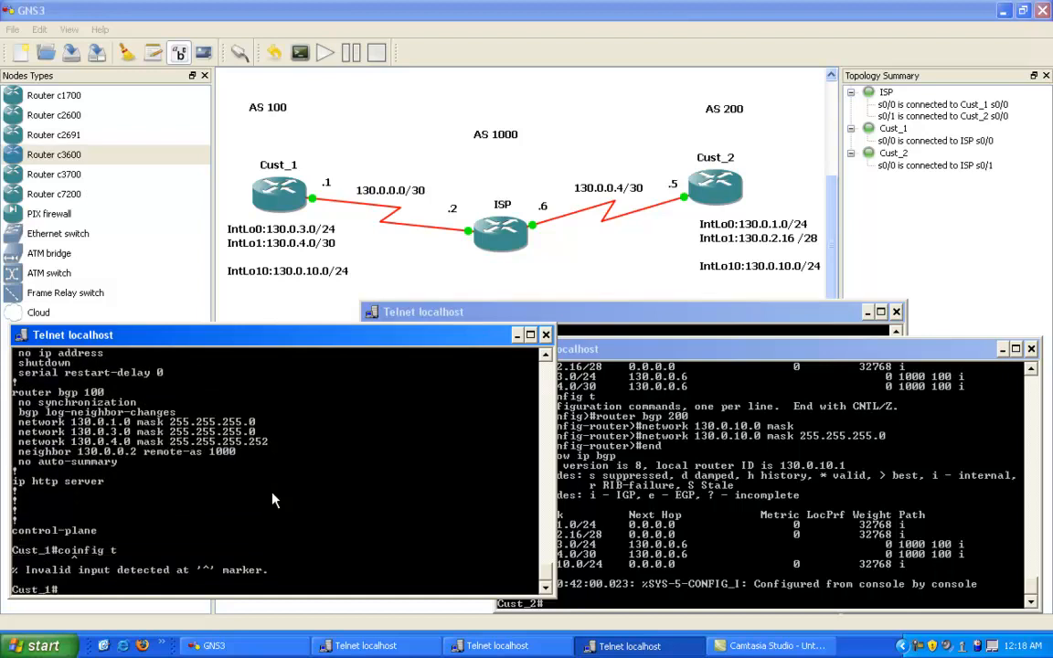
{"action": "type", "text": "coinfig t"}
{"action": "key", "text": "Return"}
Step: Enter BGP 100 configuration mode on Cust_1
{"action": "type", "text": "config t"}
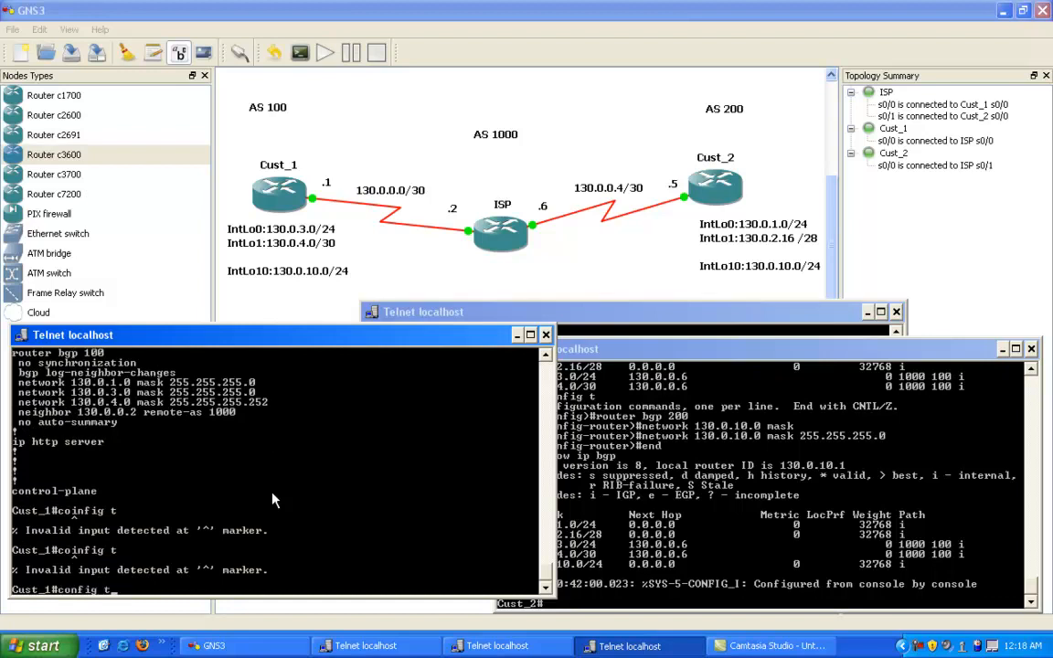
{"action": "key", "text": "Return"}
{"action": "type", "text": "router bgp 100"}
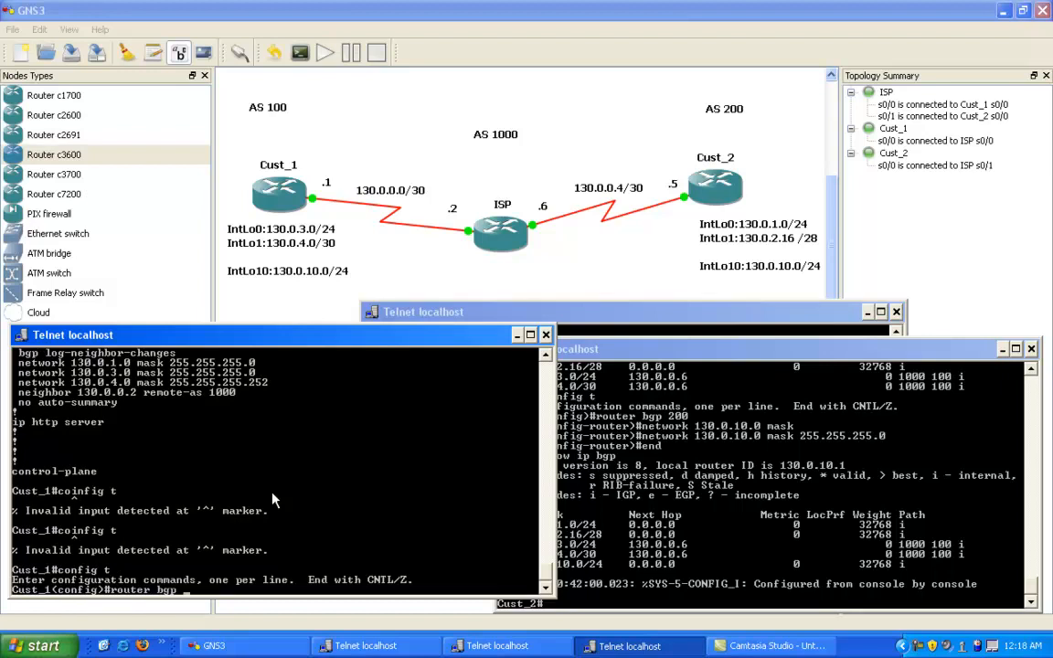
{"action": "key", "text": "Return"}
Step: Remove the mistaken network statement 130.0.1.0 mask 255.255.255.0 from Cust_1's BGP 100 configuration
{"action": "key", "text": "Up"}
{"action": "key", "text": "Up"}
{"action": "key", "text": "Up"}
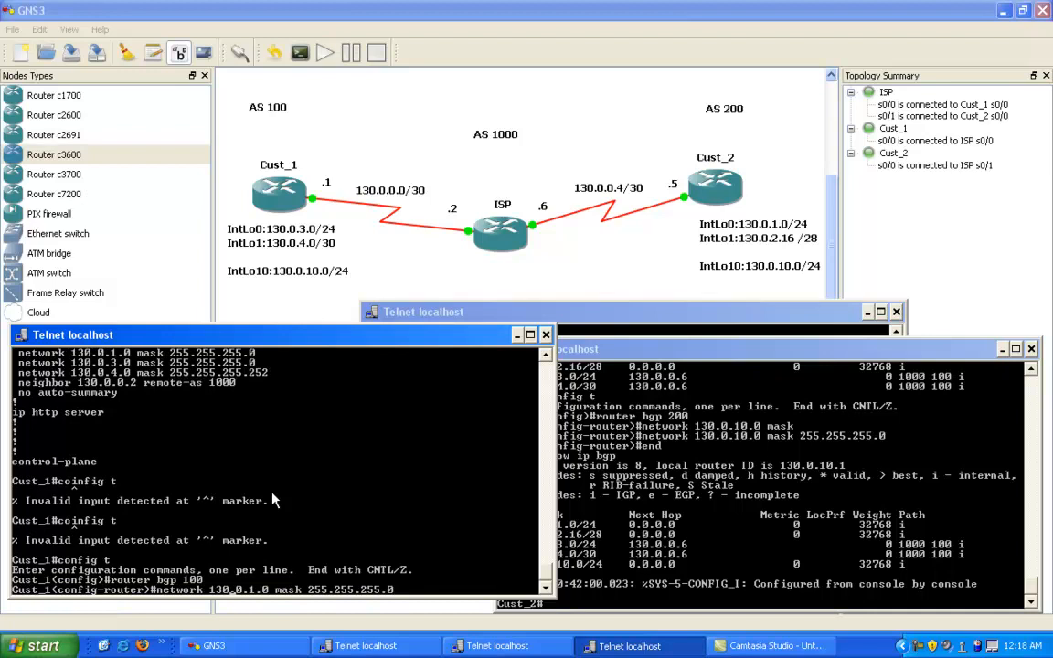
{"action": "key", "text": "ctrl+a"}
{"action": "type", "text": "no"}
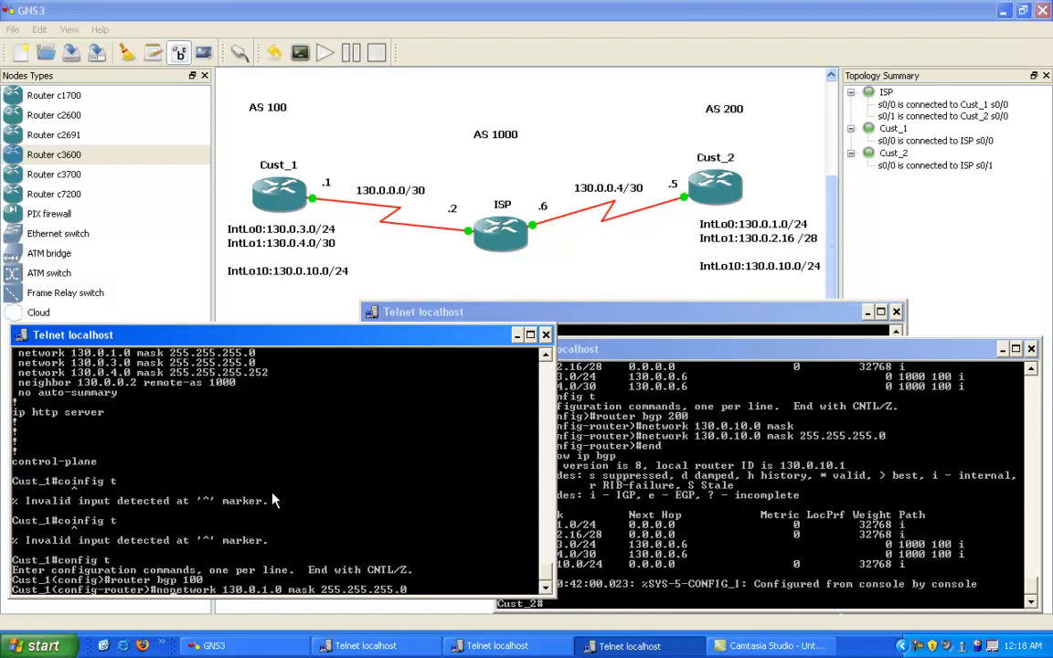
{"action": "key", "text": "Return"}
Step: Advertise network 130.0.10.0 mask 255.255.255.0 in Cust_1's BGP 100 by reusing and correcting the previous statement
{"action": "key", "text": "Up"}
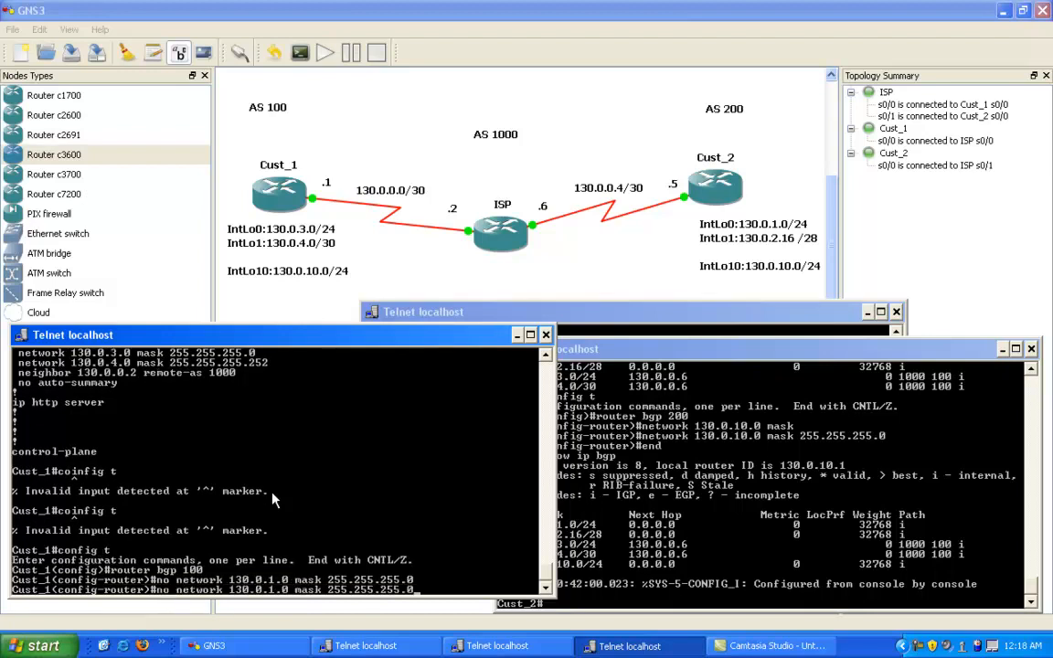
{"action": "key", "text": "ctrl+a"}
{"action": "key", "text": "Delete"}
{"action": "key", "text": "Delete"}
{"action": "key", "text": "Delete"}
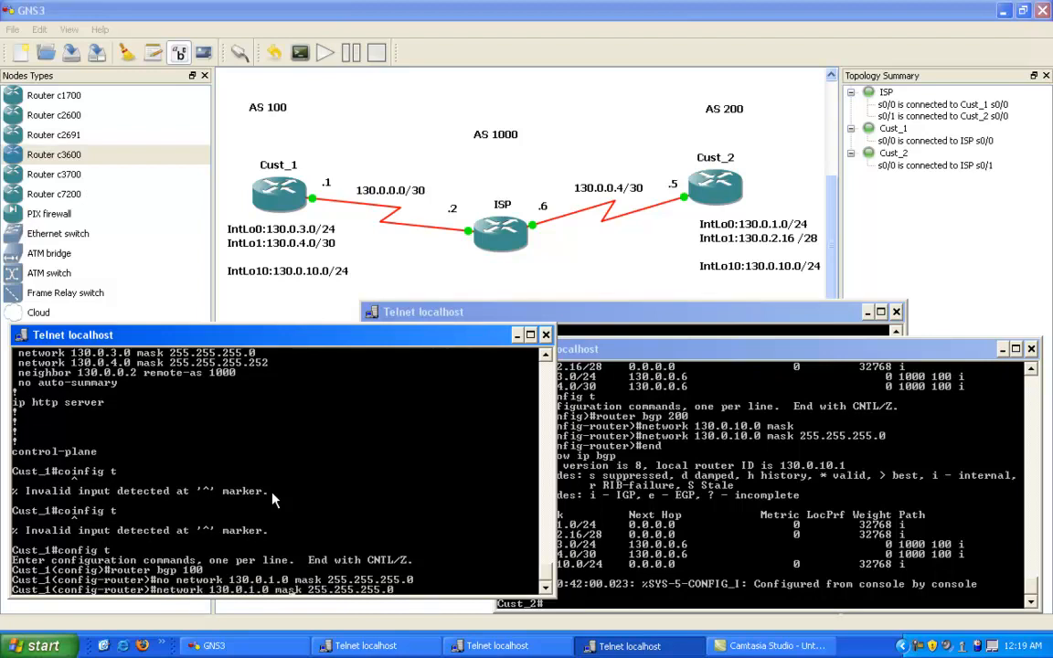
{"action": "type", "text": "0"}
{"action": "key", "text": "Return"}
{"action": "key", "text": "Return"}
{"action": "key", "text": "Return"}
{"action": "key", "text": "Return"}
Step: Leave BGP configuration on Cust_1 and display its BGP table to check the advertised networks
{"action": "type", "text": "end"}
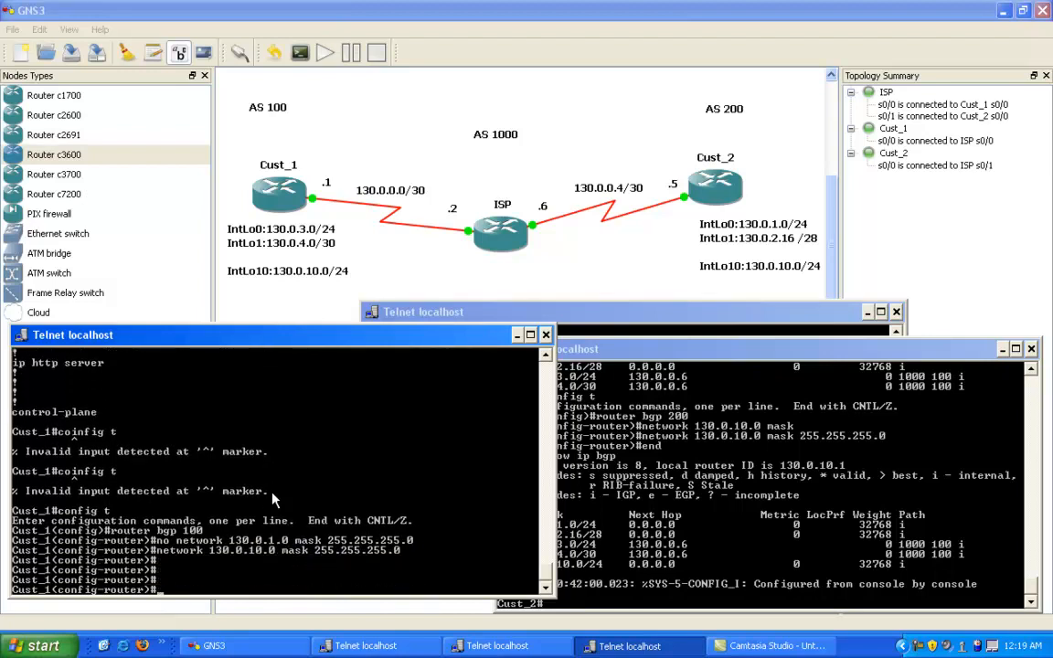
{"action": "key", "text": "Return"}
{"action": "key", "text": "Return"}
{"action": "key", "text": "Return"}
{"action": "key", "text": "Return"}
{"action": "key", "text": "Return"}
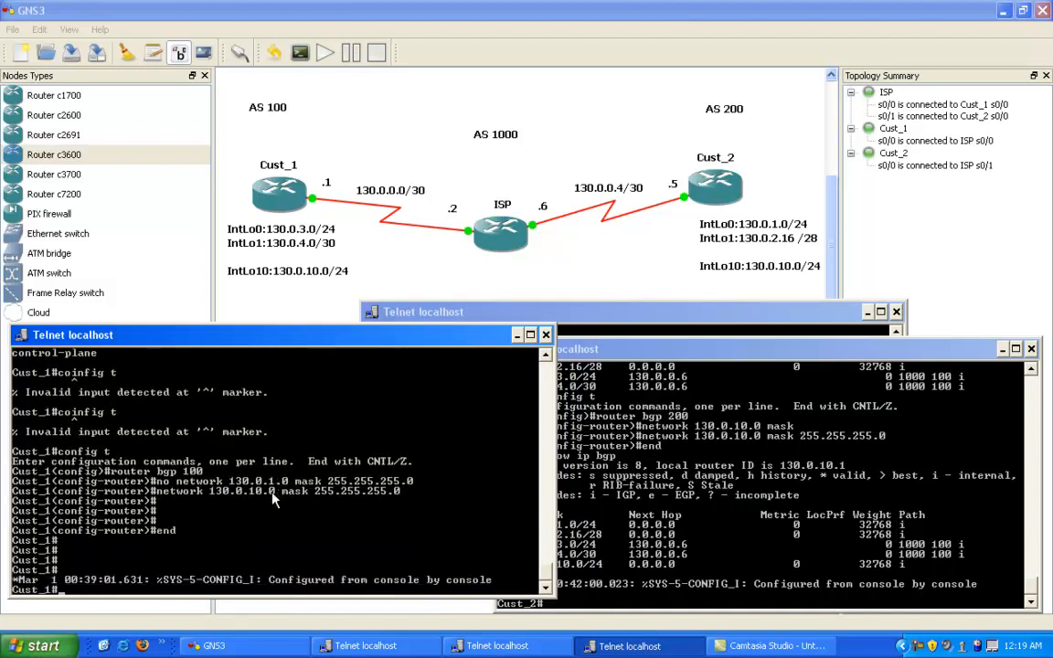
{"action": "type", "text": "show ip bgp"}
{"action": "key", "text": "Return"}
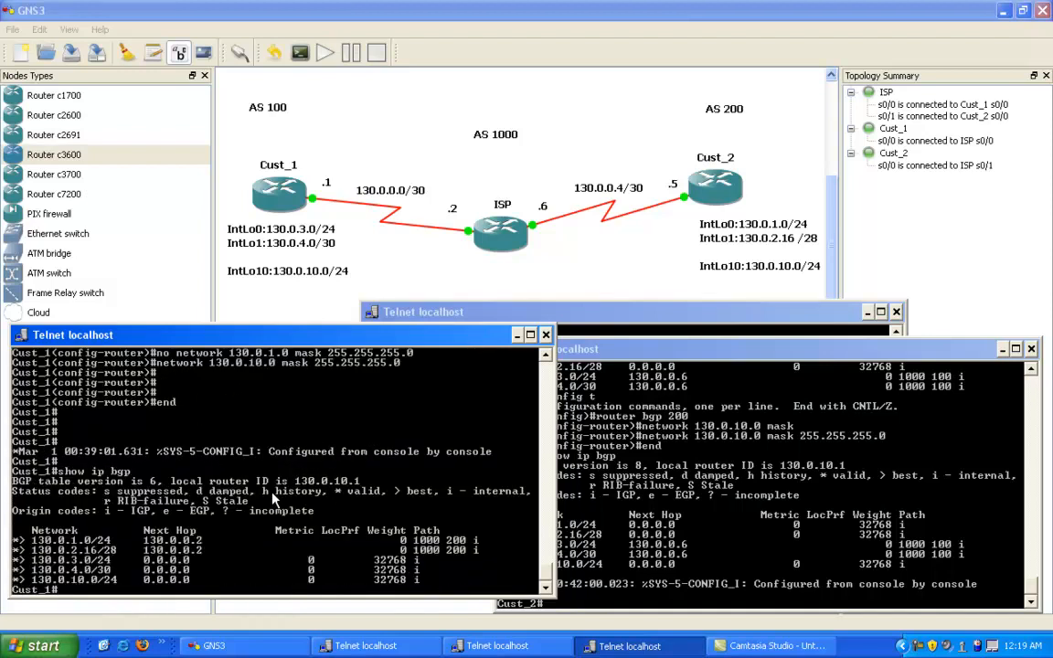
Step: Compare the 130.0.10.0/24 entries in the BGP tables of Cust_1 and Cust_2, highlighting the one on Cust_1
{"action": "right_click", "coordinate": [244, 509]}
{"action": "left_click", "coordinate": [263, 517]}
{"action": "left_click_drag", "start_coordinate": [15, 580], "coordinate": [117, 583]}
{"action": "left_click", "coordinate": [640, 490]}
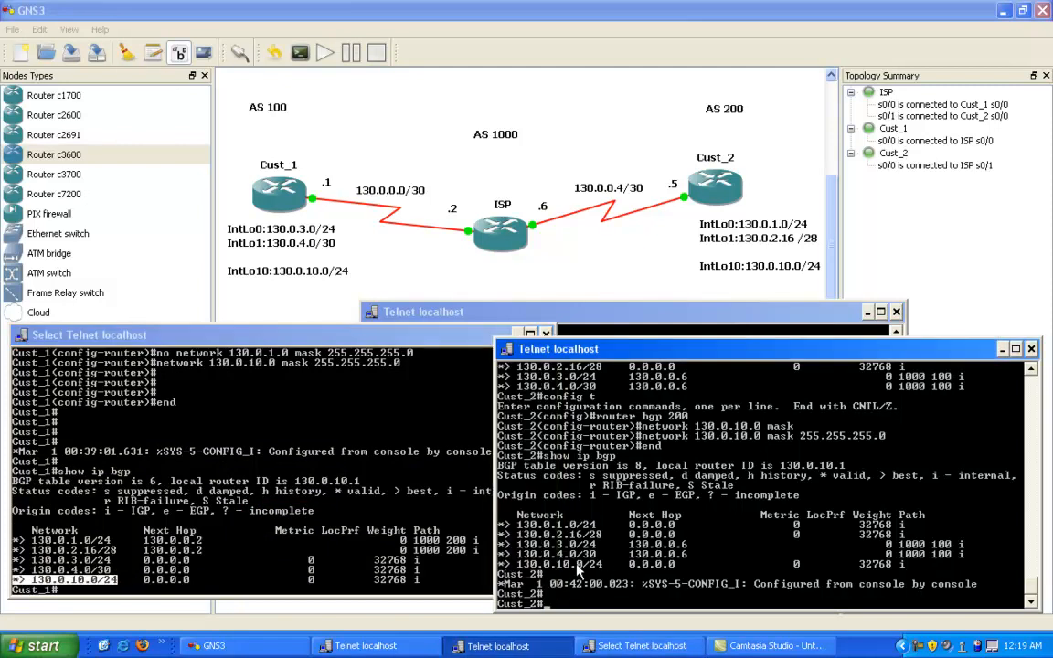
{"action": "right_click", "coordinate": [503, 577]}
{"action": "left_click", "coordinate": [620, 546]}
Step: Switch to the ISP console and display its BGP table with show ip bgp
{"action": "right_click", "coordinate": [573, 327]}
{"action": "left_click", "coordinate": [463, 437]}
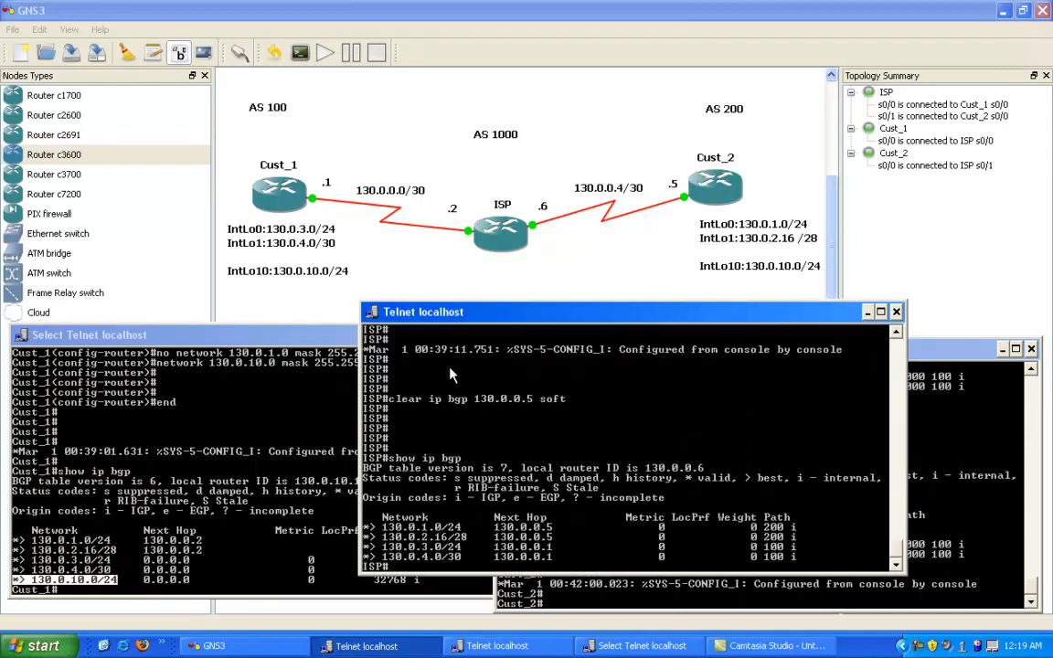
{"action": "left_click_drag", "start_coordinate": [499, 320], "coordinate": [483, 310]}
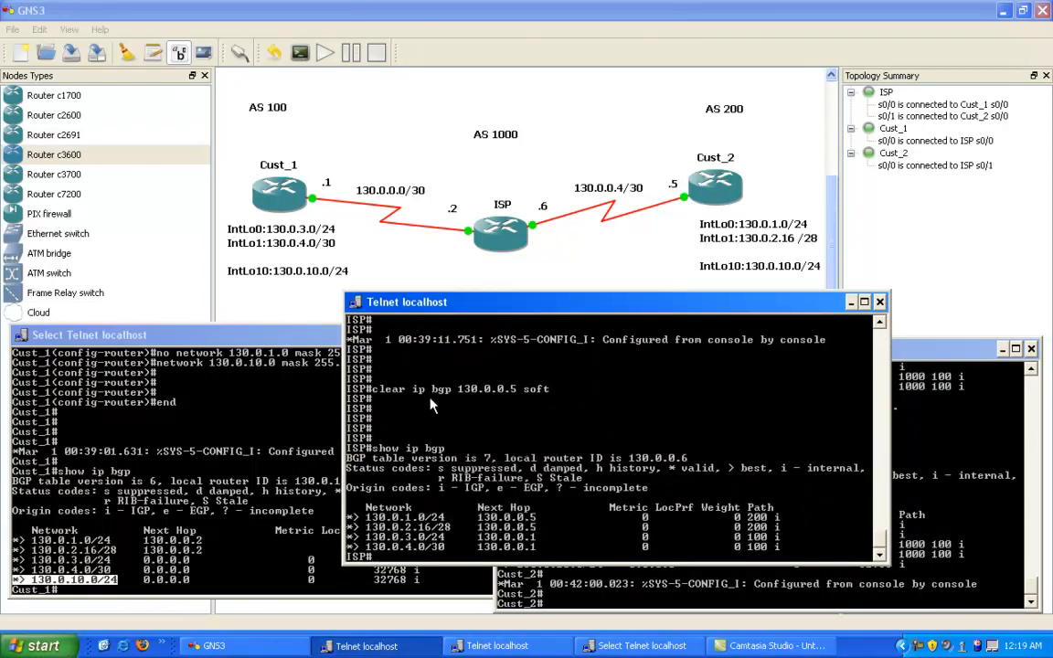
{"action": "type", "text": "show ip bgp"}
{"action": "key", "text": "Return"}
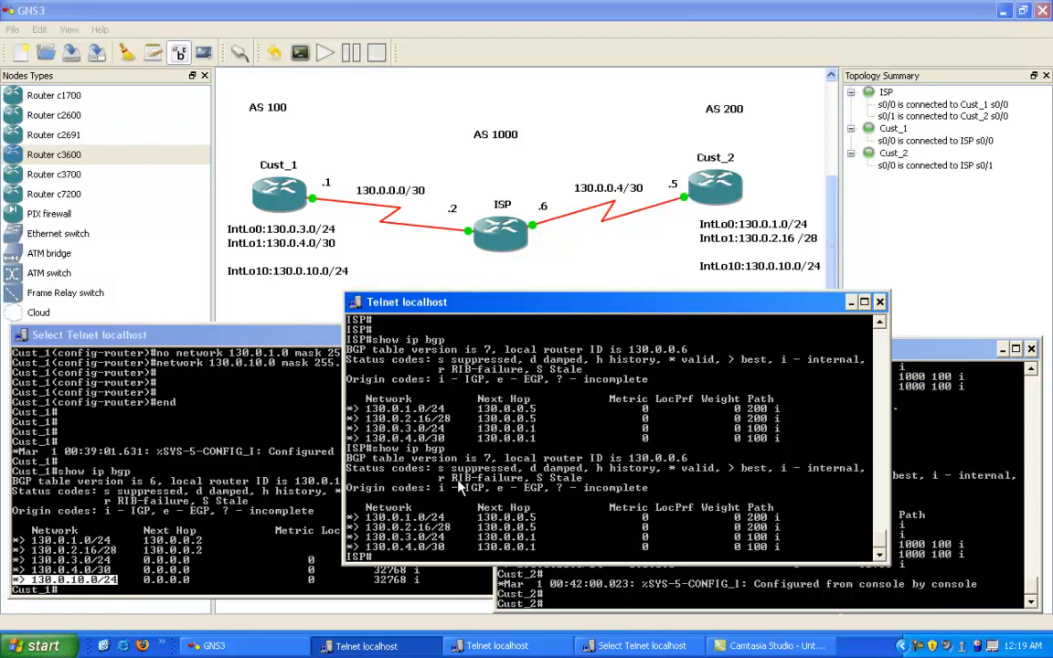
Step: Review the earlier TO_CUST_2 prefix-list commands in ISP's console history and return to the current prompt
{"action": "scroll", "coordinate": [460, 488], "scroll_direction": "up", "scroll_amount": 7}
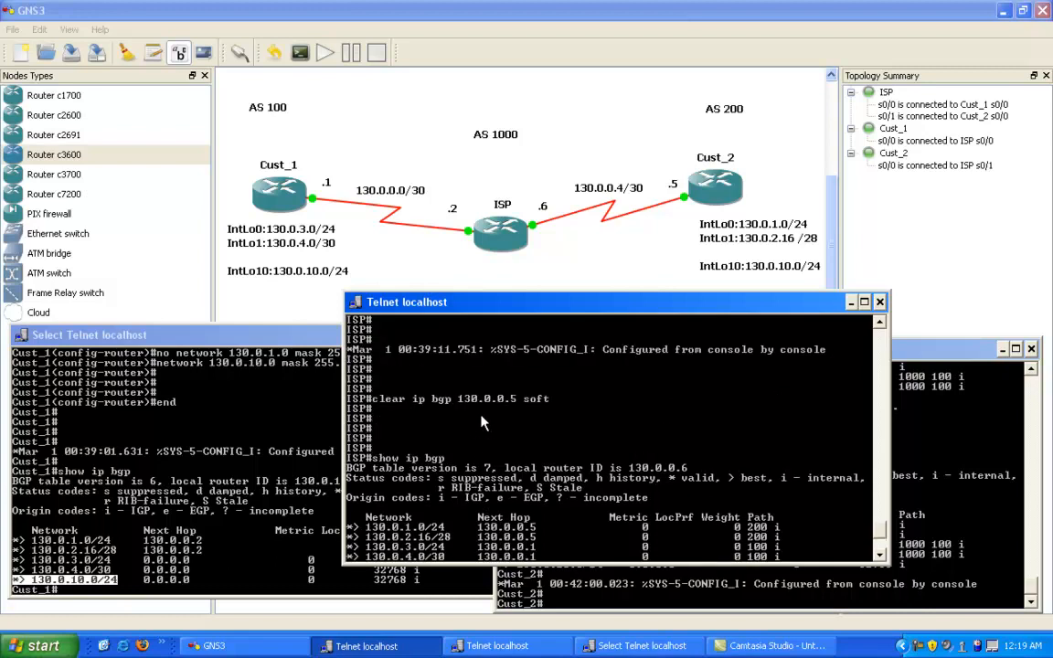
{"action": "scroll", "coordinate": [525, 394], "scroll_direction": "up", "scroll_amount": 2}
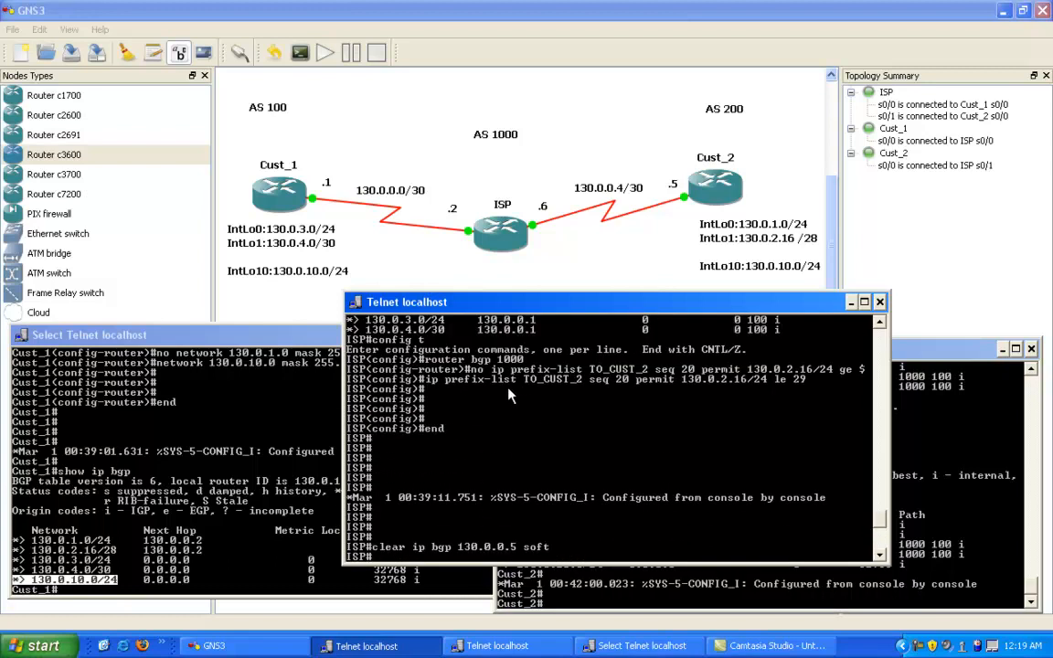
{"action": "scroll", "coordinate": [530, 401], "scroll_direction": "up", "scroll_amount": 4}
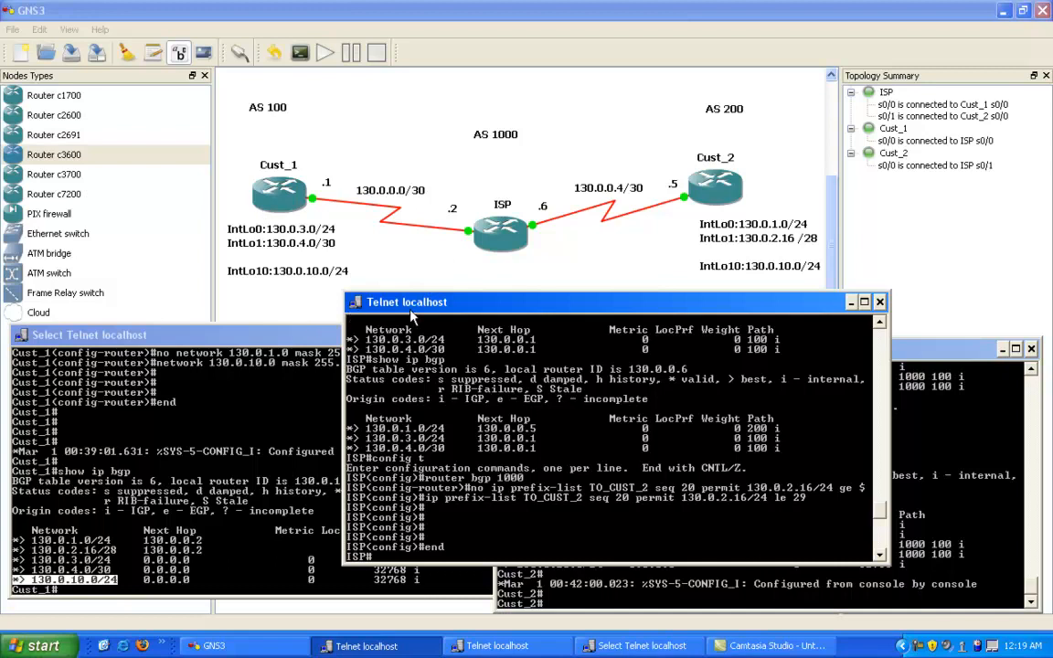
{"action": "scroll", "coordinate": [415, 296], "scroll_direction": "down", "scroll_amount": 8}
{"action": "scroll", "coordinate": [484, 351], "scroll_direction": "down", "scroll_amount": 5}
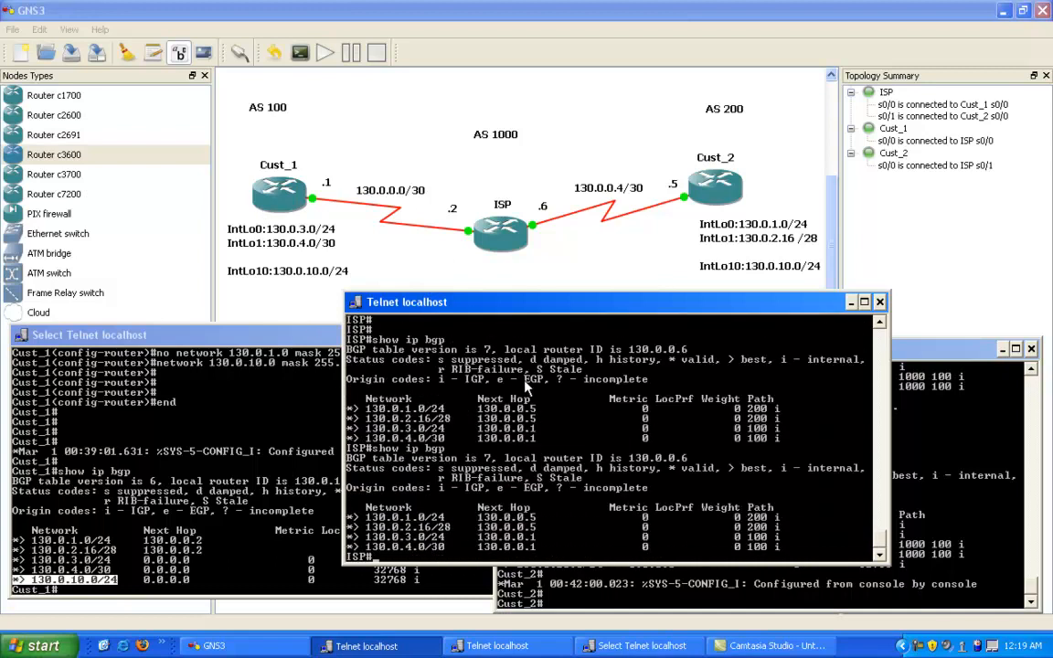
{"action": "key", "text": "Return"}
{"action": "key", "text": "Return"}
{"action": "key", "text": "Return"}
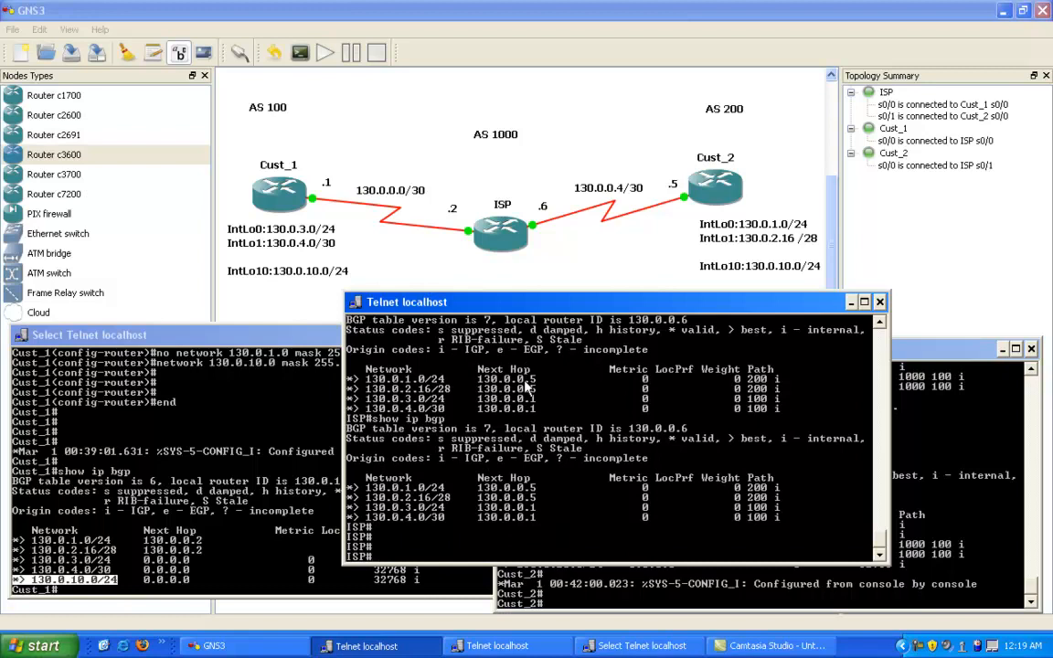
Step: Start a show ip bgp neighbors query on ISP
{"action": "type", "text": "show ip bgp ne"}
{"action": "key", "text": "Tab"}
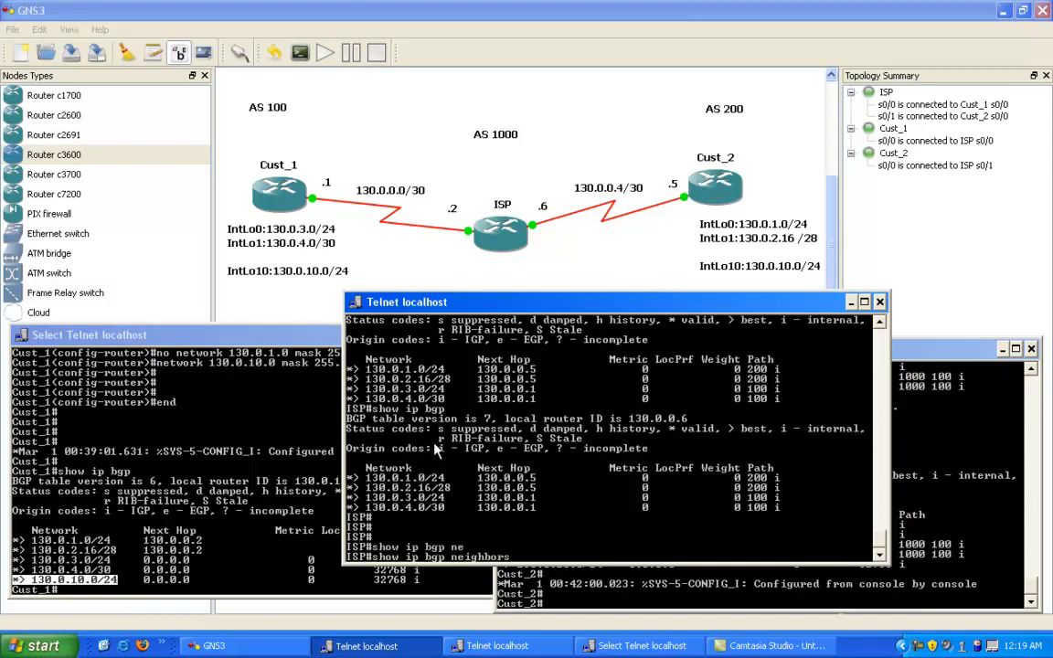
Step: Copy neighbor address 130.0.0.1 from ISP's BGP table into the neighbors query and run it with the routes option
{"action": "right_click", "coordinate": [391, 398]}
{"action": "left_click", "coordinate": [421, 407]}
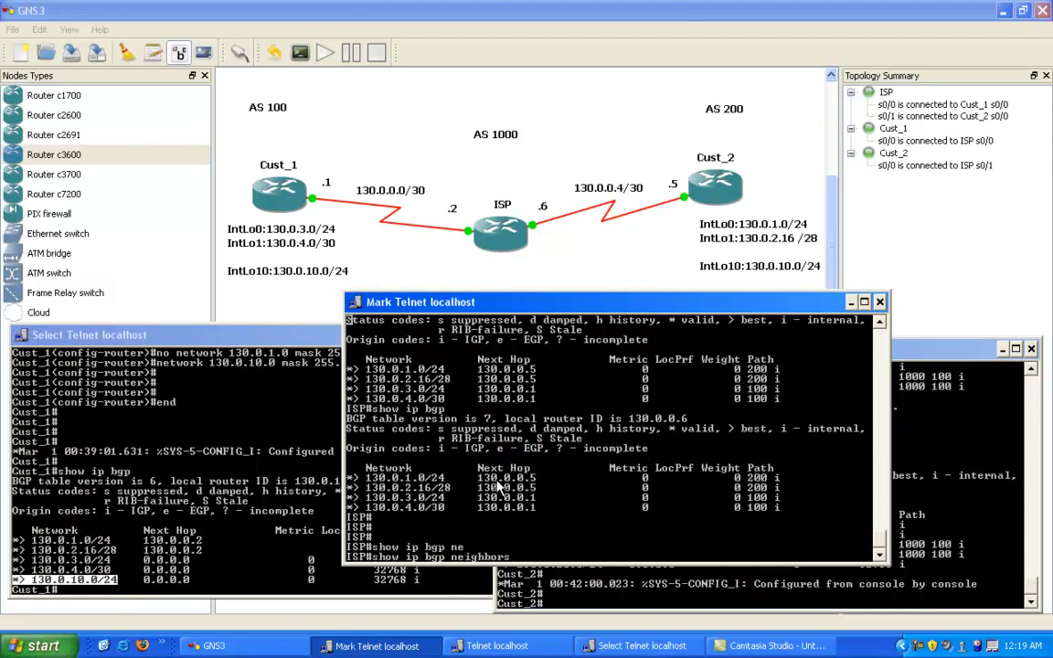
{"action": "left_click_drag", "start_coordinate": [478, 477], "coordinate": [538, 478]}
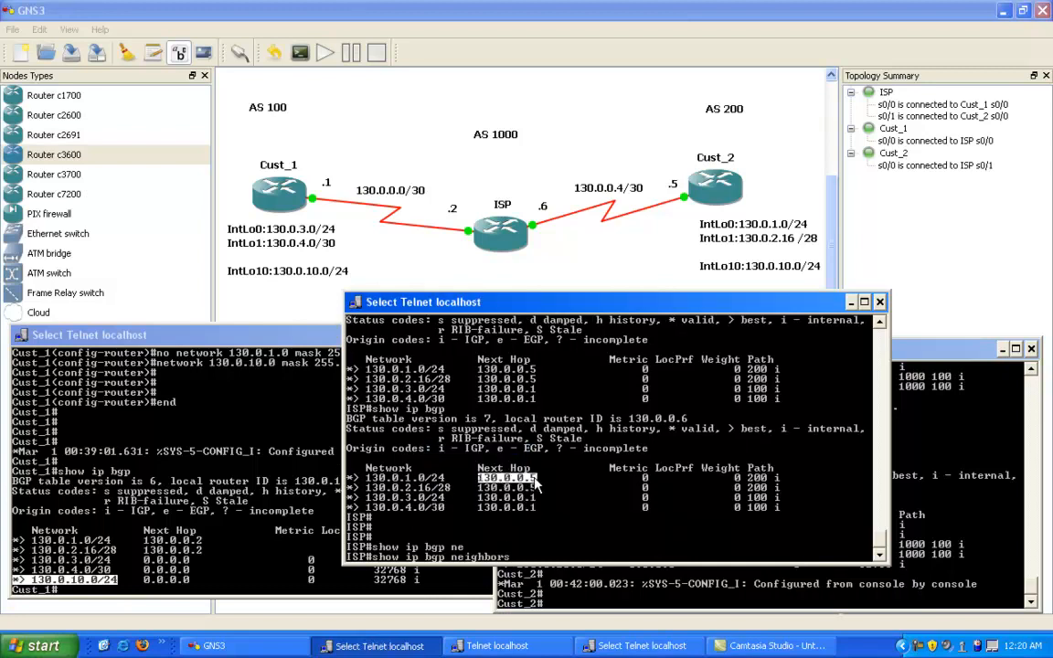
{"action": "left_click_drag", "start_coordinate": [479, 504], "coordinate": [531, 505]}
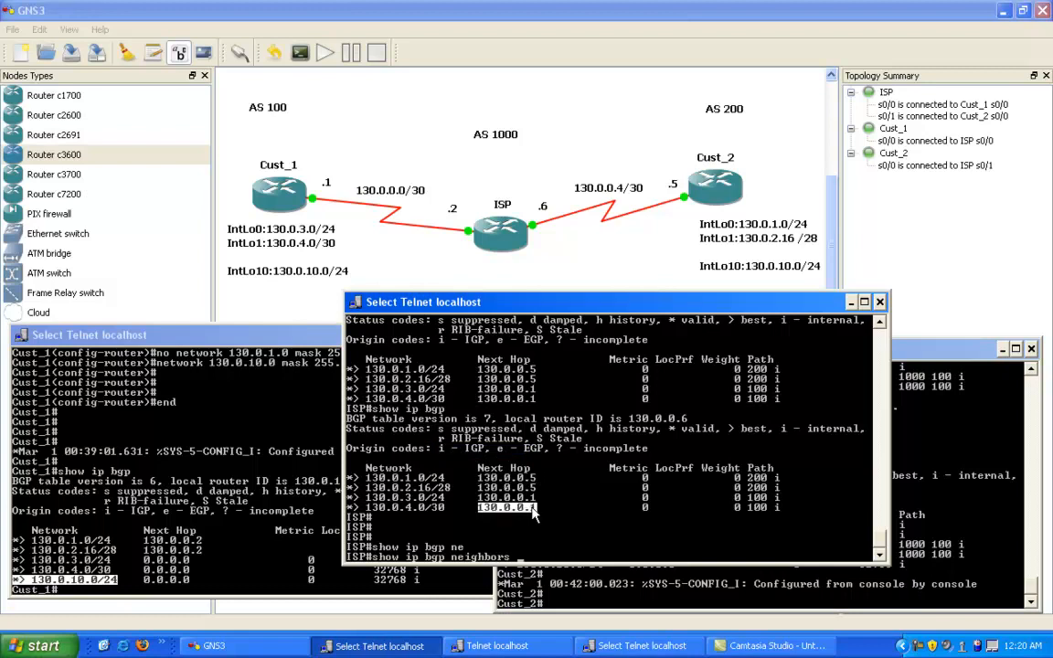
{"action": "key", "text": "Return"}
{"action": "right_click", "coordinate": [536, 531]}
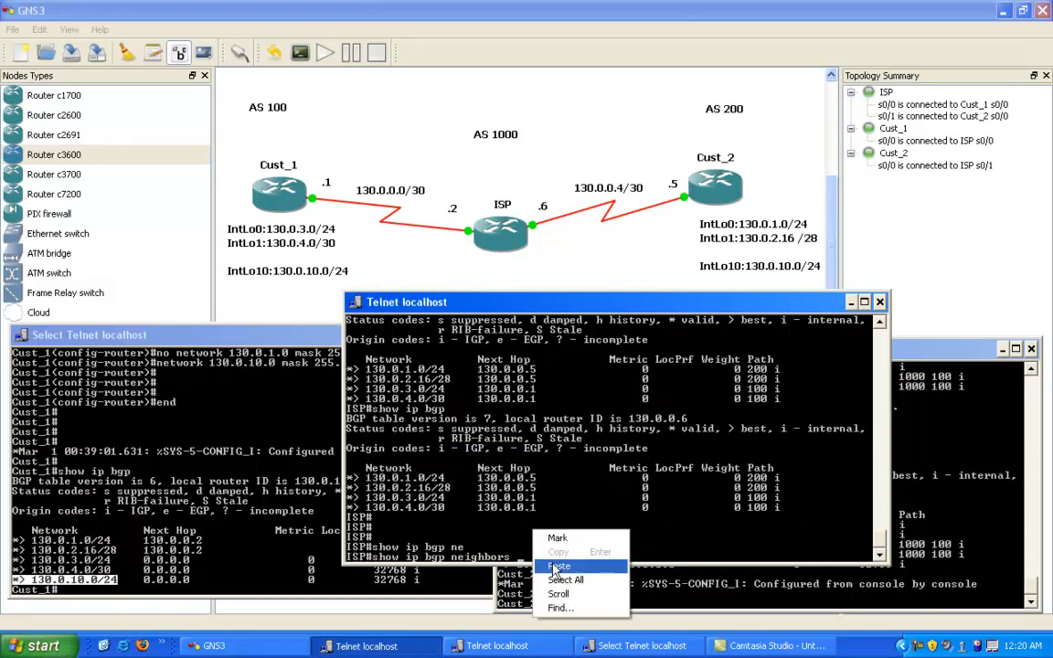
{"action": "left_click", "coordinate": [558, 566]}
{"action": "type", "text": "rou"}
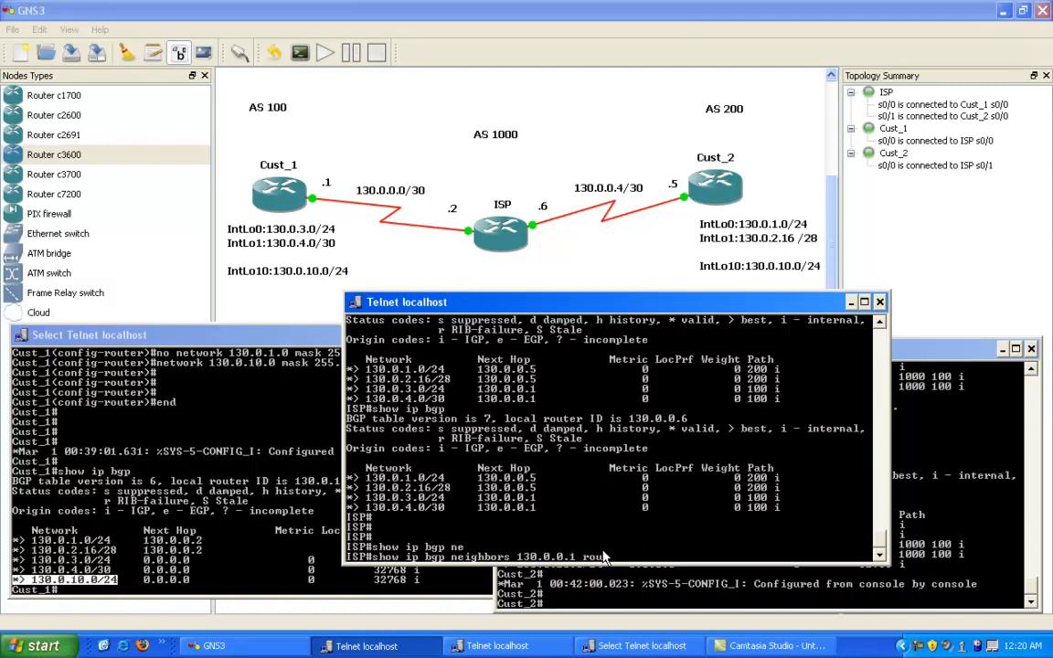
{"action": "type", "text": "t"}
{"action": "key", "text": "Tab"}
{"action": "key", "text": "Return"}
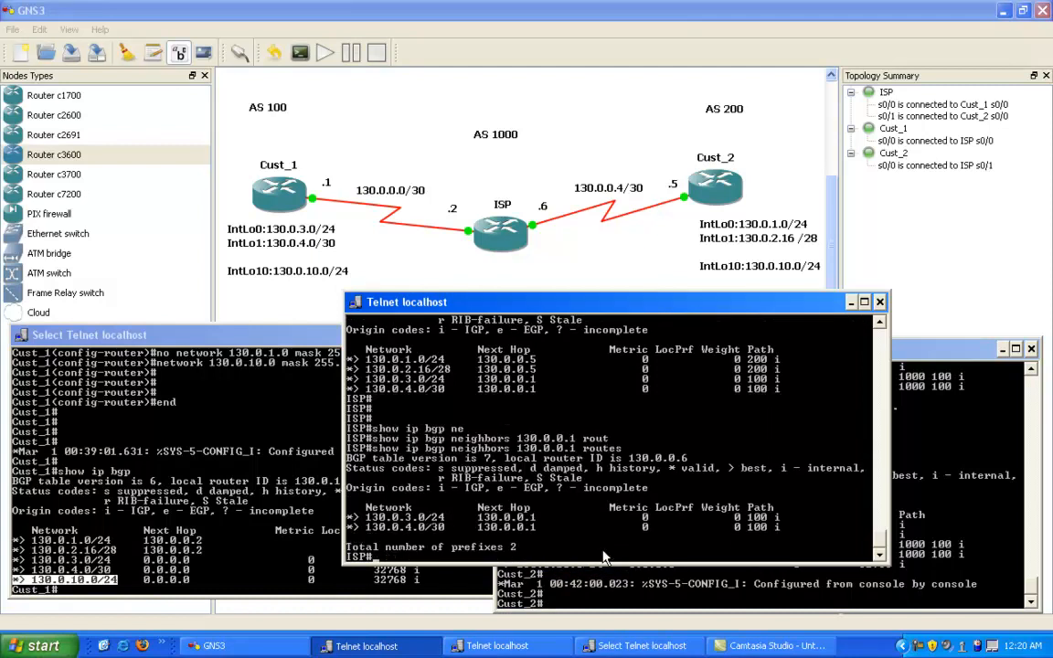
Step: Highlight the 130.0.3.0/24 and 130.0.4.0/30 routes listed for neighbor 130.0.0.1 on ISP
{"action": "right_click", "coordinate": [382, 519]}
{"action": "left_click", "coordinate": [401, 524]}
{"action": "left_click_drag", "start_coordinate": [348, 506], "coordinate": [700, 531]}
{"action": "key", "text": "Return"}
Step: Query ISP for the unfiltered routes from Cust_1 with show ip bgp neighbors 130.0.0.1 received-routes
{"action": "key", "text": "Up"}
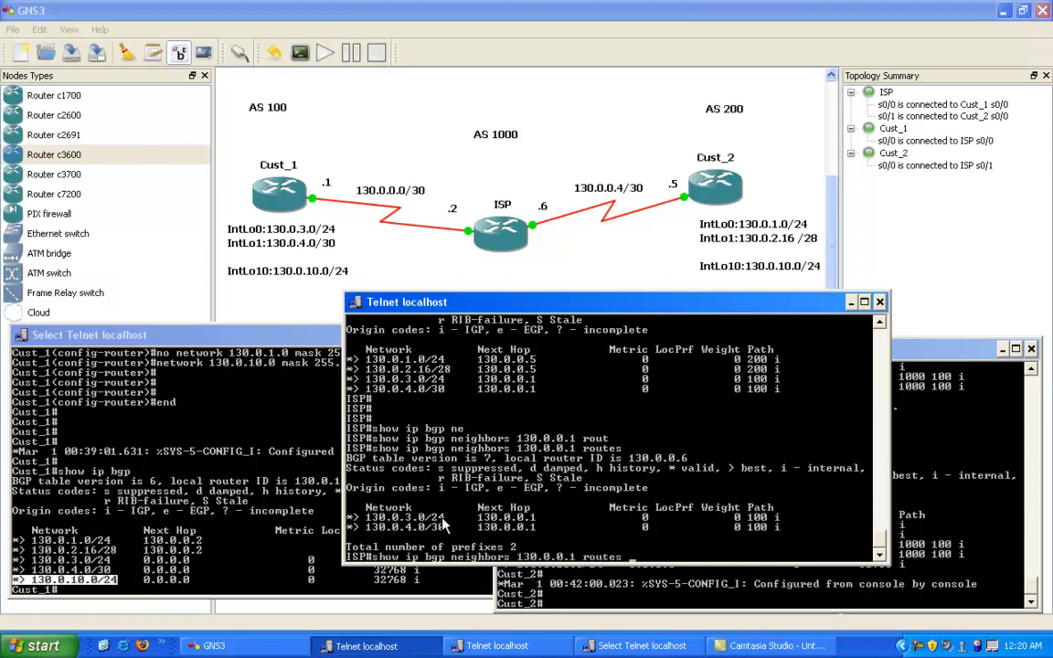
{"action": "key", "text": "BackSpace"}
{"action": "key", "text": "BackSpace"}
{"action": "key", "text": "BackSpace"}
{"action": "key", "text": "BackSpace"}
{"action": "key", "text": "BackSpace"}
{"action": "key", "text": "BackSpace"}
{"action": "type", "text": "rec"}
{"action": "key", "text": "Tab"}
{"action": "type", "text": "r"}
{"action": "key", "text": "Tab"}
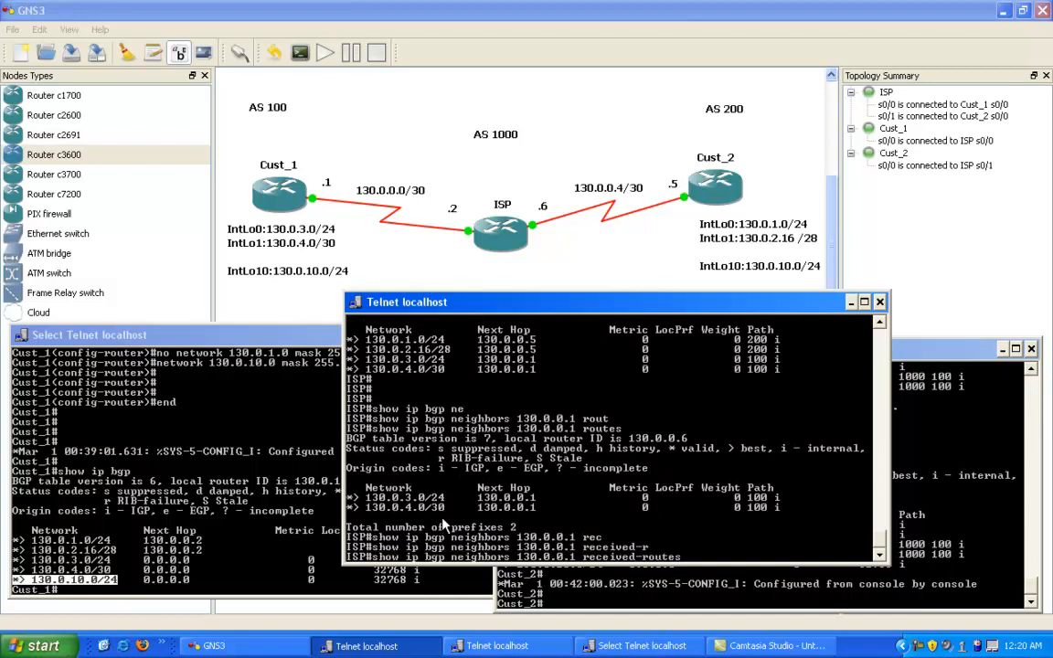
{"action": "key", "text": "Return"}
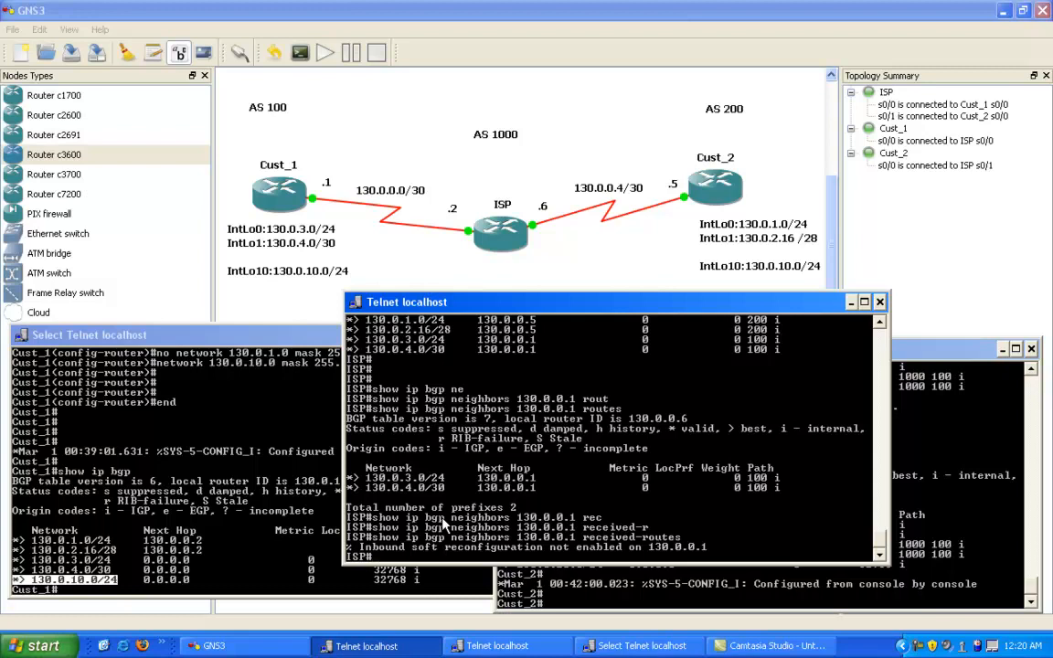
Step: Enter BGP 1000 configuration mode on ISP
{"action": "type", "text": "config t"}
{"action": "key", "text": "Return"}
{"action": "type", "text": "router bgp 1000"}
{"action": "key", "text": "Return"}
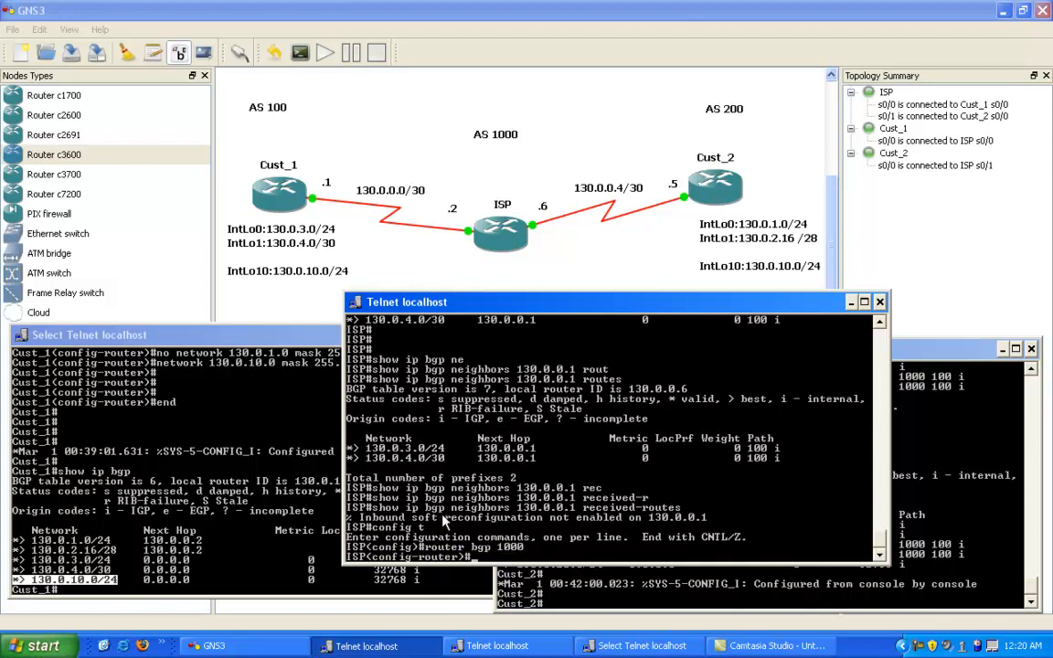
Step: Enable inbound soft reconfiguration for neighbor 130.0.0.1 in ISP's BGP 1000 configuration
{"action": "type", "text": "nei"}
{"action": "key", "text": "Tab"}
{"action": "type", "text": "130.0.0.1"}
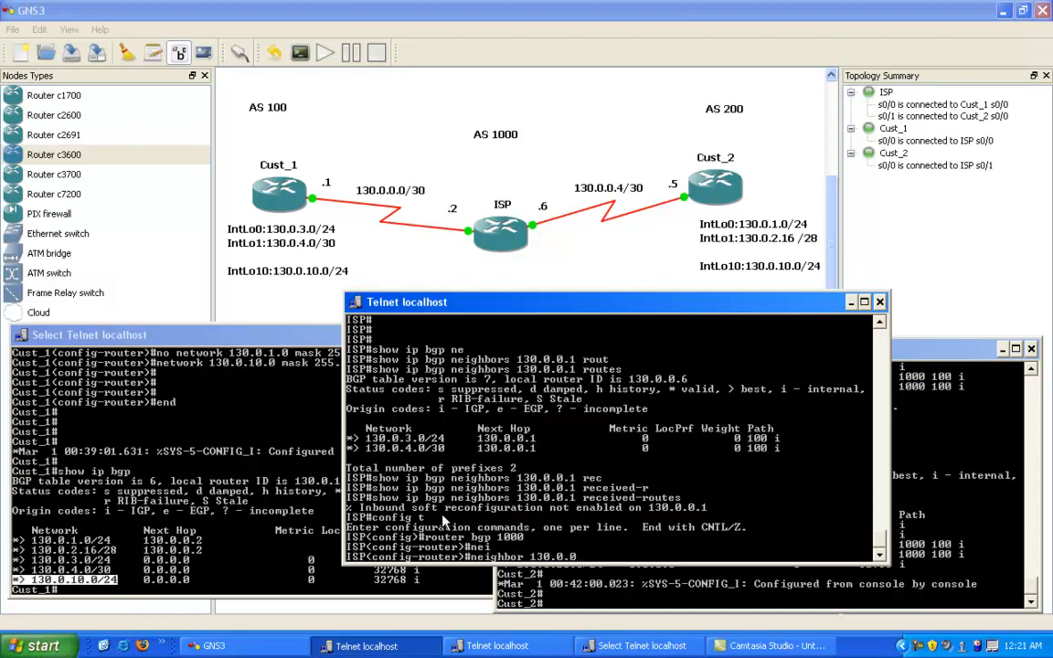
{"action": "type", "text": " sof"}
{"action": "key", "text": "Tab"}
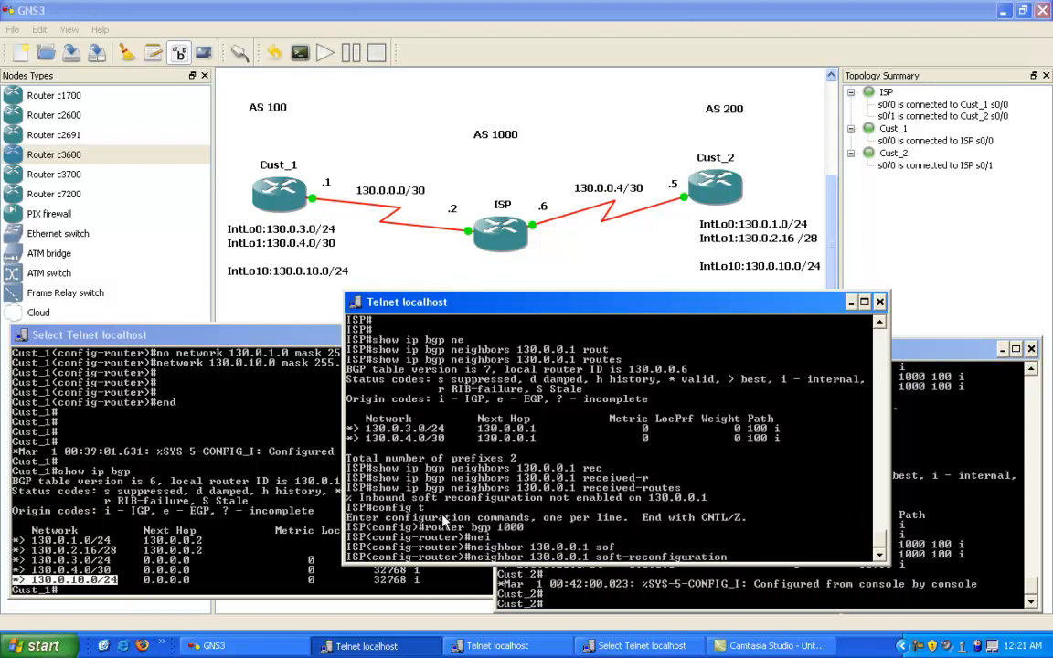
{"action": "type", "text": "inbound"}
{"action": "key", "text": "Tab"}
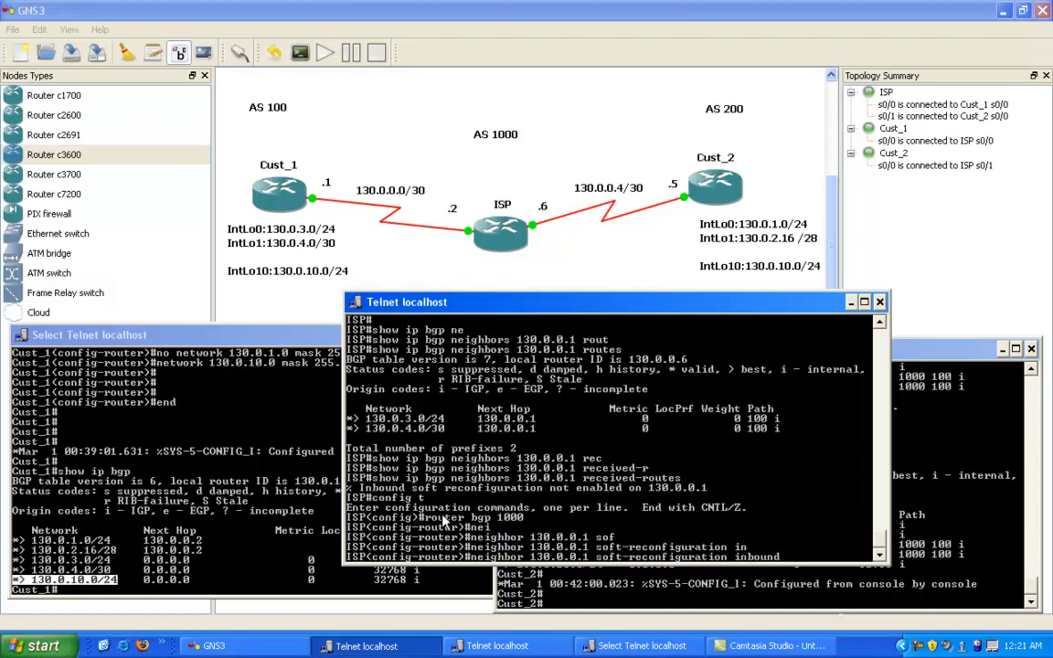
{"action": "key", "text": "Return"}
{"action": "key", "text": "Return"}
{"action": "key", "text": "Return"}
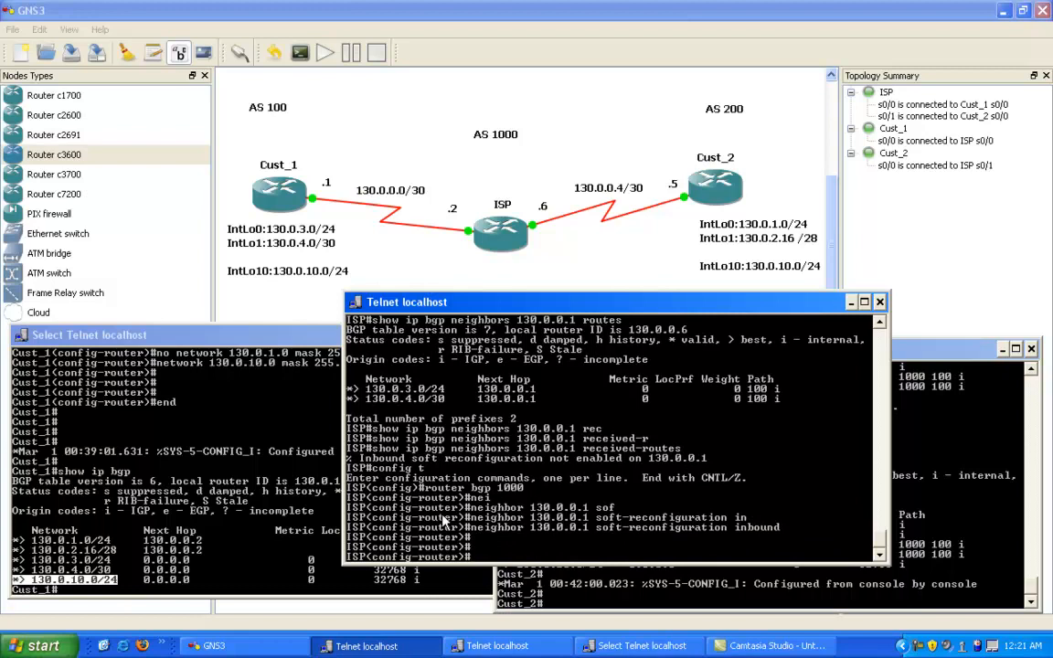
Step: Enable inbound soft reconfiguration for neighbor 130.0.0.5 on ISP by adapting the previous command, and leave configuration mode
{"action": "key", "text": "Up"}
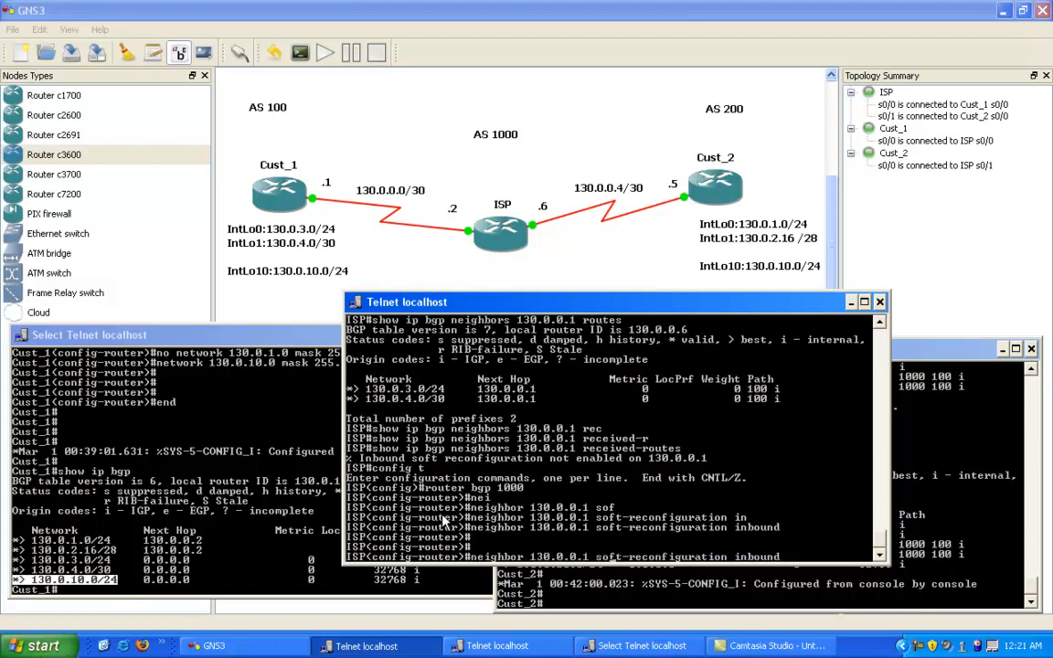
{"action": "key", "text": "BackSpace"}
{"action": "type", "text": "5"}
{"action": "key", "text": "Return"}
{"action": "type", "text": "end"}
{"action": "key", "text": "Return"}
{"action": "key", "text": "Return"}
{"action": "key", "text": "Return"}
{"action": "key", "text": "Return"}
{"action": "key", "text": "Return"}
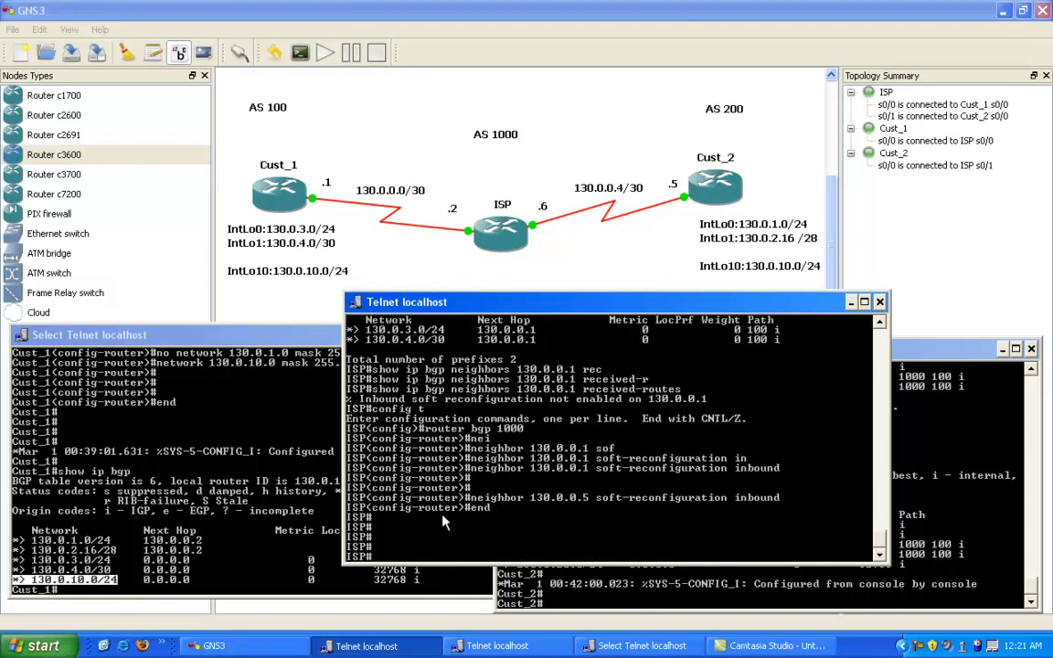
Step: Rerun the received-routes query for neighbor 130.0.0.1 on ISP
{"action": "key", "text": "Up"}
{"action": "key", "text": "Up"}
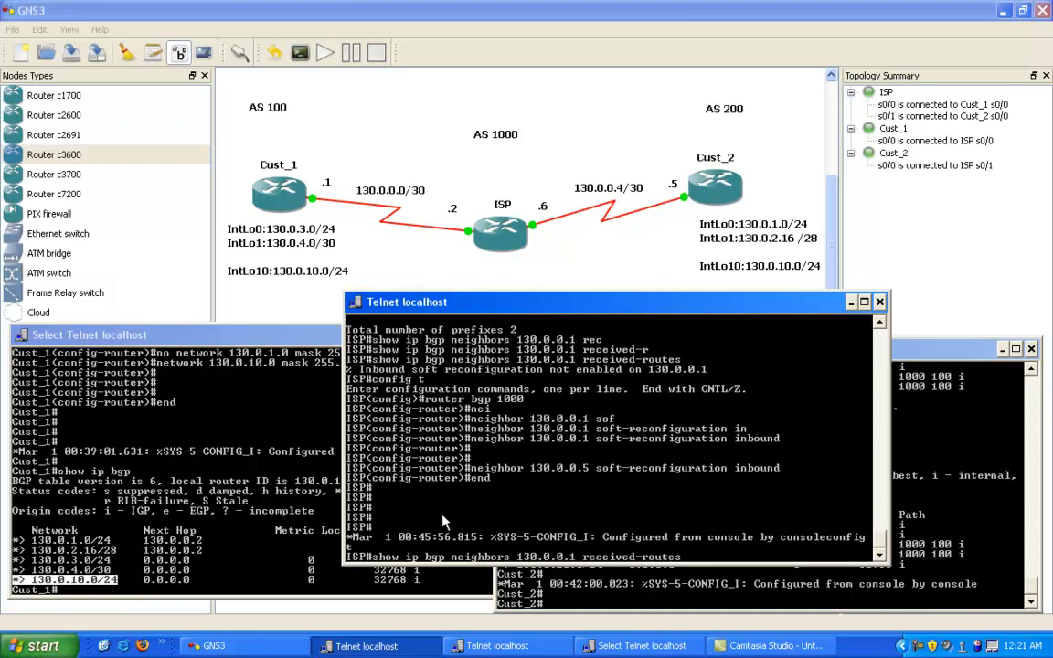
{"action": "key", "text": "Return"}
Step: Examine the routes received from neighbor 130.0.0.1, highlighting the full list and the 130.0.10.0/24 entry
{"action": "right_click", "coordinate": [477, 523]}
{"action": "left_click", "coordinate": [498, 532]}
{"action": "left_click_drag", "start_coordinate": [348, 507], "coordinate": [800, 530]}
{"action": "left_click_drag", "start_coordinate": [462, 548], "coordinate": [528, 548]}
{"action": "key", "text": "Return"}
{"action": "right_click", "coordinate": [467, 523]}
{"action": "left_click", "coordinate": [494, 530]}
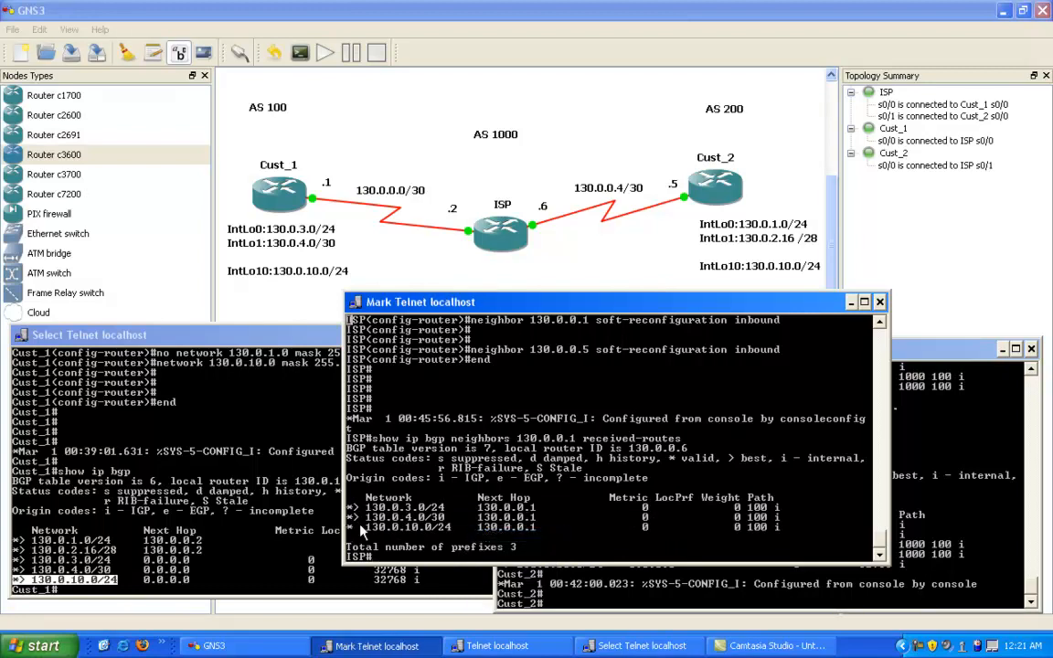
{"action": "left_click_drag", "start_coordinate": [365, 529], "coordinate": [422, 530]}
{"action": "left_click_drag", "start_coordinate": [596, 535], "coordinate": [662, 530]}
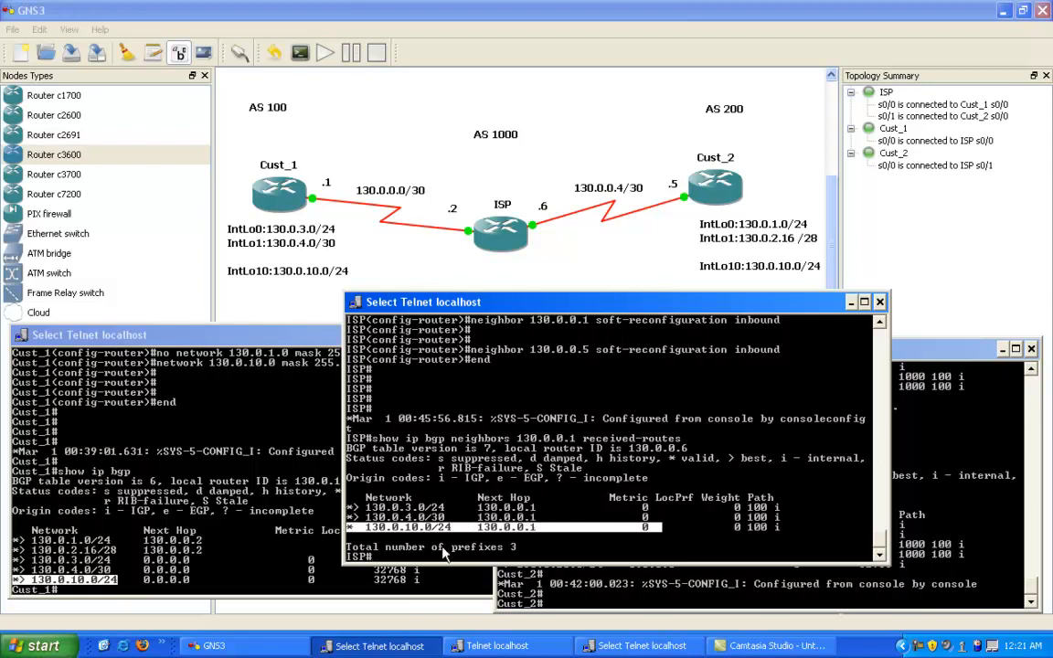
{"action": "left_click", "coordinate": [487, 478]}
{"action": "key", "text": "Escape"}
Step: Display the routes ISP accepts from Cust_2 with show ip bgp neighbors 130.0.0.5 routes
{"action": "key", "text": "Up"}
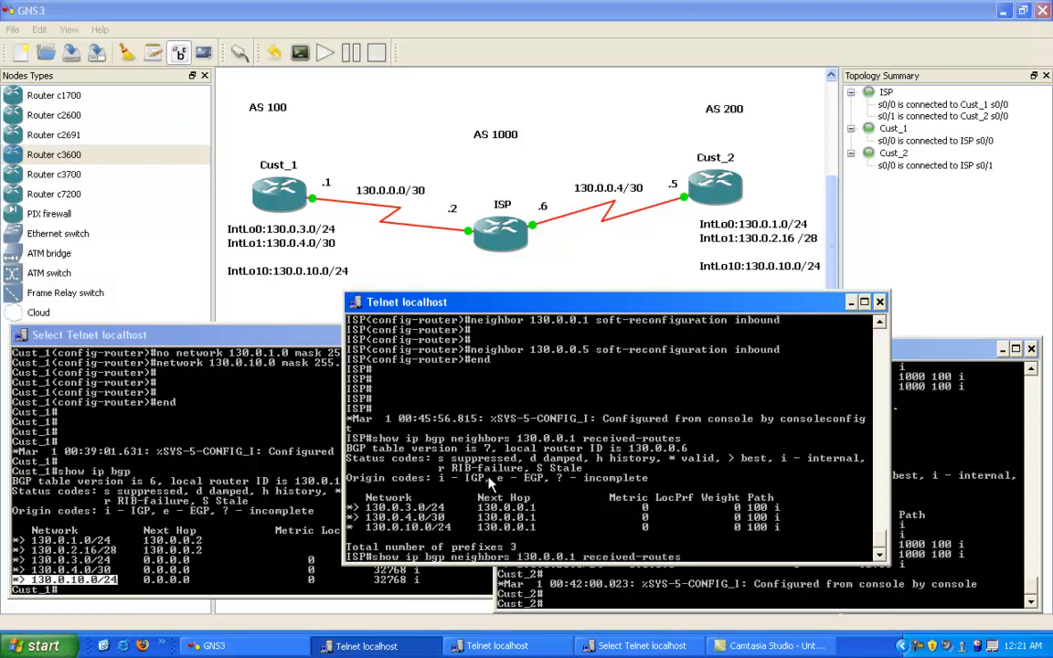
{"action": "key", "text": "BackSpace"}
{"action": "key", "text": "BackSpace"}
{"action": "key", "text": "BackSpace"}
{"action": "key", "text": "BackSpace"}
{"action": "key", "text": "BackSpace"}
{"action": "key", "text": "BackSpace"}
{"action": "key", "text": "BackSpace"}
{"action": "key", "text": "BackSpace"}
{"action": "key", "text": "BackSpace"}
{"action": "key", "text": "BackSpace"}
{"action": "key", "text": "BackSpace"}
{"action": "key", "text": "BackSpace"}
{"action": "key", "text": "BackSpace"}
{"action": "key", "text": "BackSpace"}
{"action": "key", "text": "BackSpace"}
{"action": "key", "text": "BackSpace"}
{"action": "key", "text": "BackSpace"}
{"action": "type", "text": "5 rout"}
{"action": "key", "text": "Tab"}
{"action": "key", "text": "BackSpace"}
{"action": "key", "text": "BackSpace"}
{"action": "type", "text": "utes"}
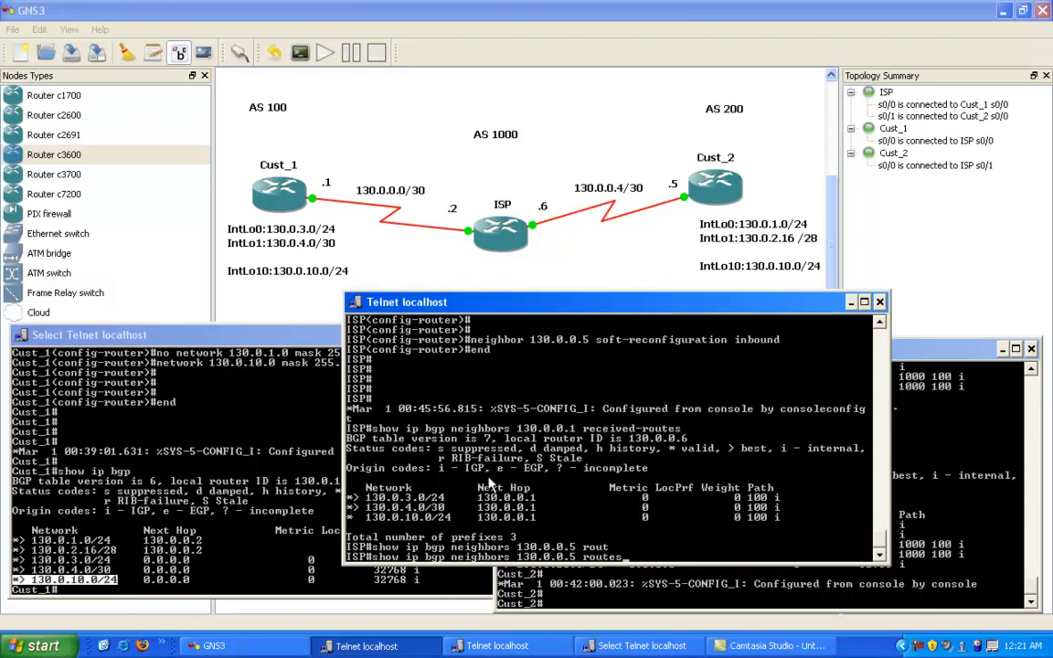
{"action": "key", "text": "Tab"}
{"action": "key", "text": "Return"}
Step: Highlight the routes keyword and the 130.0.1.0/24 and 130.0.2.16/28 entries for neighbor 130.0.0.5
{"action": "right_click", "coordinate": [566, 446]}
{"action": "left_click", "coordinate": [585, 454]}
{"action": "left_click_drag", "start_coordinate": [577, 448], "coordinate": [622, 449]}
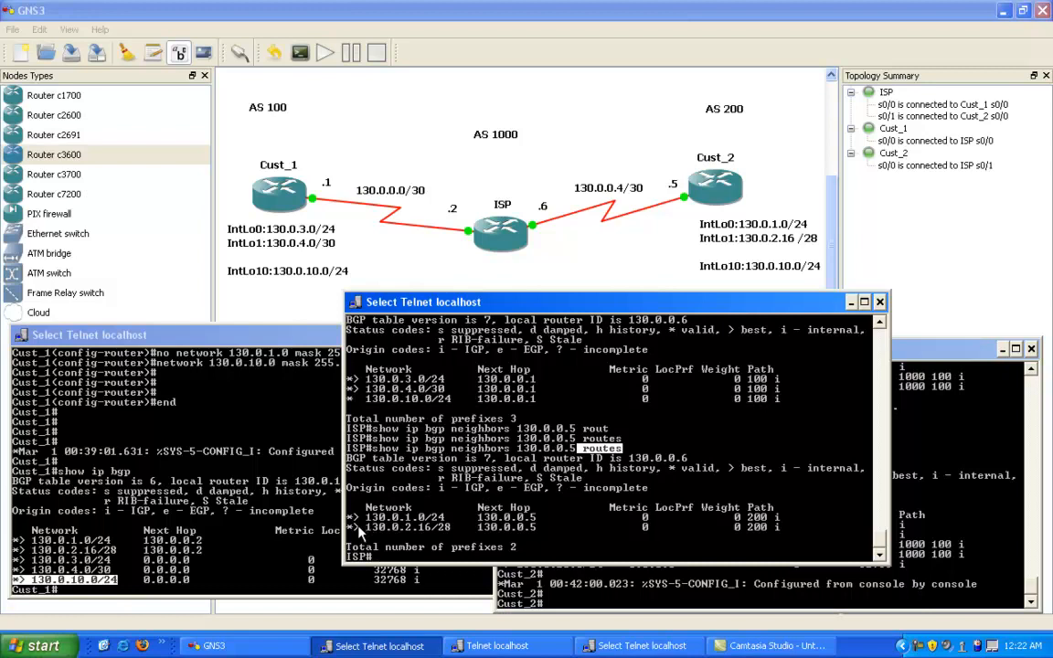
{"action": "left_click_drag", "start_coordinate": [348, 514], "coordinate": [476, 536]}
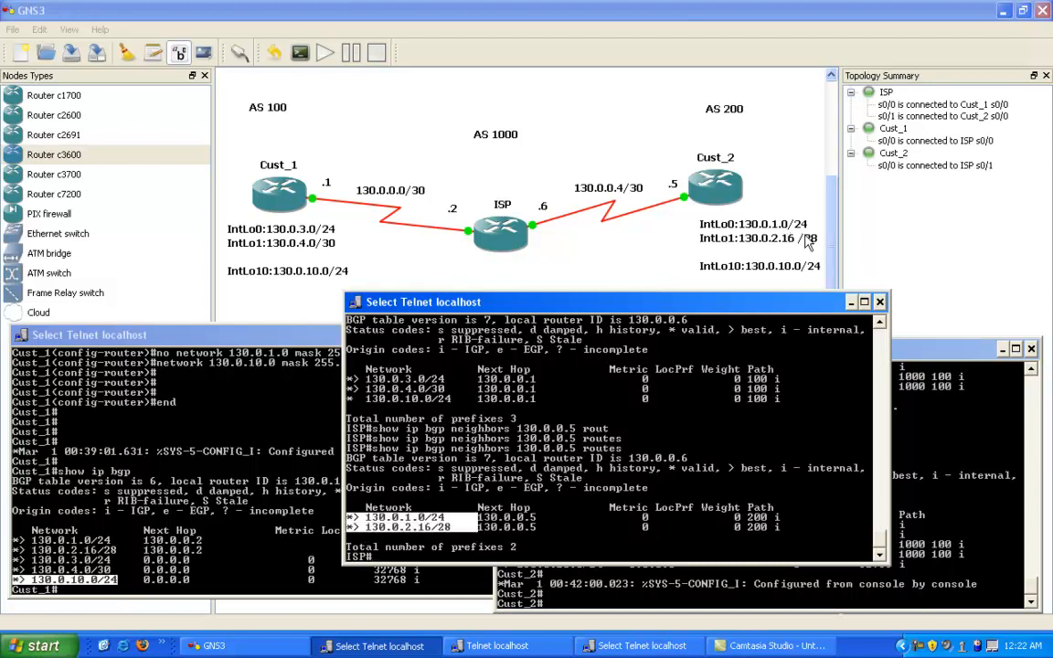
{"action": "right_click", "coordinate": [480, 510]}
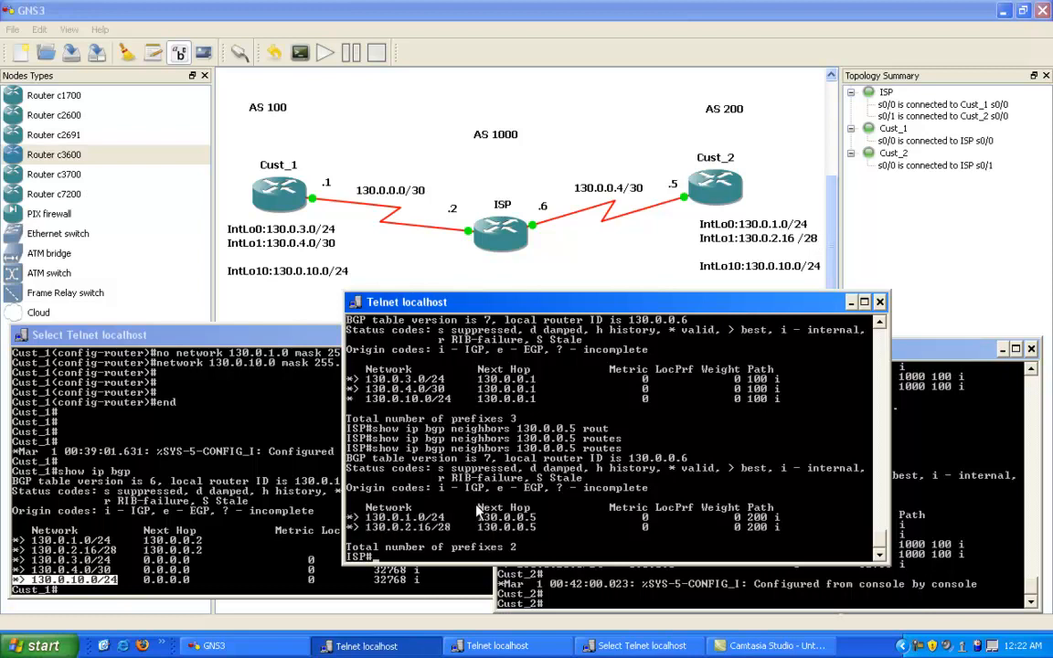
Step: Display the routes ISP receives from Cust_2 with show ip bgp neighbors 130.0.0.5 received-routes
{"action": "key", "text": "Up"}
{"action": "key", "text": "BackSpace"}
{"action": "key", "text": "BackSpace"}
{"action": "key", "text": "BackSpace"}
{"action": "key", "text": "BackSpace"}
{"action": "key", "text": "BackSpace"}
{"action": "type", "text": "ec"}
{"action": "key", "text": "Tab"}
{"action": "type", "text": "rou"}
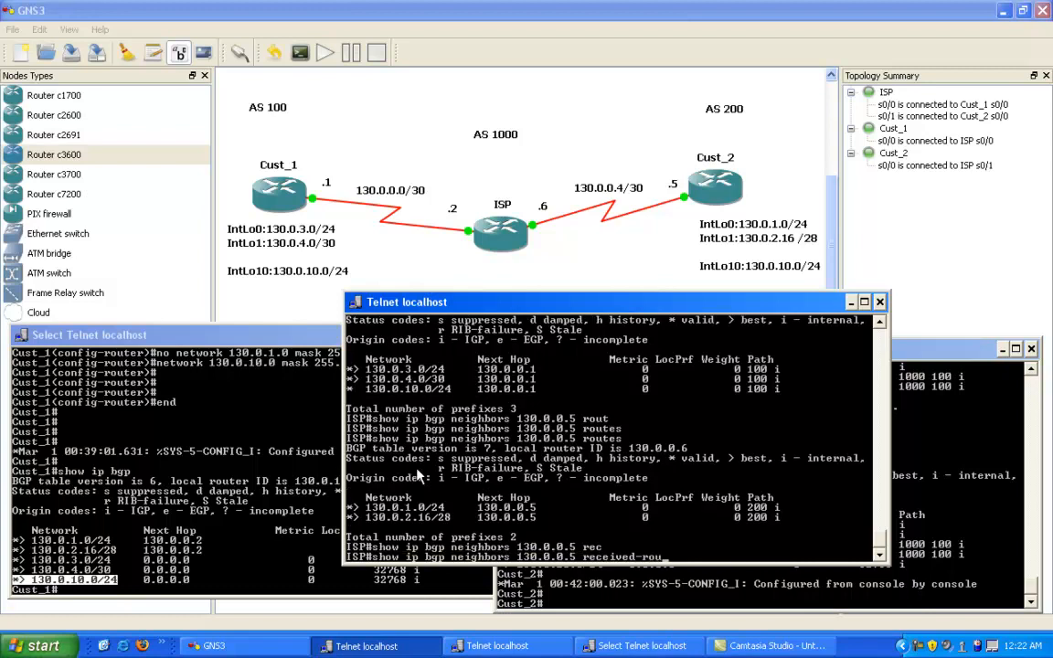
{"action": "key", "text": "Tab"}
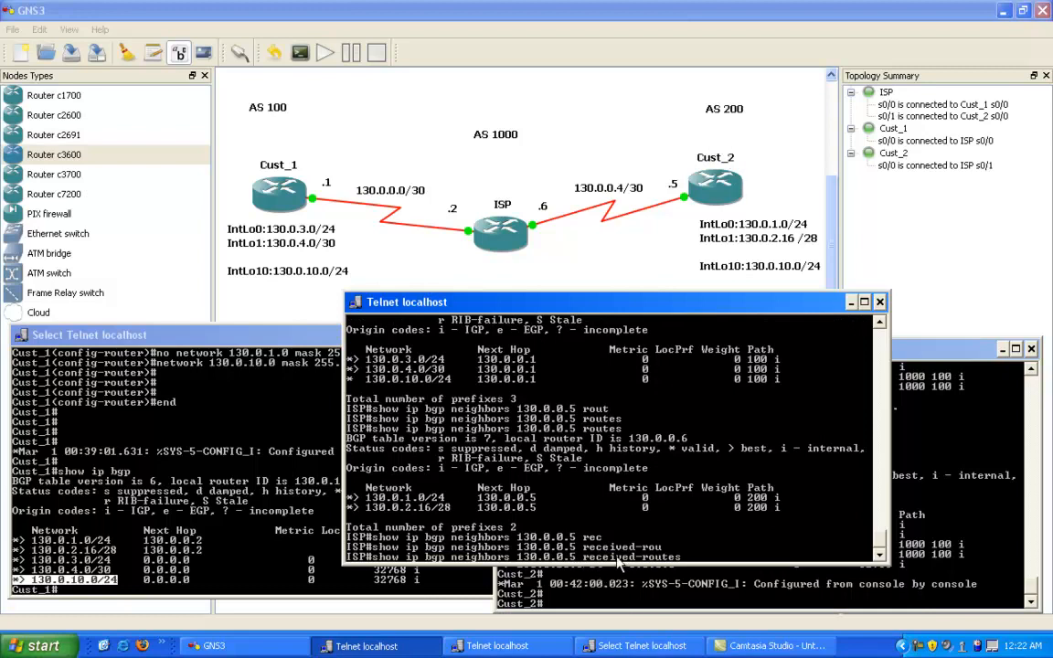
{"action": "key", "text": "Return"}
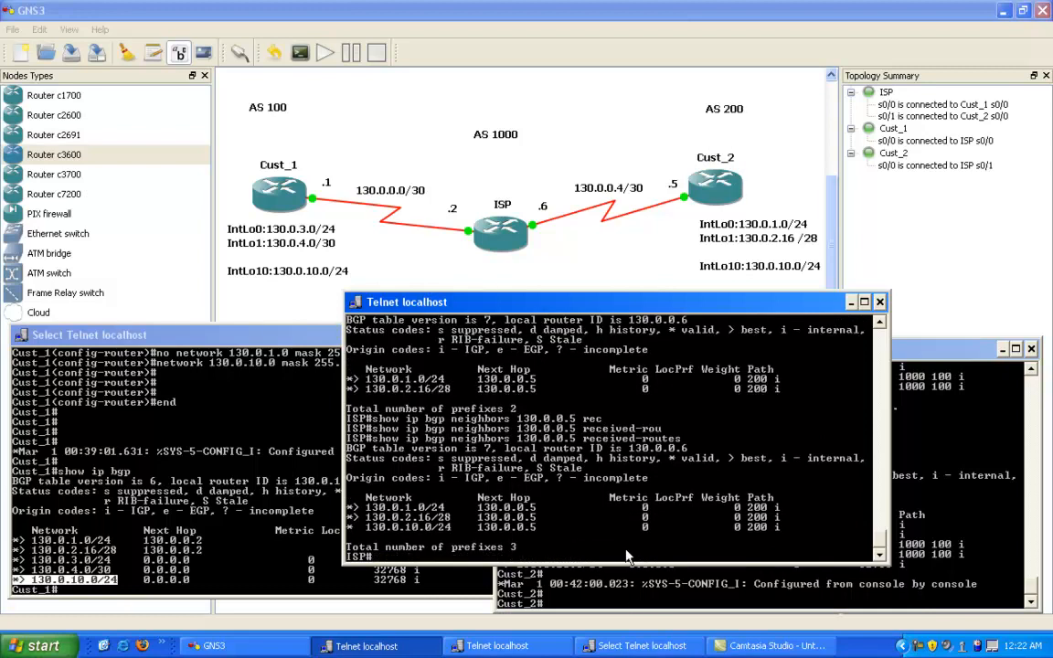
Step: Highlight the received route list for neighbor 130.0.0.5, its 130.0.10.0/24 entry and the prefix total line
{"action": "right_click", "coordinate": [518, 492]}
{"action": "left_click", "coordinate": [548, 496]}
{"action": "left_click_drag", "start_coordinate": [349, 505], "coordinate": [790, 534]}
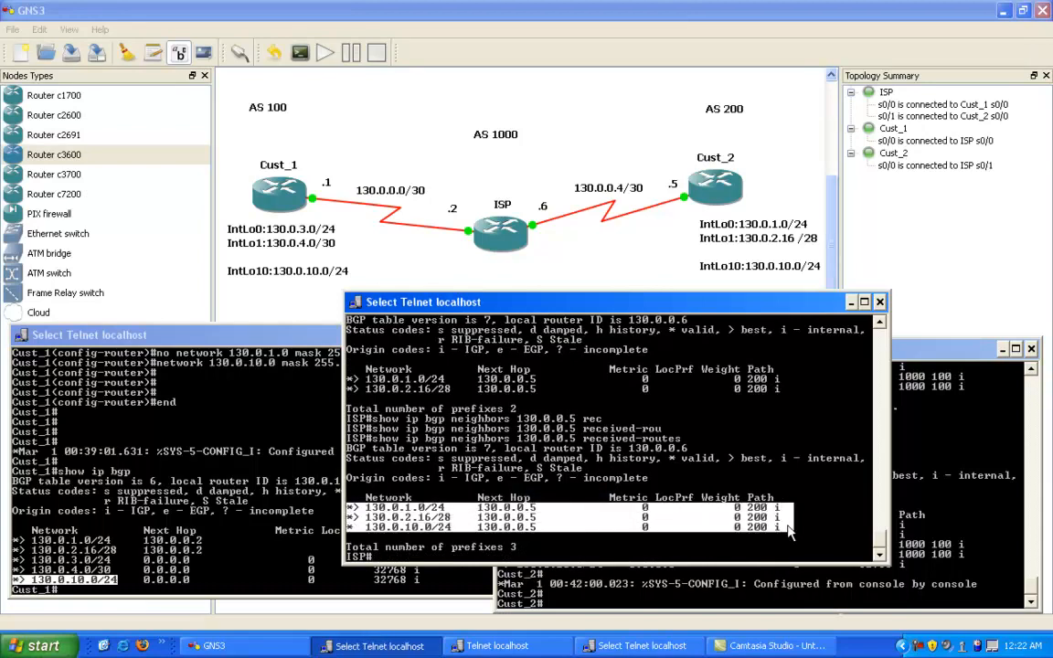
{"action": "left_click", "coordinate": [428, 528]}
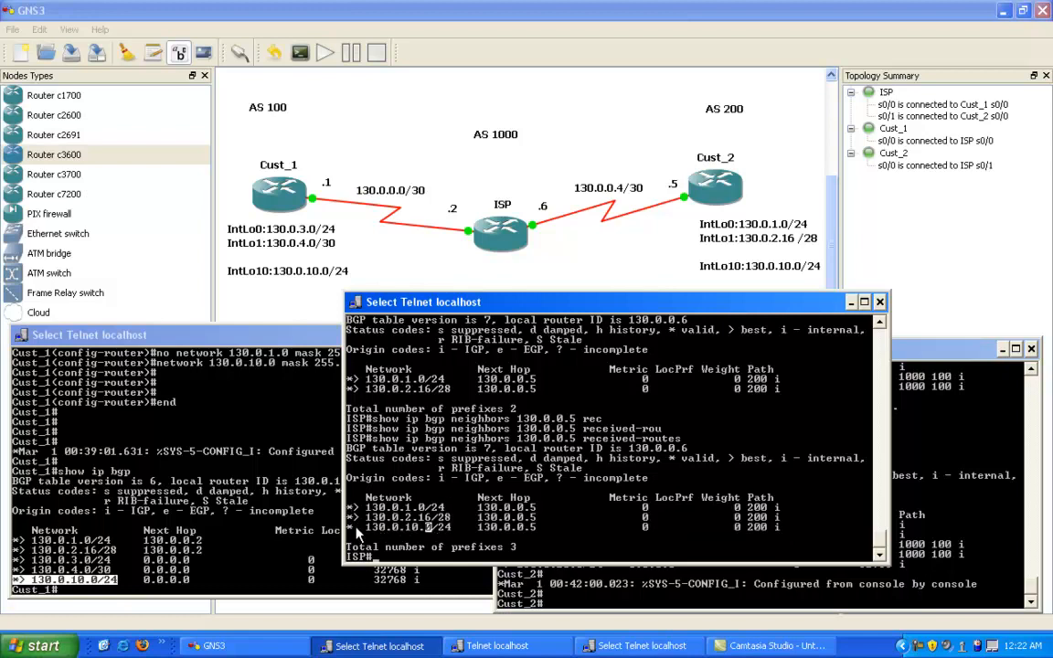
{"action": "left_click_drag", "start_coordinate": [350, 528], "coordinate": [448, 530]}
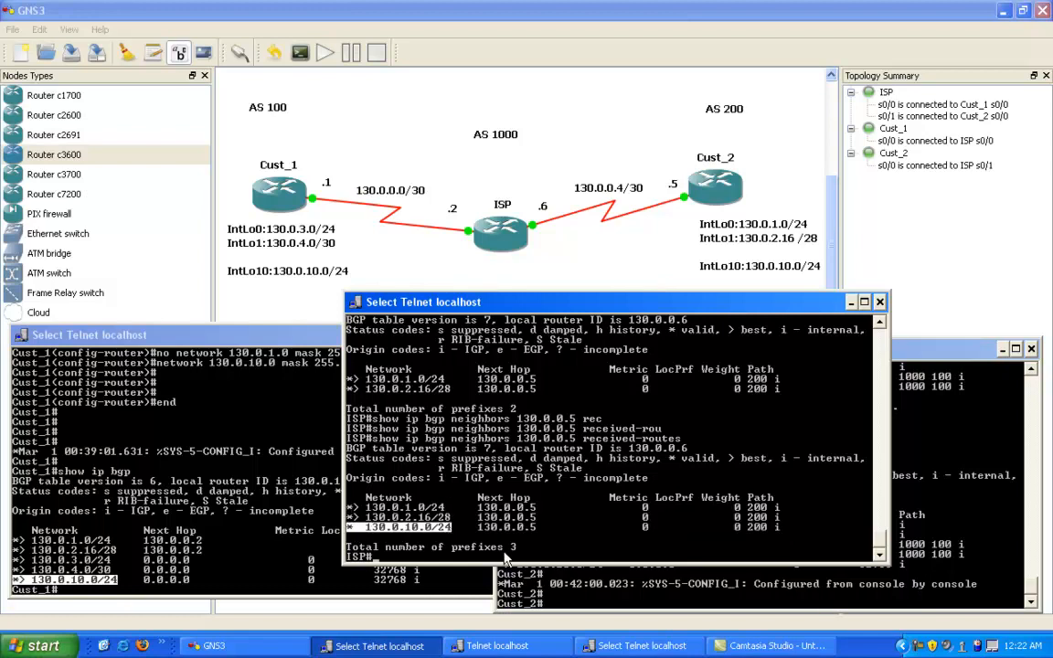
{"action": "left_click_drag", "start_coordinate": [538, 548], "coordinate": [350, 548]}
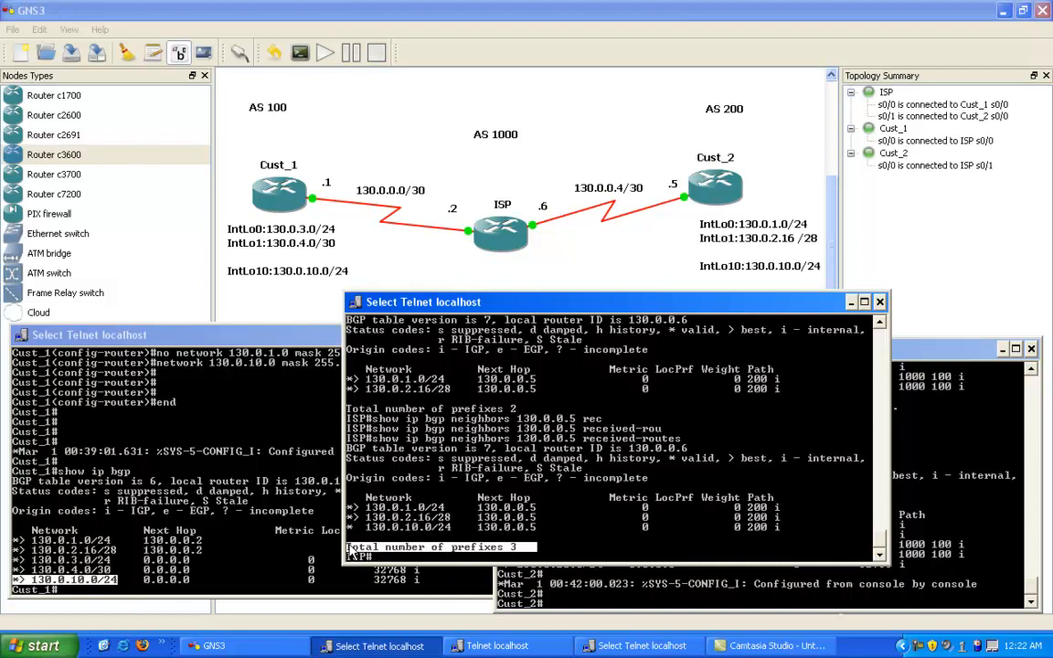
{"action": "left_click", "coordinate": [355, 508]}
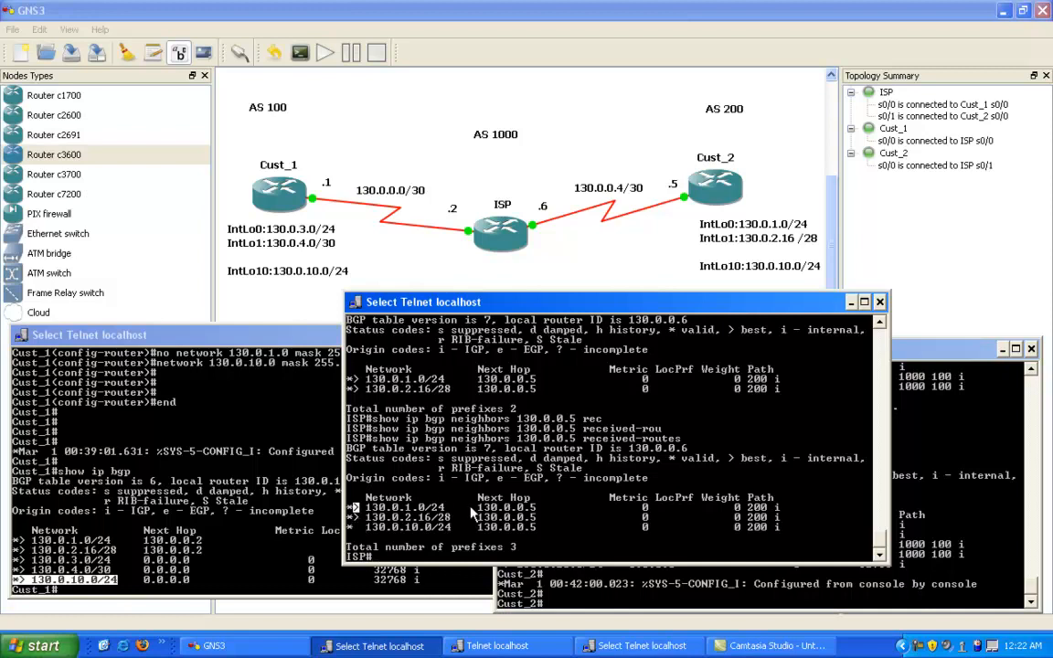
{"action": "right_click", "coordinate": [441, 491]}
{"action": "left_click", "coordinate": [441, 492]}
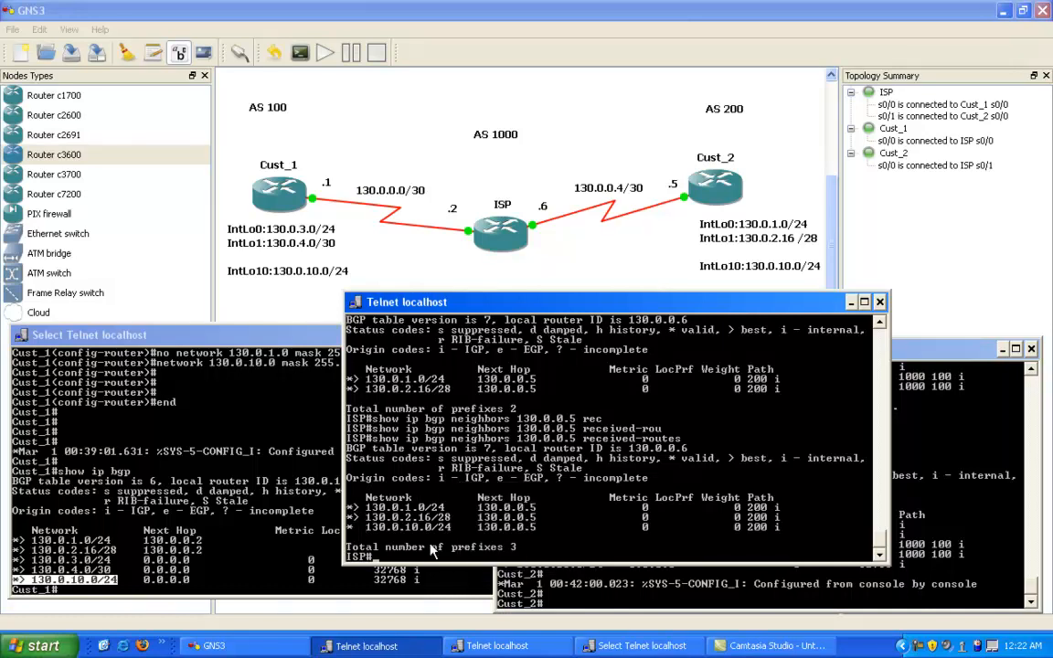
Step: Display ISP's routing table with show ip route and highlight its BGP and connected entries
{"action": "type", "text": "show ip route"}
{"action": "key", "text": "Return"}
{"action": "right_click", "coordinate": [437, 545]}
{"action": "left_click", "coordinate": [407, 470]}
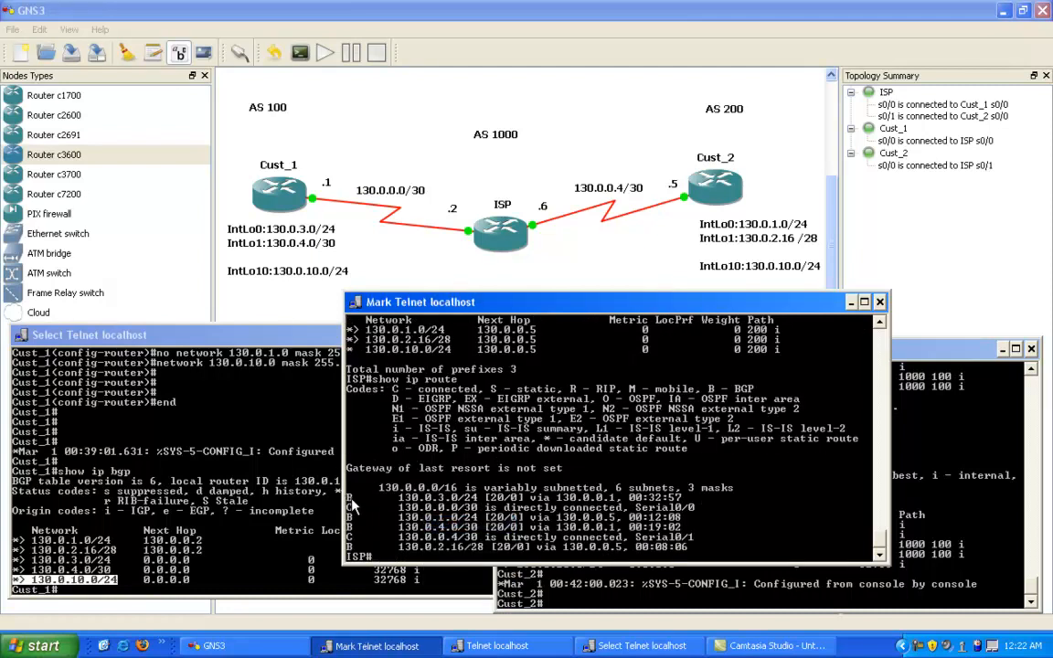
{"action": "left_click_drag", "start_coordinate": [347, 498], "coordinate": [660, 558]}
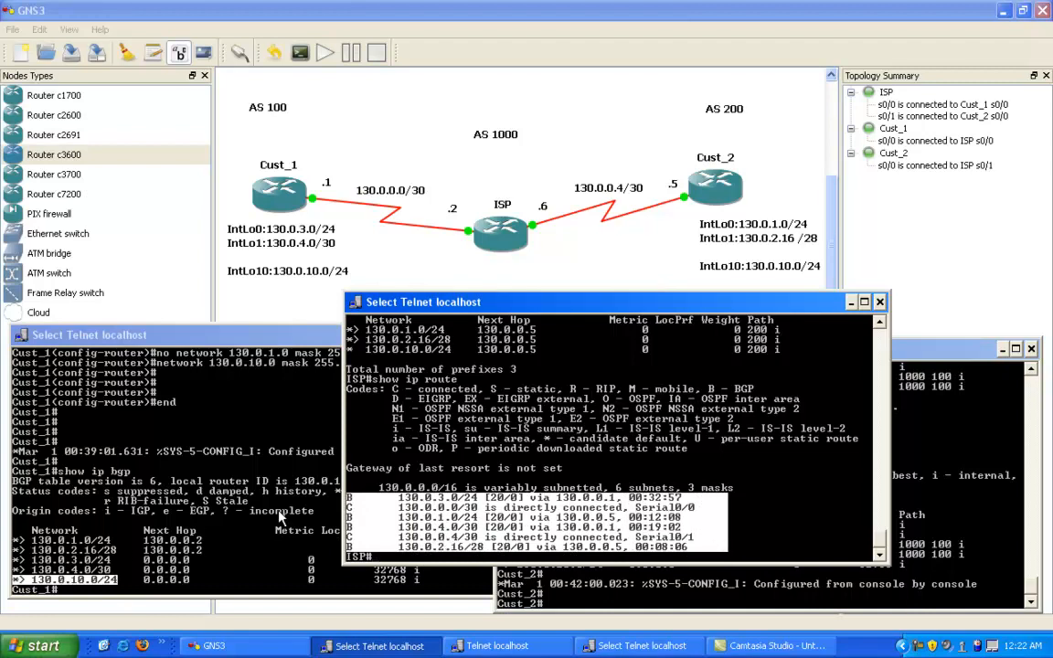
{"action": "left_click", "coordinate": [480, 449]}
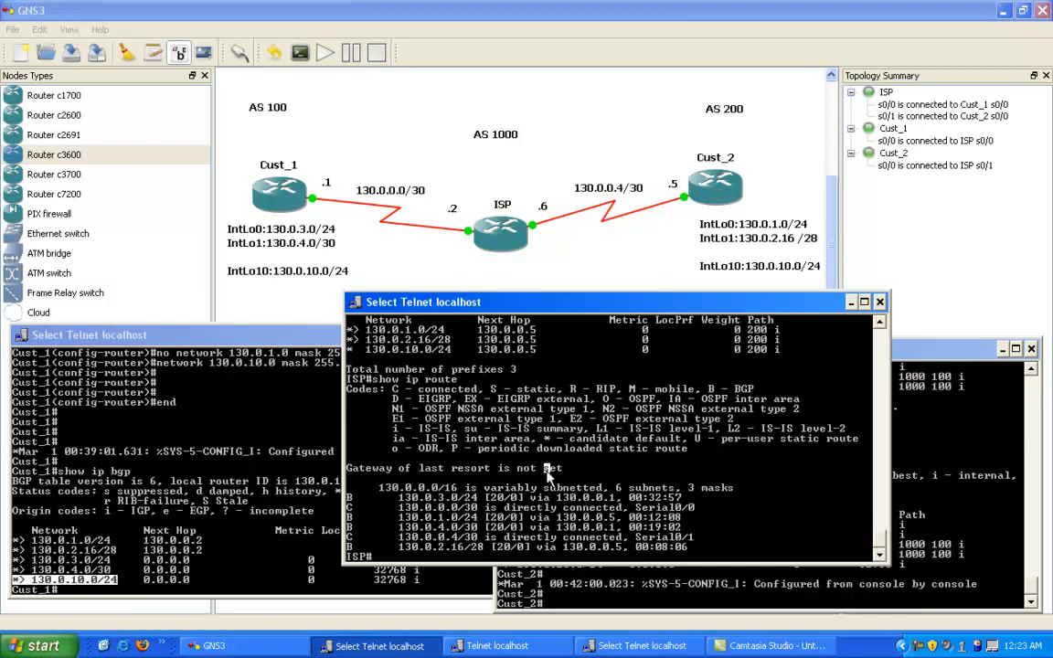
{"action": "type", "text": "config t"}
{"action": "key", "text": "Return"}
{"action": "type", "text": "ro"}
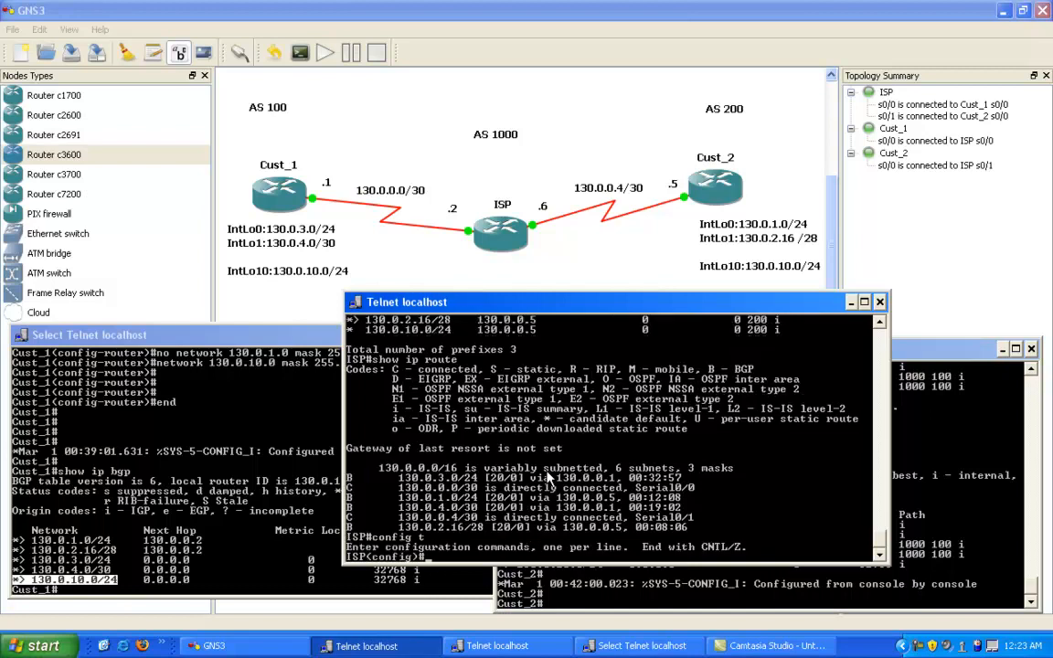
{"action": "key", "text": "BackSpace"}
{"action": "key", "text": "BackSpace"}
{"action": "type", "text": "ip pre"}
{"action": "key", "text": "Tab"}
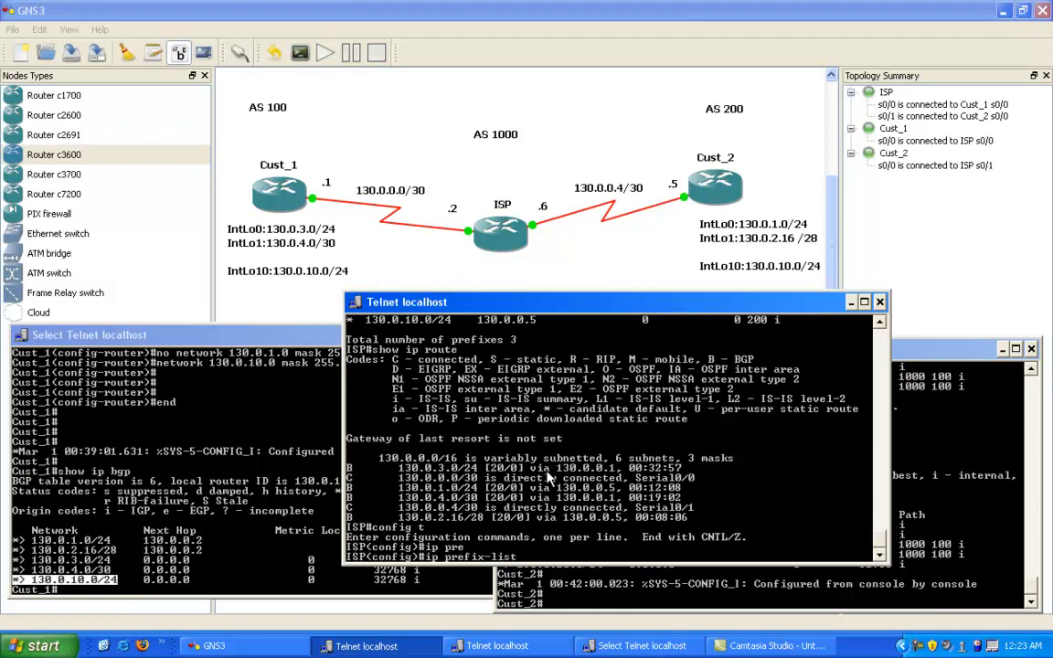
{"action": "key", "text": "BackSpace"}
{"action": "key", "text": "BackSpace"}
{"action": "key", "text": "BackSpace"}
{"action": "key", "text": "BackSpace"}
{"action": "key", "text": "BackSpace"}
{"action": "key", "text": "BackSpace"}
{"action": "key", "text": "BackSpace"}
{"action": "key", "text": "BackSpace"}
{"action": "key", "text": "BackSpace"}
{"action": "key", "text": "BackSpace"}
{"action": "key", "text": "BackSpace"}
{"action": "key", "text": "BackSpace"}
{"action": "key", "text": "BackSpace"}
{"action": "key", "text": "BackSpace"}
{"action": "type", "text": "end"}
{"action": "key", "text": "Return"}
Step: List the prefix lists configured on ISP with show ip prefix-list
{"action": "type", "text": "sho ip"}
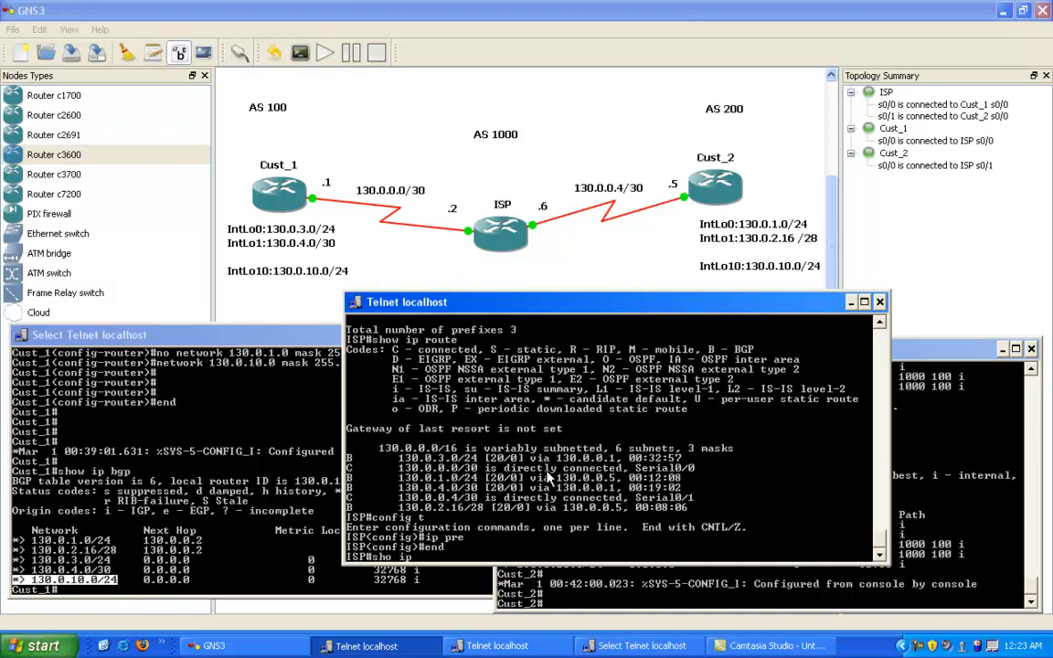
{"action": "type", "text": " pre"}
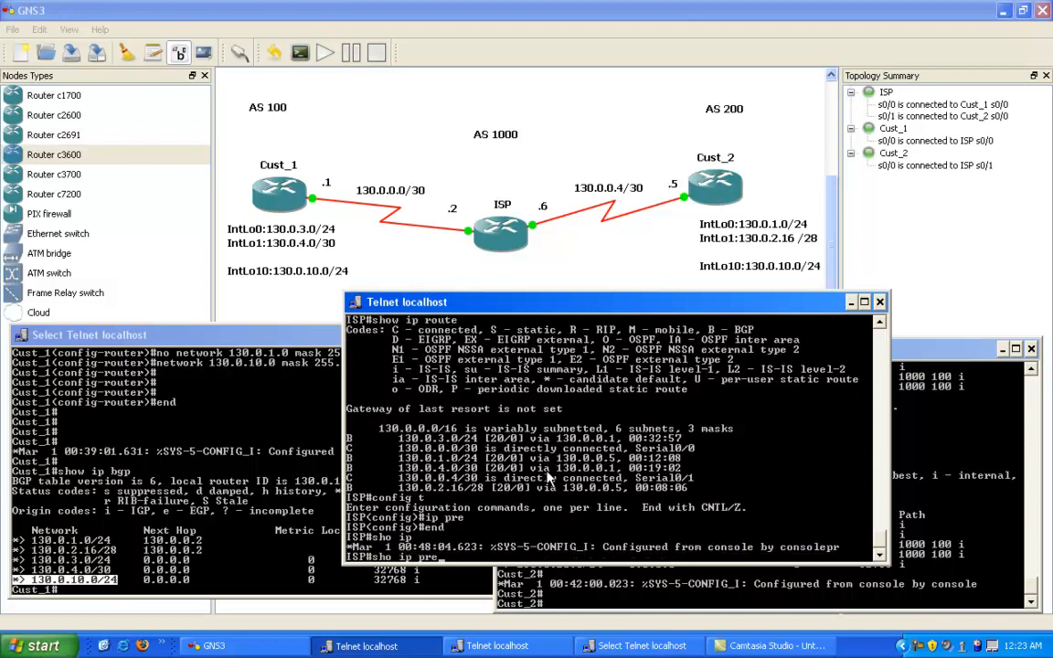
{"action": "type", "text": "f"}
{"action": "key", "text": "Tab"}
{"action": "key", "text": "Return"}
Step: Enter global configuration on ISP and begin an ip prefix-list command using the name TO_CUST_1 copied from the listing
{"action": "type", "text": "config t"}
{"action": "key", "text": "Return"}
{"action": "type", "text": "ip pr"}
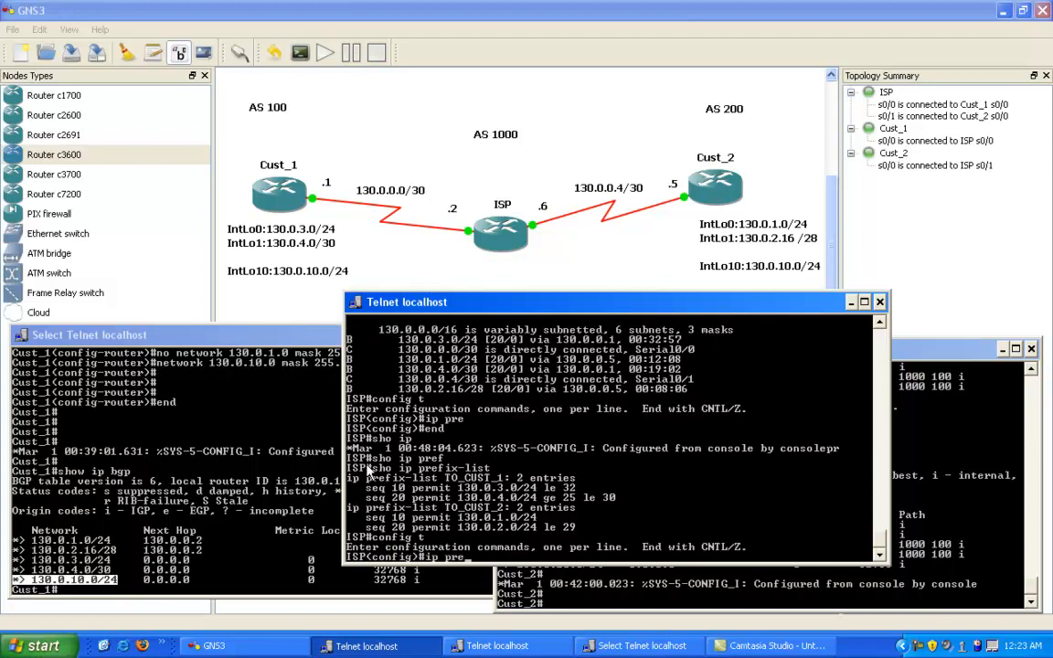
{"action": "type", "text": "e"}
{"action": "key", "text": "Tab"}
{"action": "right_click", "coordinate": [472, 490]}
{"action": "left_click", "coordinate": [495, 493]}
{"action": "left_click_drag", "start_coordinate": [446, 468], "coordinate": [500, 469]}
{"action": "right_click", "coordinate": [500, 469]}
{"action": "right_click", "coordinate": [477, 466]}
{"action": "left_click", "coordinate": [530, 475]}
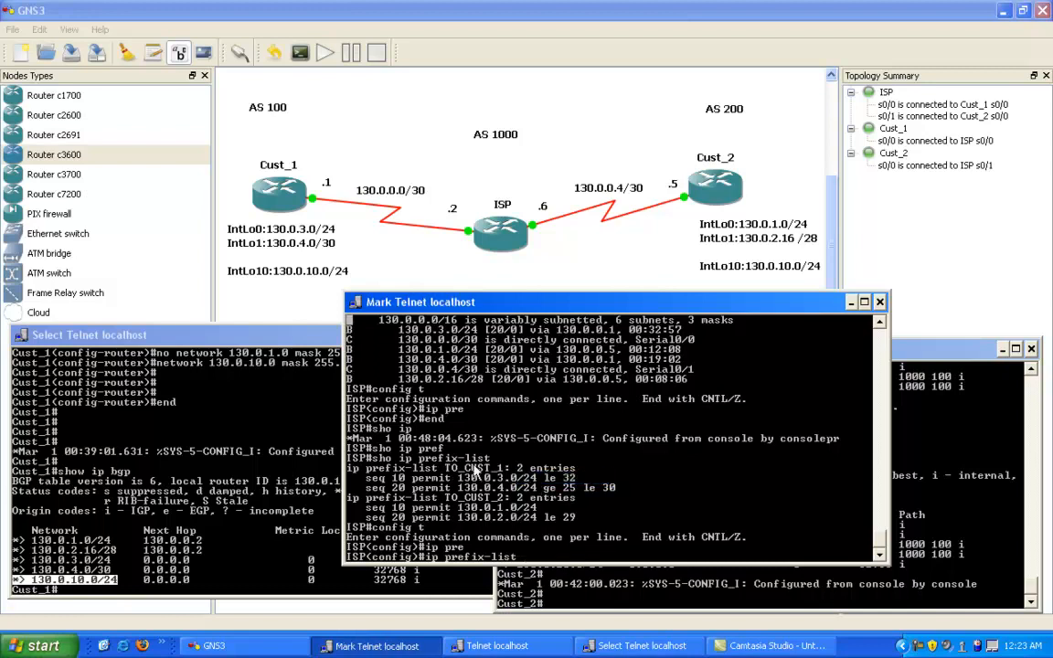
{"action": "left_click_drag", "start_coordinate": [446, 467], "coordinate": [498, 469]}
{"action": "key", "text": "ctrl+c"}
{"action": "right_click", "coordinate": [498, 470]}
{"action": "right_click", "coordinate": [499, 469]}
{"action": "left_click", "coordinate": [494, 463]}
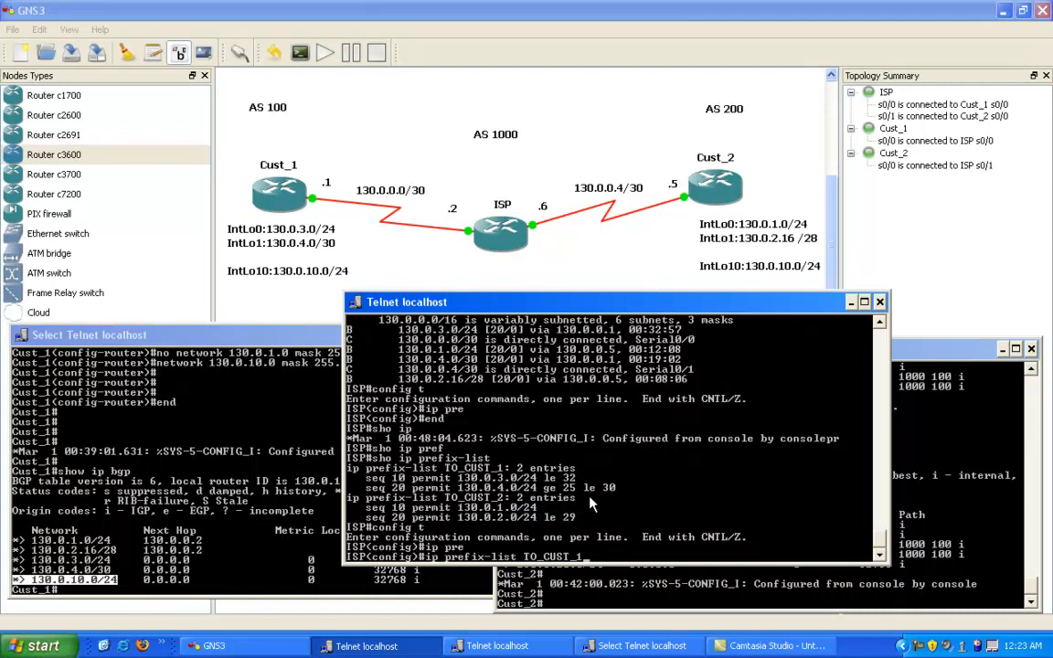
Step: Complete and submit the TO_CUST_1 prefix-list entry as seq 30 permit 130.0.10.0/24 le 32
{"action": "type", "text": "se"}
{"action": "key", "text": "Tab"}
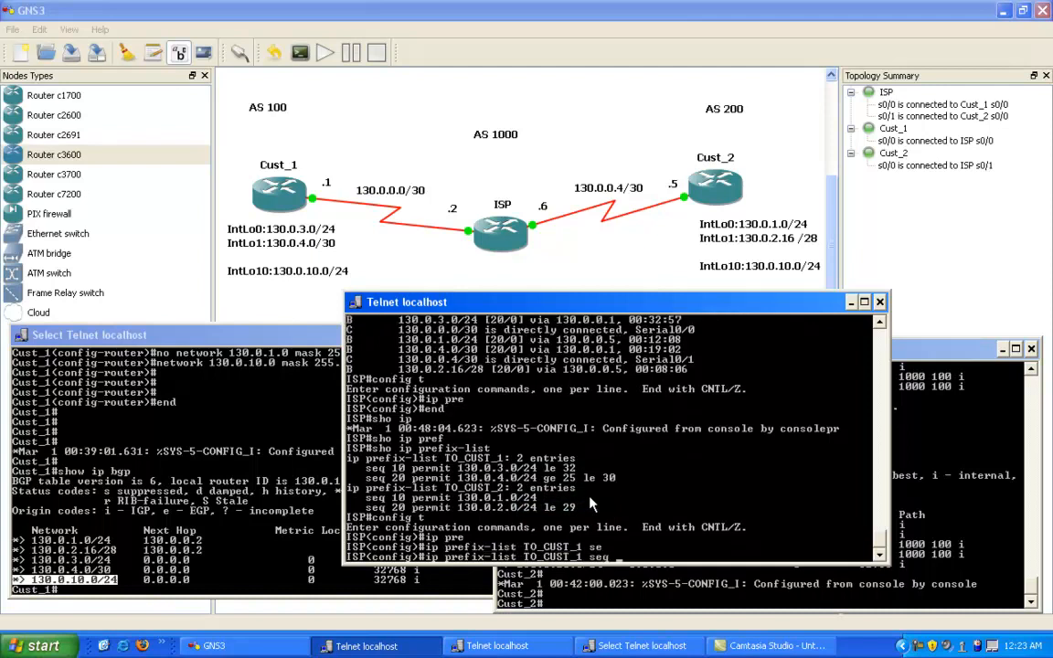
{"action": "type", "text": "30"}
{"action": "key", "text": "Tab"}
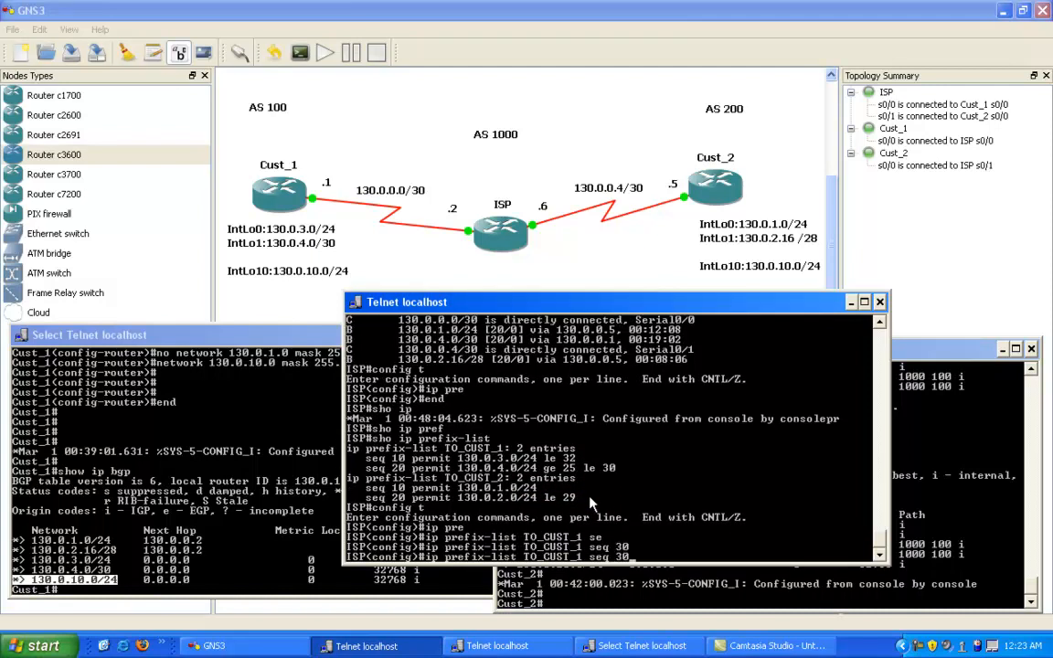
{"action": "type", "text": "?perm"}
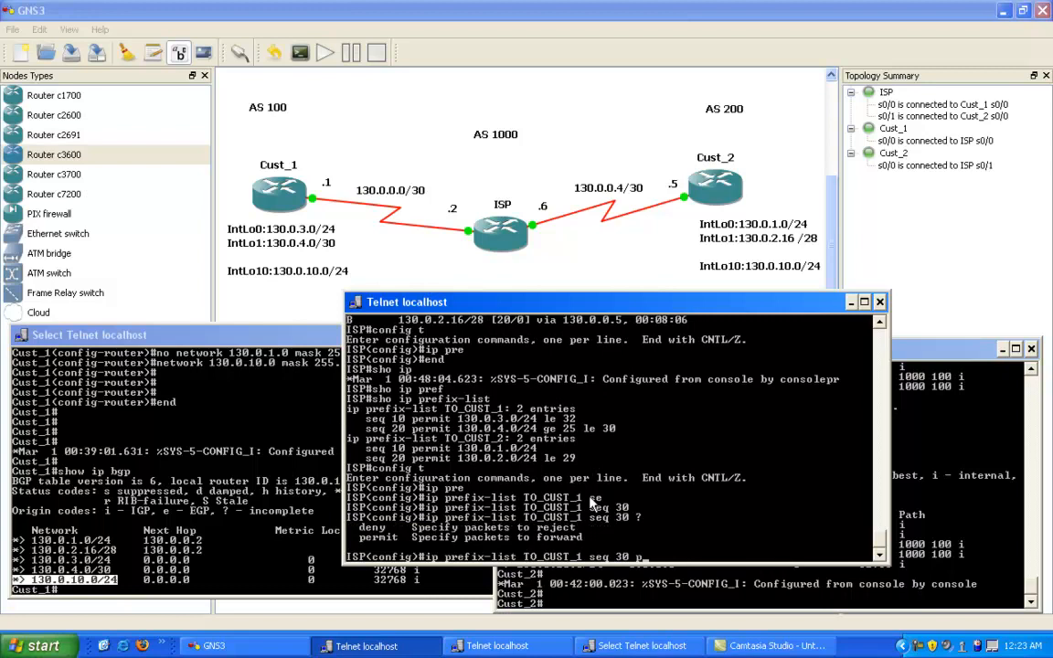
{"action": "key", "text": "Tab"}
{"action": "type", "text": "130.0.10."}
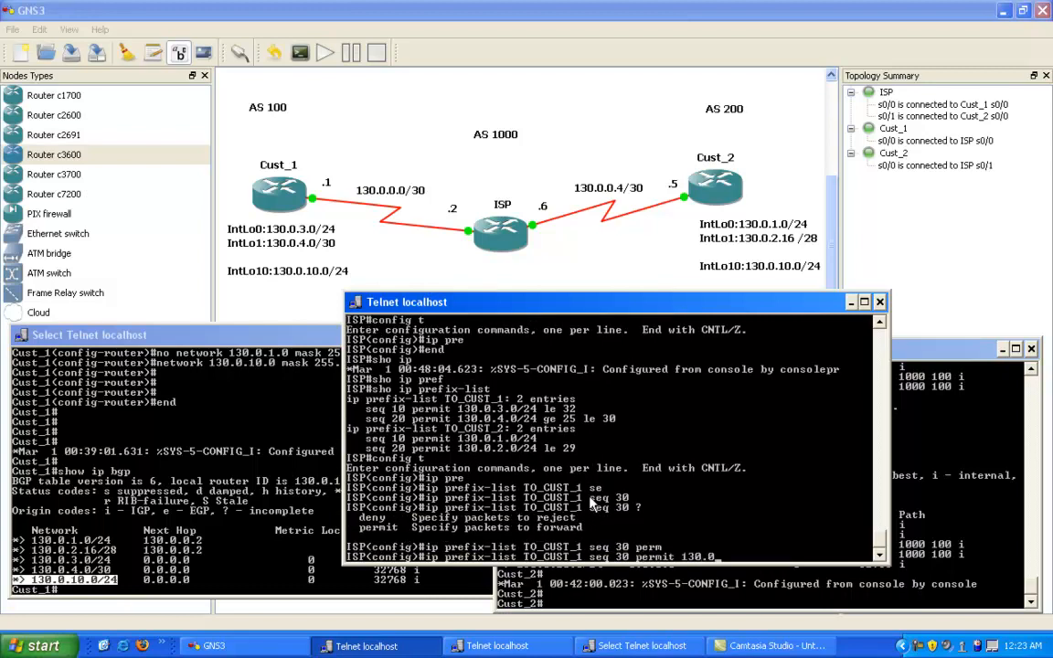
{"action": "type", "text": "0/24"}
{"action": "type", "text": "le 32"}
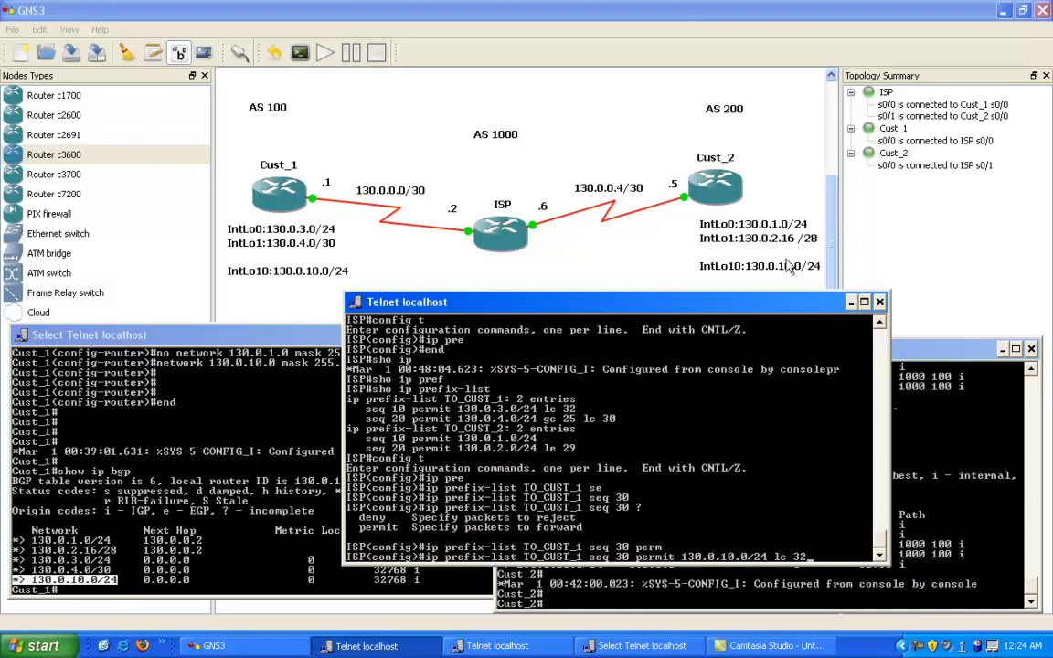
{"action": "right_click", "coordinate": [702, 542]}
{"action": "left_click", "coordinate": [717, 547]}
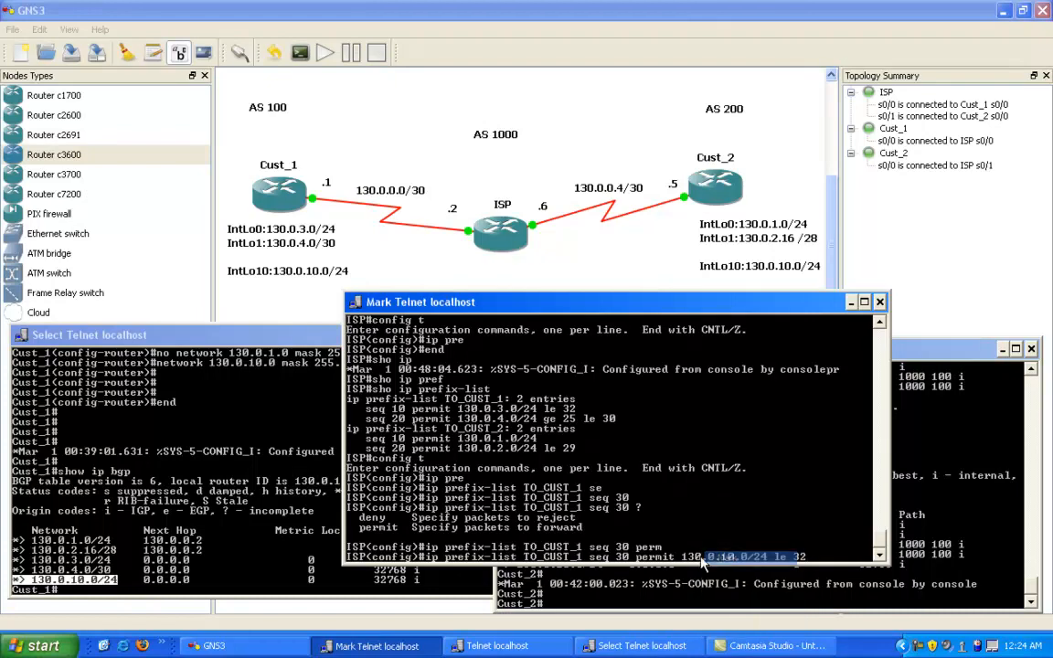
{"action": "left_click_drag", "start_coordinate": [680, 556], "coordinate": [716, 559]}
{"action": "key", "text": "Return"}
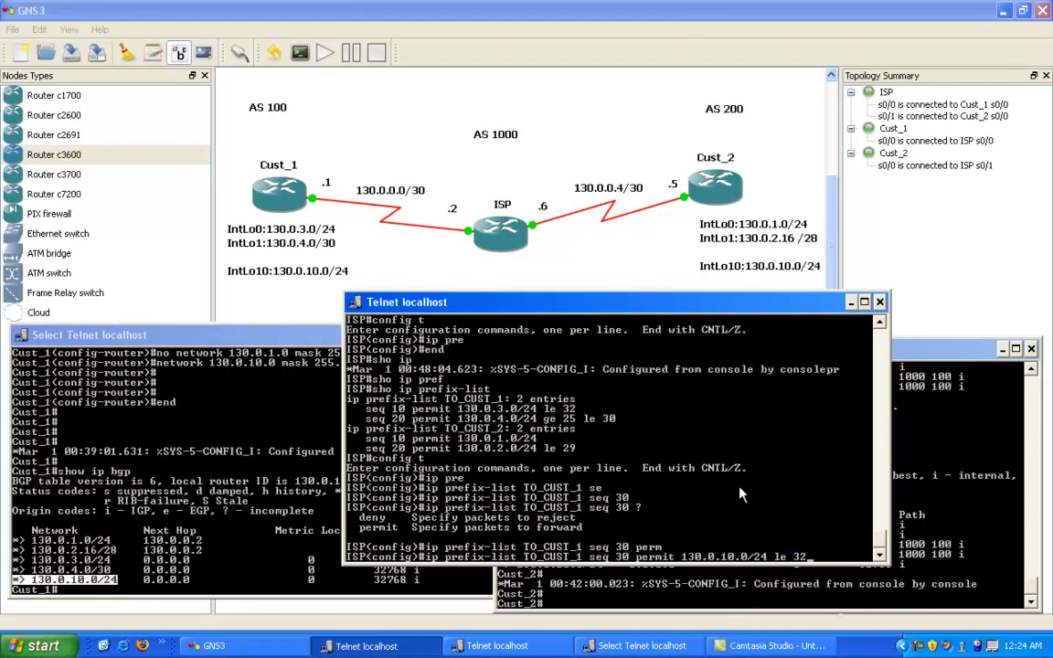
{"action": "key", "text": "Return"}
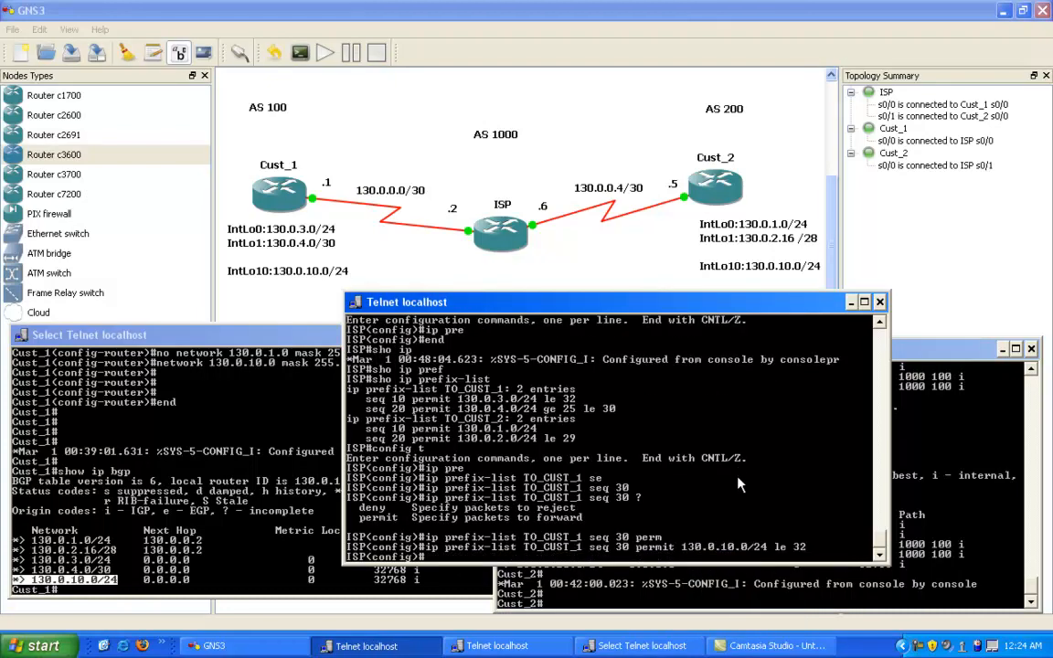
Step: Leave configuration mode and list ISP's prefix lists again with show ip prefix-list
{"action": "key", "text": "Return"}
{"action": "key", "text": "Return"}
{"action": "type", "text": "end"}
{"action": "key", "text": "Return"}
{"action": "type", "text": "show ip pref"}
{"action": "key", "text": "Tab"}
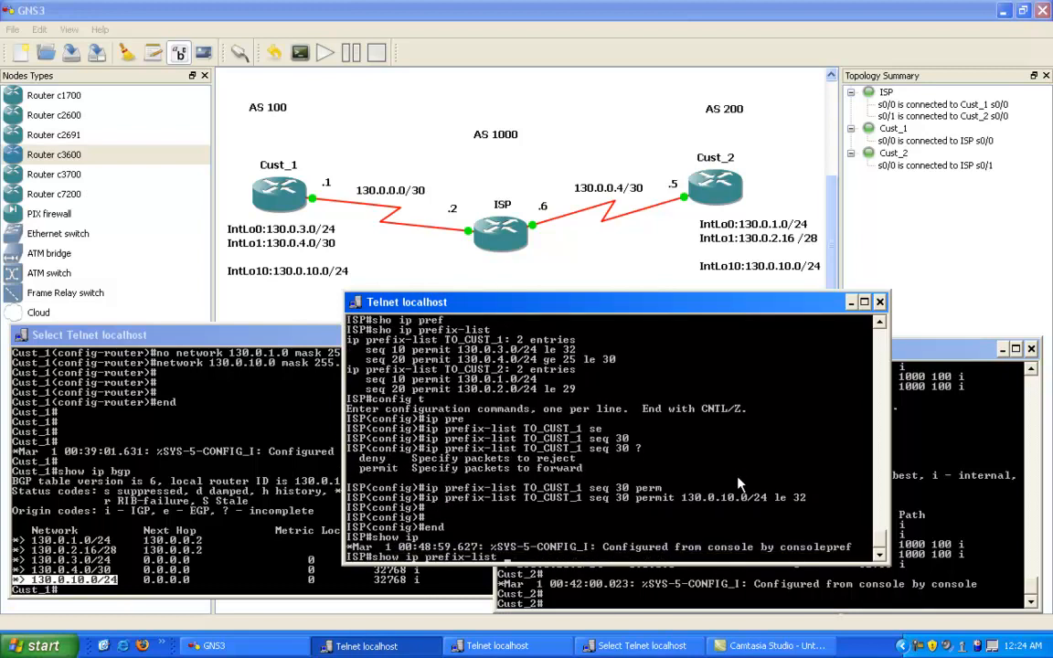
{"action": "key", "text": "Return"}
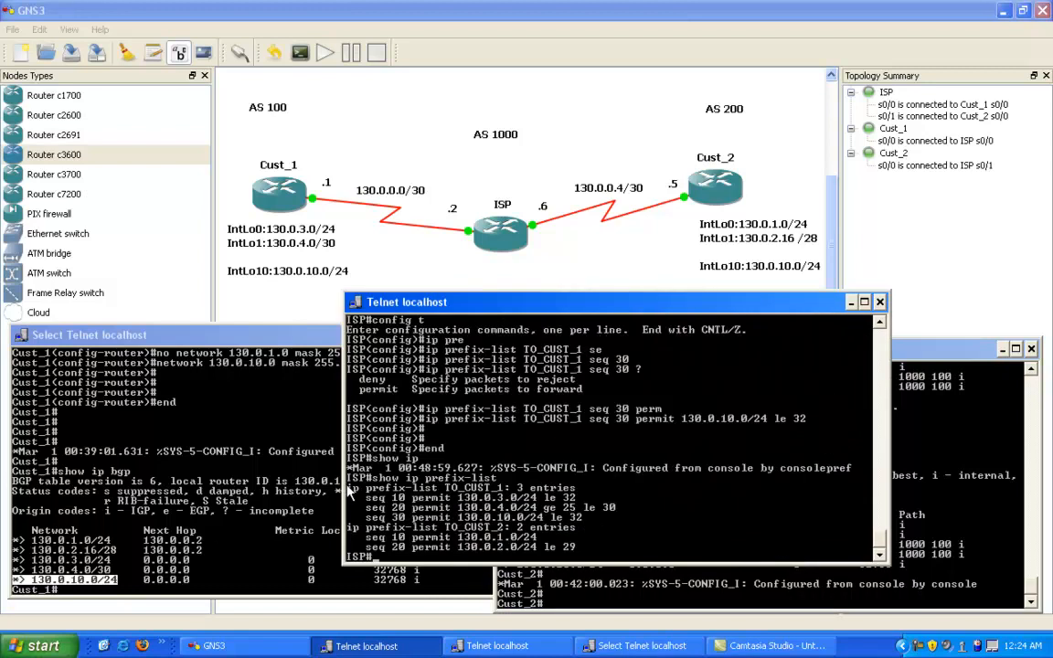
Step: Highlight the TO_CUST_1 prefix list and its entries in the output, then clear the selection
{"action": "right_click", "coordinate": [417, 440]}
{"action": "left_click", "coordinate": [434, 447]}
{"action": "left_click", "coordinate": [350, 490]}
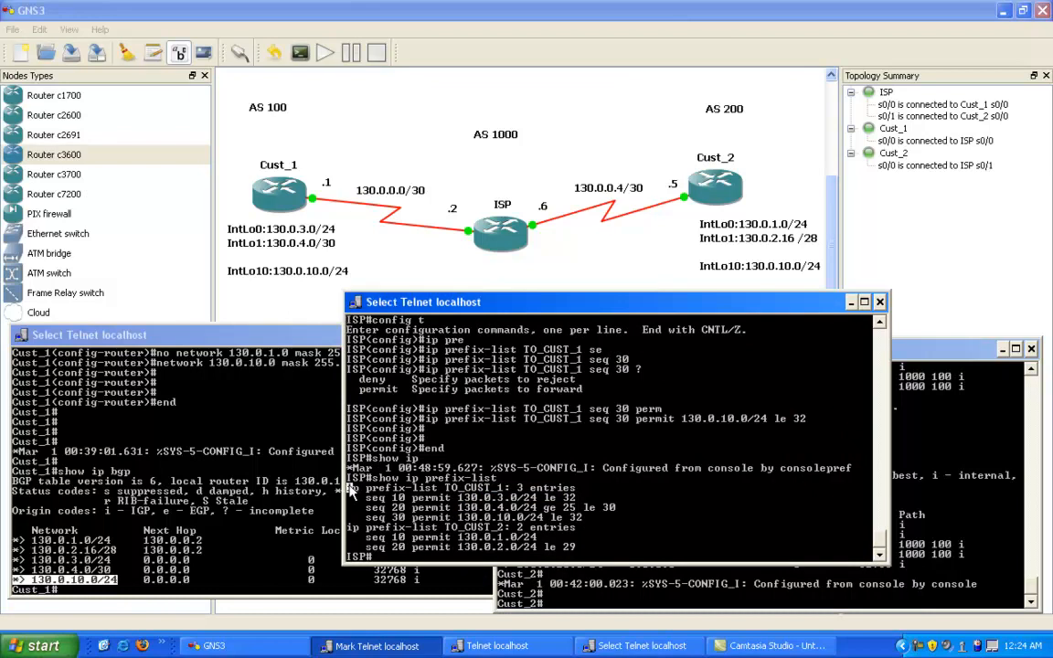
{"action": "left_click_drag", "start_coordinate": [350, 491], "coordinate": [596, 522]}
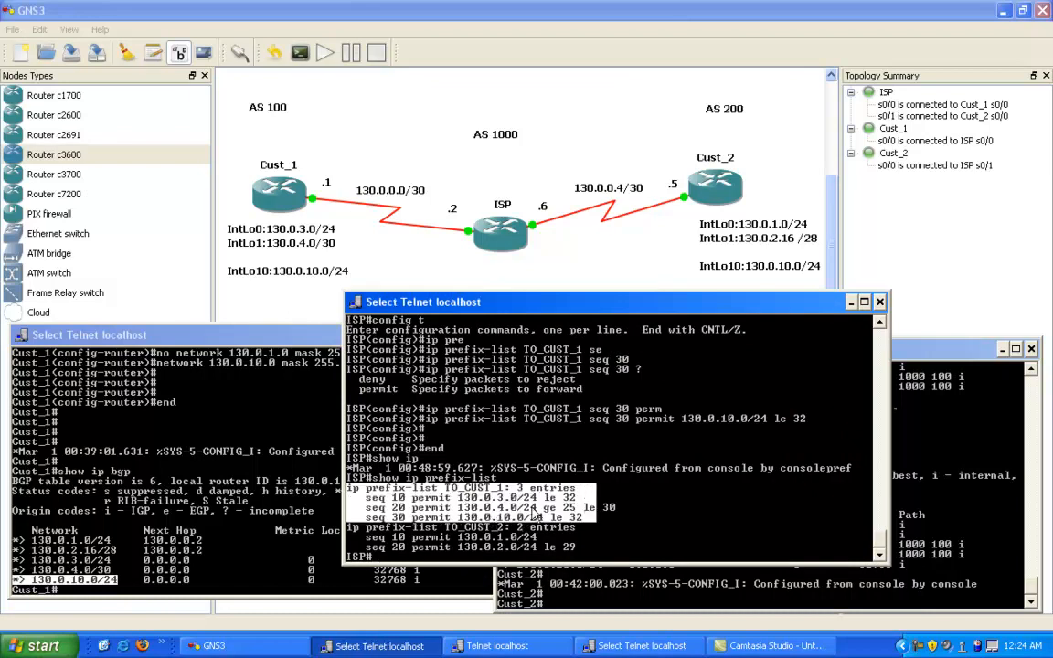
{"action": "key", "text": "Return"}
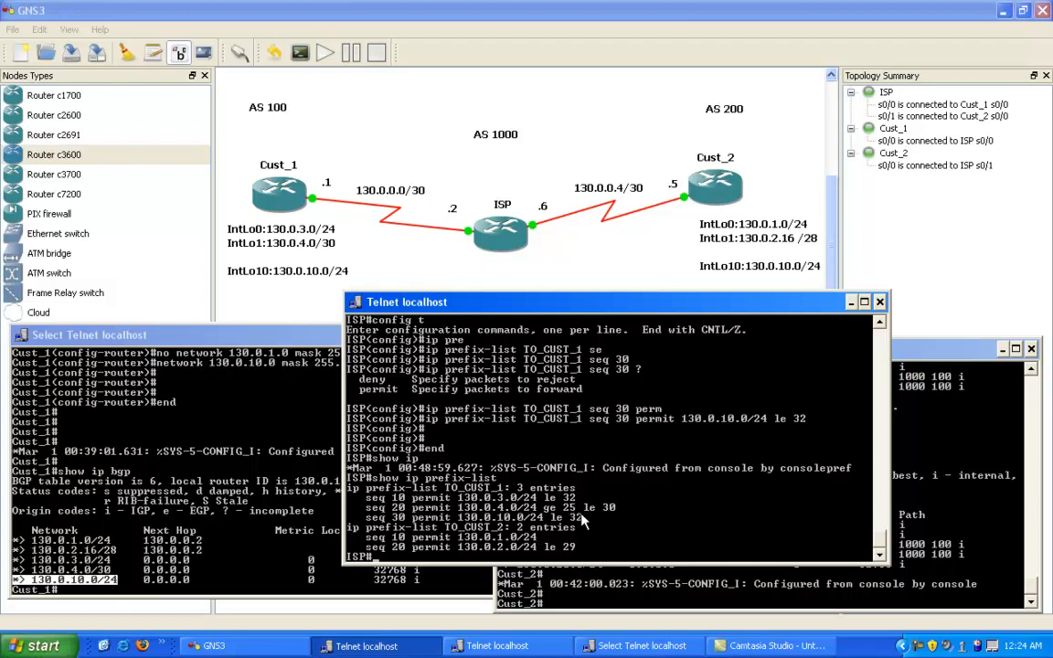
Step: Soft-reset the BGP session with Cust_1 using clear ip bgp 130.0.0.1 soft
{"action": "type", "text": "clear i ip bgp 130"}
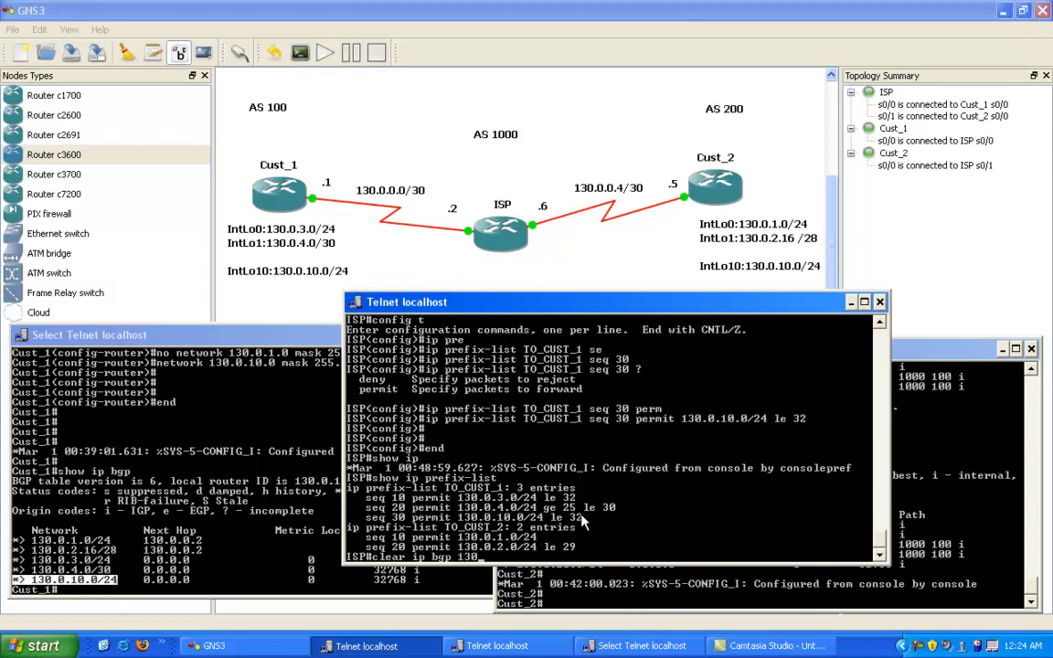
{"action": "type", "text": ".0.0.1 sof"}
{"action": "key", "text": "Tab"}
{"action": "key", "text": "Return"}
{"action": "key", "text": "Return"}
{"action": "key", "text": "Return"}
{"action": "key", "text": "Return"}
{"action": "key", "text": "Return"}
{"action": "key", "text": "Return"}
{"action": "key", "text": "Return"}
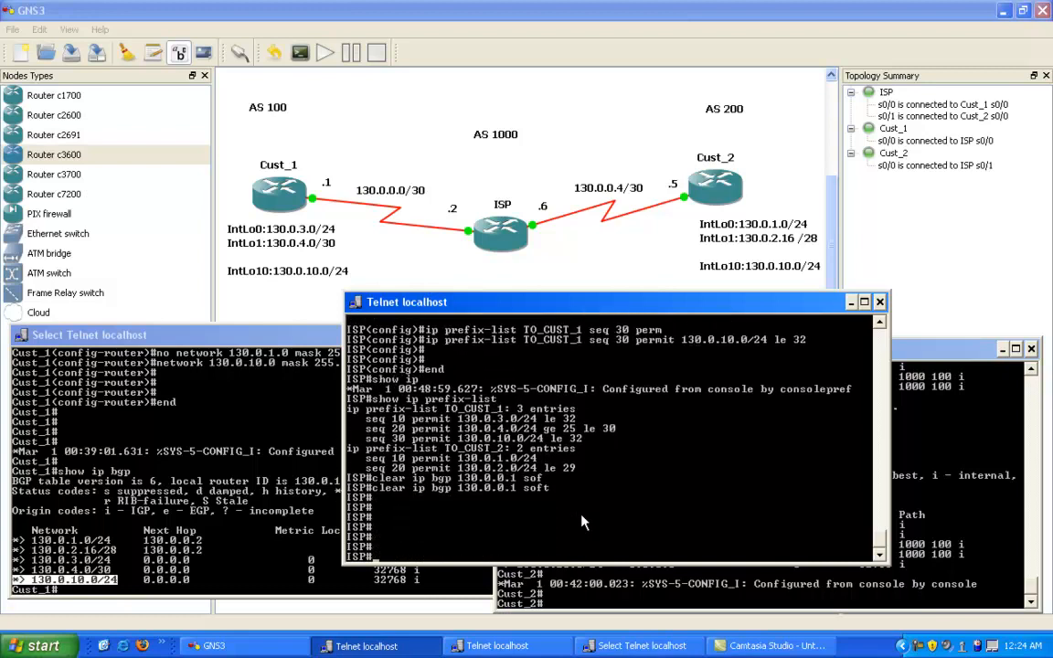
Step: Display ISP's BGP table with show ip bgp
{"action": "type", "text": "config t"}
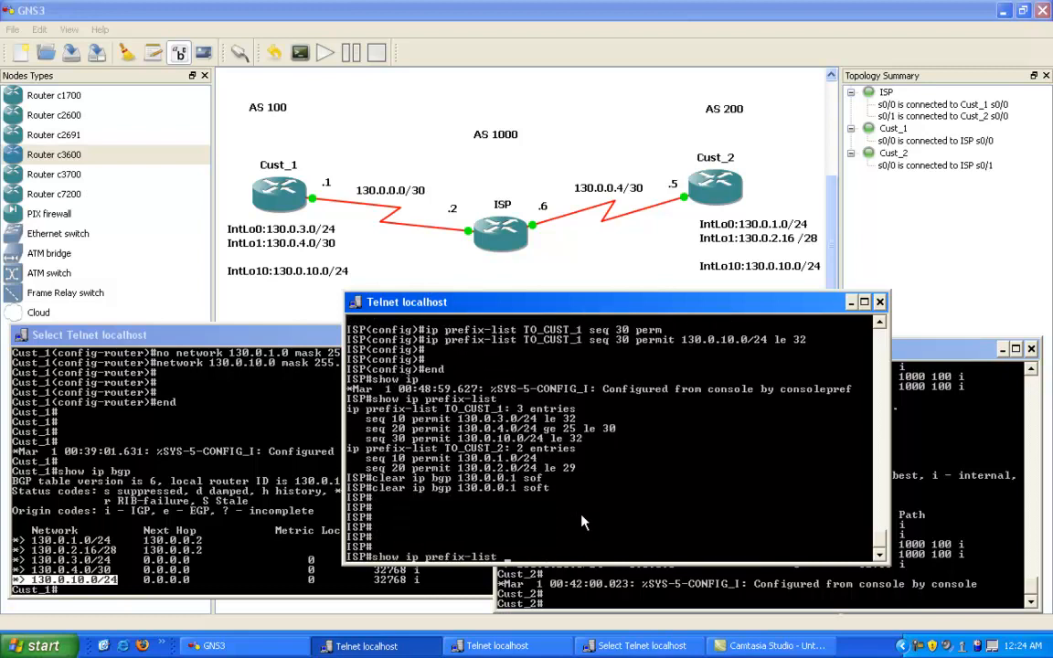
{"action": "key", "text": "Up"}
{"action": "key", "text": "Up"}
{"action": "key", "text": "Up"}
{"action": "key", "text": "Up"}
{"action": "key", "text": "Up"}
{"action": "key", "text": "Up"}
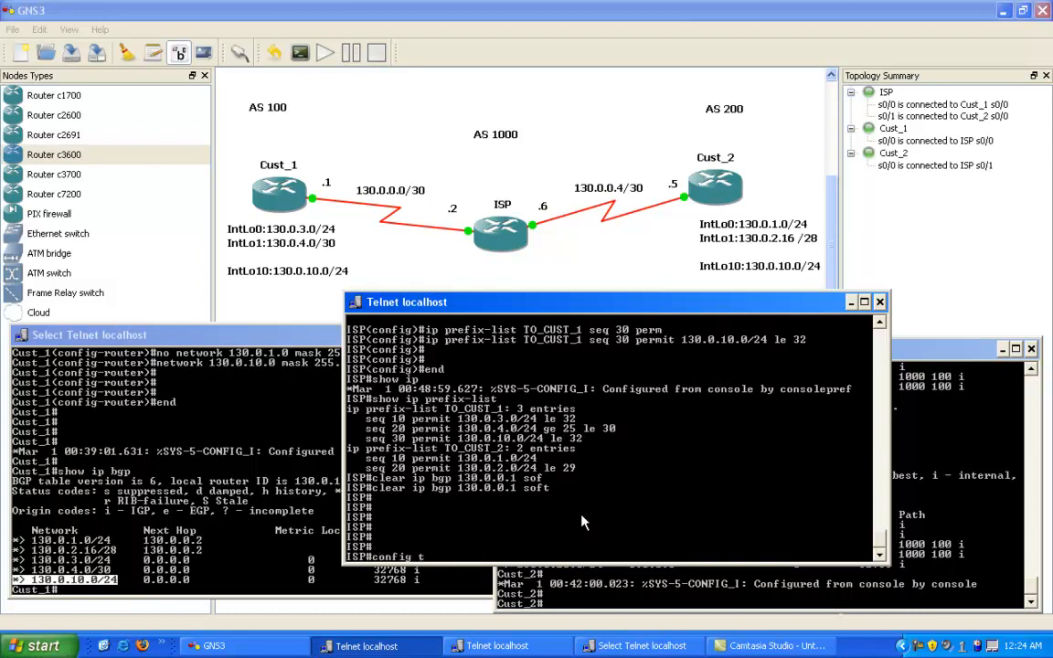
{"action": "key", "text": "BackSpace"}
{"action": "key", "text": "BackSpace"}
{"action": "key", "text": "BackSpace"}
{"action": "key", "text": "BackSpace"}
{"action": "key", "text": "BackSpace"}
{"action": "type", "text": "bgp"}
{"action": "key", "text": "Return"}
Step: Highlight the 130.0.10.0/24 route and its next hop in ISP's BGP table, then clear the selection
{"action": "right_click", "coordinate": [472, 510]}
{"action": "left_click", "coordinate": [485, 523]}
{"action": "left_click_drag", "start_coordinate": [349, 546], "coordinate": [536, 549]}
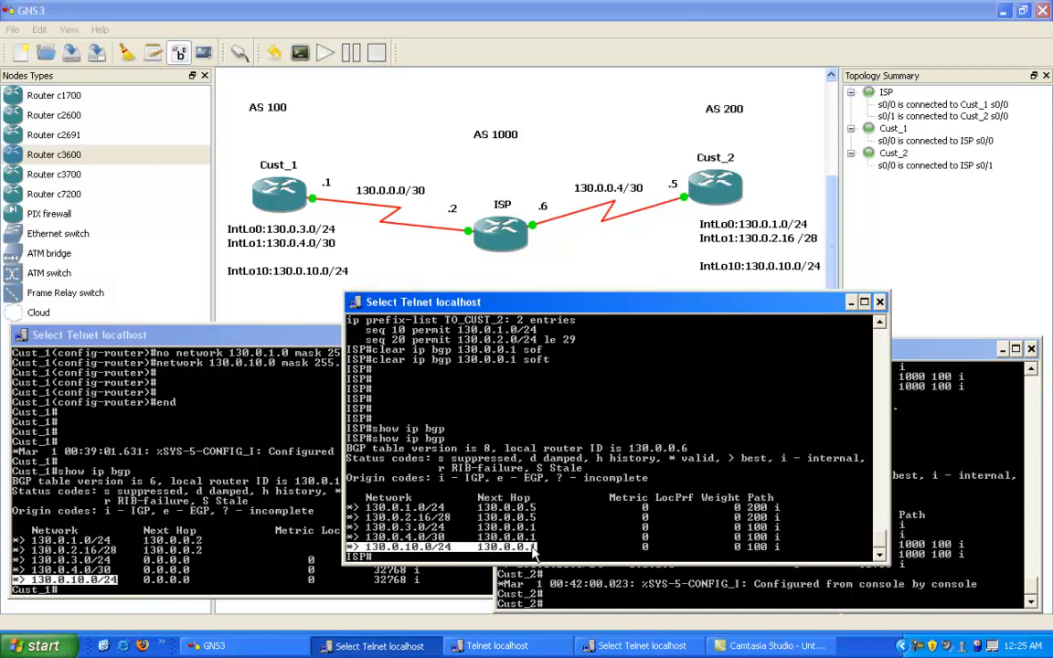
{"action": "left_click", "coordinate": [534, 548]}
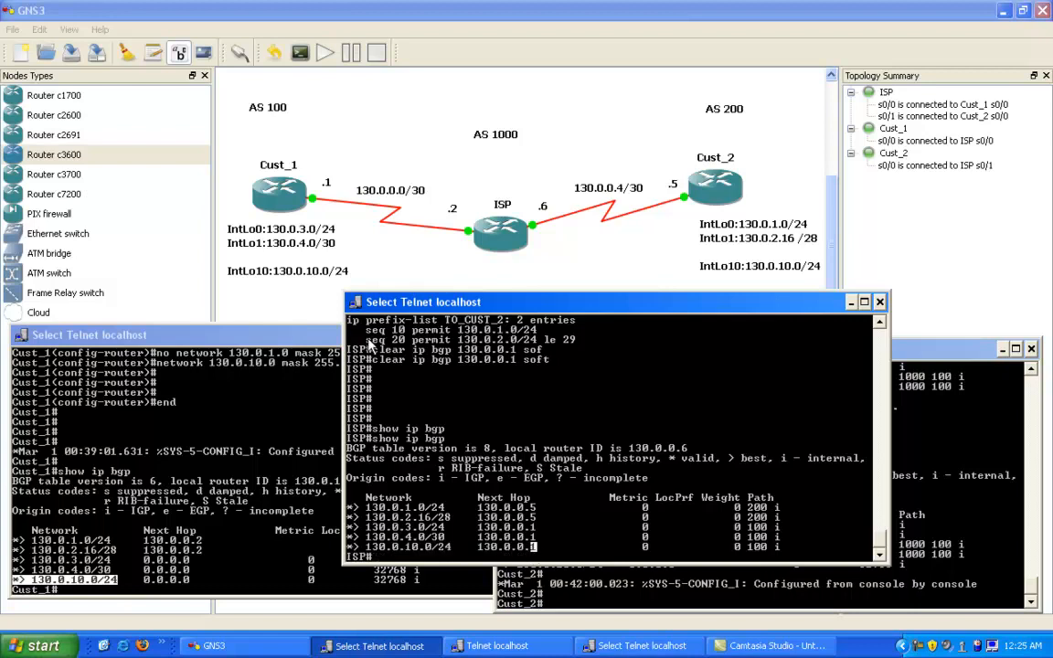
{"action": "key", "text": "Escape"}
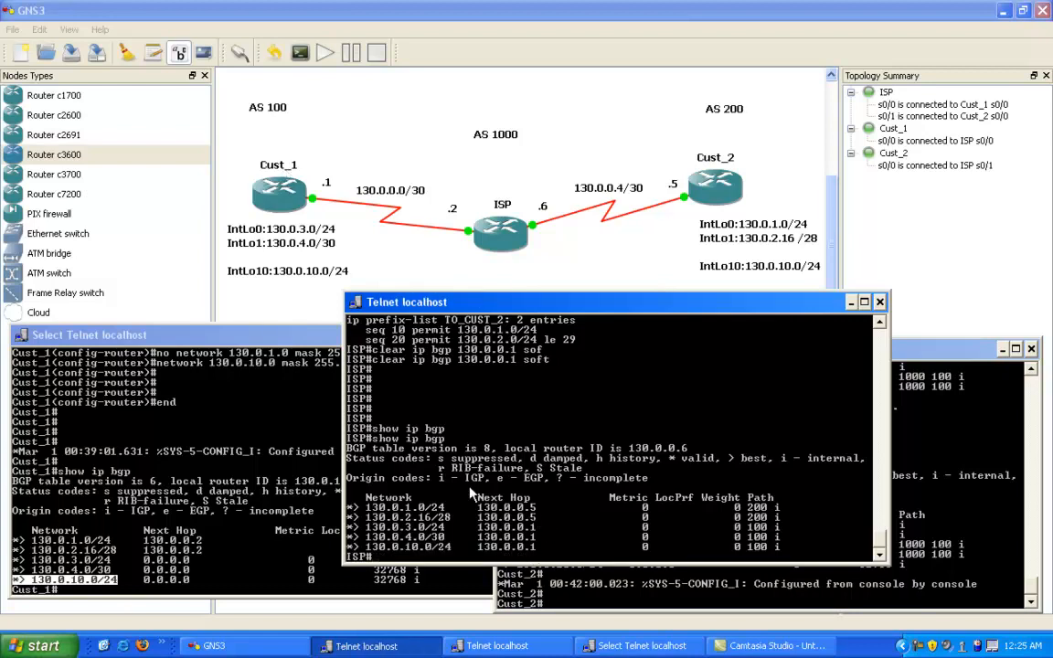
Step: List the routes ISP accepts from Cust_1 with show ip bgp neighbors 130.0.0.1 routes
{"action": "type", "text": "show ip bgp ne"}
{"action": "key", "text": "Tab"}
{"action": "type", "text": "130.0"}
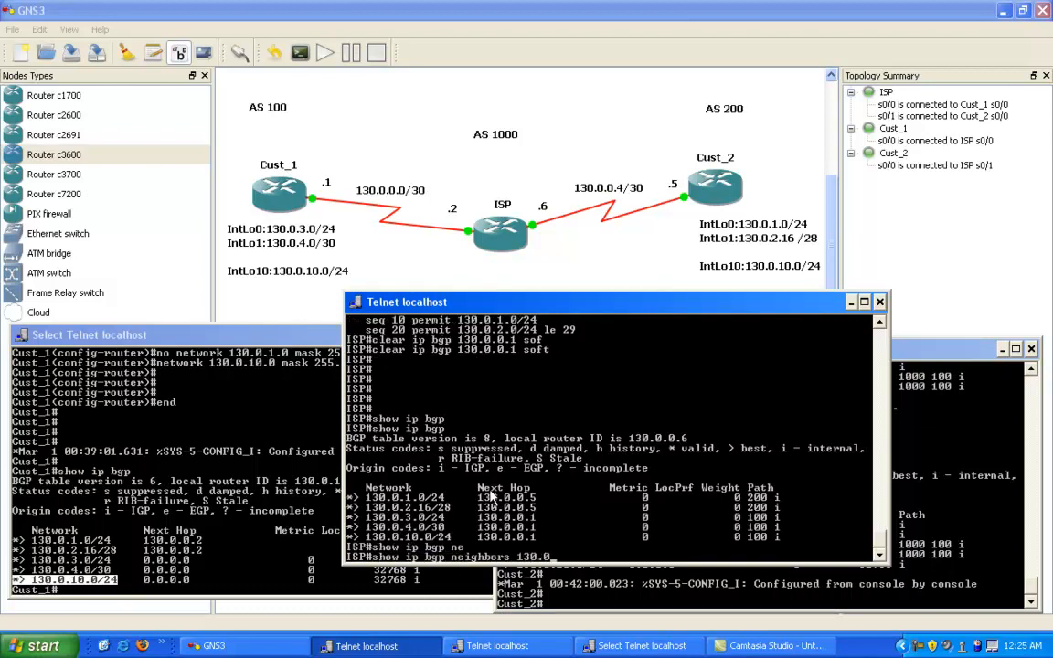
{"action": "type", "text": ".0.1 rout"}
{"action": "key", "text": "Tab"}
{"action": "key", "text": "Return"}
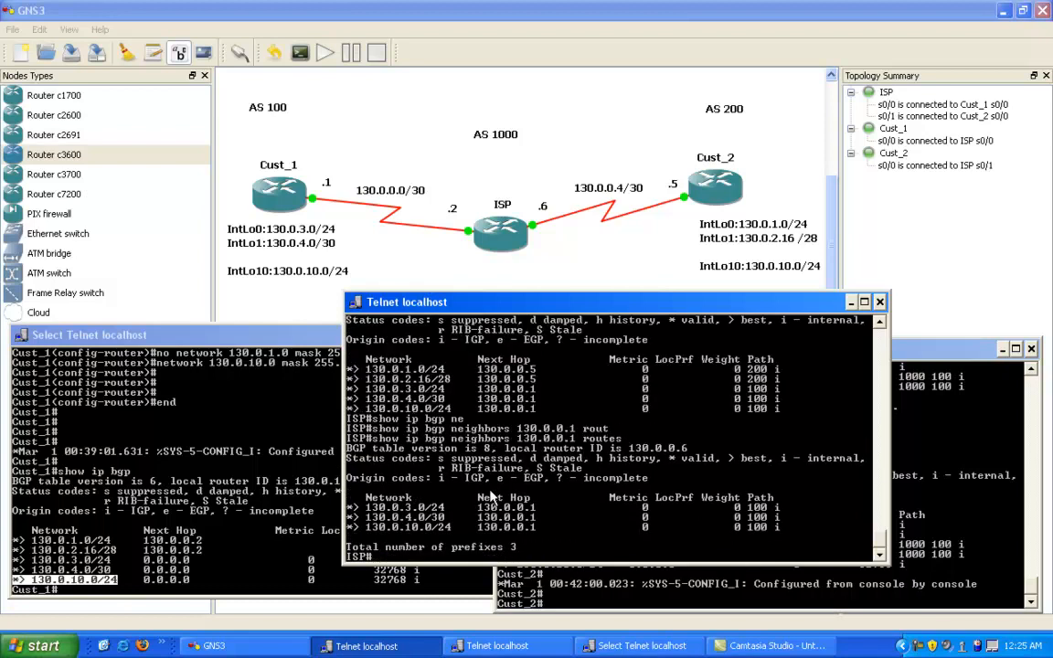
Step: Highlight the routes accepted from neighbor 130.0.0.1 together with the prefix total, then clear the selection
{"action": "right_click", "coordinate": [416, 450]}
{"action": "left_click", "coordinate": [438, 457]}
{"action": "left_click_drag", "start_coordinate": [523, 548], "coordinate": [357, 504]}
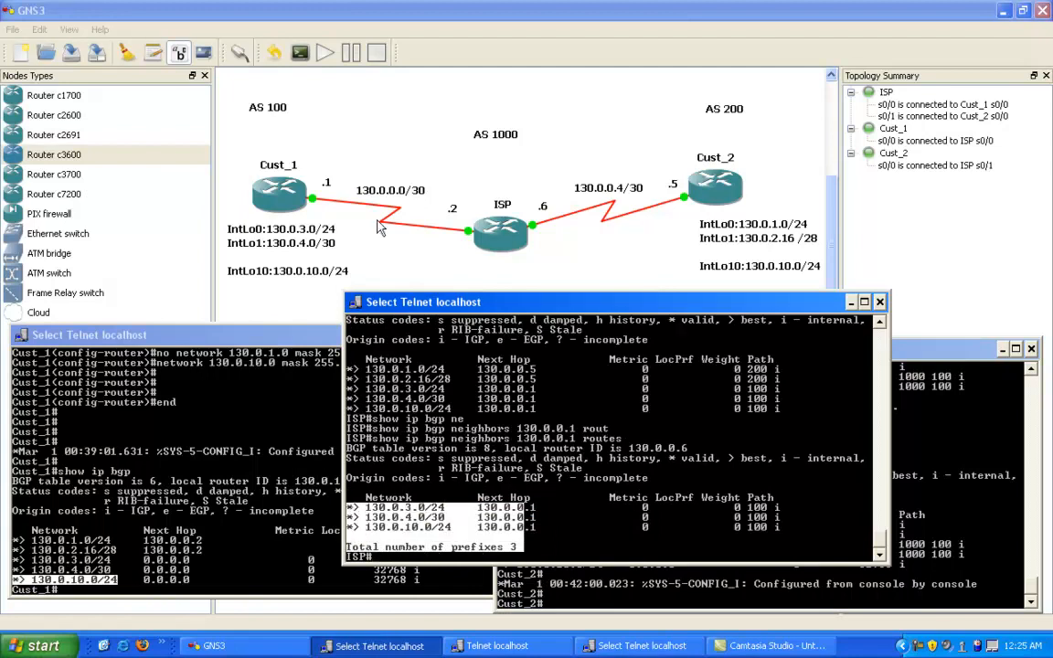
{"action": "key", "text": "Return"}
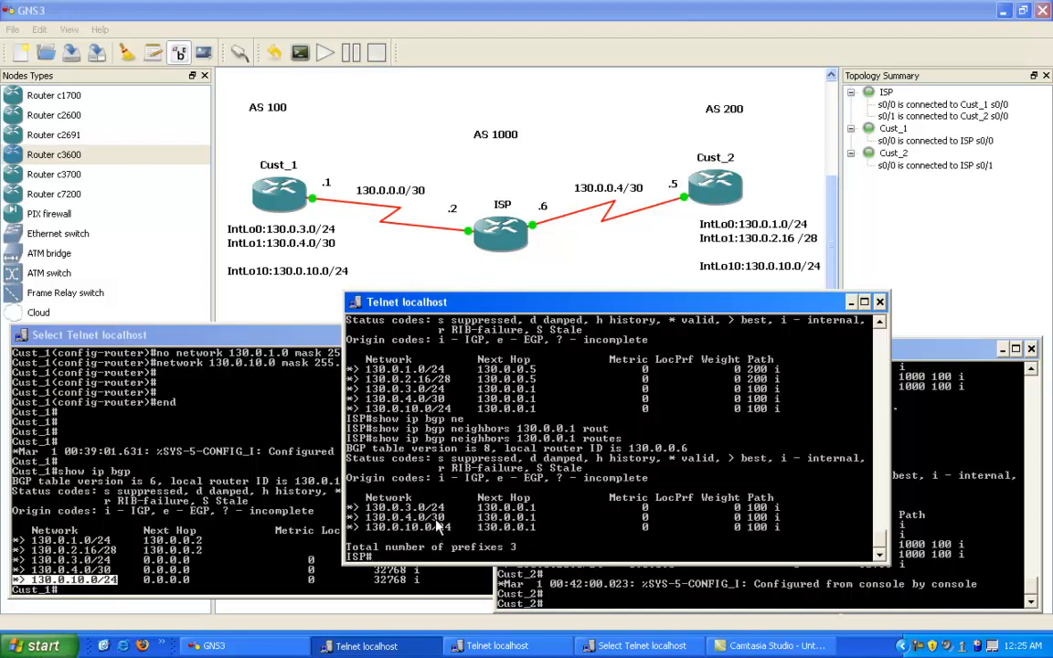
Step: Shift the ISP console window toward the Cust_1 console and ping 130.0.10.1 from ISP
{"action": "left_click_drag", "start_coordinate": [517, 307], "coordinate": [405, 316]}
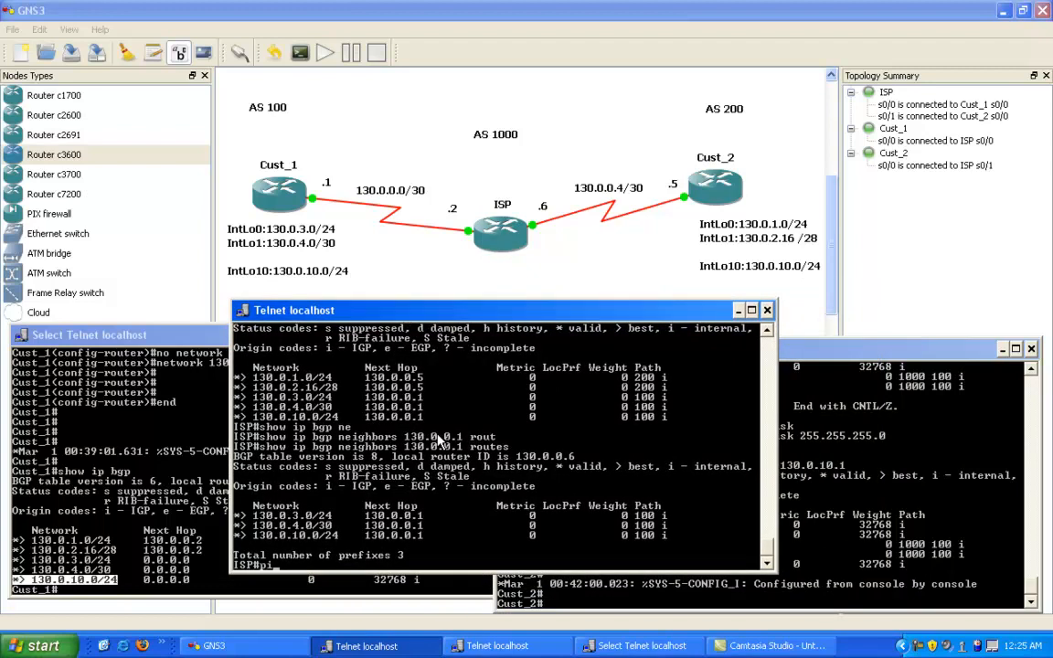
{"action": "type", "text": "ping 130.0.10.1"}
{"action": "key", "text": "Return"}
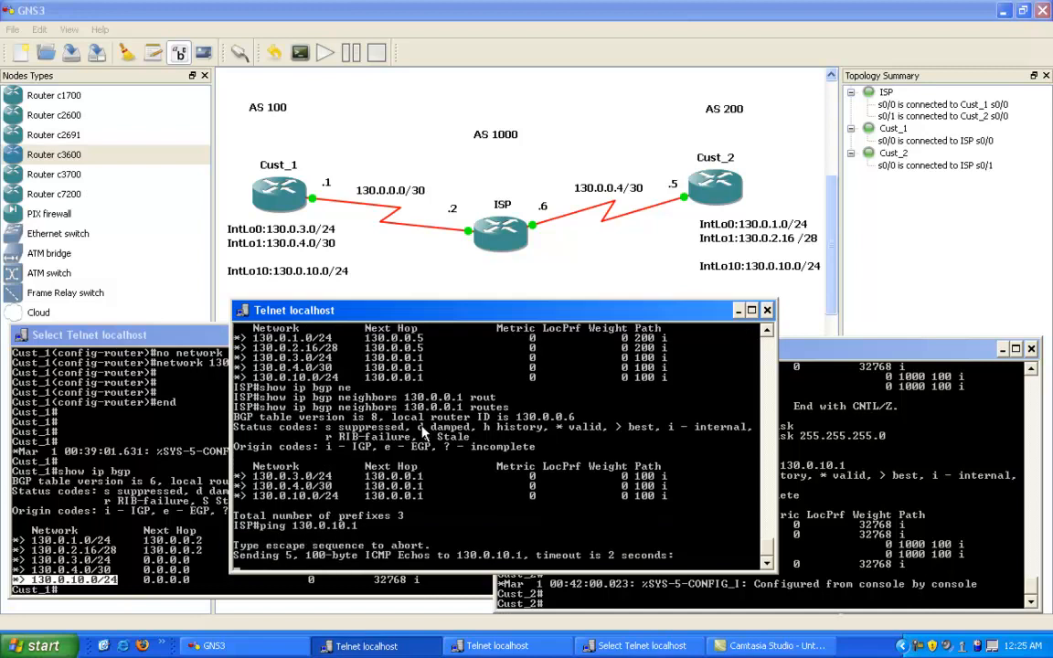